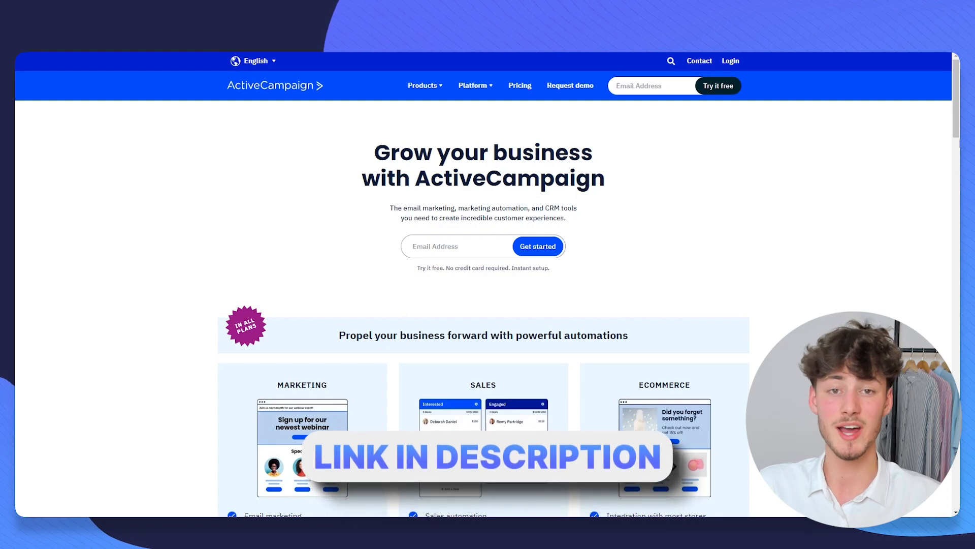
# - Start a free-trial sign-up on the homepage using the suggested e-mail address
pyautogui.click(447, 247)
pyautogui.click(487, 272)
pyautogui.press('Return')
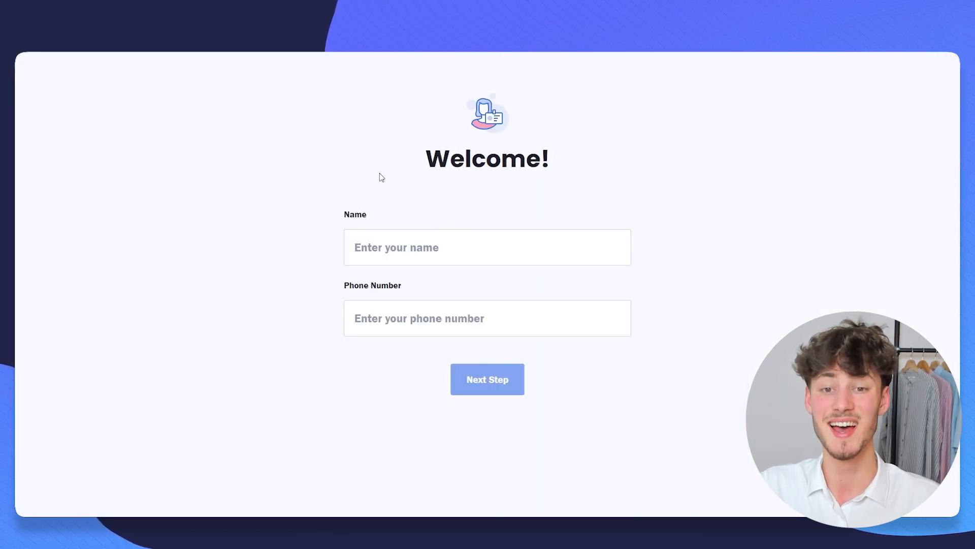
# - Fill in the Welcome form with the user's first name and the suggested phone number
pyautogui.moveTo(414, 172); pyautogui.dragTo(577, 168)
pyautogui.click(627, 168)
pyautogui.click(410, 248)
pyautogui.write('Elias')
pyautogui.press('Tab')
pyautogui.write('+43')
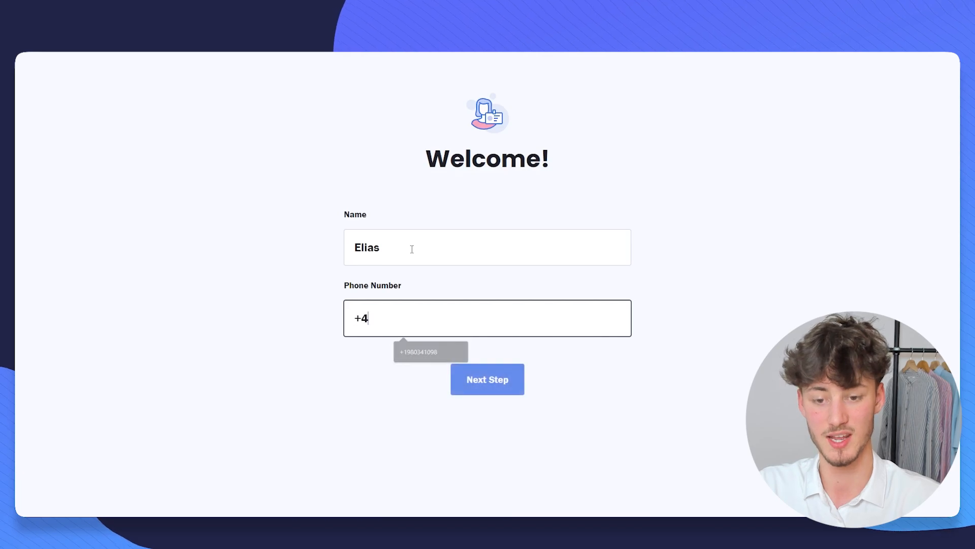
pyautogui.press('BackSpace')
pyautogui.press('BackSpace')
pyautogui.click(431, 352)
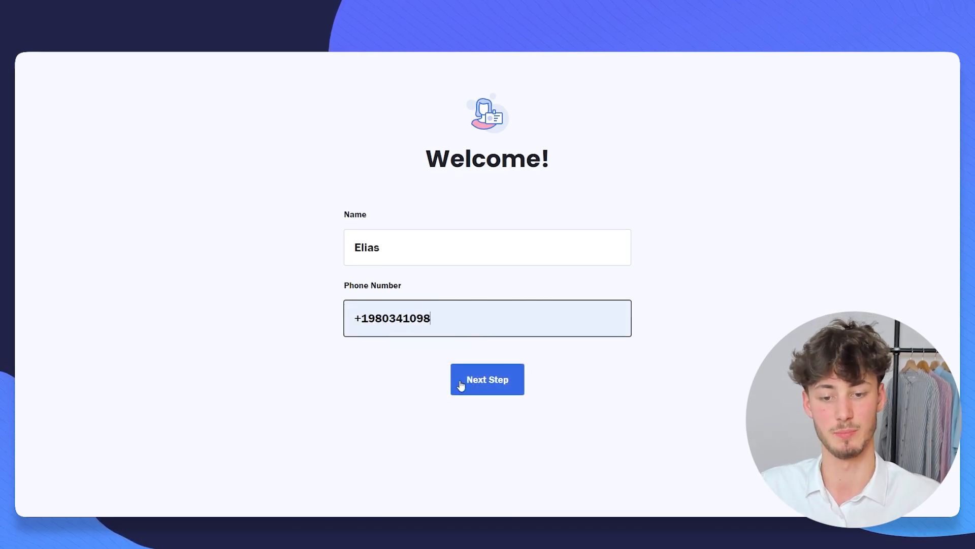
pyautogui.click(454, 379)
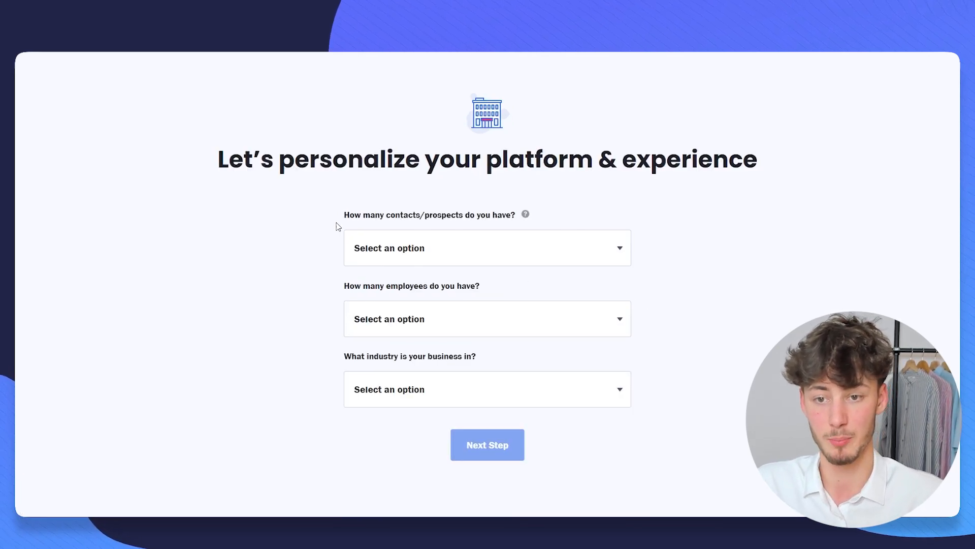
# - Set the business profile to under 500 contacts, 1 employee and Other industry
pyautogui.moveTo(214, 160); pyautogui.dragTo(777, 183)
pyautogui.click(478, 247)
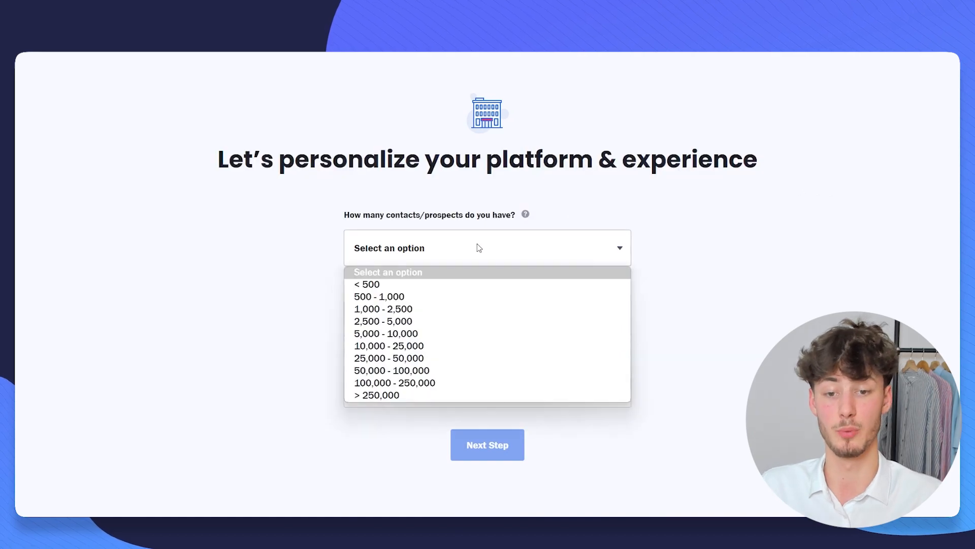
pyautogui.click(392, 281)
pyautogui.click(393, 318)
pyautogui.click(394, 352)
pyautogui.click(407, 389)
pyautogui.click(393, 362)
pyautogui.click(496, 455)
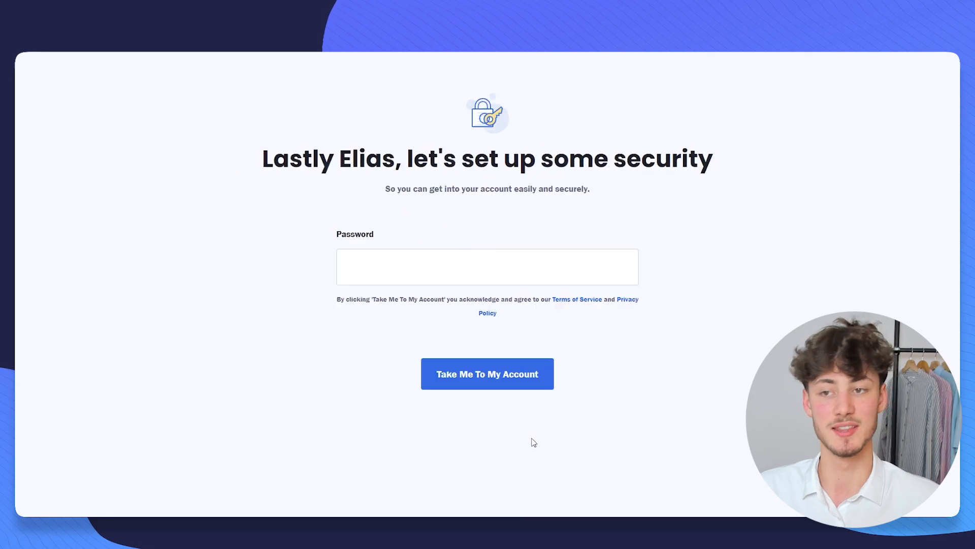
# - Enter an account password and submit it to reach the dashboard
pyautogui.click(380, 275)
pyautogui.write('****')
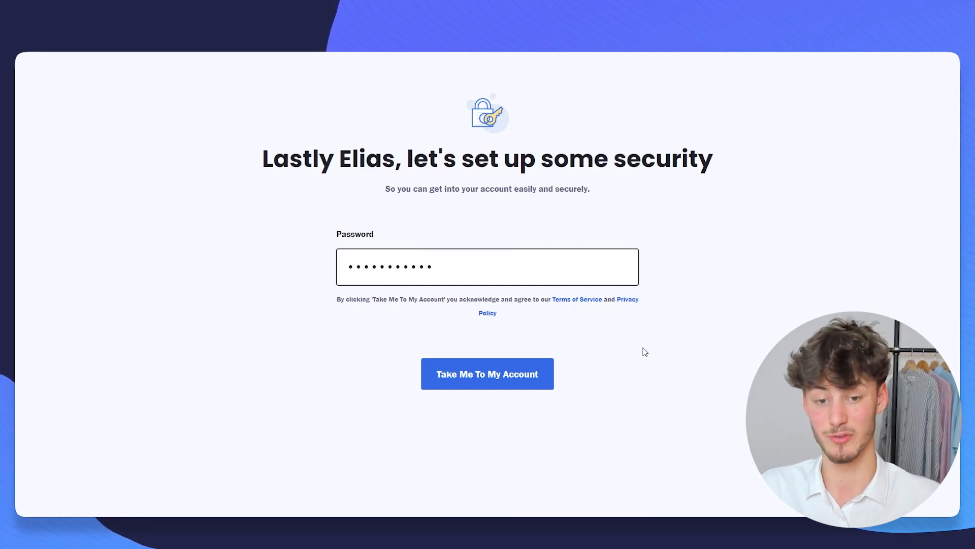
pyautogui.press('Return')
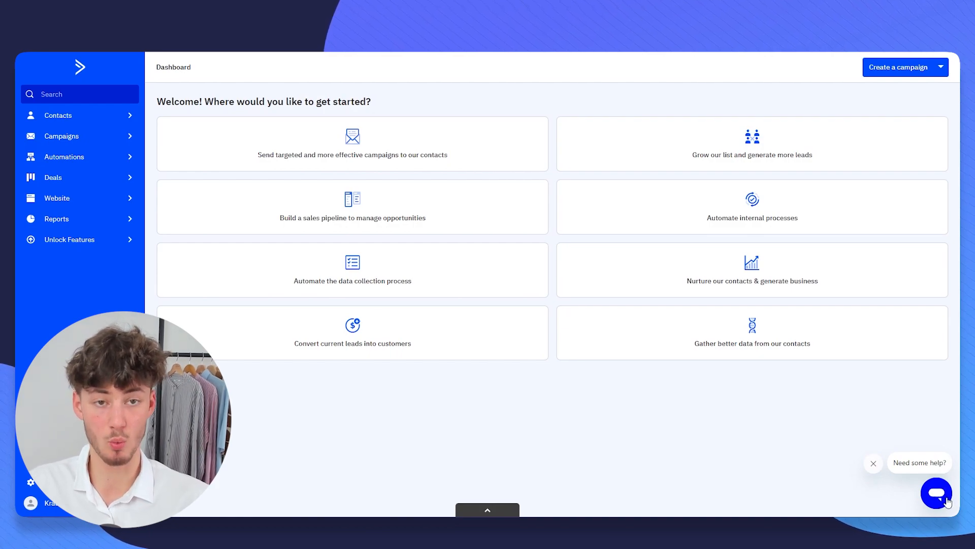
pyautogui.click(938, 493)
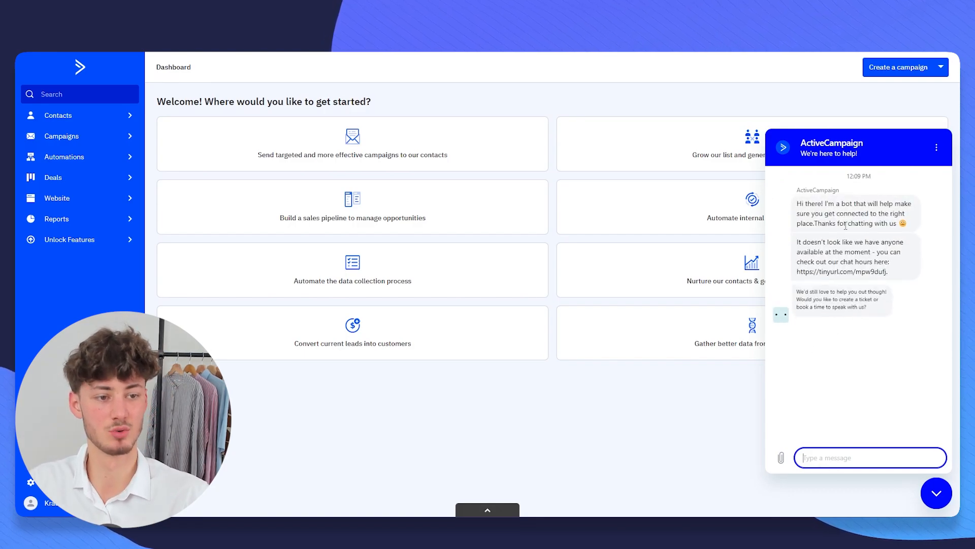
pyautogui.click(942, 500)
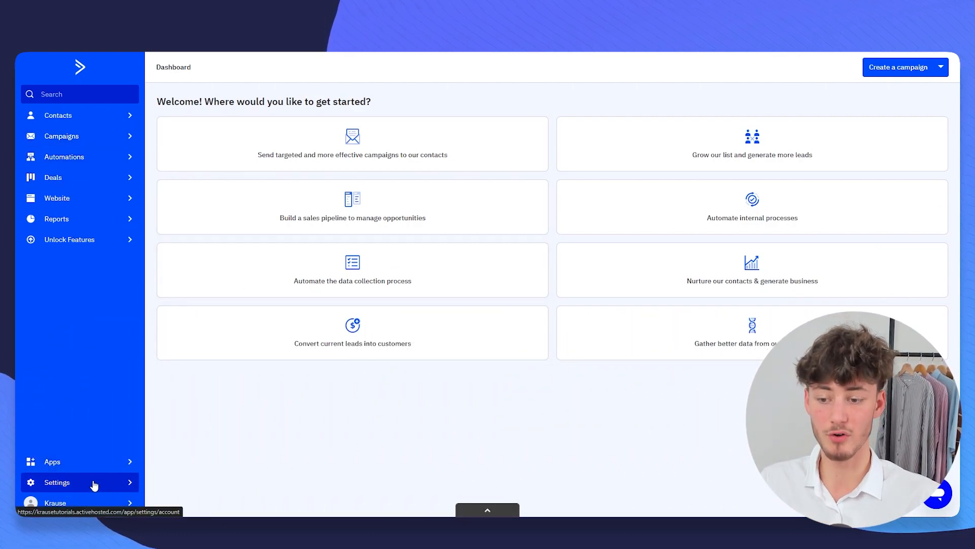
# - In Advanced settings, submit a sender address under Verify a new domain
pyautogui.click(70, 485)
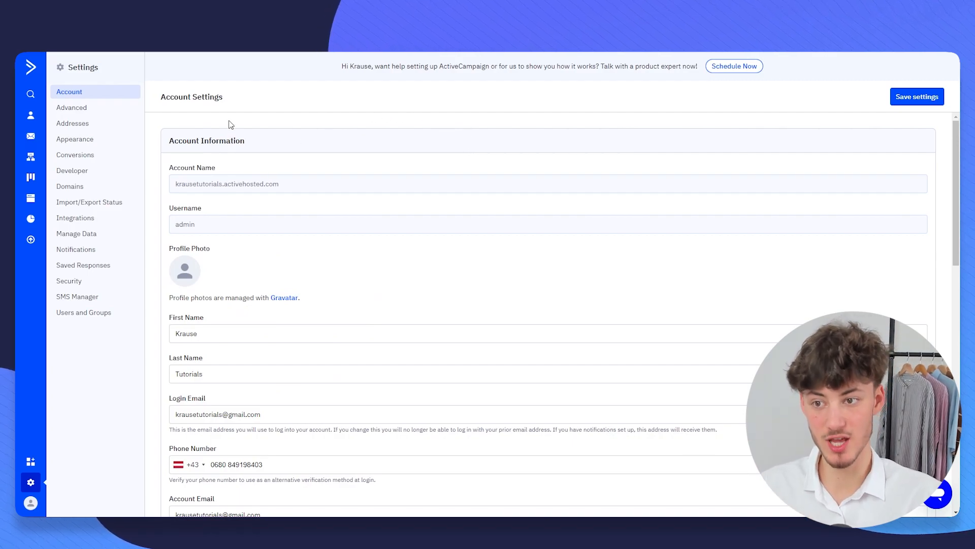
pyautogui.click(90, 108)
pyautogui.scroll(-4, 349, 257)
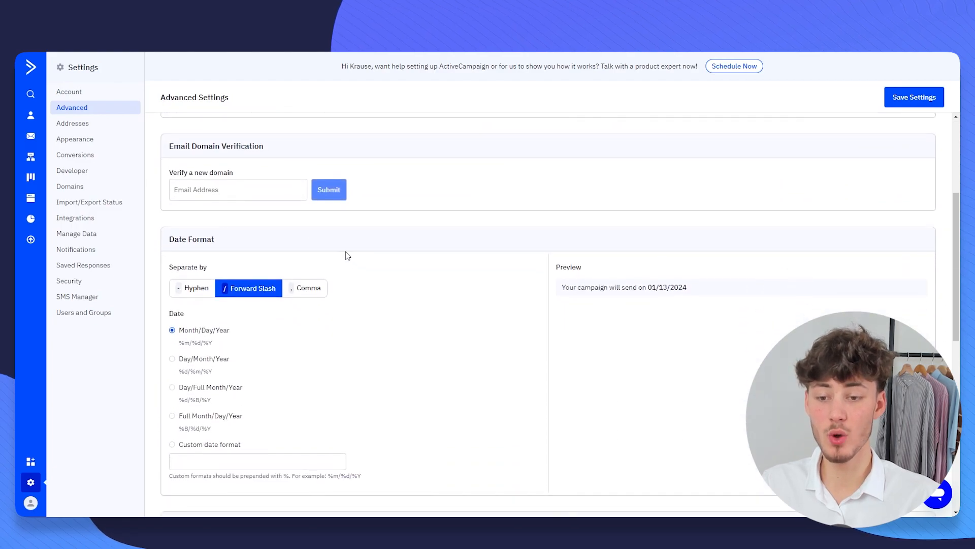
pyautogui.moveTo(170, 176); pyautogui.dragTo(298, 173)
pyautogui.click(221, 185)
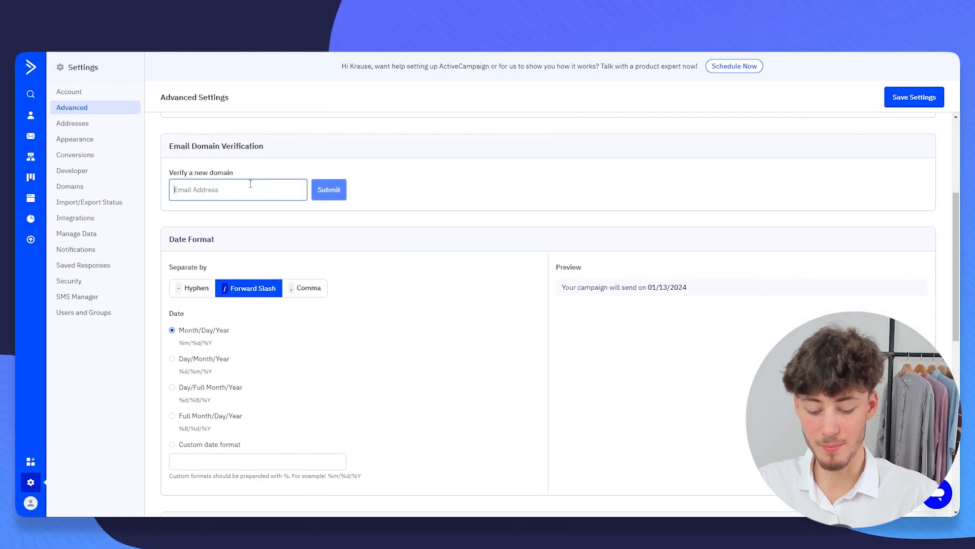
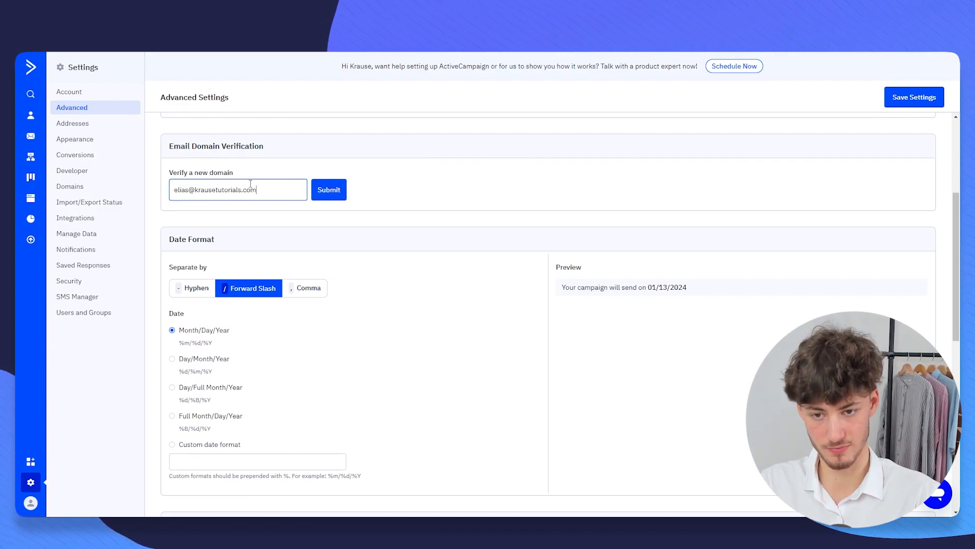
pyautogui.press('Return')
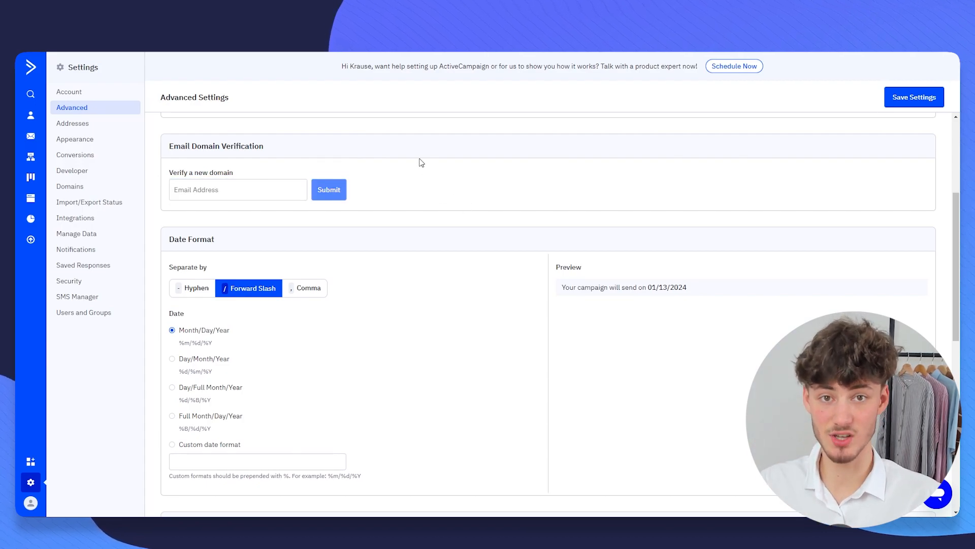
# - Check the Login Email address and its domain in the Account settings
pyautogui.click(69, 92)
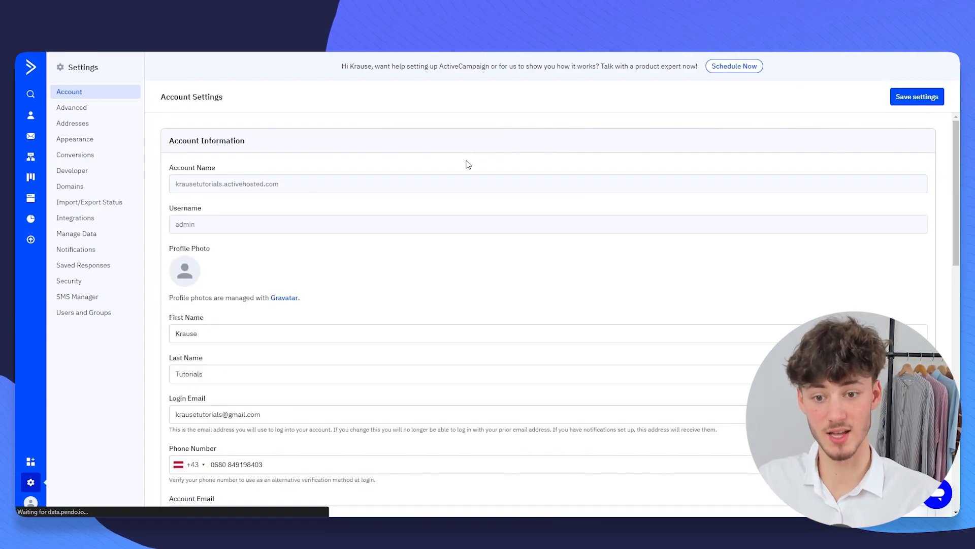
pyautogui.scroll(-4, 250, 221)
pyautogui.scroll(2, 250, 221)
pyautogui.moveTo(171, 202); pyautogui.dragTo(257, 196)
pyautogui.click(272, 196)
pyautogui.click(313, 216)
pyautogui.moveTo(315, 211); pyautogui.dragTo(177, 213)
pyautogui.click(361, 220)
pyautogui.click(363, 232)
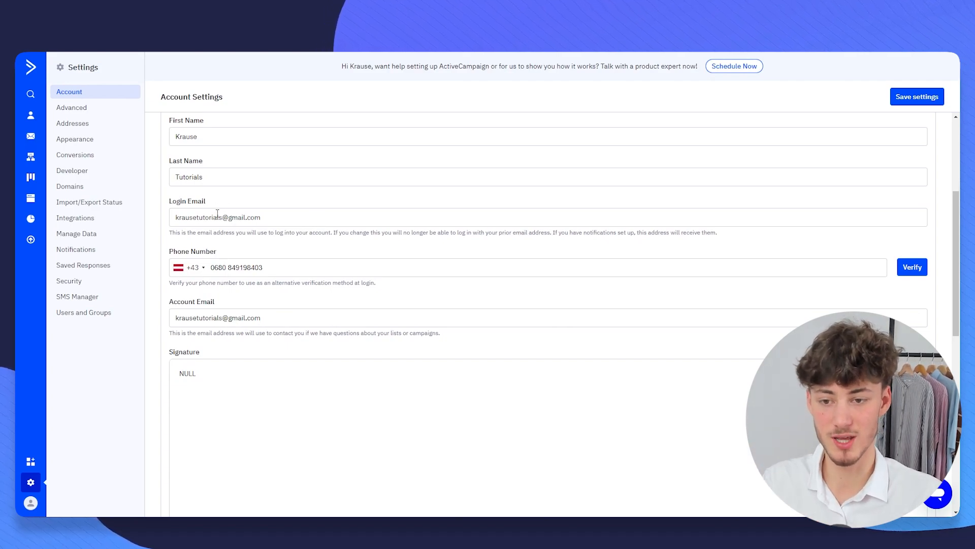
pyautogui.moveTo(231, 219); pyautogui.dragTo(303, 219)
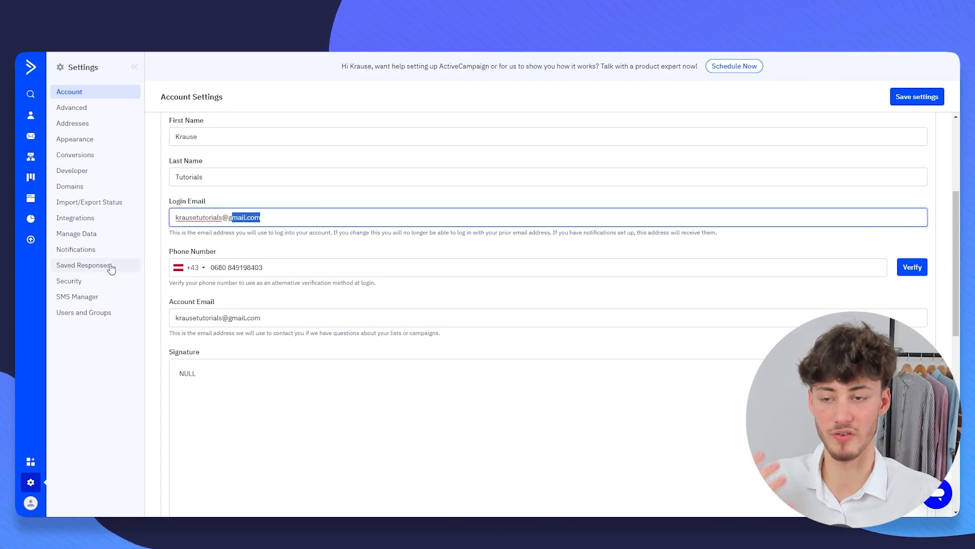
# - Back in Advanced settings, confirm the domain is listed as Verified
pyautogui.click(72, 107)
pyautogui.moveTo(165, 245); pyautogui.dragTo(313, 244)
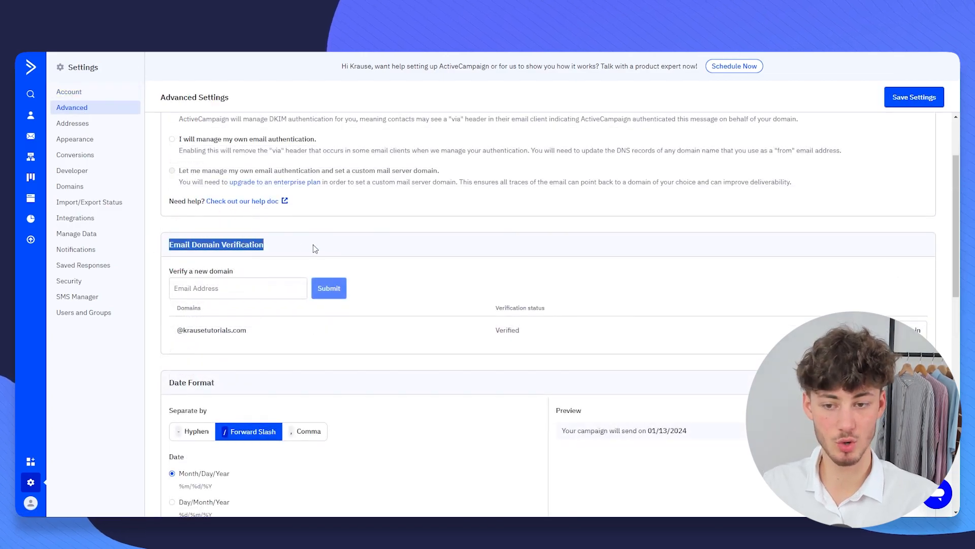
pyautogui.click(313, 245)
pyautogui.scroll(-2, 300, 247)
pyautogui.moveTo(164, 239); pyautogui.dragTo(320, 236)
pyautogui.click(331, 235)
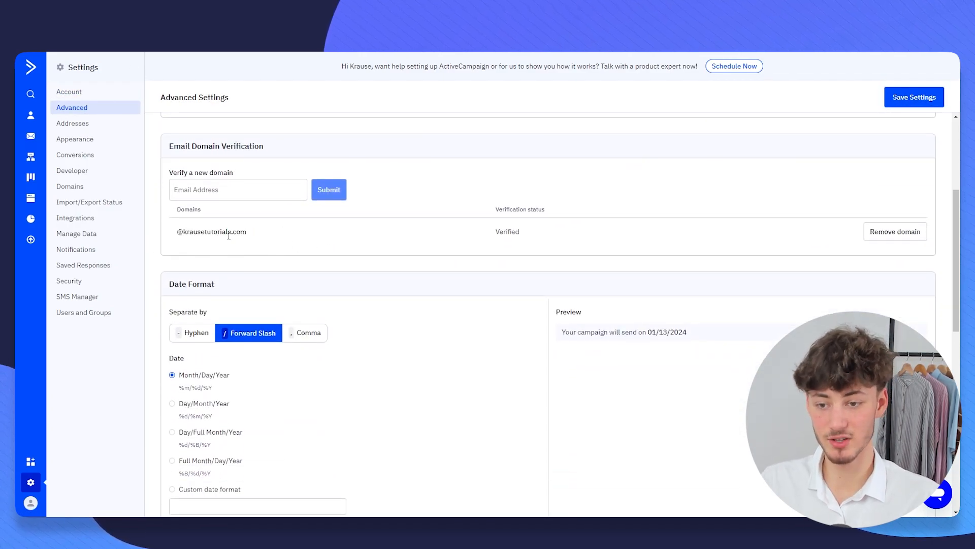
pyautogui.doubleClick(176, 210)
pyautogui.moveTo(201, 230); pyautogui.dragTo(299, 226)
pyautogui.click(300, 226)
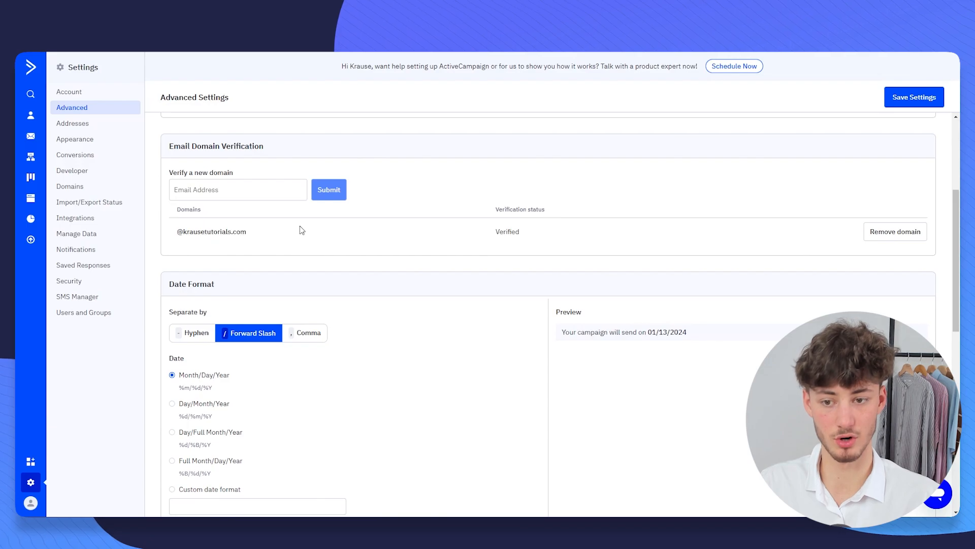
pyautogui.scroll(1, 372, 238)
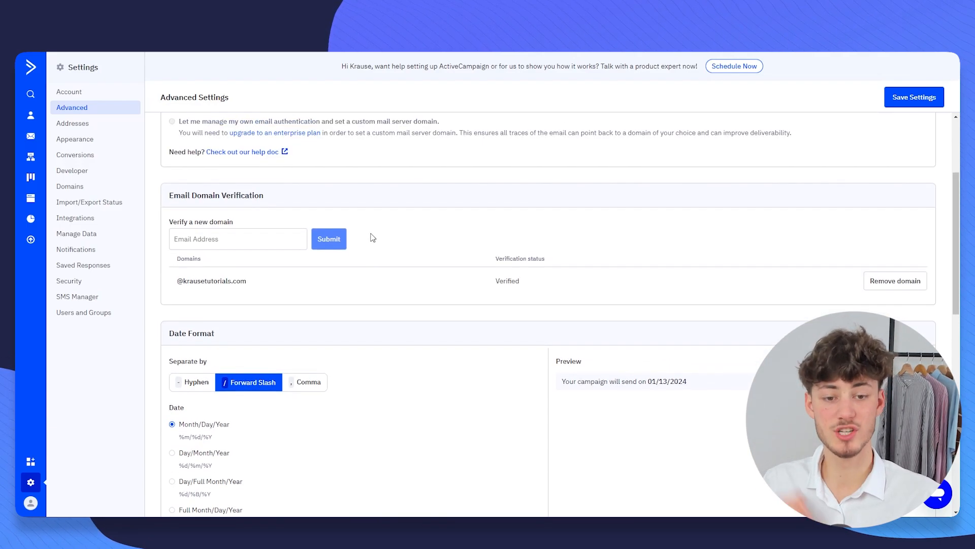
pyautogui.scroll(1, 362, 227)
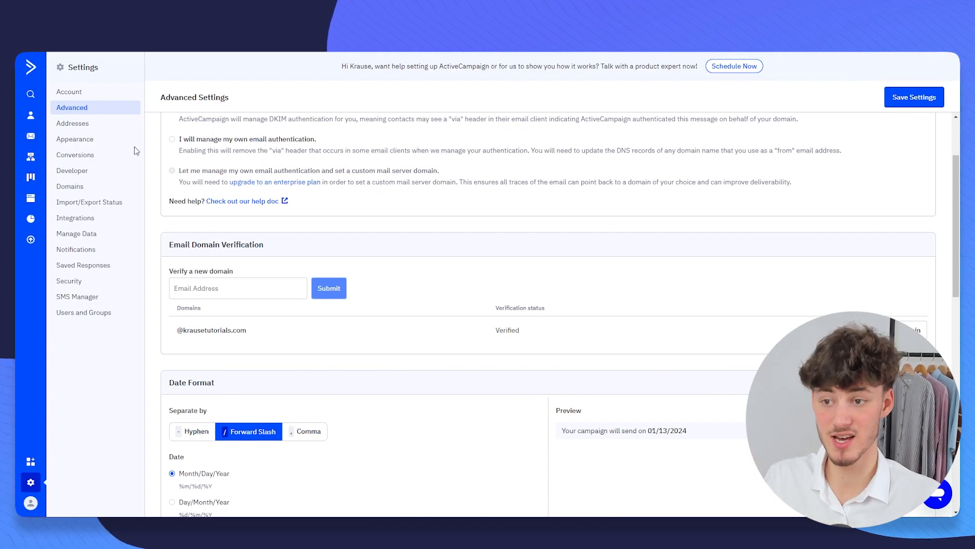
# - Review the Domains settings and the CNAME help article, then return to the Dashboard
pyautogui.click(102, 187)
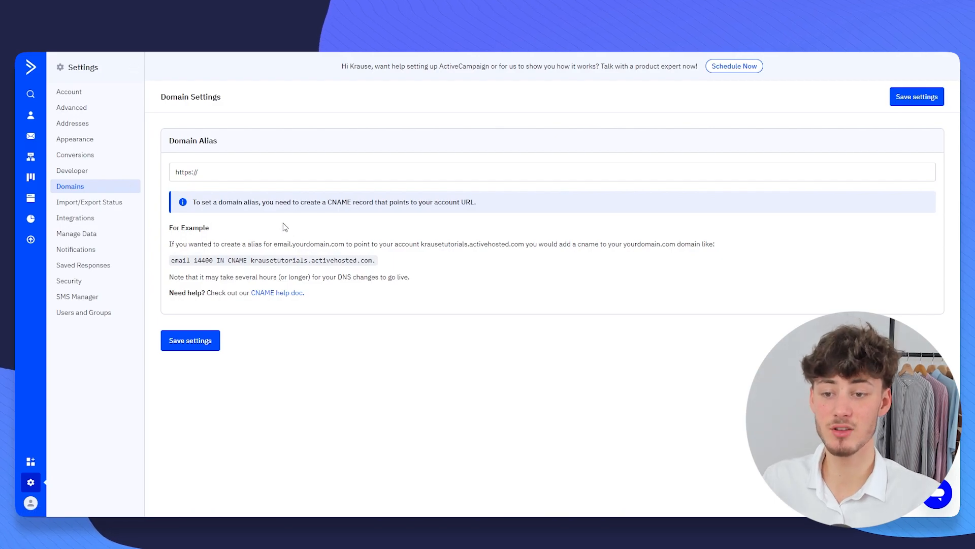
pyautogui.click(279, 292)
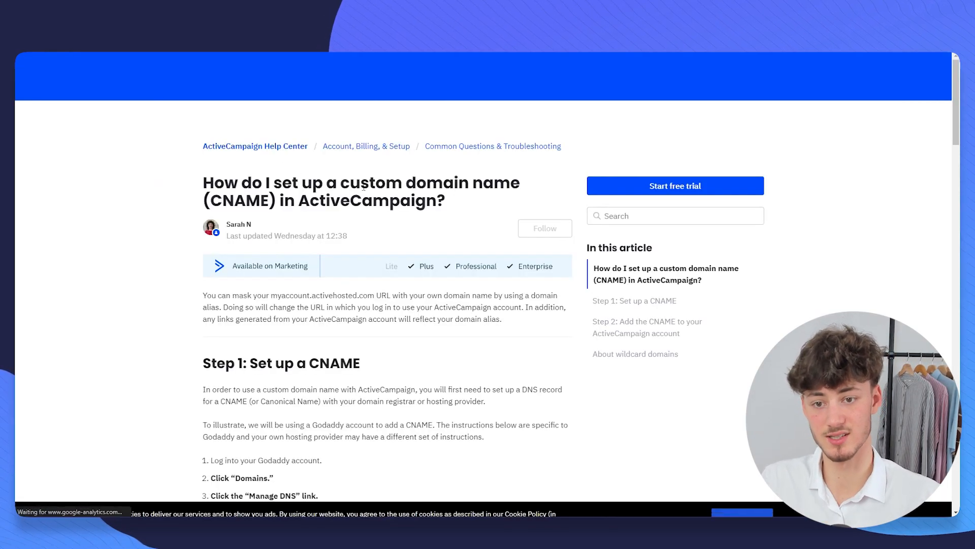
pyautogui.moveTo(522, 182); pyautogui.dragTo(446, 194)
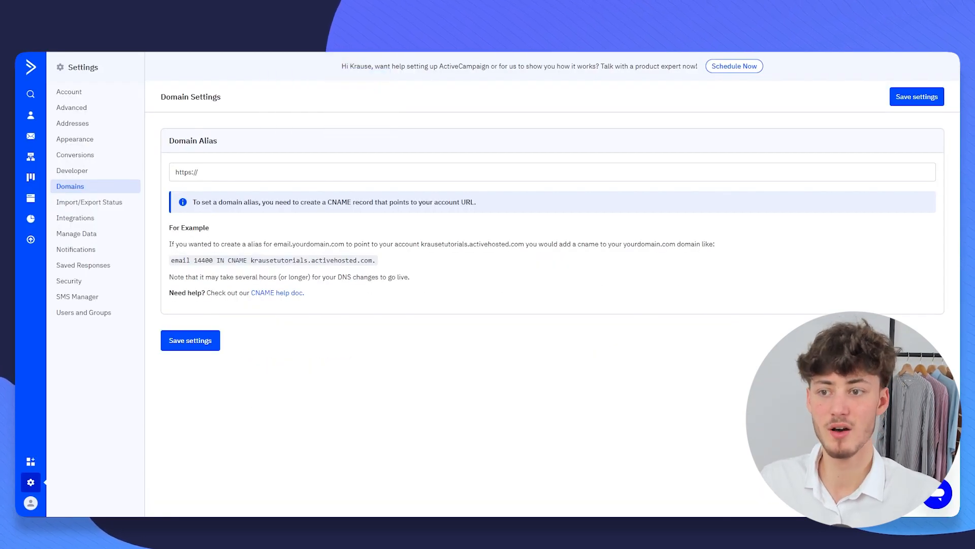
pyautogui.click(28, 71)
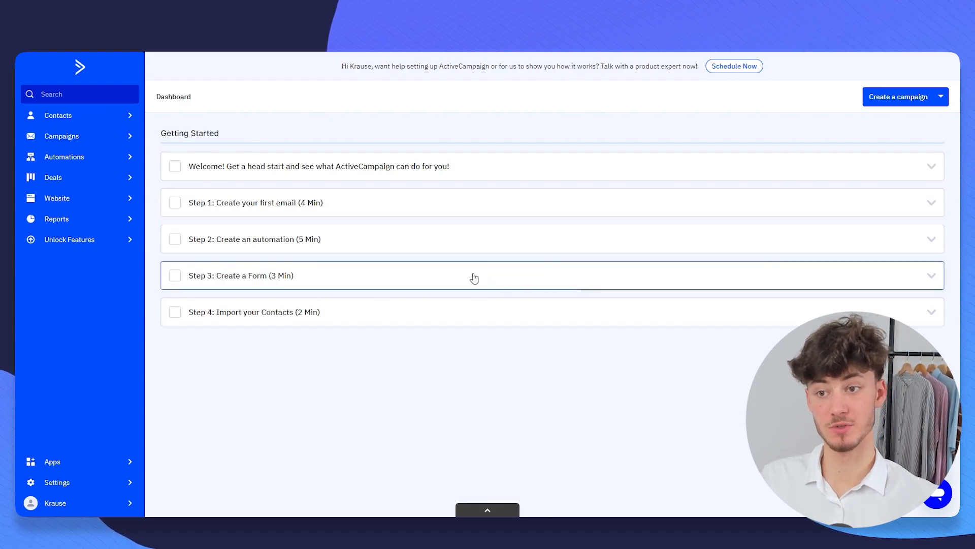
# - Go to Contacts and open the Import Contacts page
pyautogui.click(111, 115)
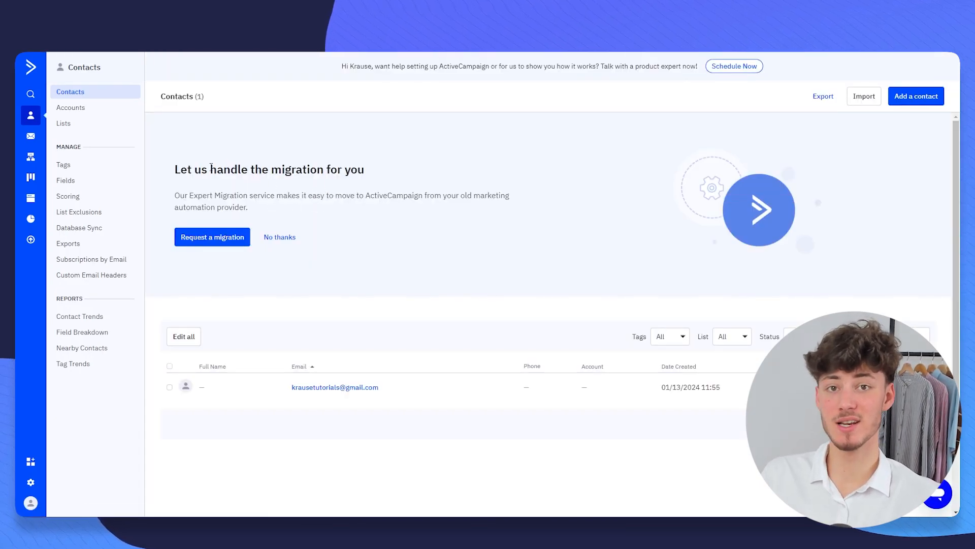
pyautogui.moveTo(271, 170); pyautogui.dragTo(390, 173)
pyautogui.click(391, 172)
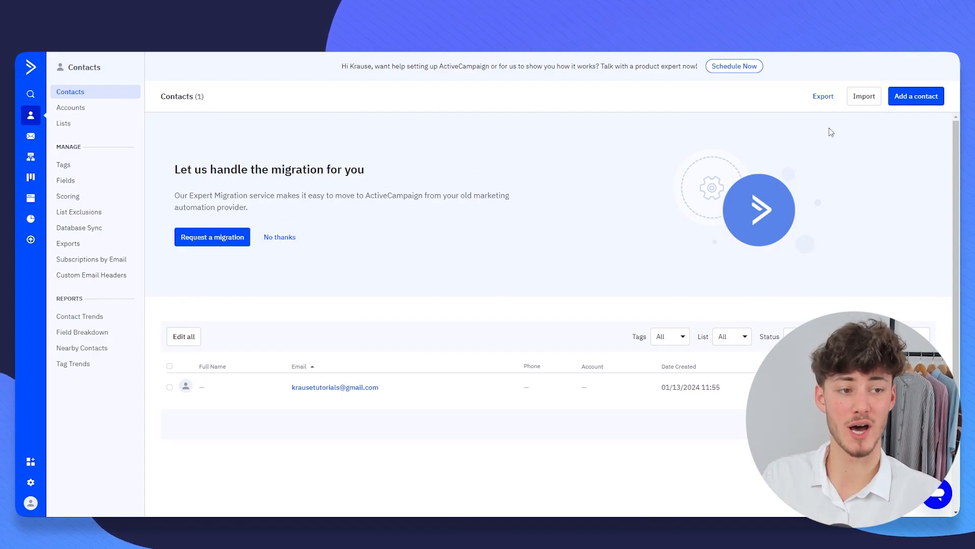
pyautogui.click(862, 105)
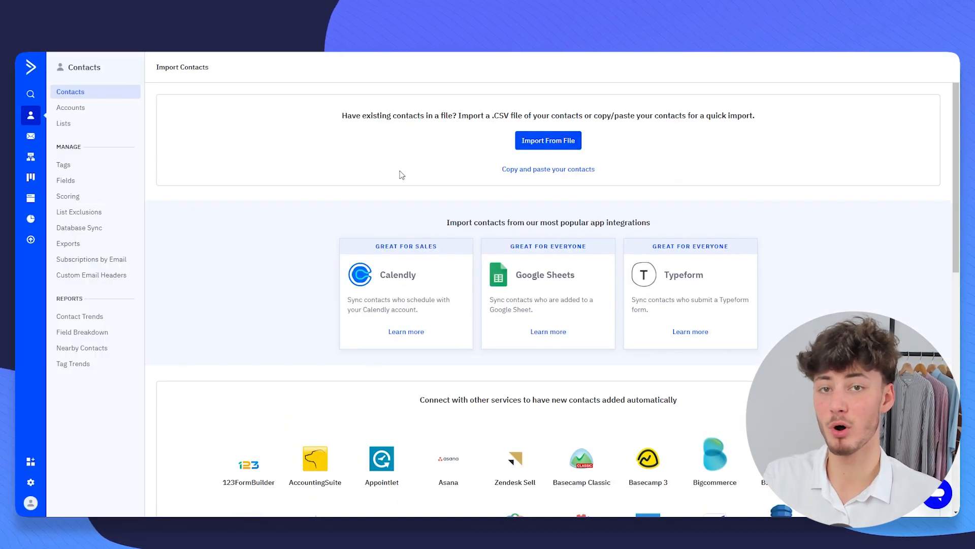
# - Import the contacts CSV file from its folder to reach field mapping
pyautogui.moveTo(485, 115); pyautogui.dragTo(514, 117)
pyautogui.click(527, 116)
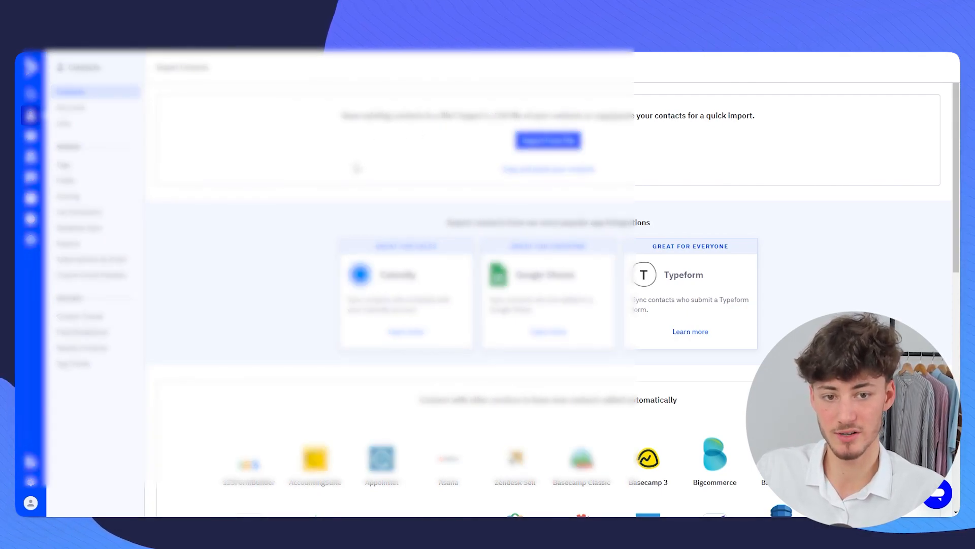
pyautogui.click(552, 142)
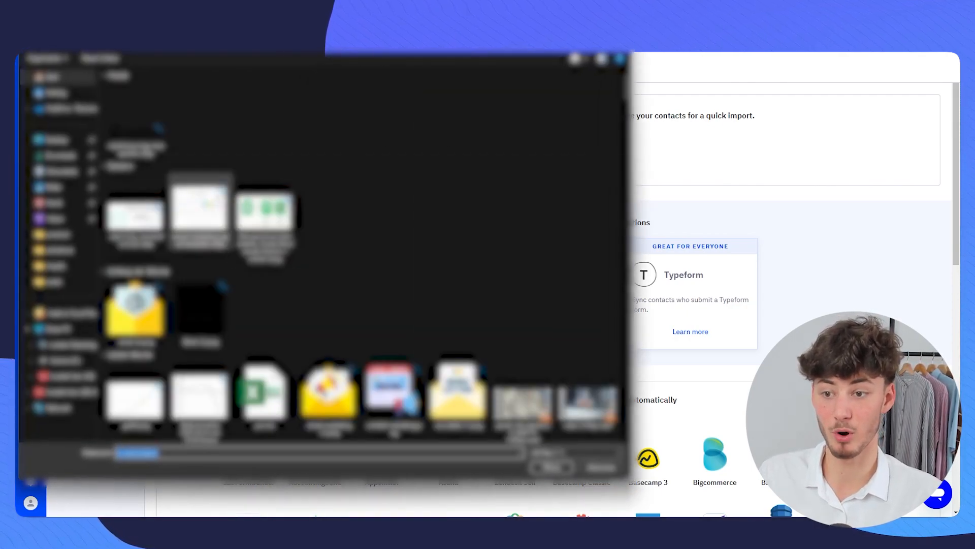
pyautogui.click(53, 281)
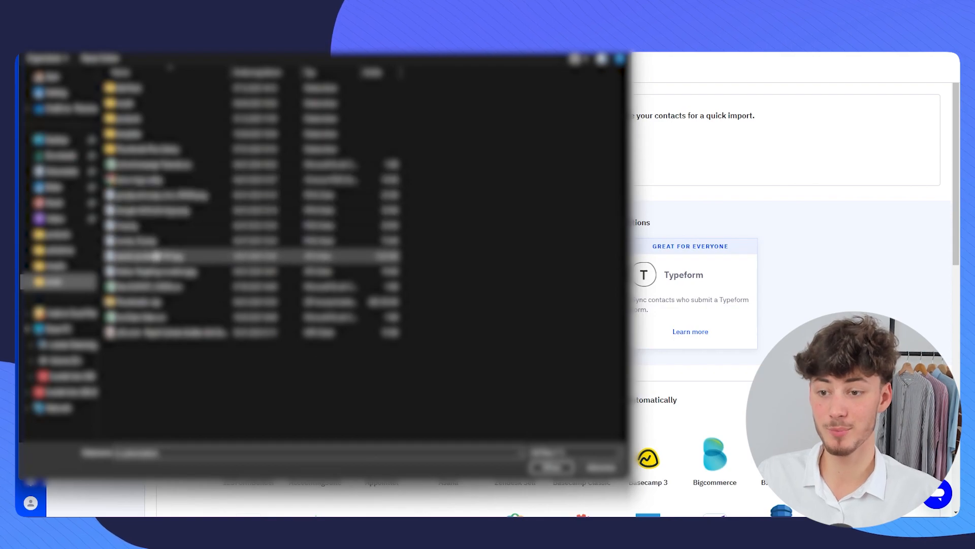
pyautogui.click(144, 165)
pyautogui.doubleClick(146, 164)
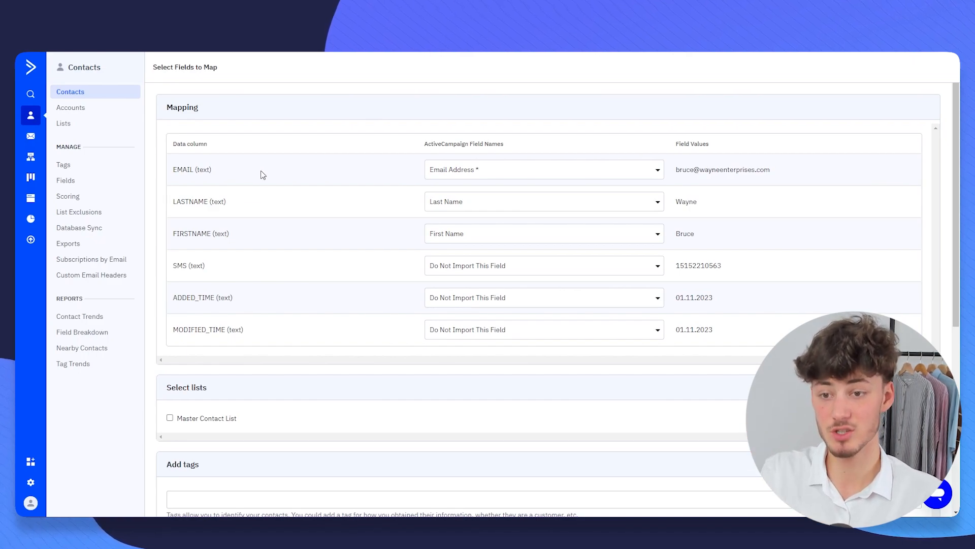
# - Review the mapping table, keeping EMAIL mapped to Email Address
pyautogui.moveTo(187, 146); pyautogui.dragTo(202, 147)
pyautogui.click(235, 148)
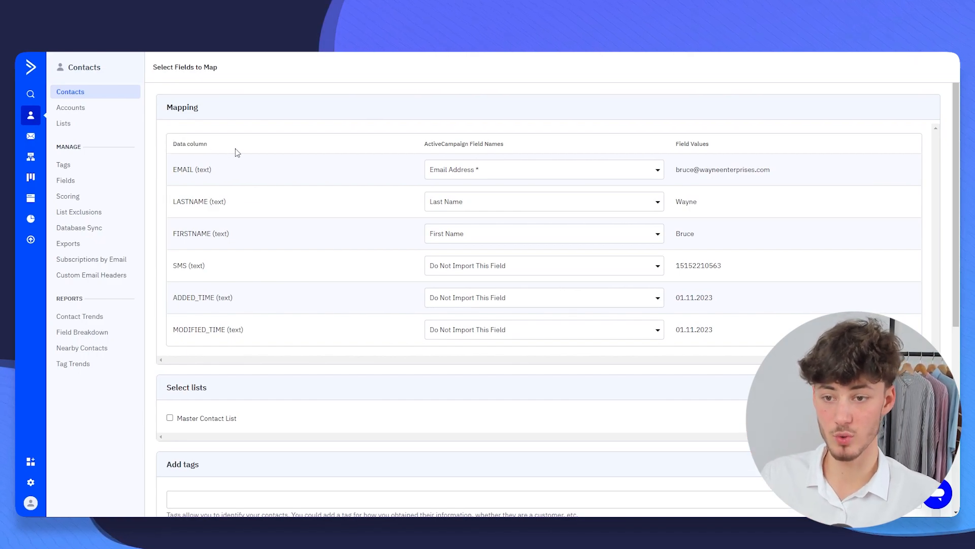
pyautogui.moveTo(163, 178); pyautogui.dragTo(228, 200)
pyautogui.click(197, 174)
pyautogui.click(231, 202)
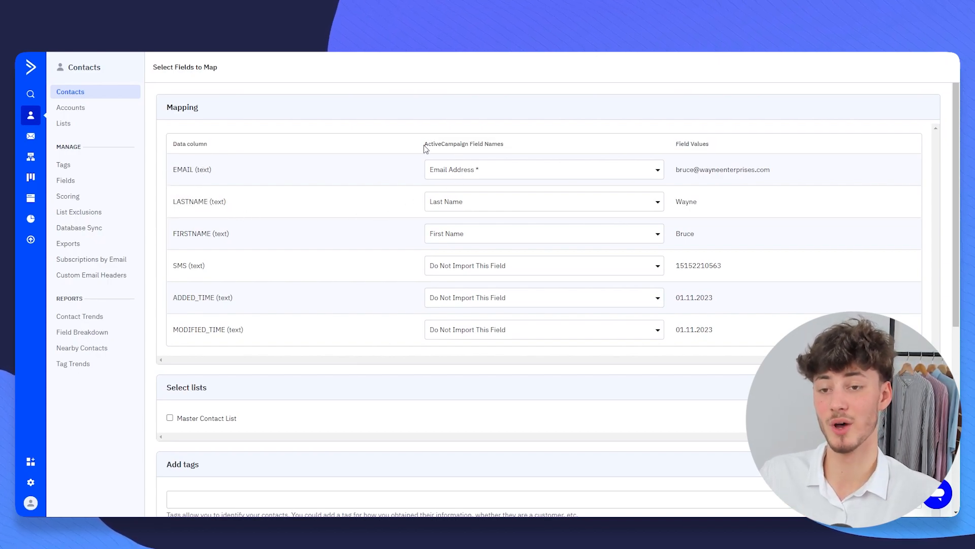
pyautogui.moveTo(425, 146); pyautogui.dragTo(516, 146)
pyautogui.click(513, 147)
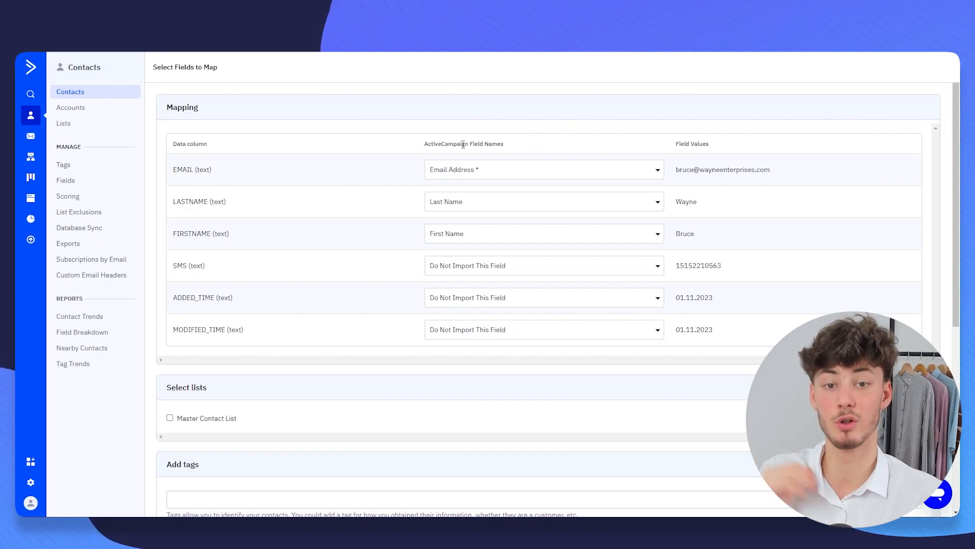
pyautogui.moveTo(174, 171); pyautogui.dragTo(218, 171)
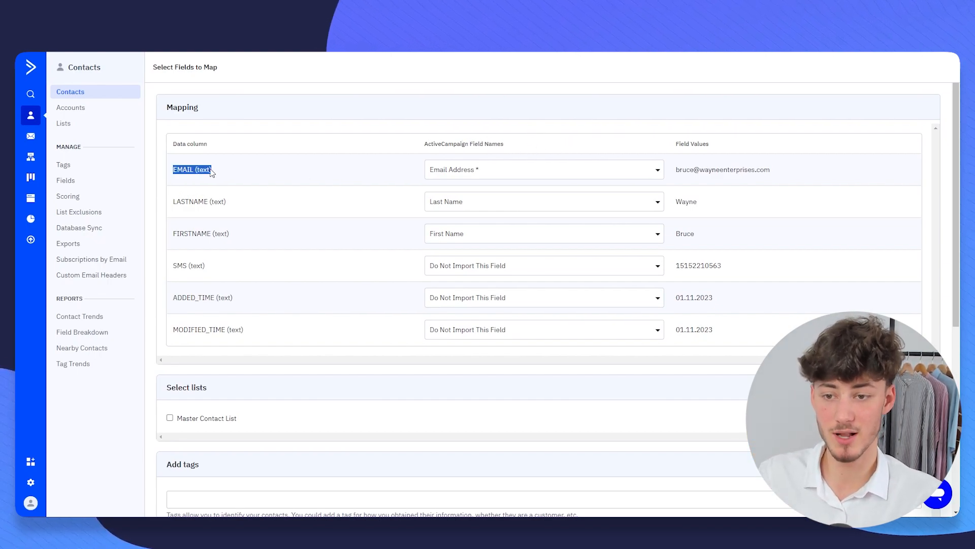
pyautogui.click(494, 169)
pyautogui.click(443, 178)
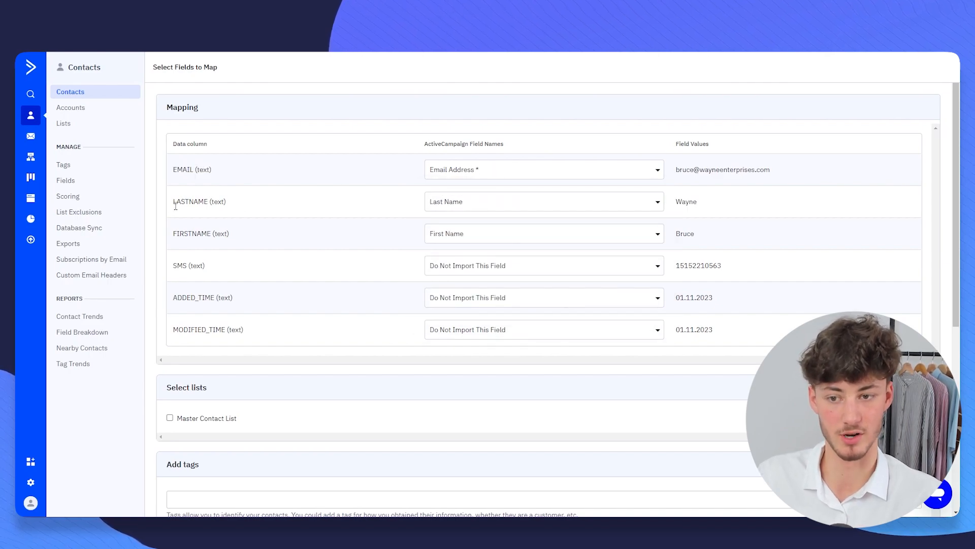
pyautogui.moveTo(173, 244); pyautogui.dragTo(359, 229)
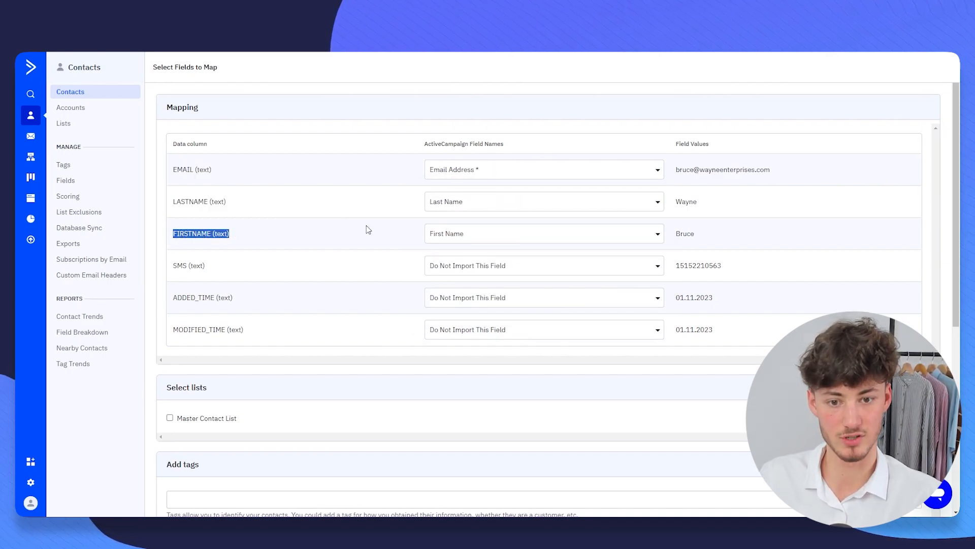
pyautogui.click(402, 250)
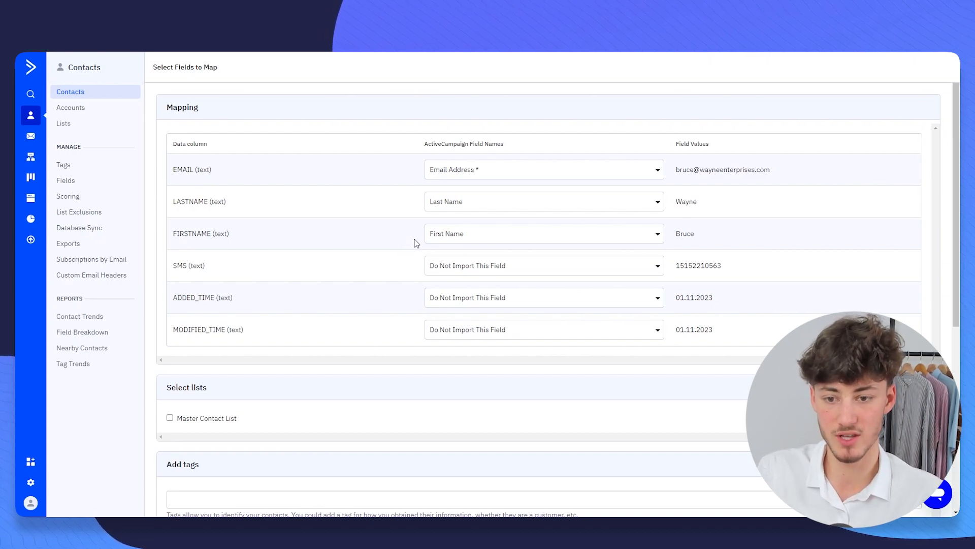
# - Map the SMS column to Phone
pyautogui.moveTo(172, 266); pyautogui.dragTo(239, 274)
pyautogui.click(238, 274)
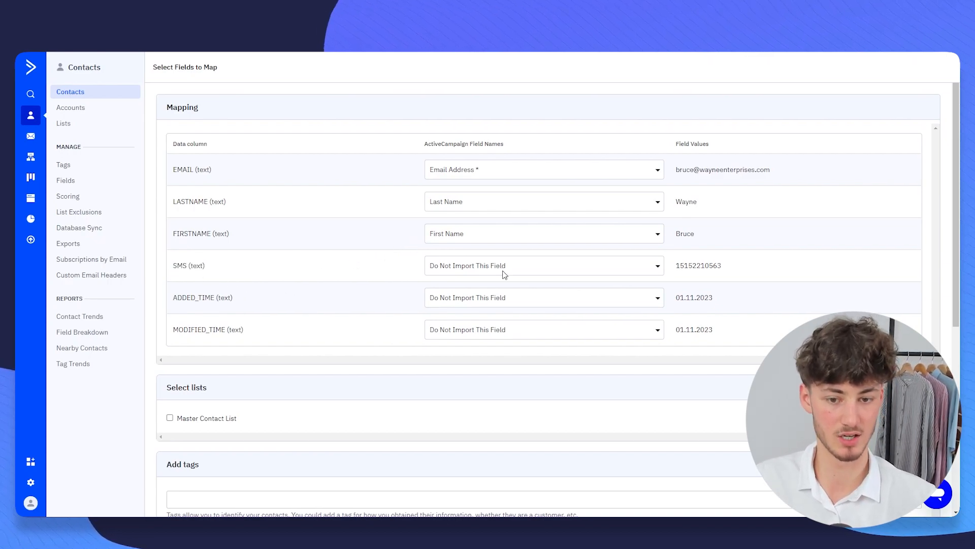
pyautogui.click(489, 269)
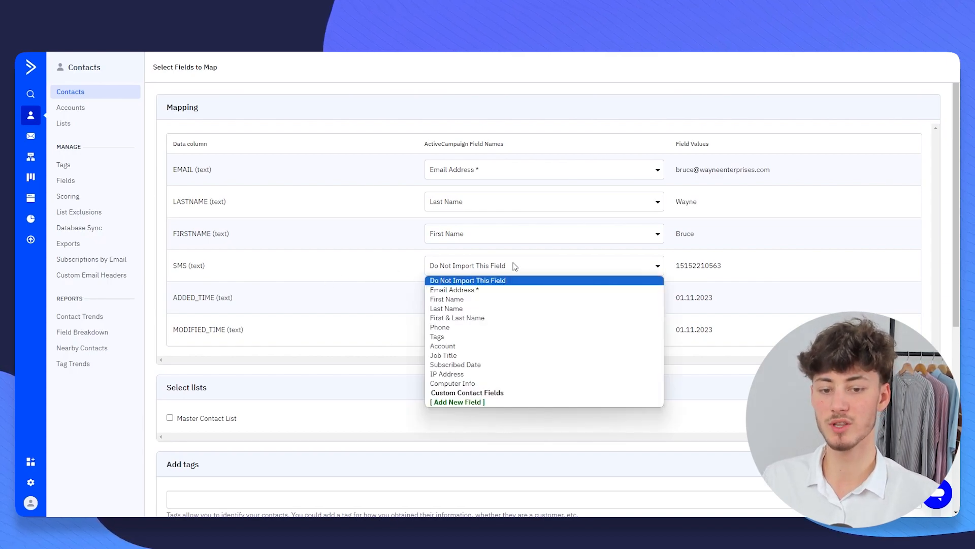
pyautogui.press('Down')
pyautogui.press('Down')
pyautogui.press('Down')
pyautogui.press('Down')
pyautogui.press('Down')
pyautogui.press('Return')
pyautogui.click(487, 273)
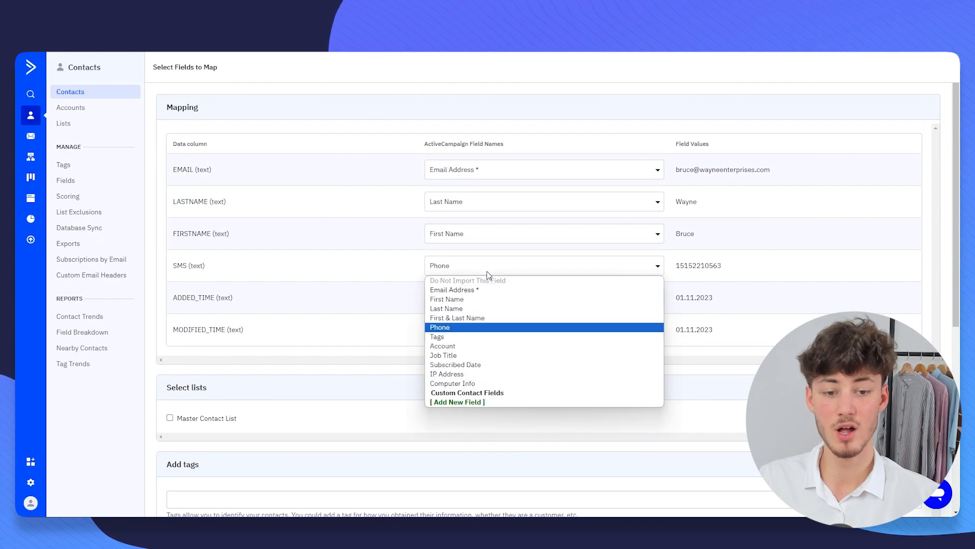
pyautogui.click(490, 272)
pyautogui.moveTo(733, 268); pyautogui.dragTo(685, 267)
pyautogui.click(700, 268)
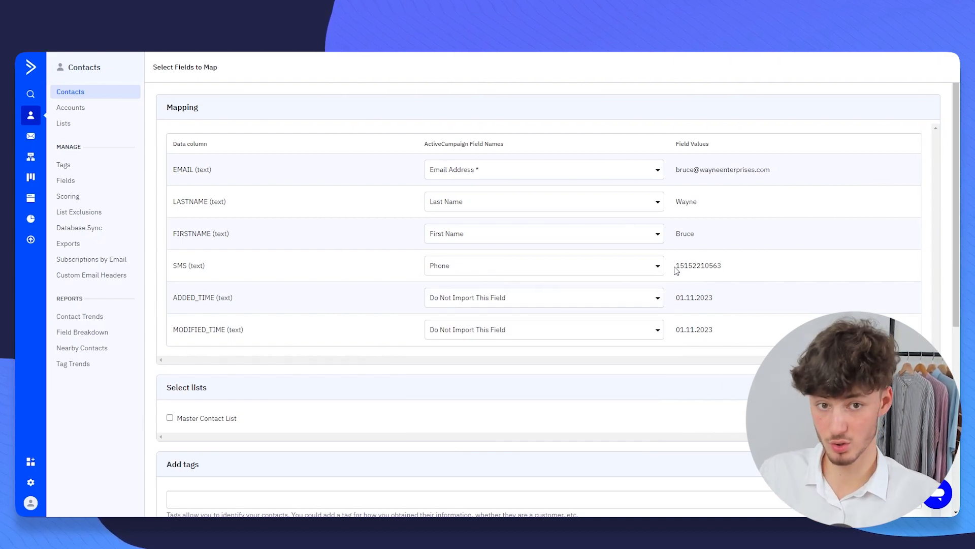
# - Map the ADDED_TIME column to Subscribed Date
pyautogui.moveTo(239, 296); pyautogui.dragTo(256, 298)
pyautogui.click(280, 298)
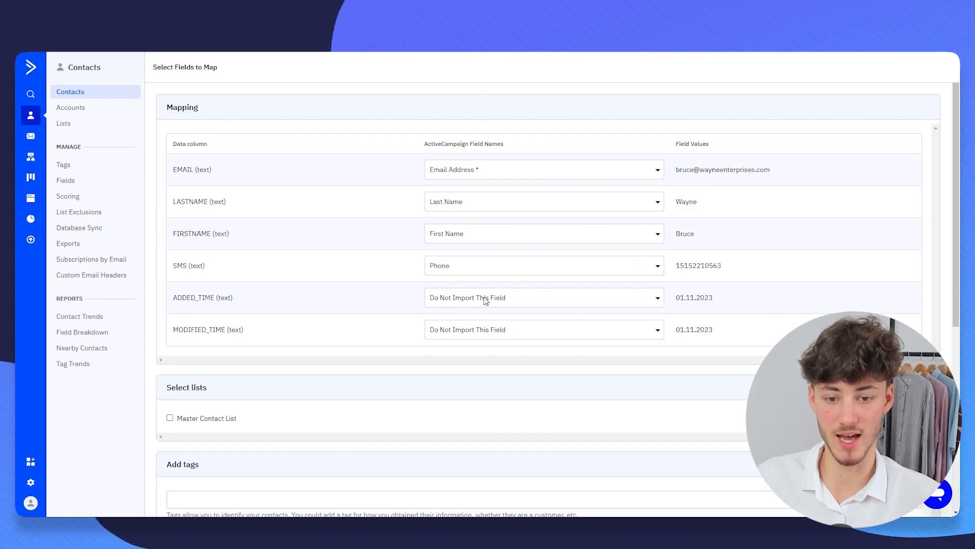
pyautogui.click(485, 298)
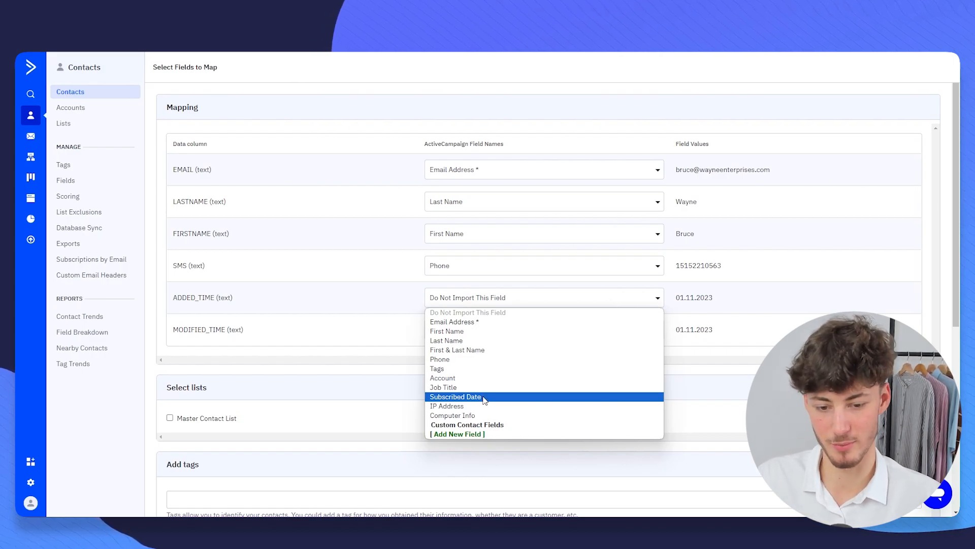
pyautogui.click(484, 398)
pyautogui.click(457, 300)
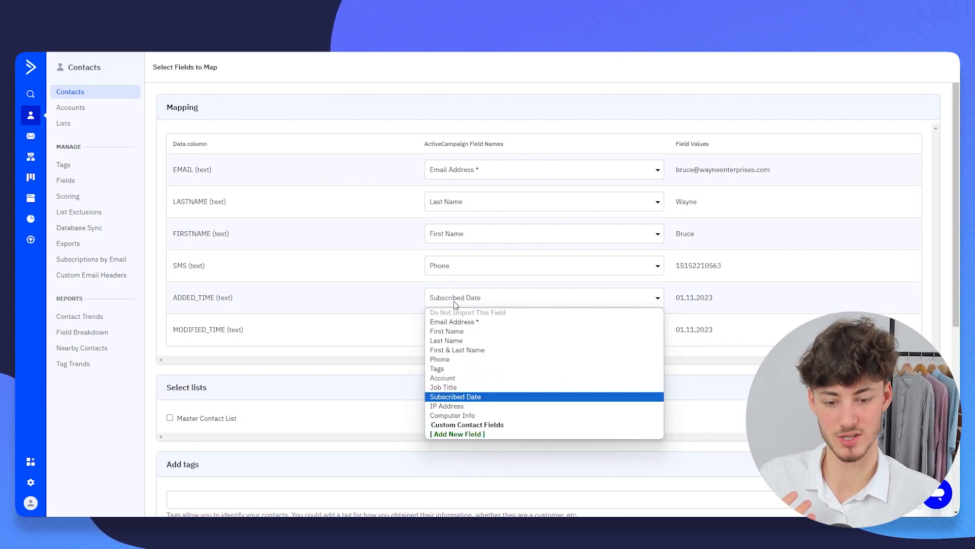
pyautogui.click(447, 301)
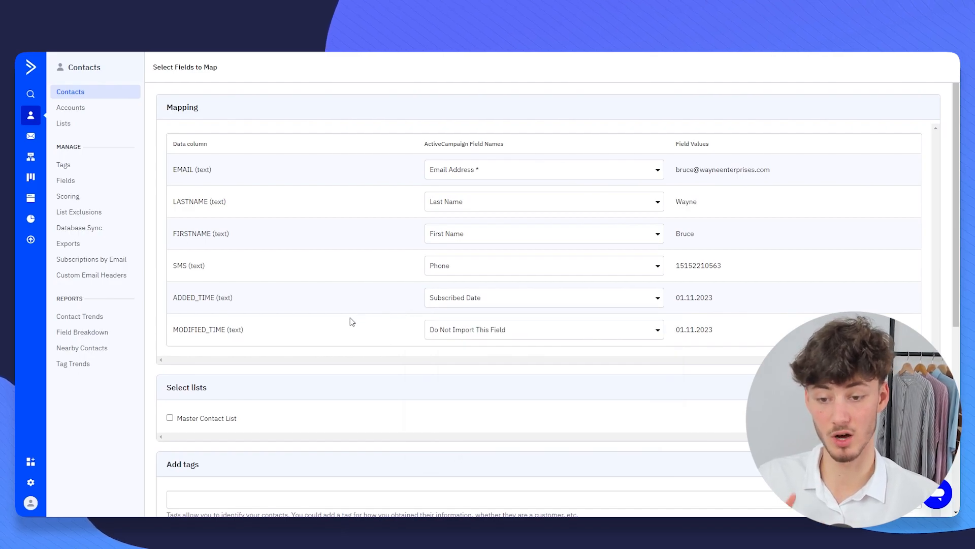
pyautogui.click(473, 330)
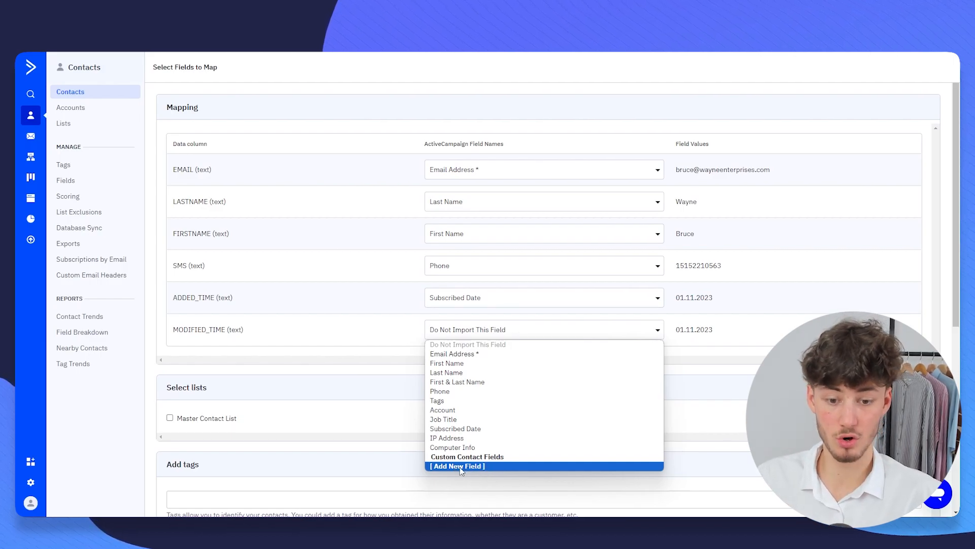
# - Create a new Date field named Birthday and map MODIFIED_TIME to it
pyautogui.click(487, 467)
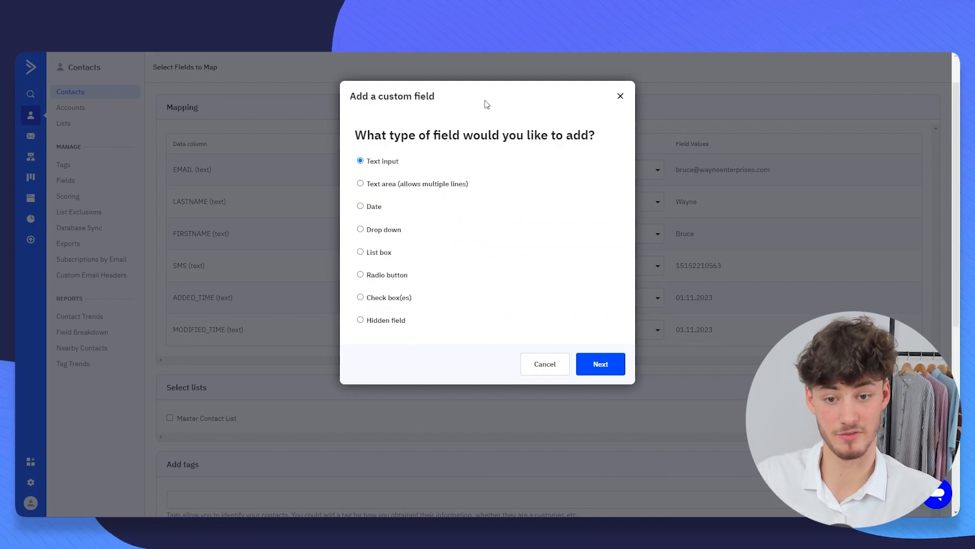
pyautogui.click(372, 210)
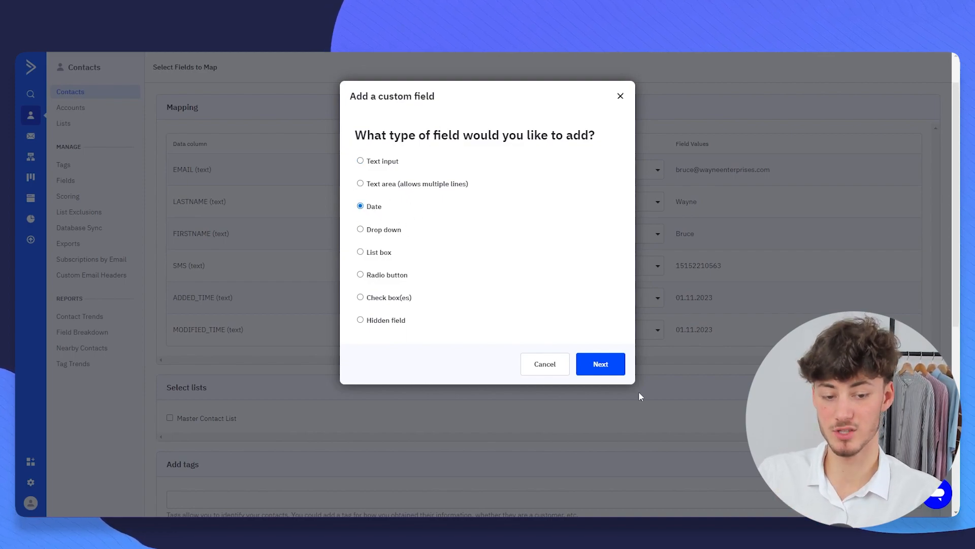
pyautogui.click(612, 360)
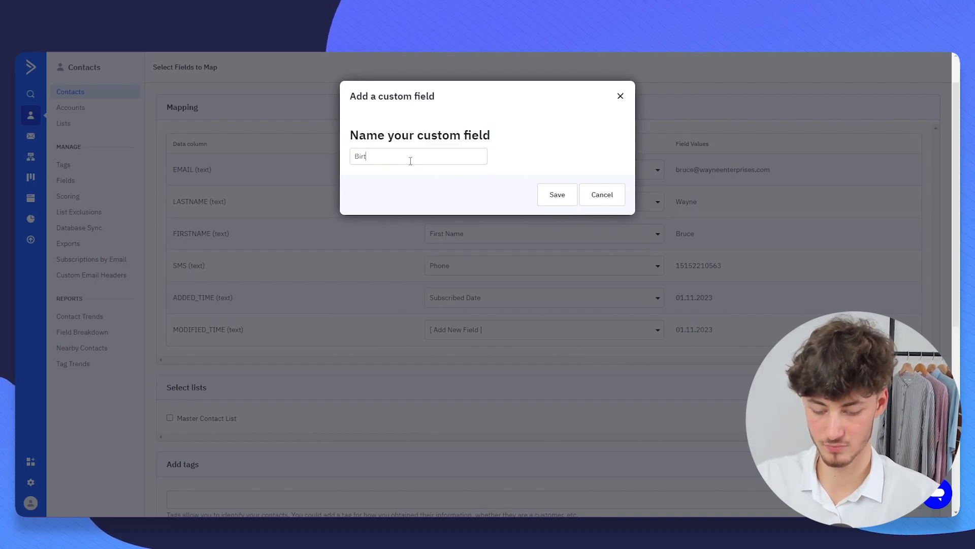
pyautogui.click(564, 197)
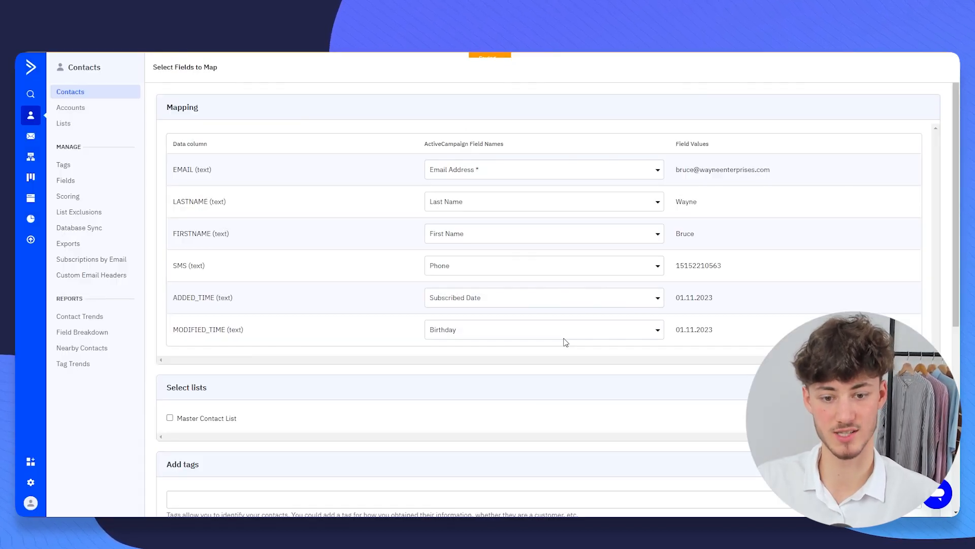
pyautogui.moveTo(264, 331); pyautogui.dragTo(169, 327)
pyautogui.click(256, 324)
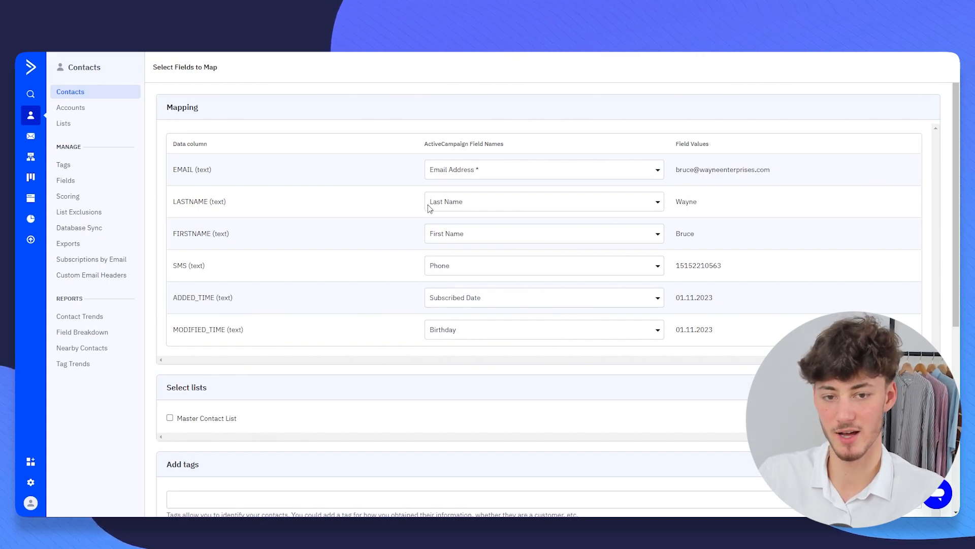
pyautogui.moveTo(473, 141); pyautogui.dragTo(527, 143)
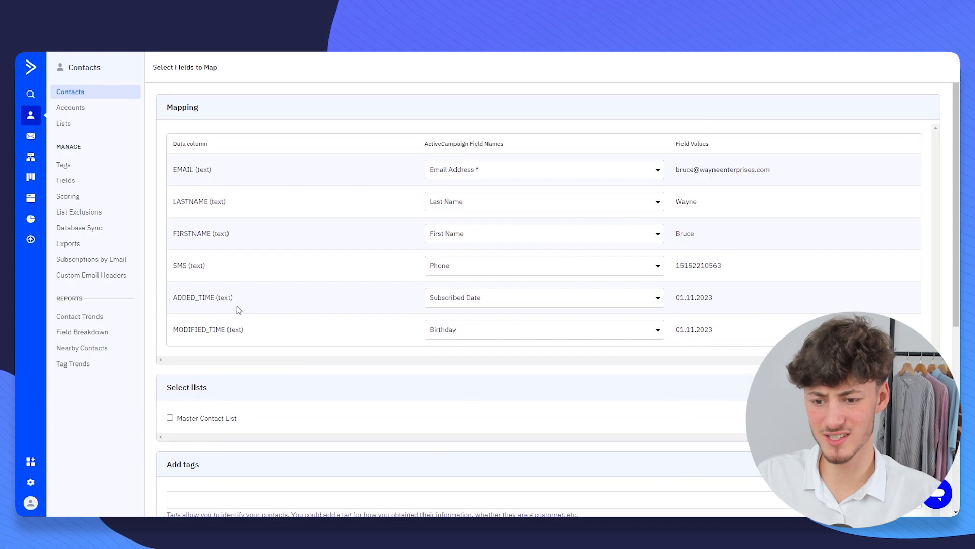
pyautogui.moveTo(169, 334); pyautogui.dragTo(282, 329)
pyautogui.click(282, 329)
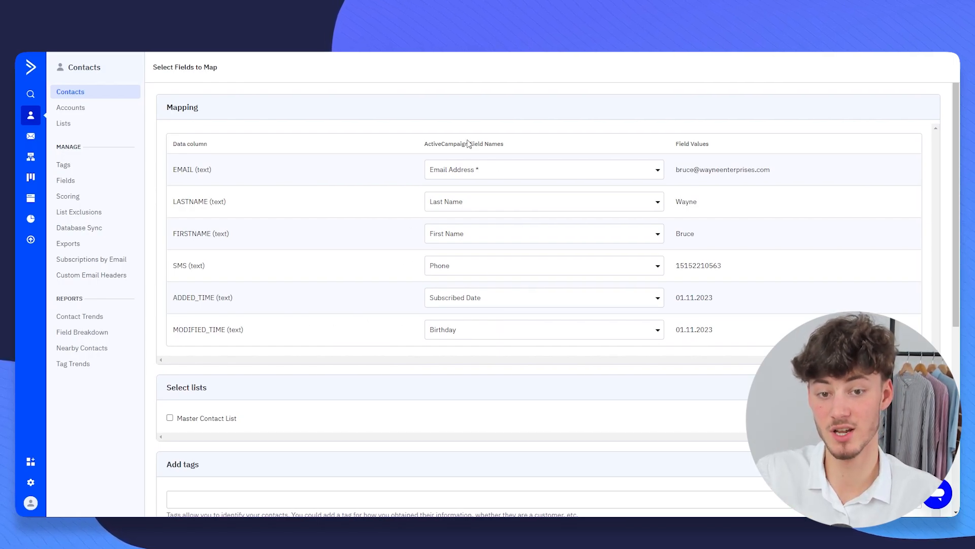
pyautogui.moveTo(418, 142); pyautogui.dragTo(545, 146)
pyautogui.scroll(-3, 355, 244)
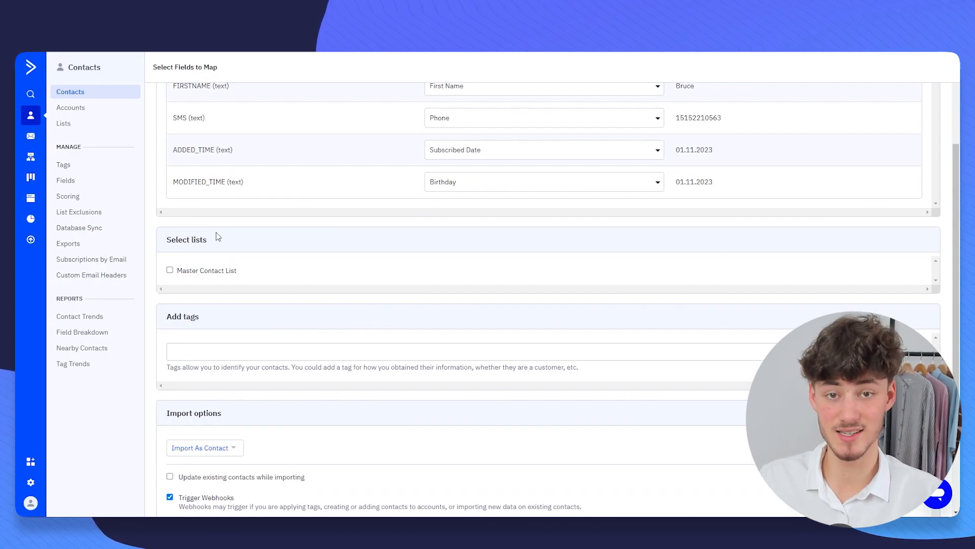
pyautogui.scroll(3, 329, 221)
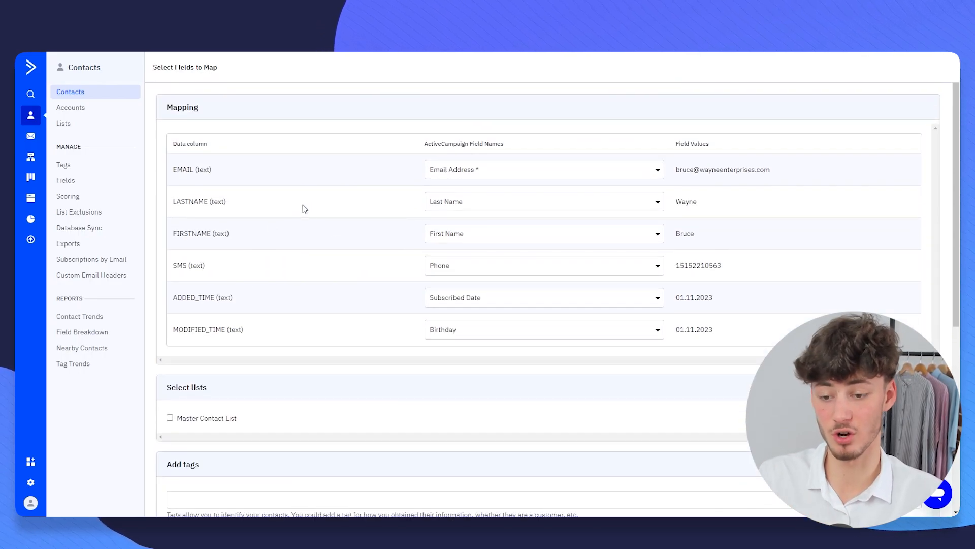
pyautogui.scroll(-3, 282, 264)
pyautogui.moveTo(167, 240); pyautogui.dragTo(248, 240)
pyautogui.click(170, 270)
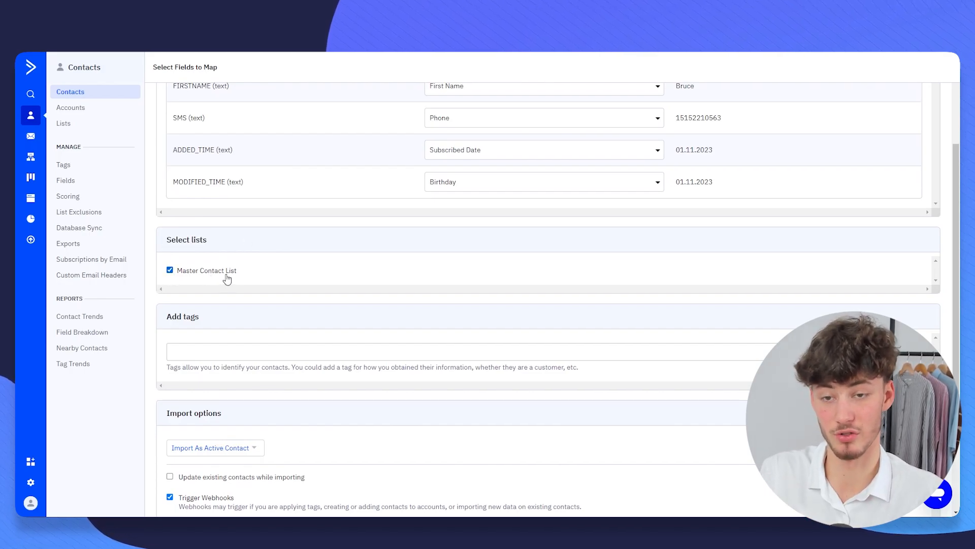
pyautogui.scroll(1, 250, 281)
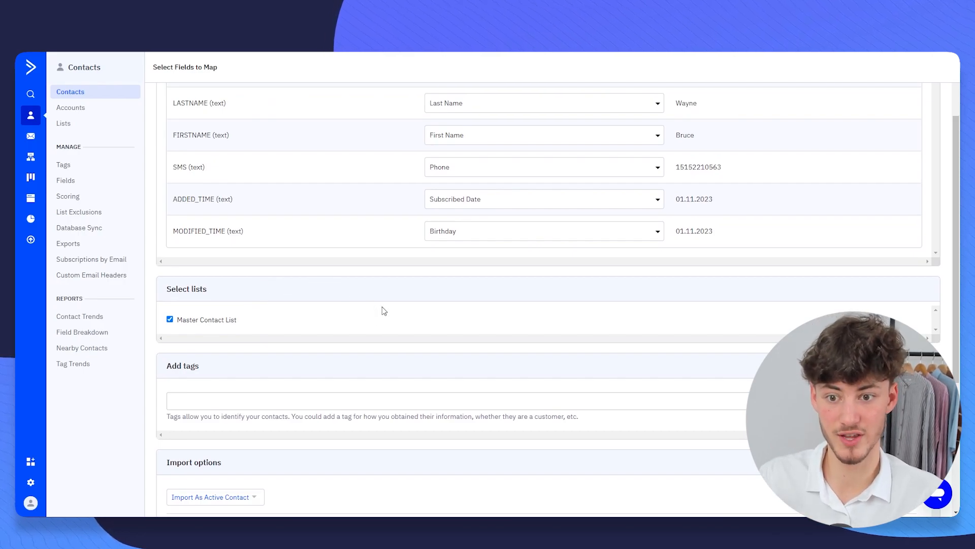
pyautogui.scroll(-2, 383, 309)
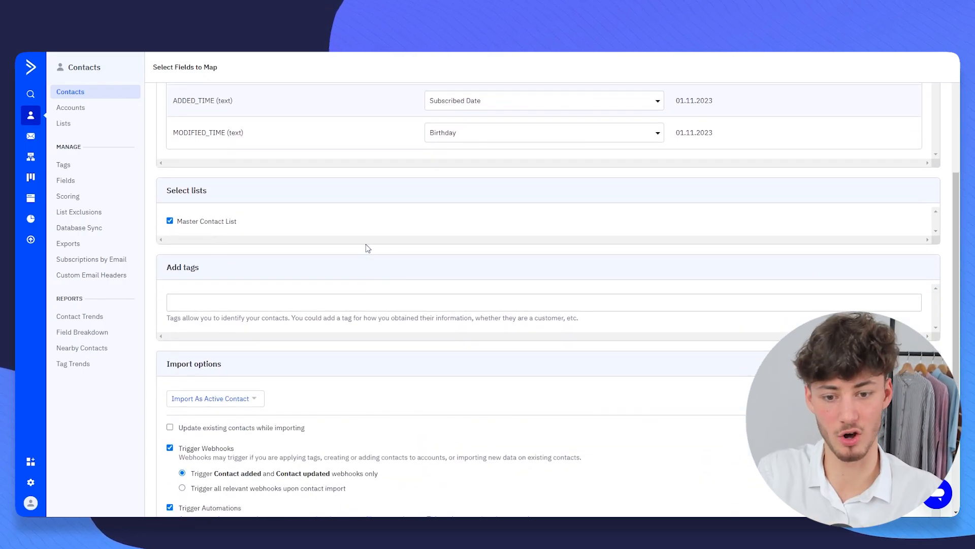
pyautogui.moveTo(166, 271); pyautogui.dragTo(239, 275)
pyautogui.click(239, 274)
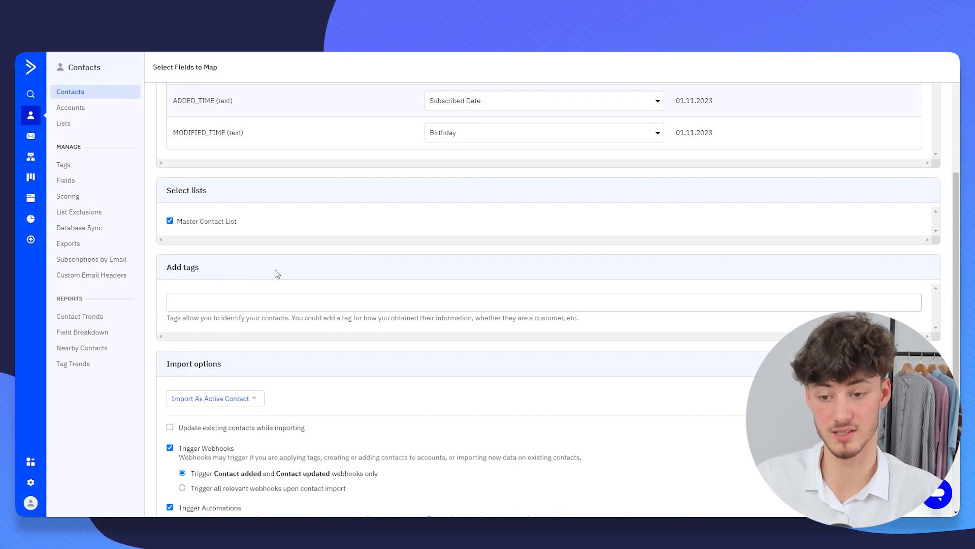
pyautogui.scroll(-2, 277, 273)
pyautogui.moveTo(183, 223); pyautogui.dragTo(293, 219)
pyautogui.click(294, 220)
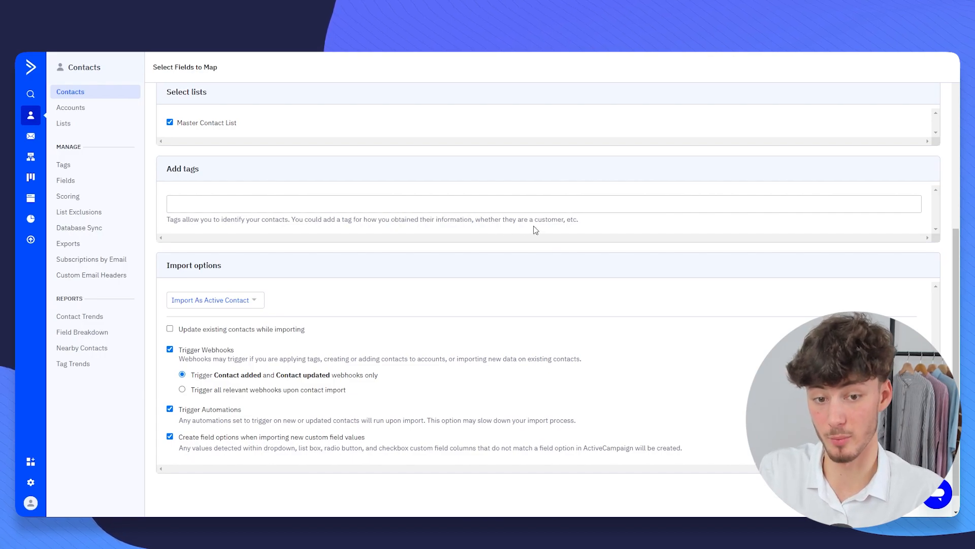
pyautogui.moveTo(475, 219); pyautogui.dragTo(568, 222)
pyautogui.click(568, 221)
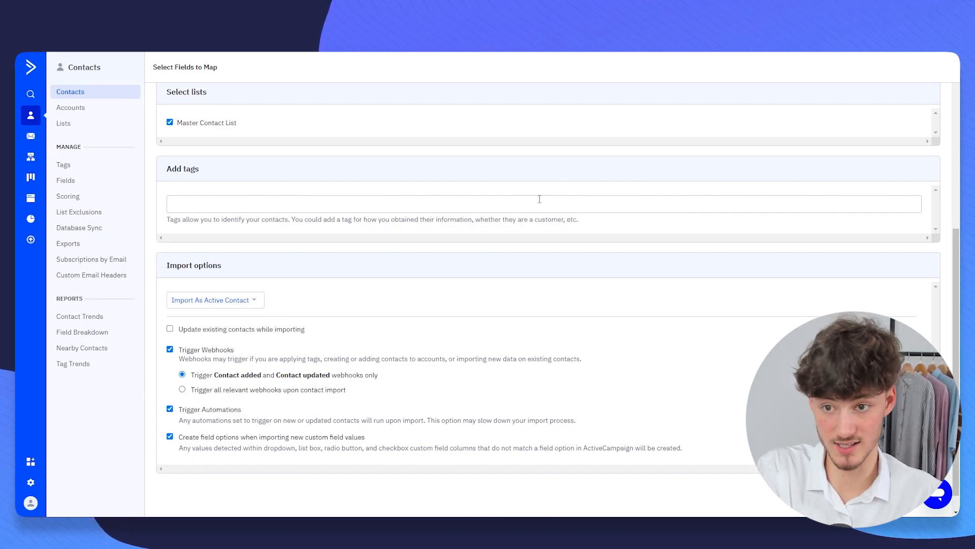
pyautogui.scroll(6, 370, 216)
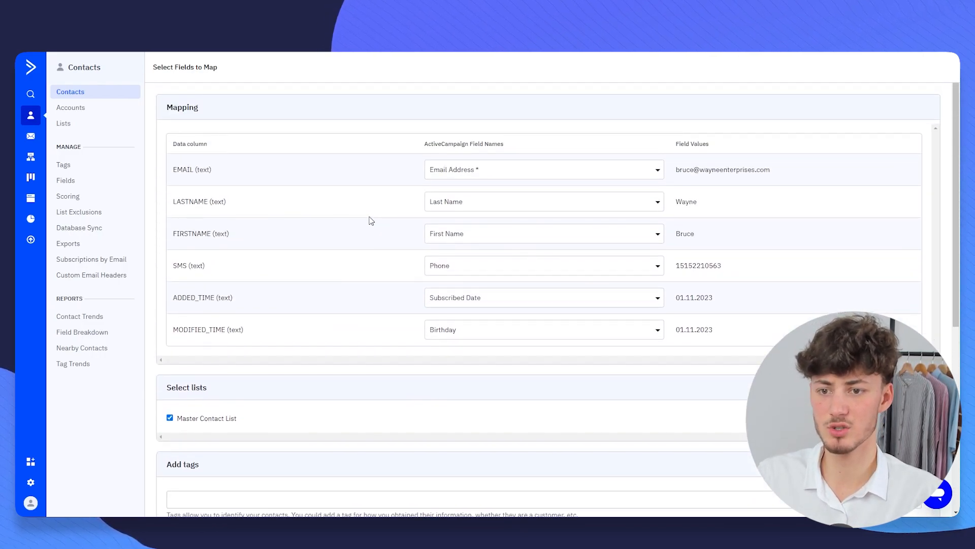
pyautogui.scroll(-5, 370, 222)
pyautogui.scroll(4, 291, 184)
# - Add the tags Ecommerce and Import to the imported contacts
pyautogui.scroll(-5, 311, 225)
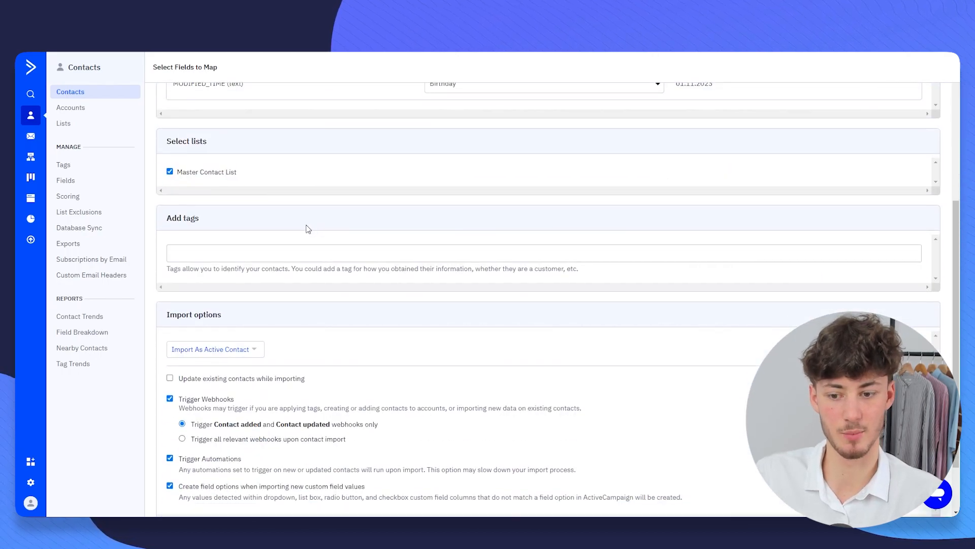
pyautogui.click(287, 257)
pyautogui.write('Ecommerce')
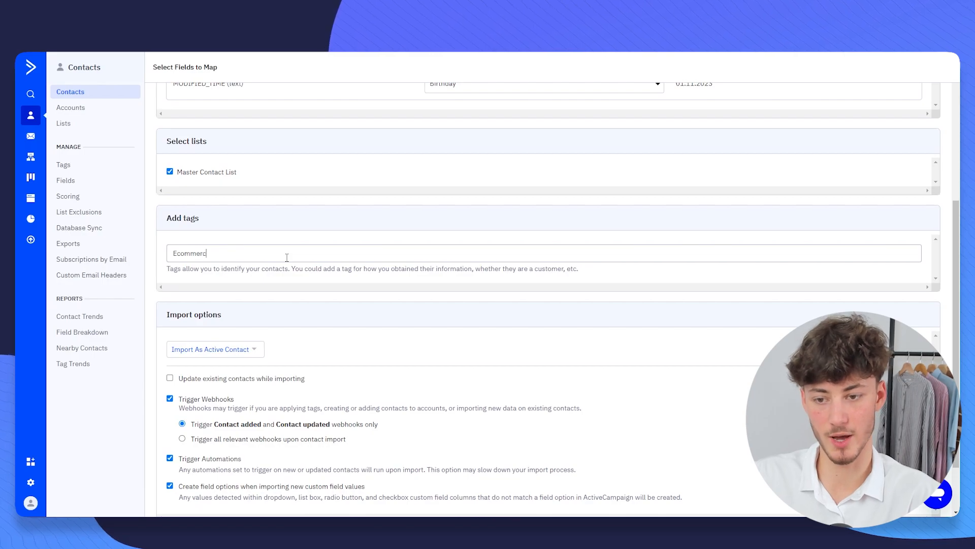
pyautogui.press('Return')
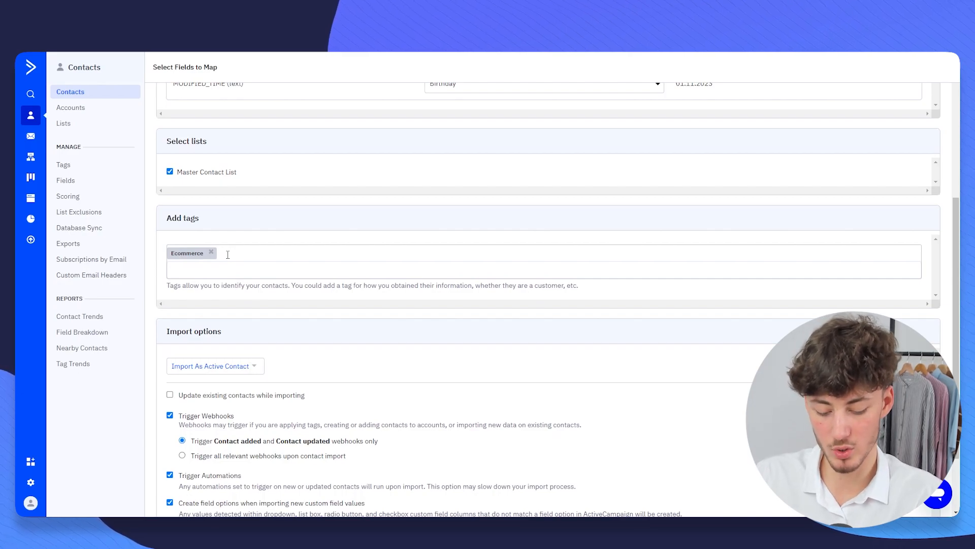
pyautogui.write('Import')
pyautogui.press('Return')
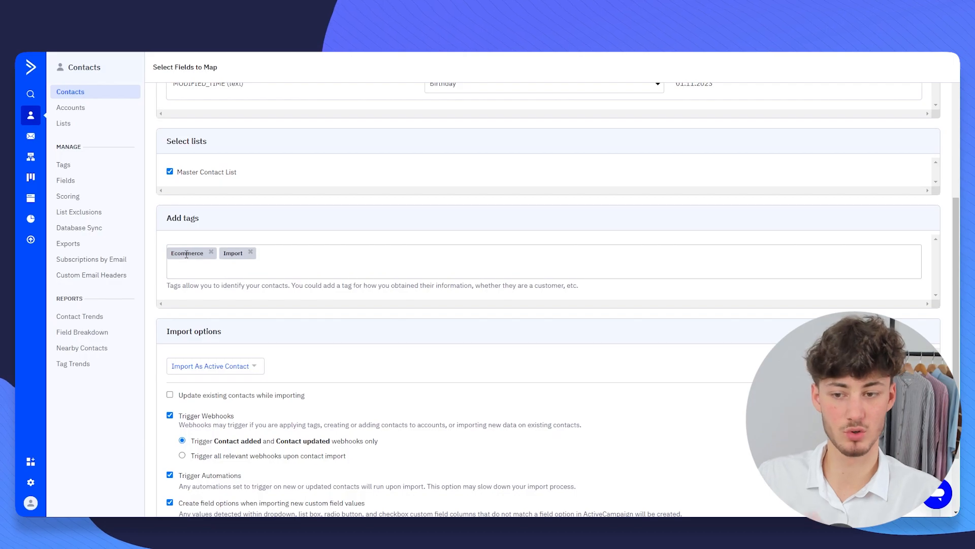
# - Review the import options, including the update existing contacts setting
pyautogui.scroll(1, 268, 285)
pyautogui.scroll(-3, 267, 285)
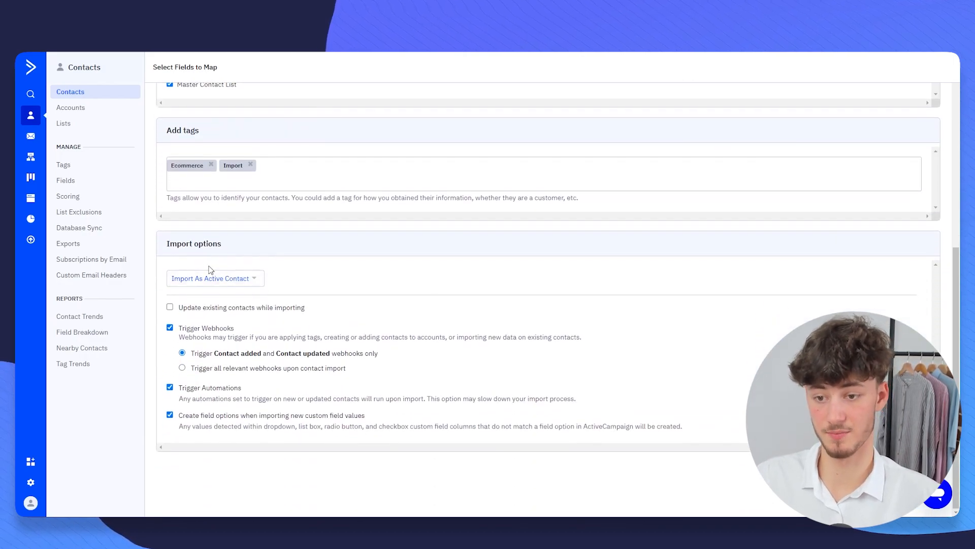
pyautogui.moveTo(157, 240); pyautogui.dragTo(284, 245)
pyautogui.click(283, 246)
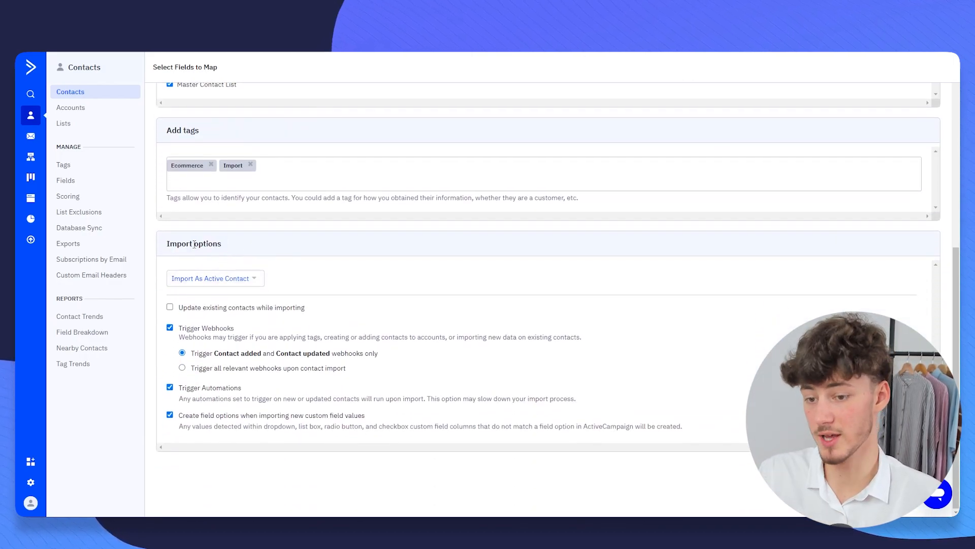
pyautogui.moveTo(176, 307); pyautogui.dragTo(351, 311)
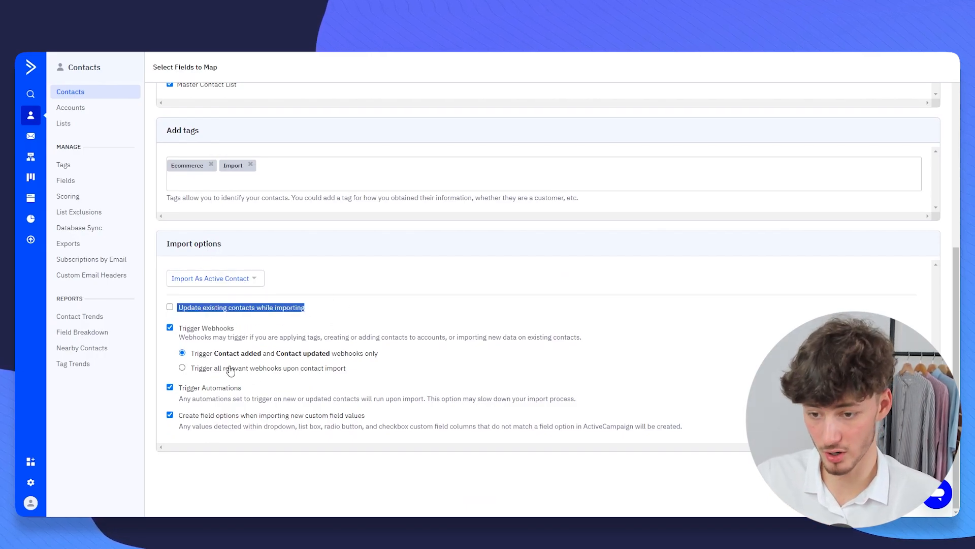
pyautogui.click(228, 348)
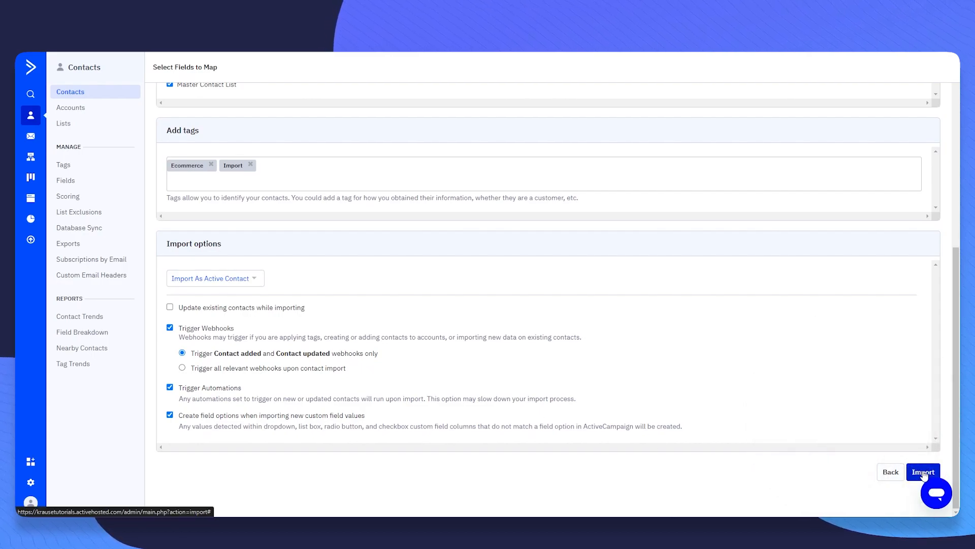
# - Run the import and open the contacts list via Manage Contacts
pyautogui.click(923, 473)
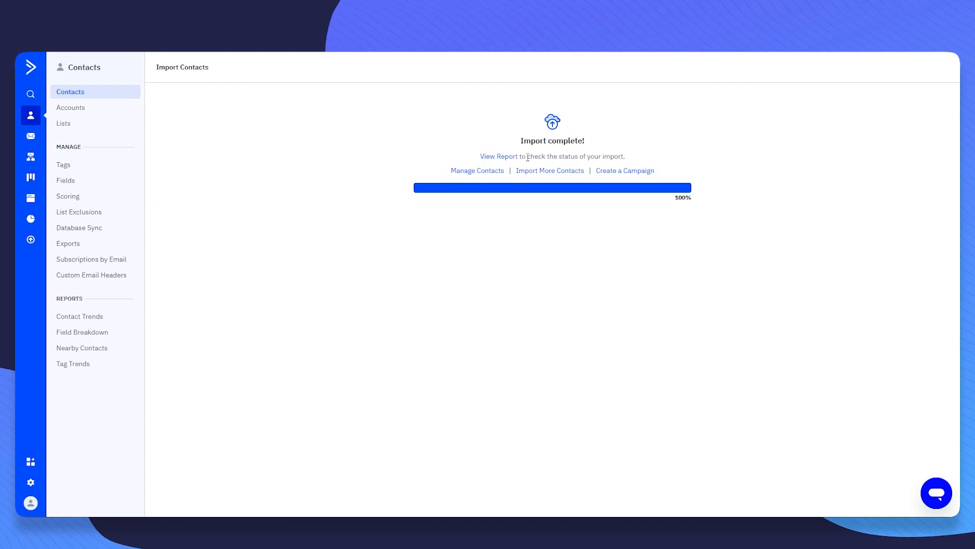
pyautogui.click(480, 171)
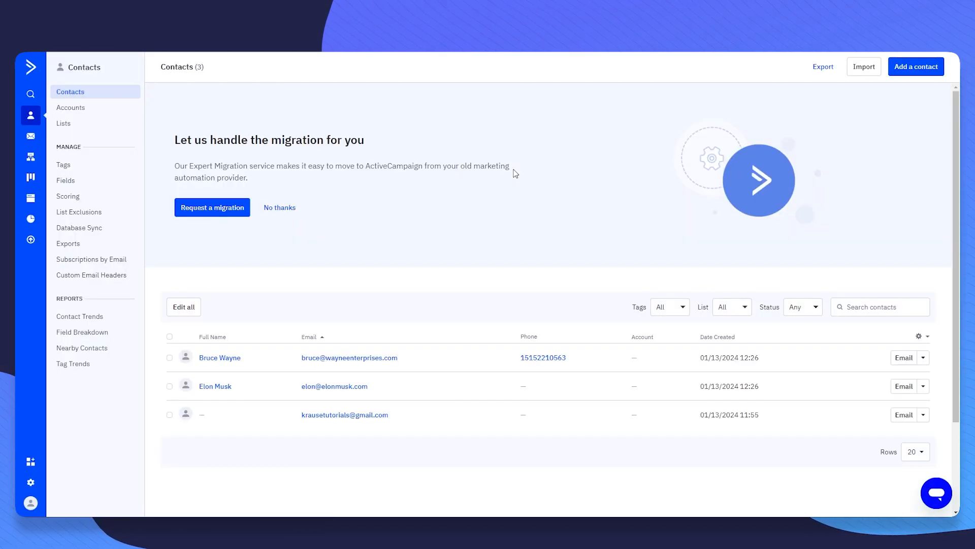
pyautogui.scroll(-2, 496, 218)
pyautogui.scroll(2, 488, 224)
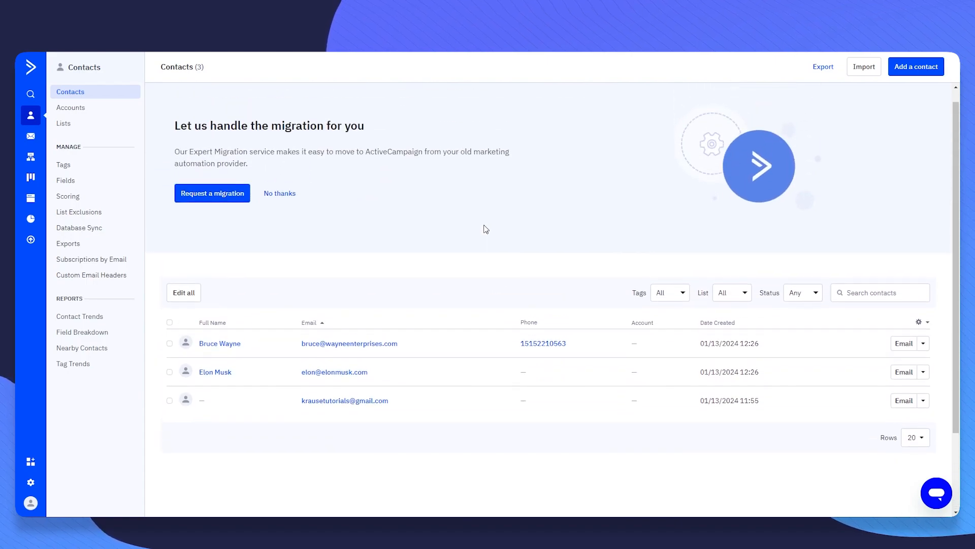
pyautogui.scroll(-1, 483, 218)
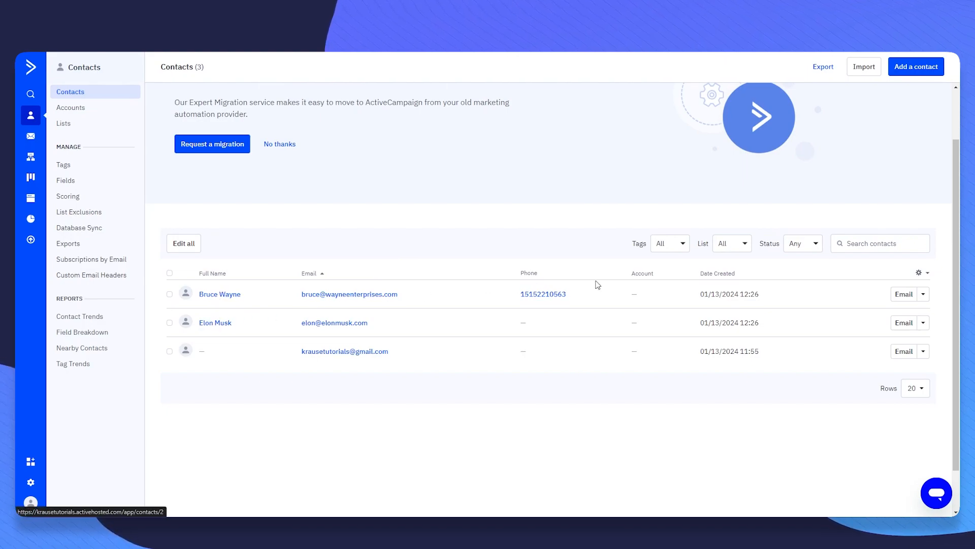
# - Open and close the first contact's actions menu in the list
pyautogui.click(923, 294)
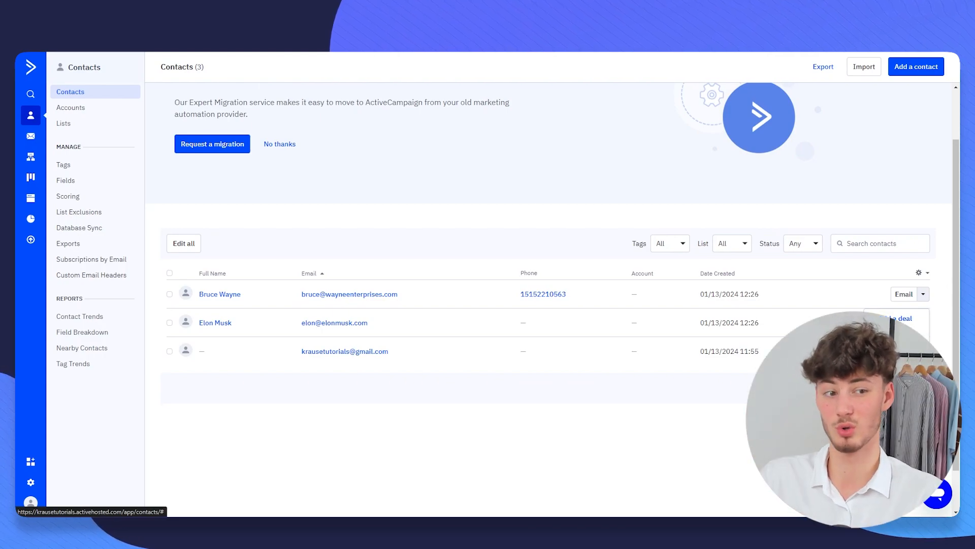
pyautogui.click(409, 207)
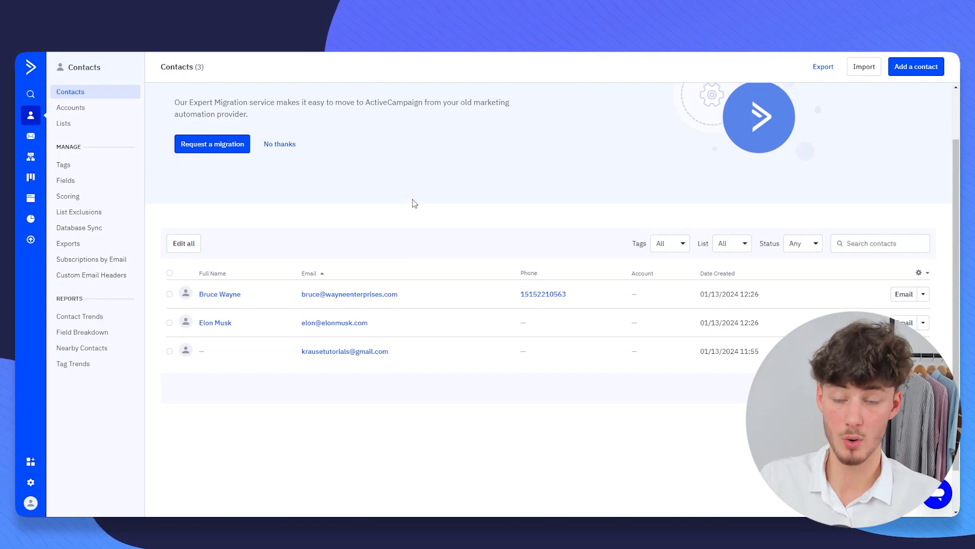
pyautogui.scroll(3, 412, 204)
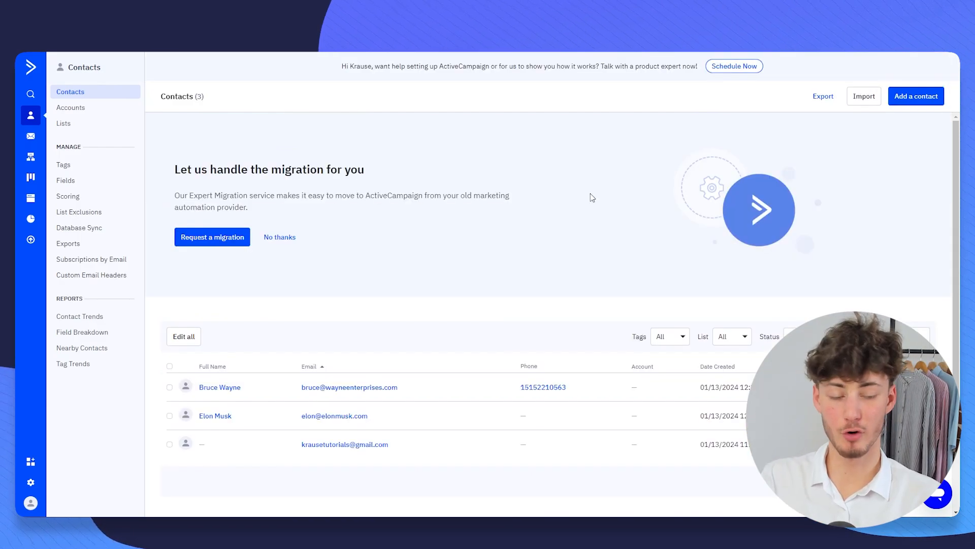
pyautogui.scroll(-2, 584, 229)
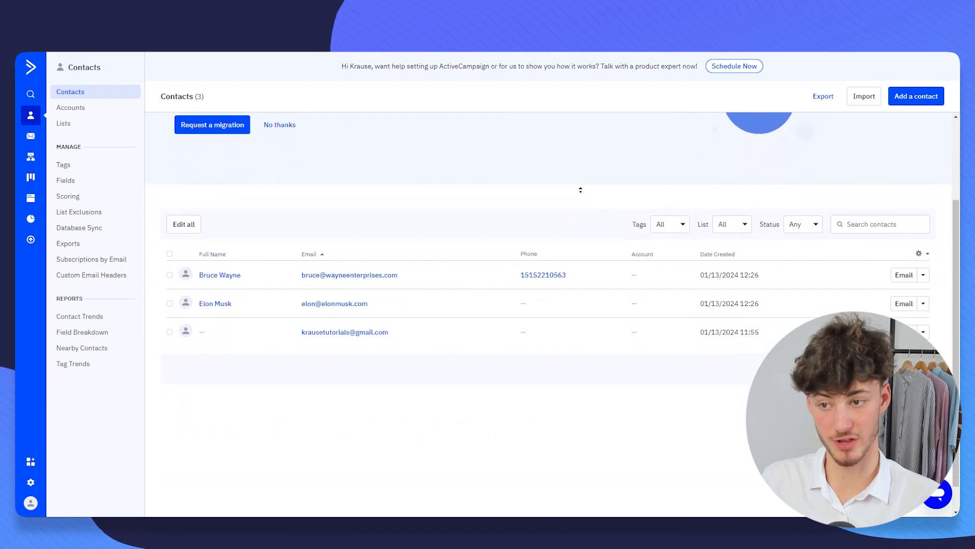
# - Go to the Website section and open its Forms overview via Pages
pyautogui.click(30, 200)
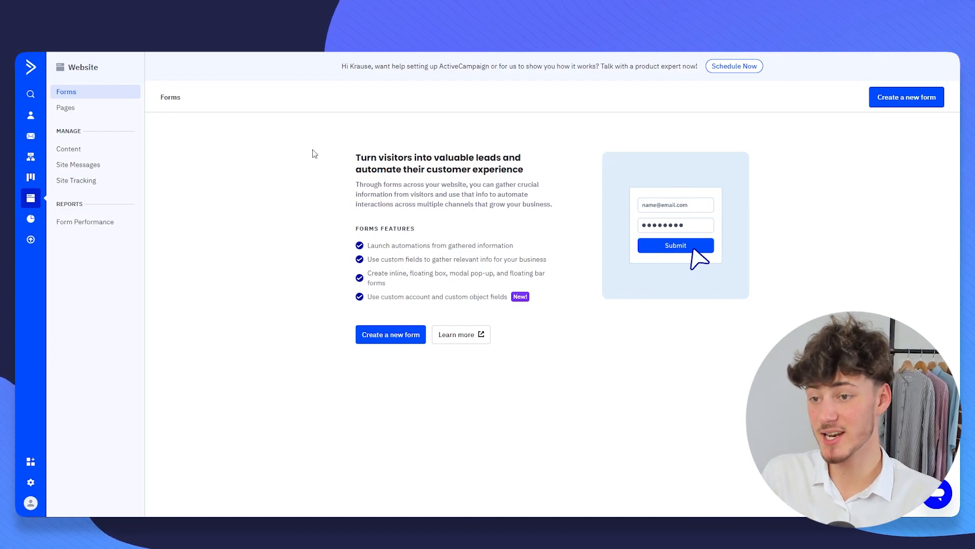
pyautogui.click(116, 108)
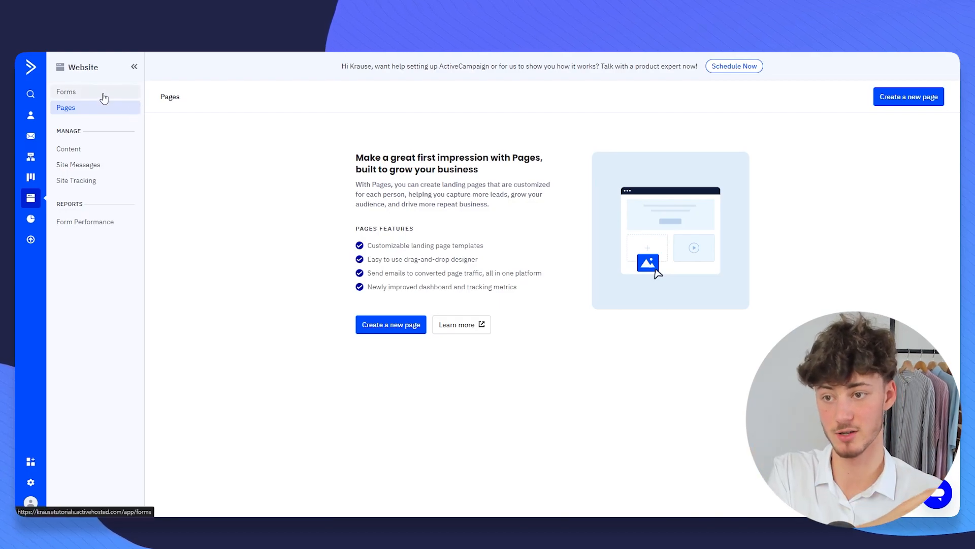
pyautogui.click(66, 92)
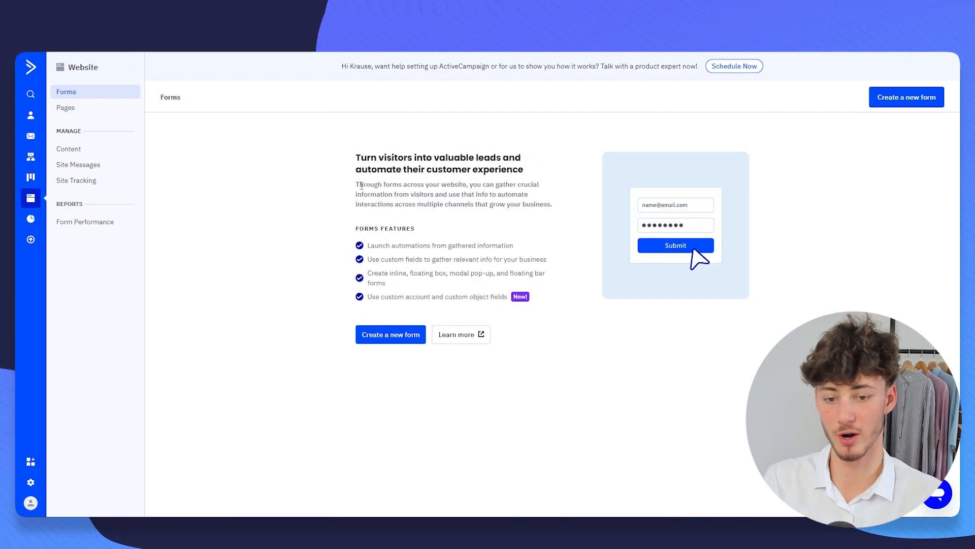
# - Start a new form and name it Test123
pyautogui.click(390, 340)
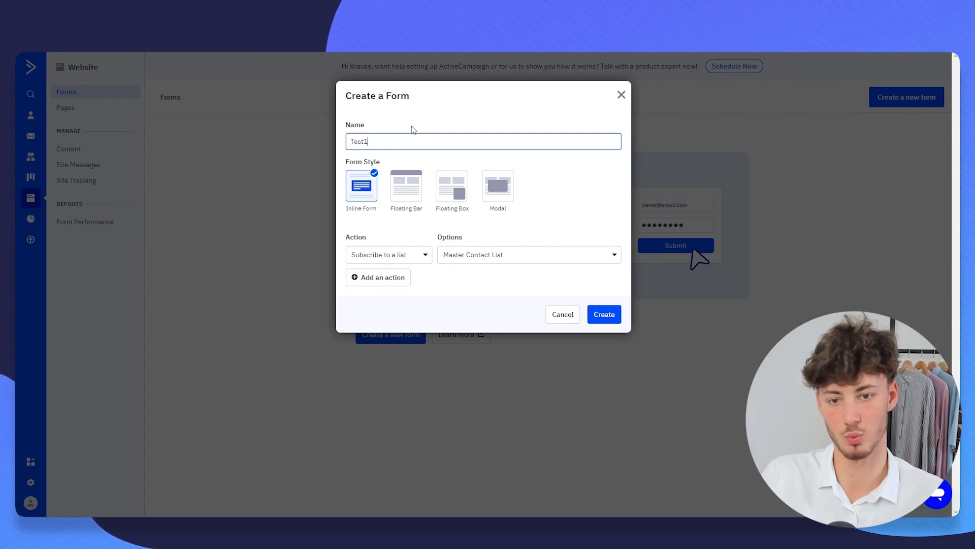
pyautogui.click(407, 162)
pyautogui.moveTo(348, 162); pyautogui.dragTo(391, 162)
pyautogui.click(392, 162)
# - Compare the Inline Form, Floating Bar and Floating Box styles, then choose Modal
pyautogui.moveTo(353, 210); pyautogui.dragTo(424, 220)
pyautogui.click(405, 228)
pyautogui.click(424, 220)
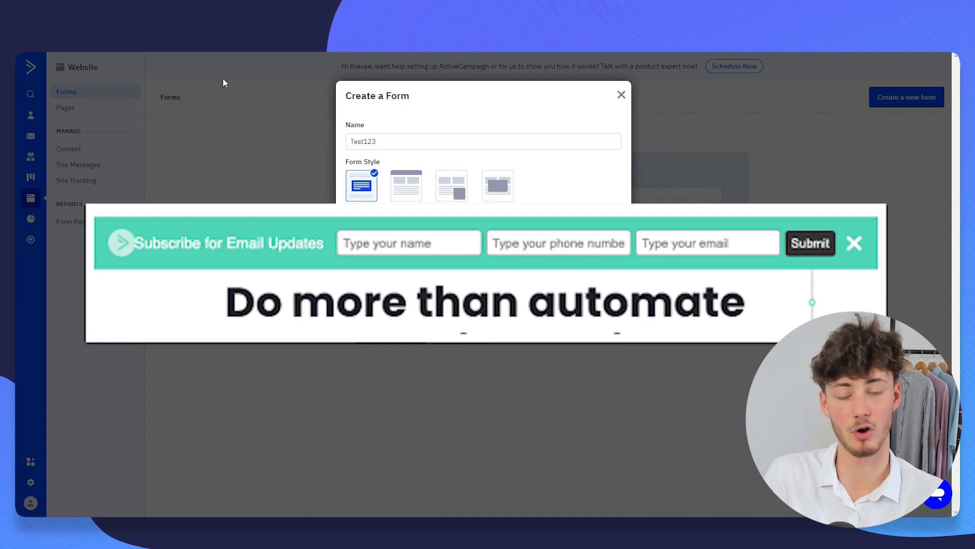
pyautogui.moveTo(435, 209); pyautogui.dragTo(463, 217)
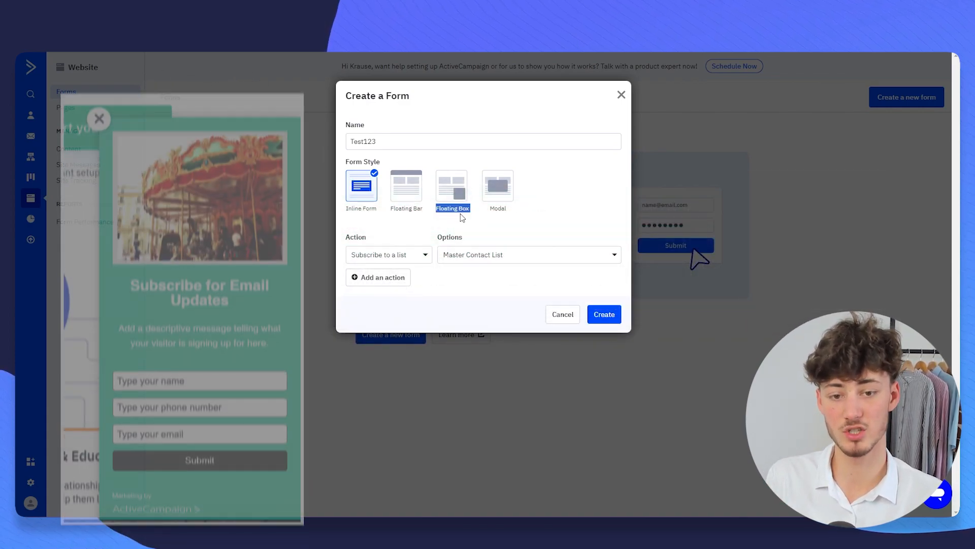
pyautogui.click(462, 218)
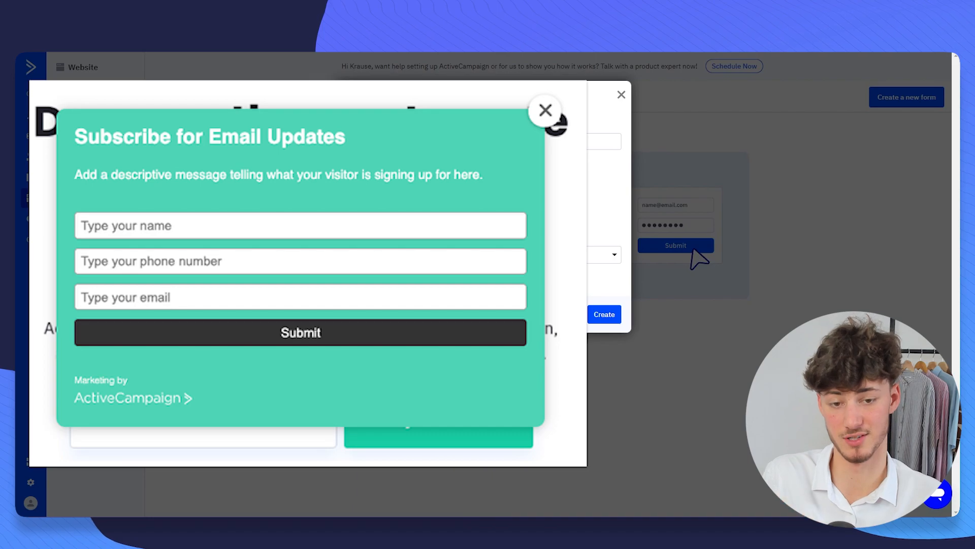
pyautogui.click(503, 192)
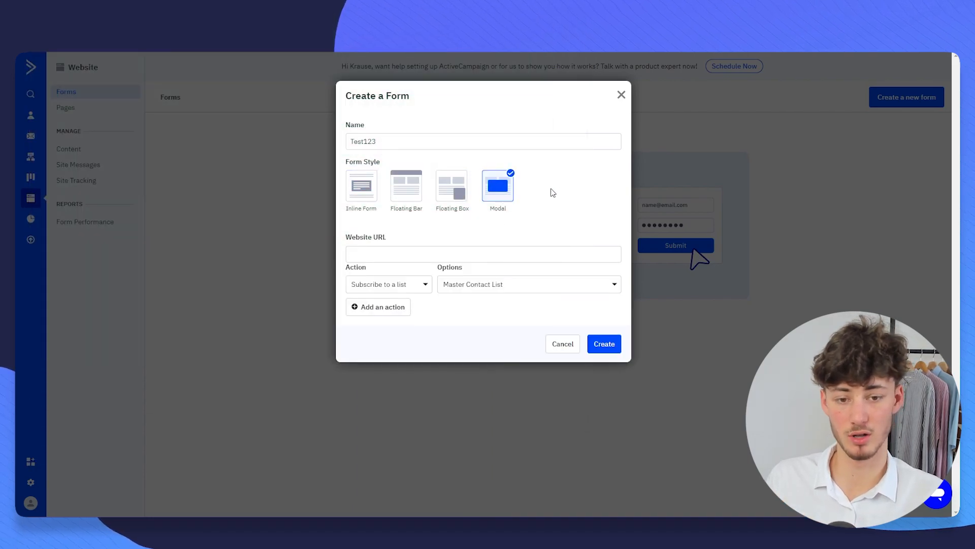
# - Enter krausetutorials.com as the form's website URL
pyautogui.moveTo(353, 237); pyautogui.dragTo(391, 238)
pyautogui.click(396, 238)
pyautogui.click(398, 253)
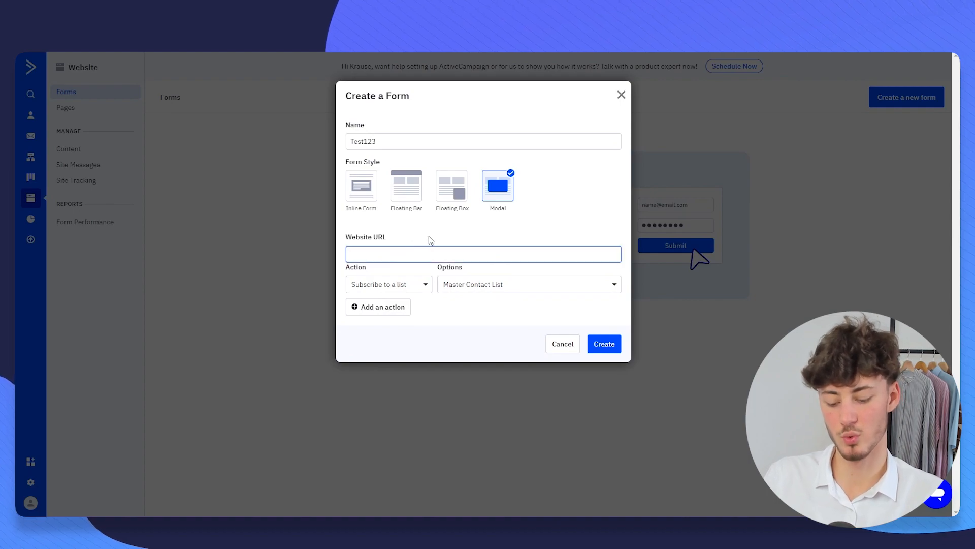
pyautogui.write('krausetutorials.com')
pyautogui.click(395, 238)
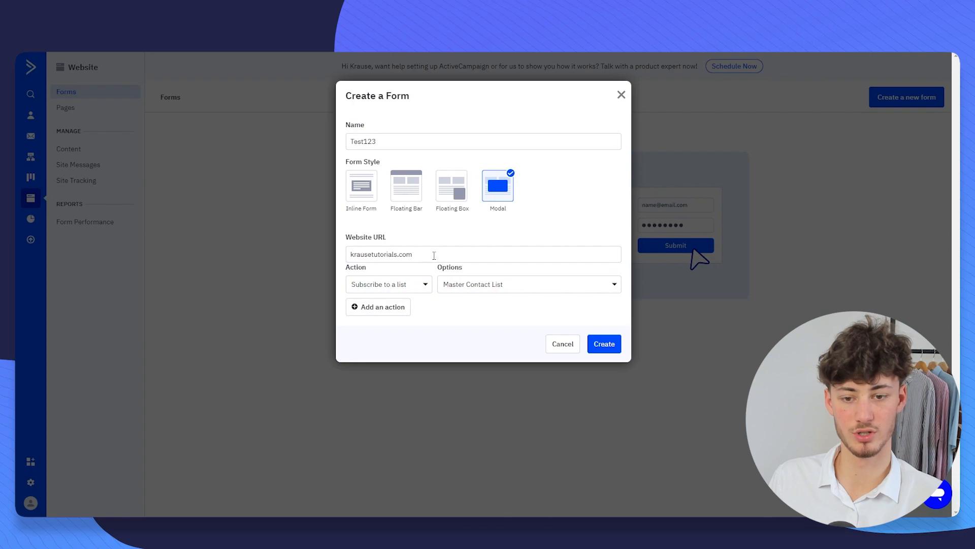
# - Keep the form's first action subscribing contacts to Master Contact List
pyautogui.moveTo(350, 269); pyautogui.dragTo(382, 271)
pyautogui.click(383, 270)
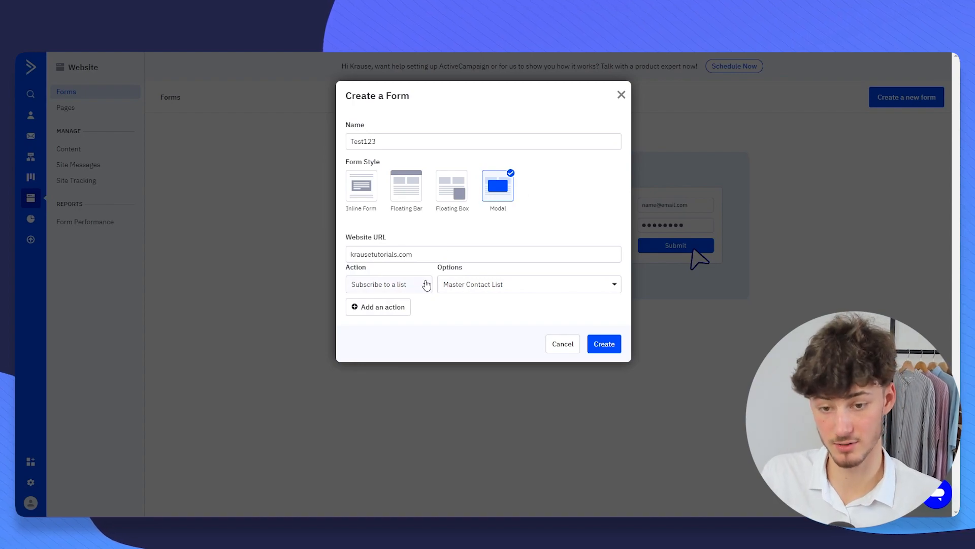
pyautogui.click(376, 285)
pyautogui.click(385, 288)
pyautogui.click(449, 285)
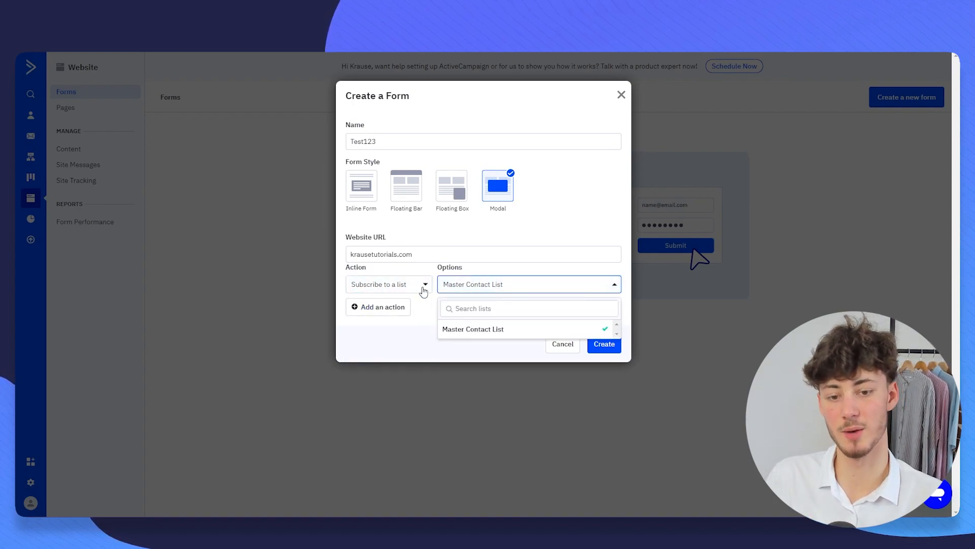
pyautogui.click(483, 333)
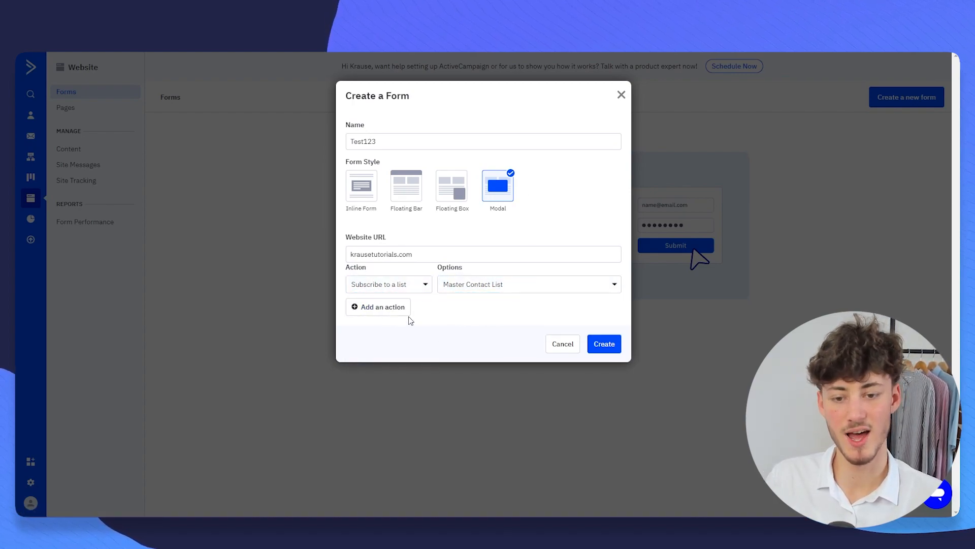
# - Add a second action that tags contacts 'ModalPopUp', then create the form
pyautogui.click(404, 311)
pyautogui.click(398, 305)
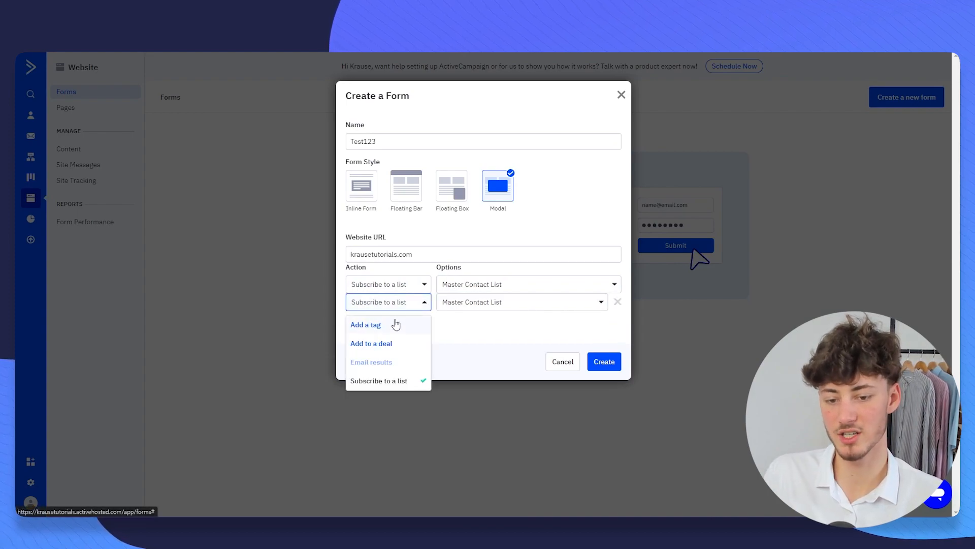
pyautogui.click(376, 326)
pyautogui.click(483, 304)
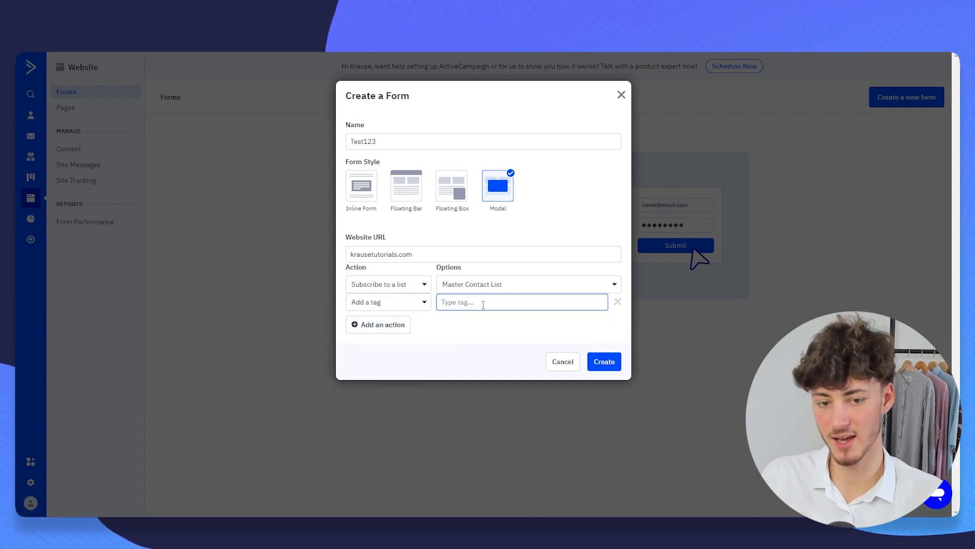
pyautogui.write('ModalPopUp')
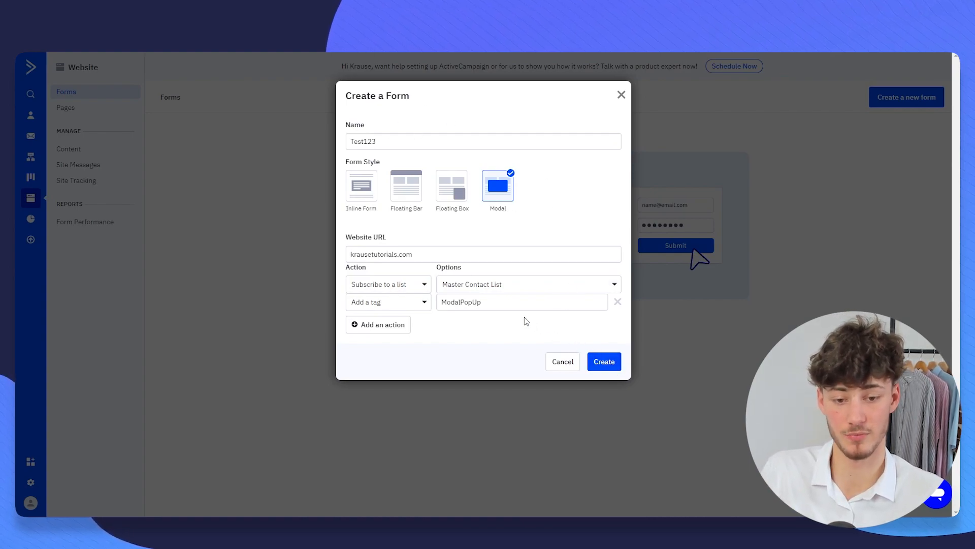
pyautogui.click(604, 362)
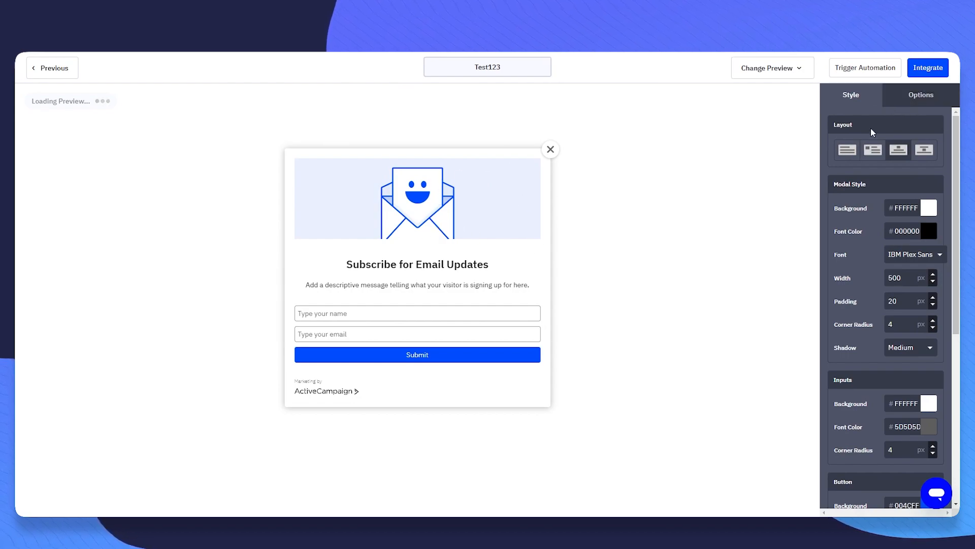
# - Try the text-only, title-above-image and image-left layouts, then return to image-above-title
pyautogui.moveTo(829, 127); pyautogui.dragTo(849, 128)
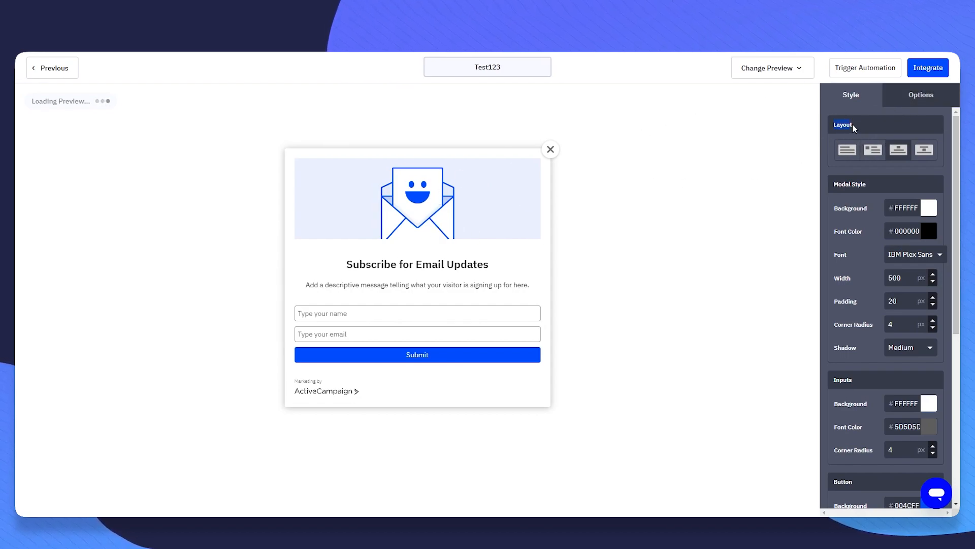
pyautogui.click(847, 150)
pyautogui.click(926, 154)
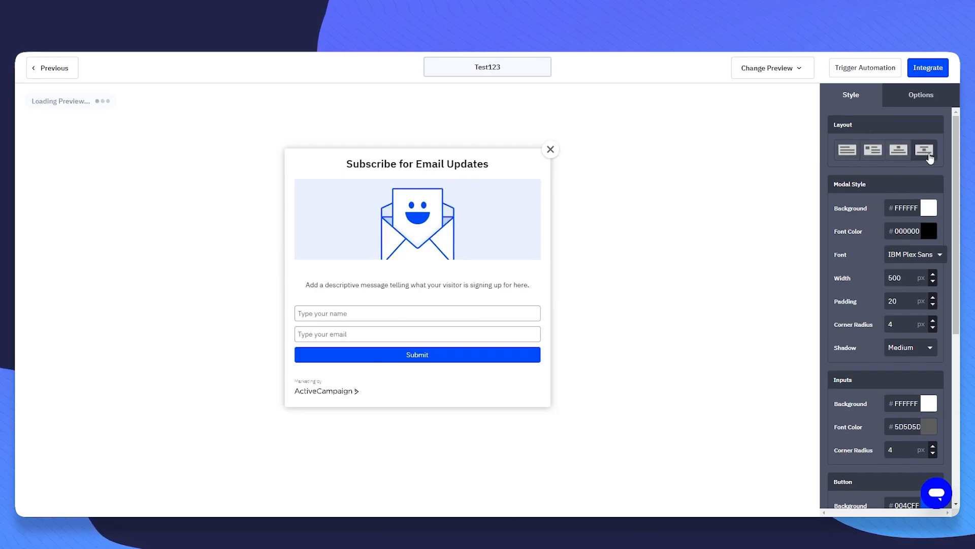
pyautogui.click(872, 152)
pyautogui.click(907, 157)
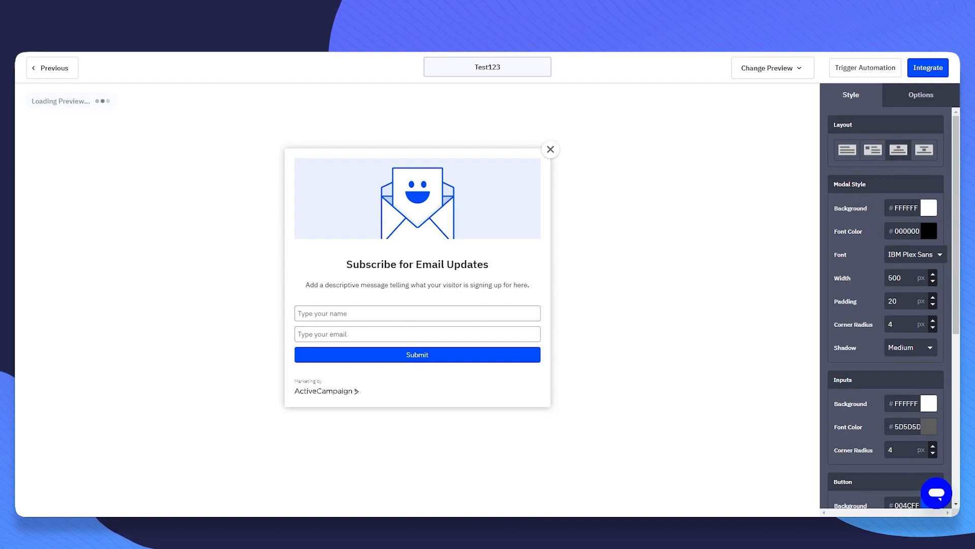
# - Preview a red background and Georgia font, then restore IBM Plex Sans
pyautogui.click(932, 214)
pyautogui.moveTo(887, 260); pyautogui.dragTo(777, 196)
pyautogui.scroll(-1, 862, 260)
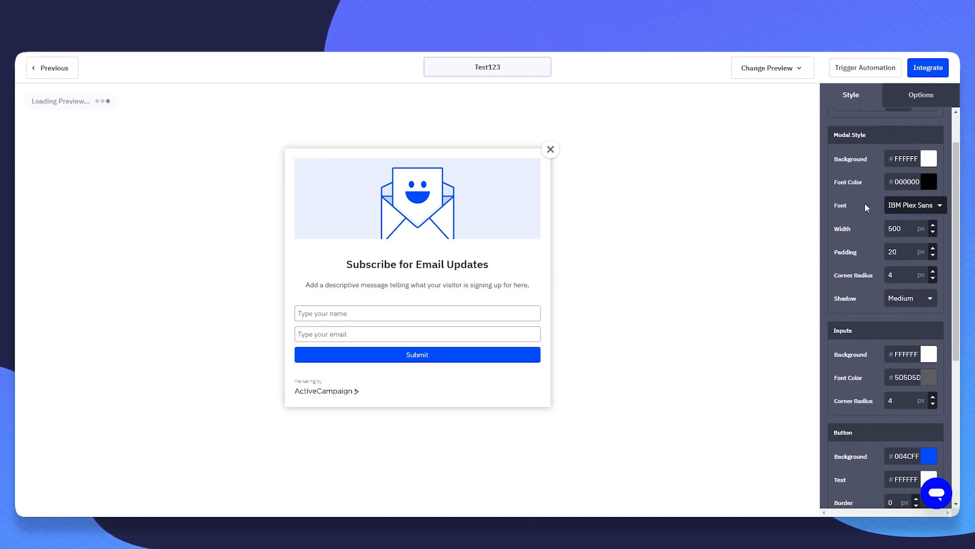
pyautogui.click(924, 208)
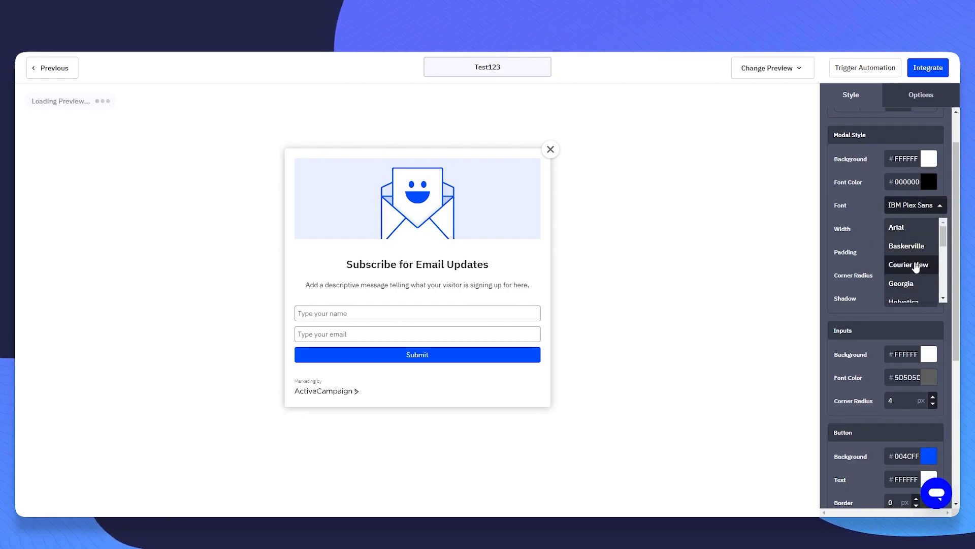
pyautogui.click(920, 264)
pyautogui.click(922, 205)
pyautogui.scroll(-4, 914, 269)
pyautogui.click(903, 236)
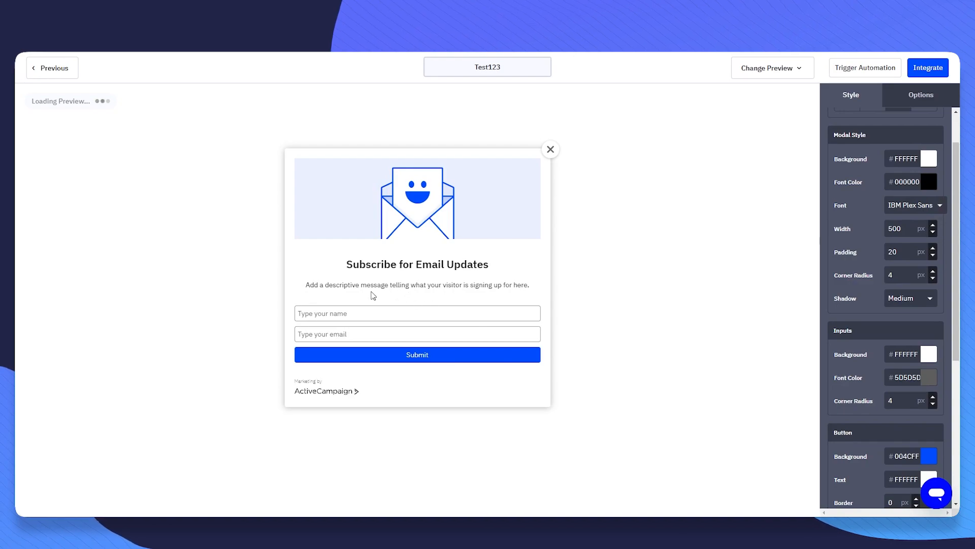
# - Check the submit button colour without changing it, then switch to display Options
pyautogui.scroll(-1, 863, 286)
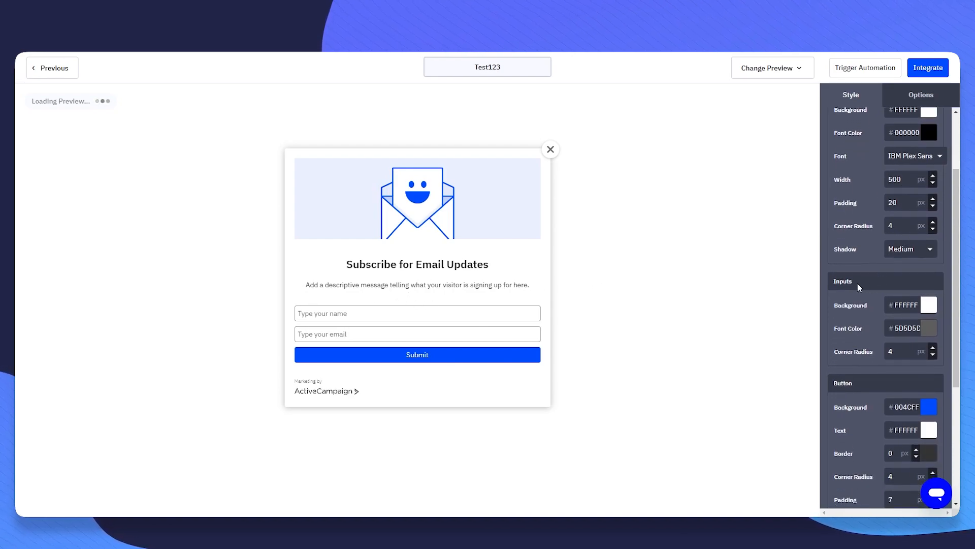
pyautogui.scroll(-3, 874, 283)
pyautogui.click(930, 259)
pyautogui.click(933, 260)
pyautogui.scroll(4, 886, 254)
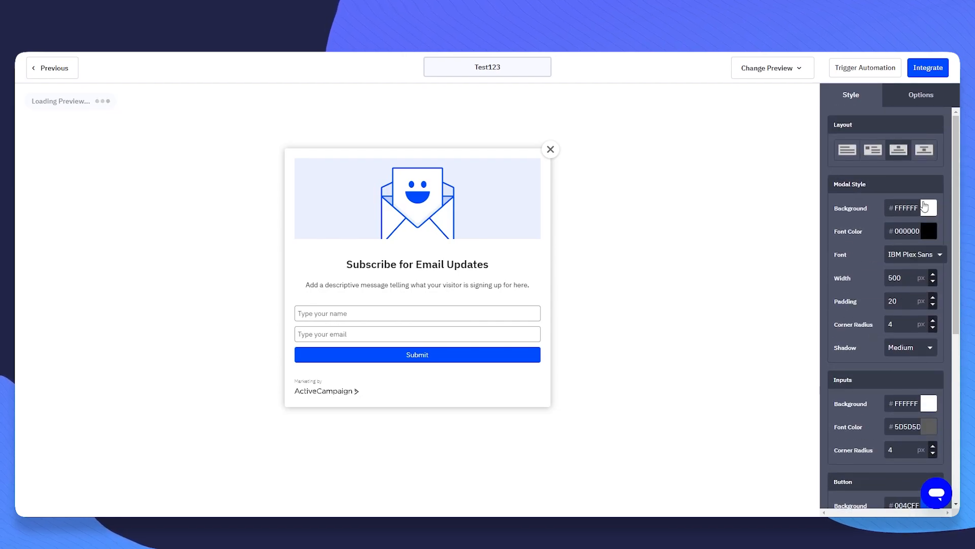
pyautogui.click(924, 98)
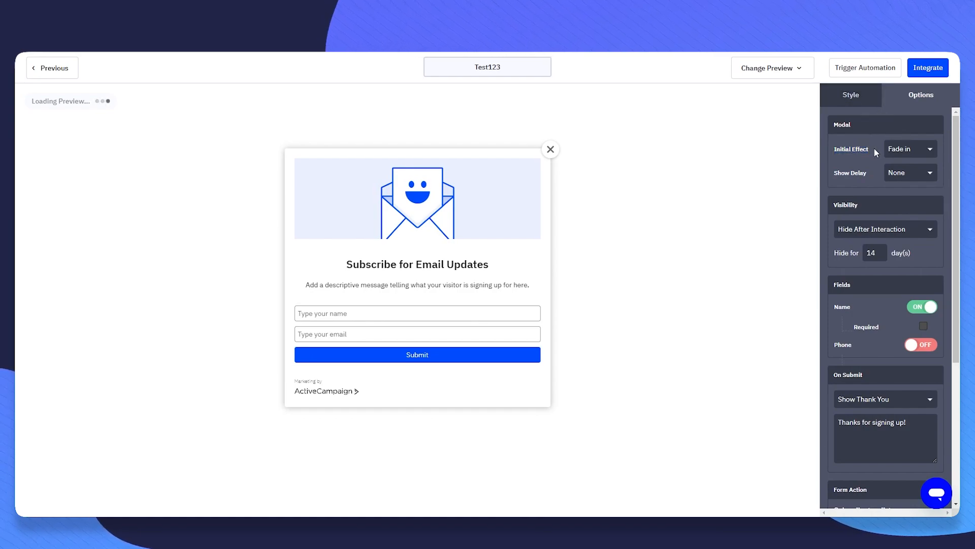
# - Keep Fade in, show the popup on scroll at 20%, and hide it 14 days after interaction
pyautogui.click(920, 146)
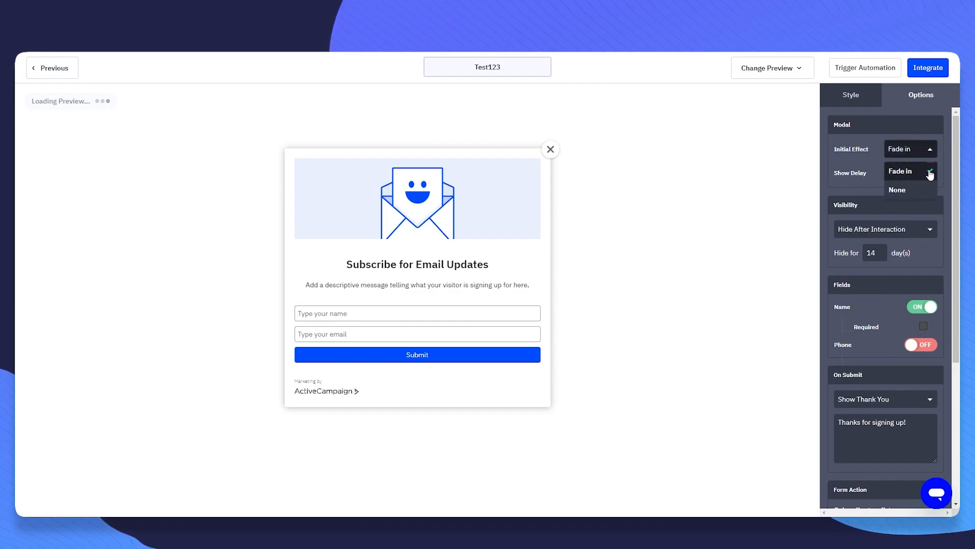
pyautogui.click(930, 172)
pyautogui.click(906, 175)
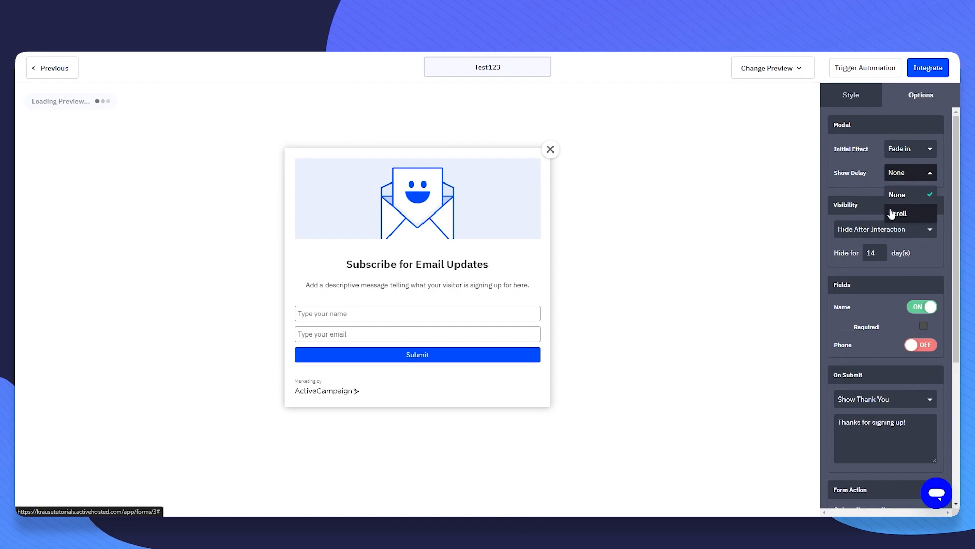
pyautogui.click(909, 213)
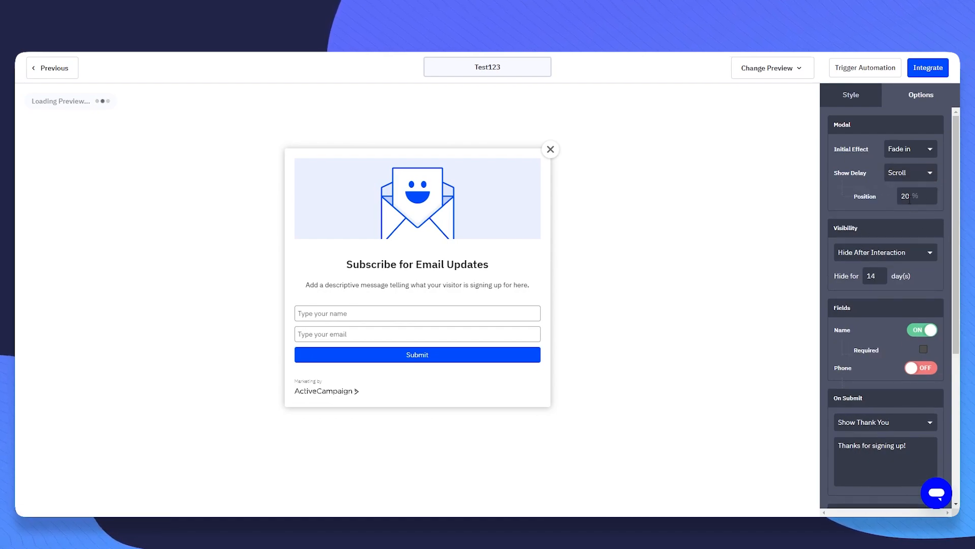
pyautogui.click(879, 215)
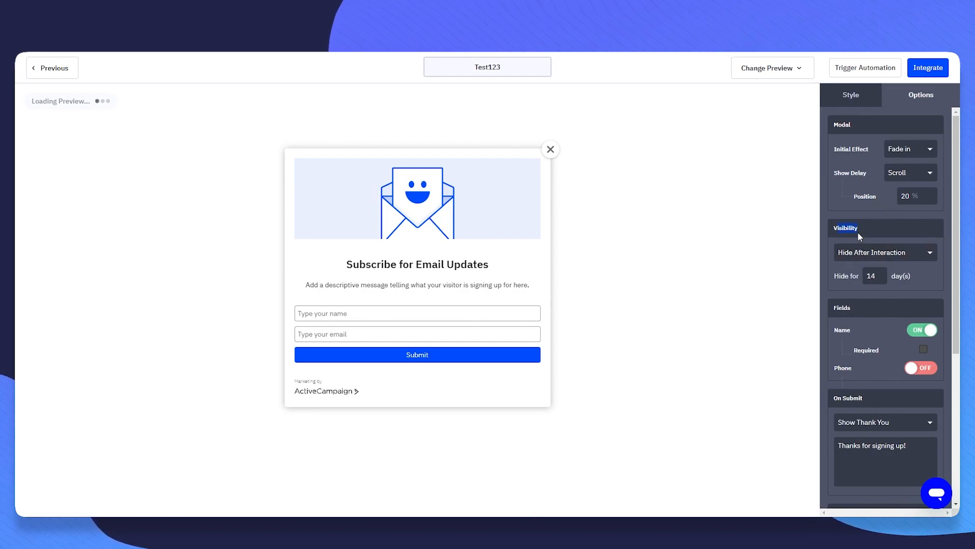
pyautogui.click(862, 254)
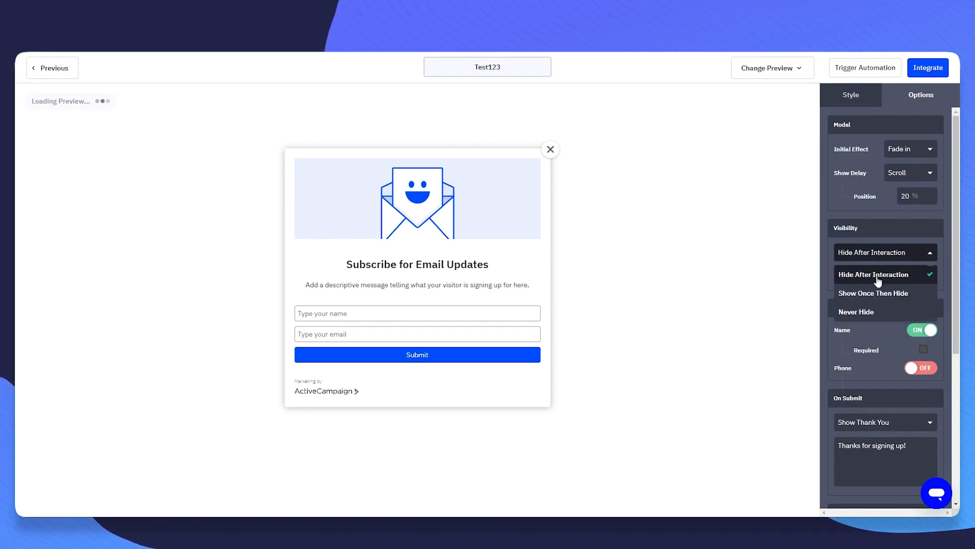
pyautogui.click(875, 277)
pyautogui.doubleClick(882, 282)
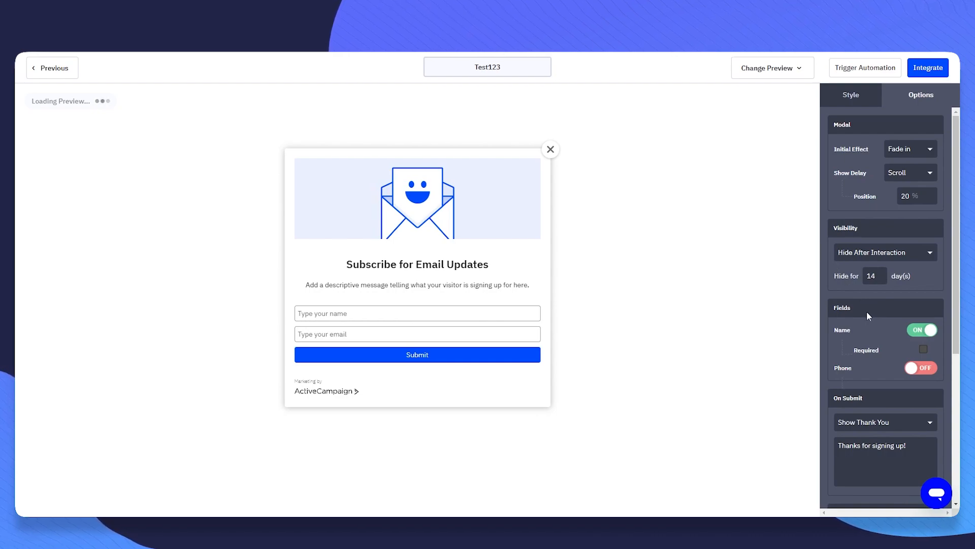
pyautogui.click(890, 333)
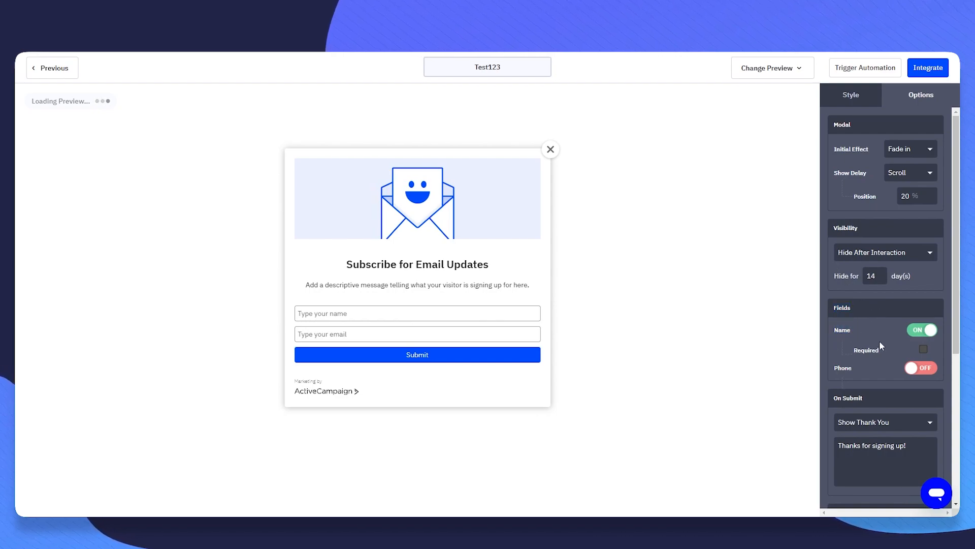
pyautogui.click(924, 350)
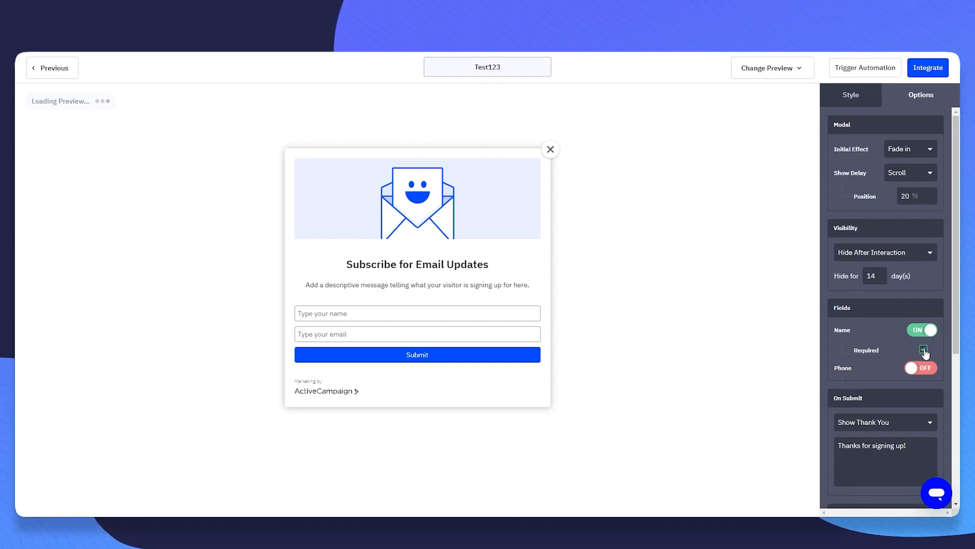
pyautogui.click(924, 366)
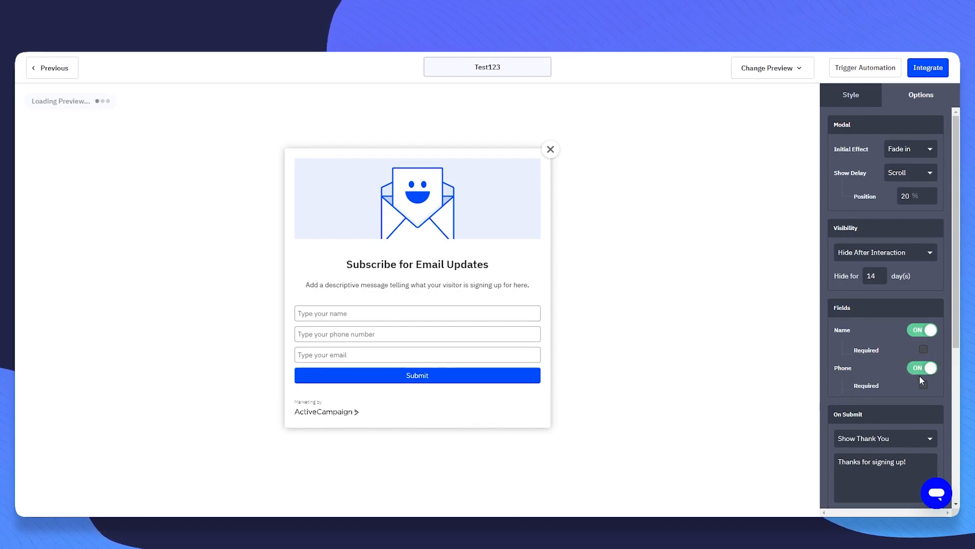
pyautogui.click(925, 372)
pyautogui.click(925, 373)
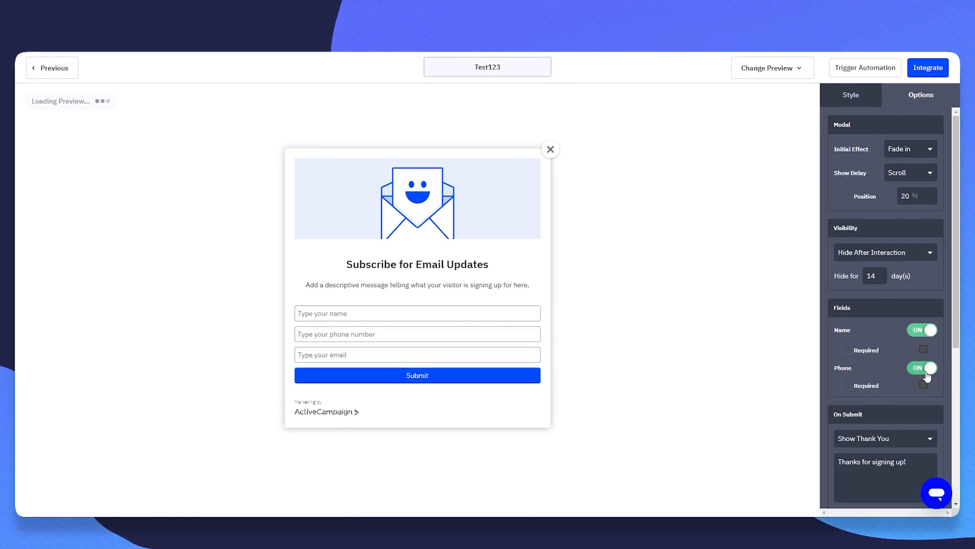
pyautogui.click(925, 367)
pyautogui.scroll(-2, 884, 355)
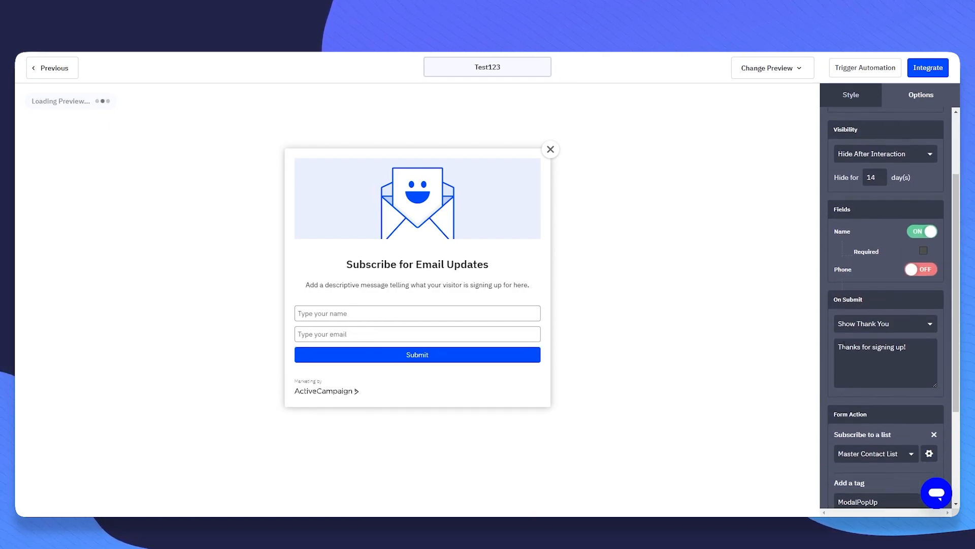
pyautogui.moveTo(846, 302); pyautogui.dragTo(875, 324)
pyautogui.click(875, 323)
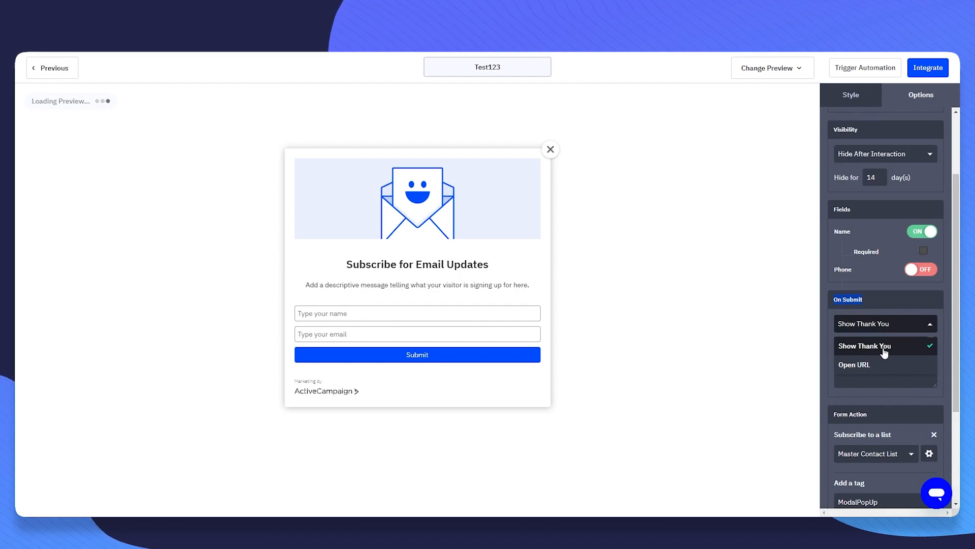
pyautogui.click(887, 354)
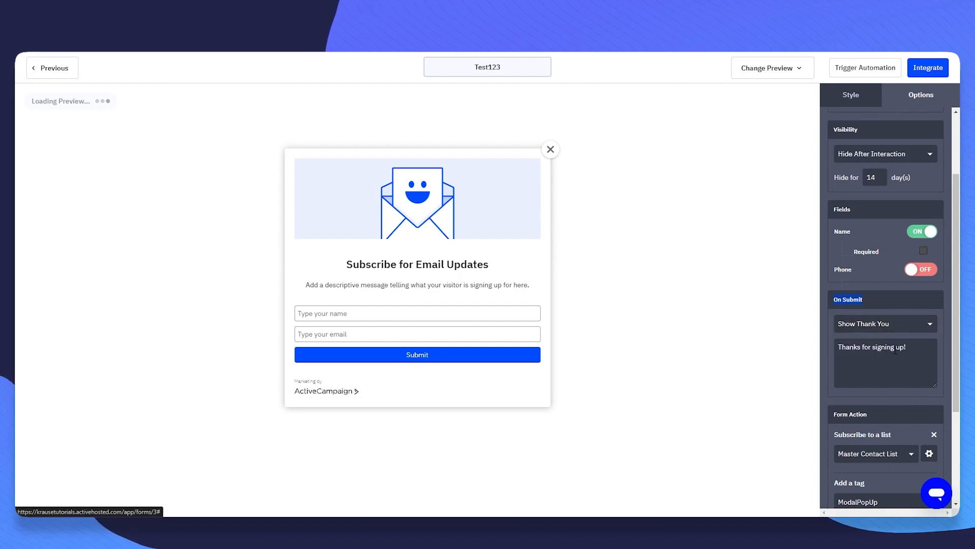
pyautogui.click(884, 323)
pyautogui.click(861, 364)
pyautogui.click(890, 326)
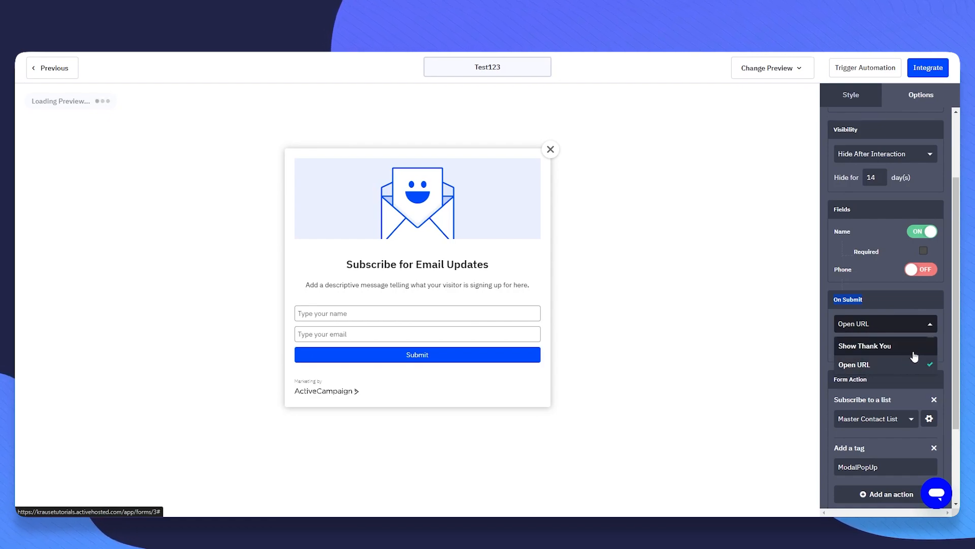
pyautogui.click(862, 367)
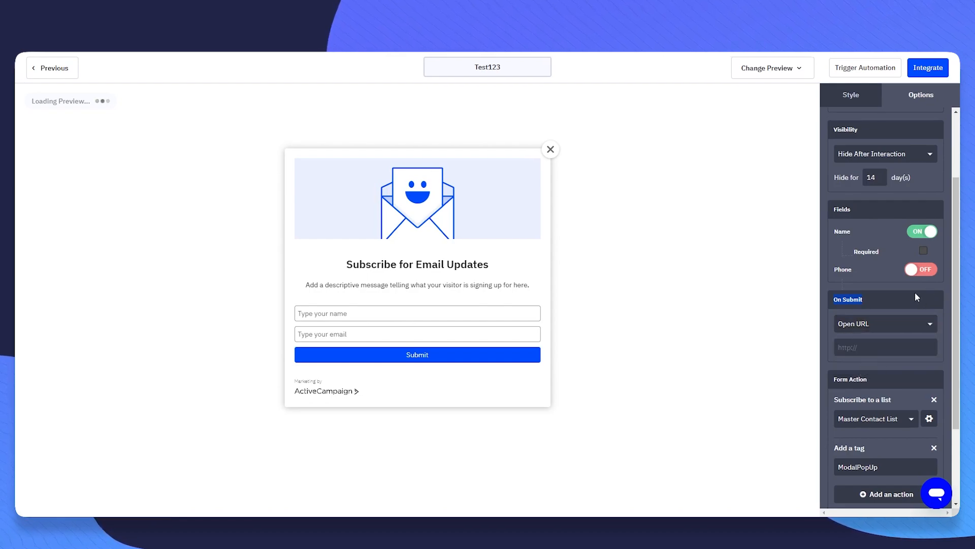
pyautogui.click(897, 324)
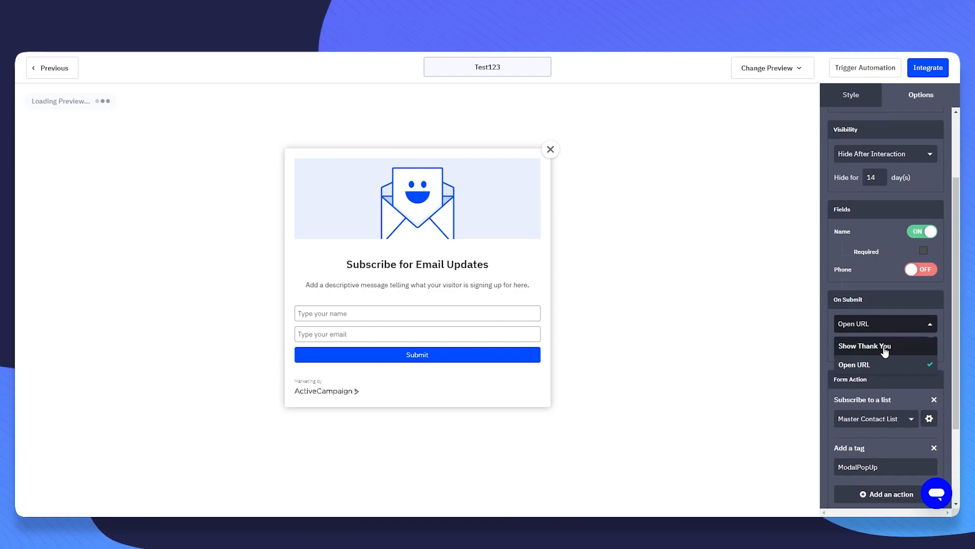
pyautogui.click(910, 348)
pyautogui.scroll(-2, 836, 275)
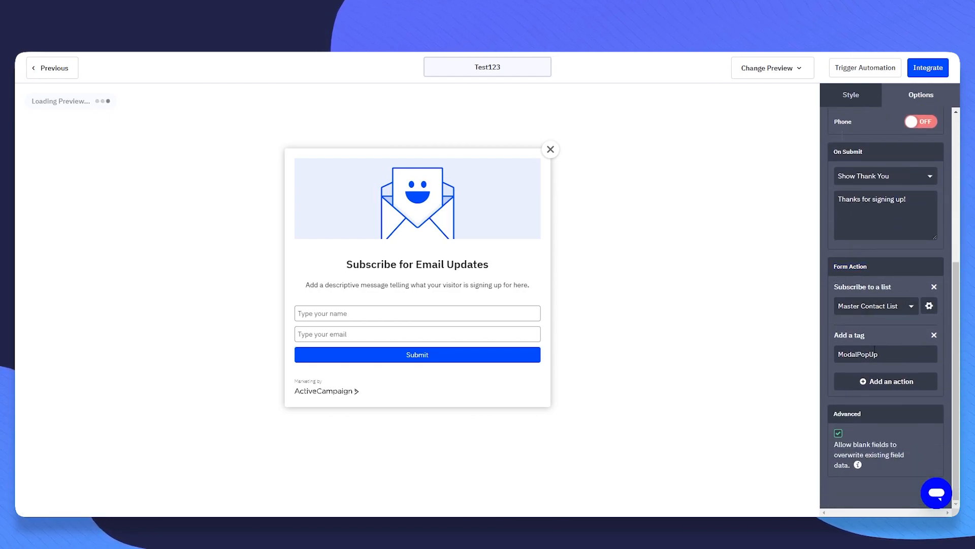
pyautogui.scroll(5, 890, 336)
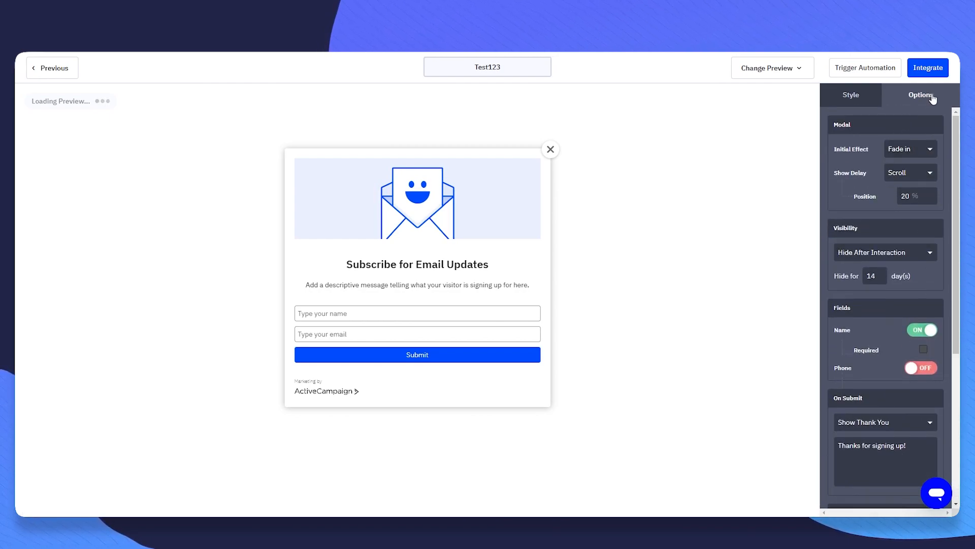
# - Swap the popup's header image for the globe photo from the image library
pyautogui.click(863, 101)
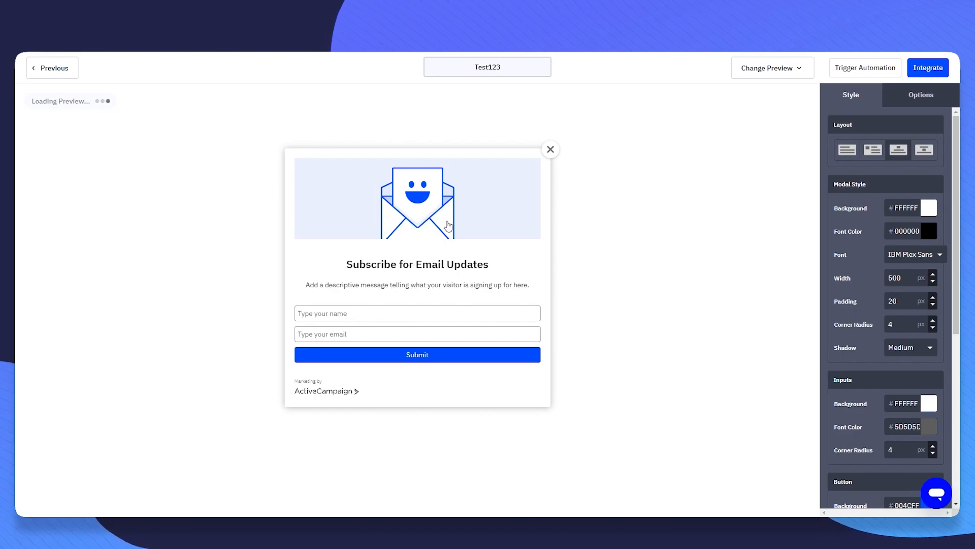
pyautogui.click(470, 212)
pyautogui.click(300, 193)
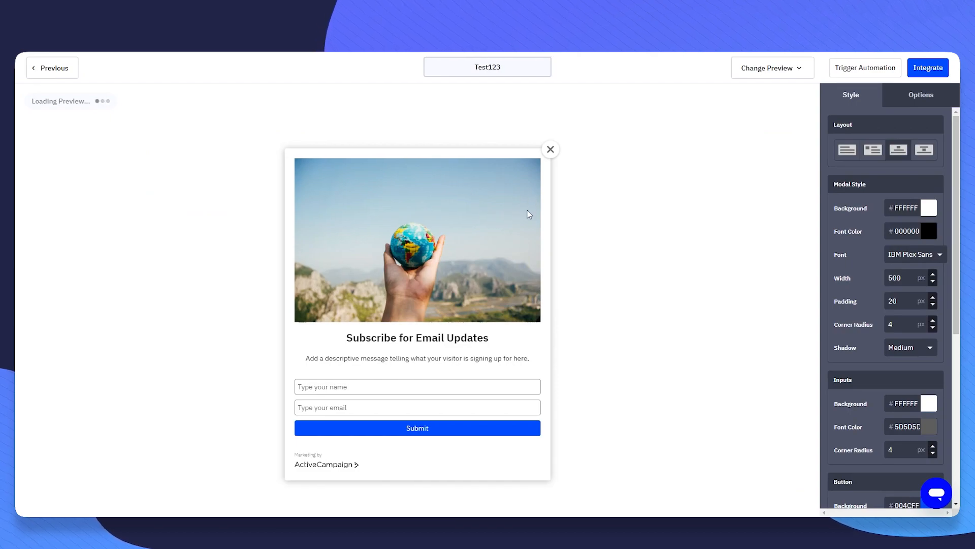
# - Try retyping the popup title, then undo back to the original text
pyautogui.tripleClick(439, 338)
pyautogui.tripleClick(905, 136)
pyautogui.press('BackSpace')
pyautogui.write('fgfgfgfgfgfg')
pyautogui.hotkey('ctrl', 'z')
pyautogui.hotkey('ctrl', 'z')
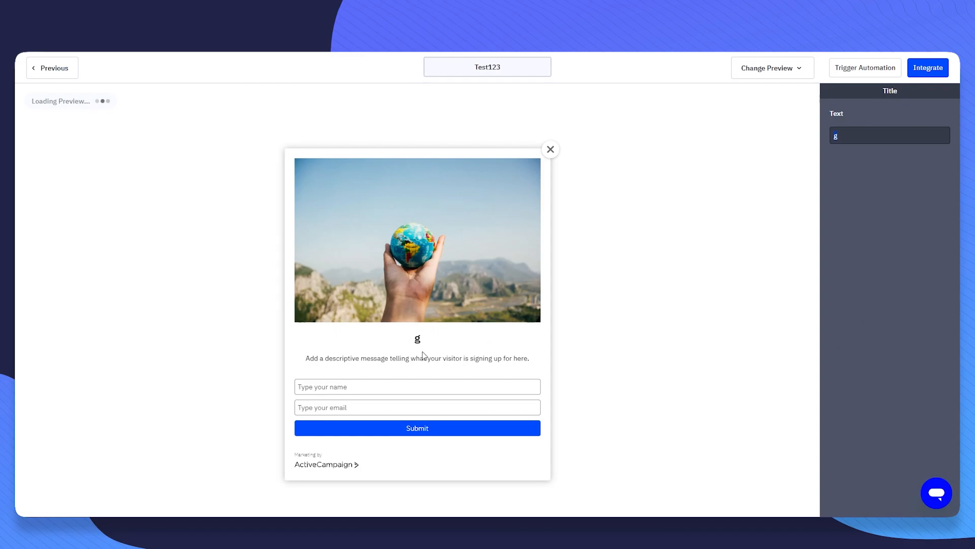
pyautogui.click(400, 337)
# - Type filler default text into the email and name fields
pyautogui.click(382, 358)
pyautogui.click(388, 387)
pyautogui.click(402, 402)
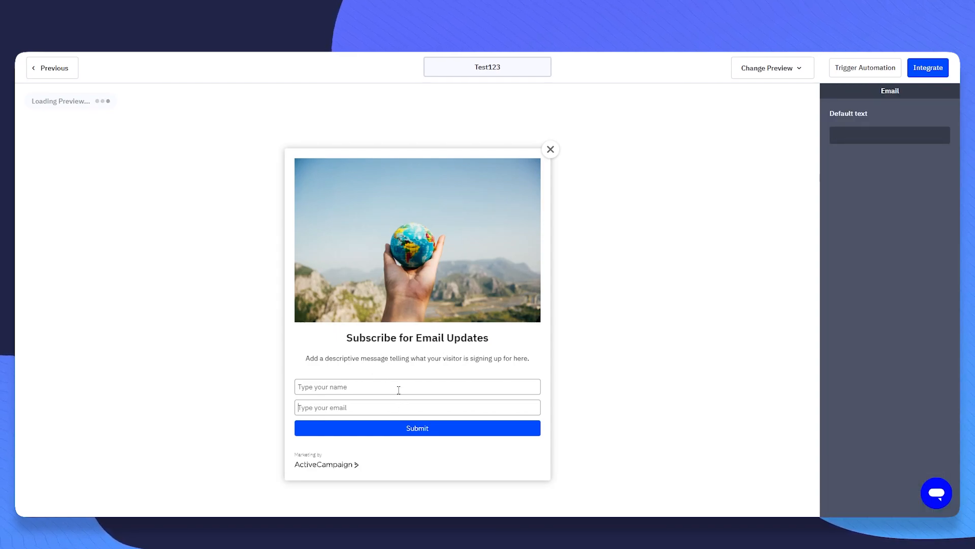
pyautogui.click(876, 139)
pyautogui.write('ndfghdfghfdh')
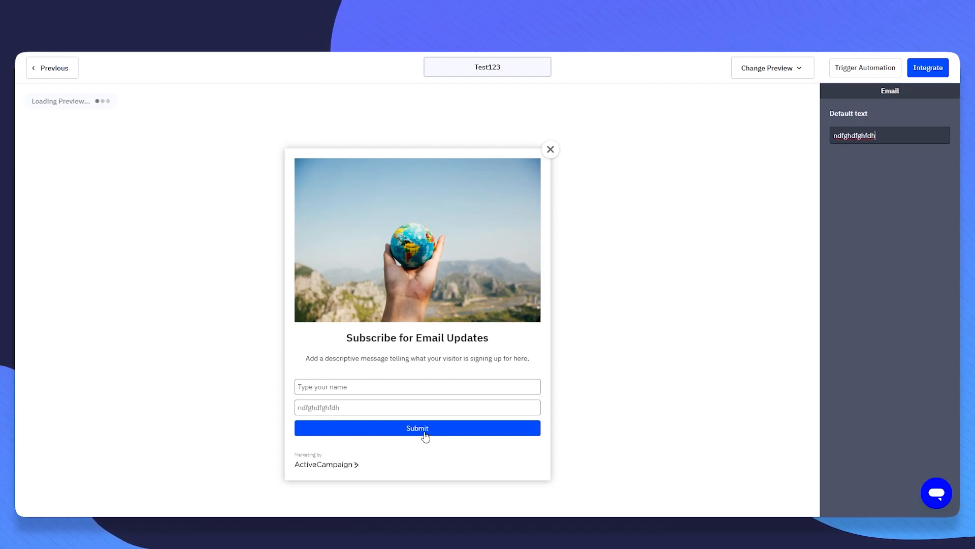
pyautogui.click(386, 387)
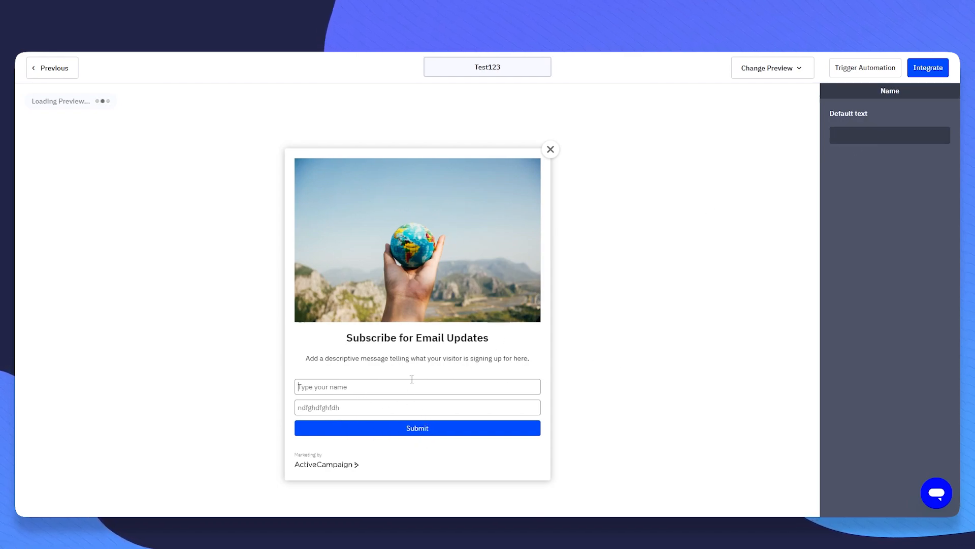
pyautogui.write('fghfgh')
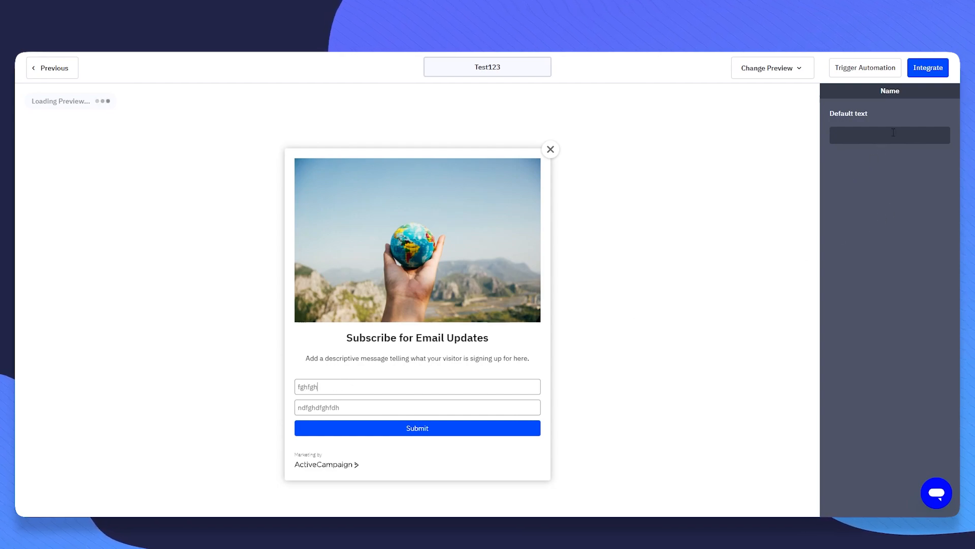
pyautogui.write('ghjghf')
pyautogui.click(733, 271)
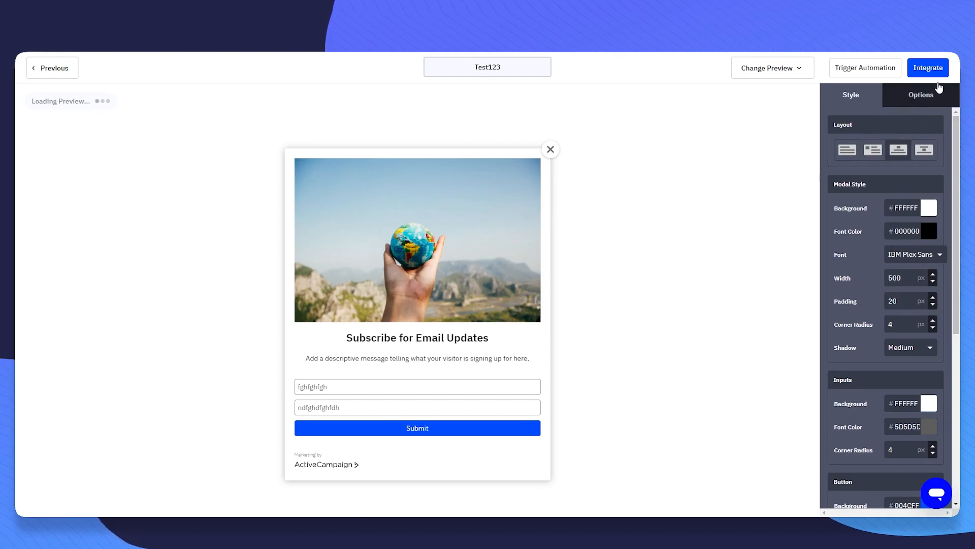
# - Open Test123's integration page, select the embed script, and view the WordPress option
pyautogui.click(937, 72)
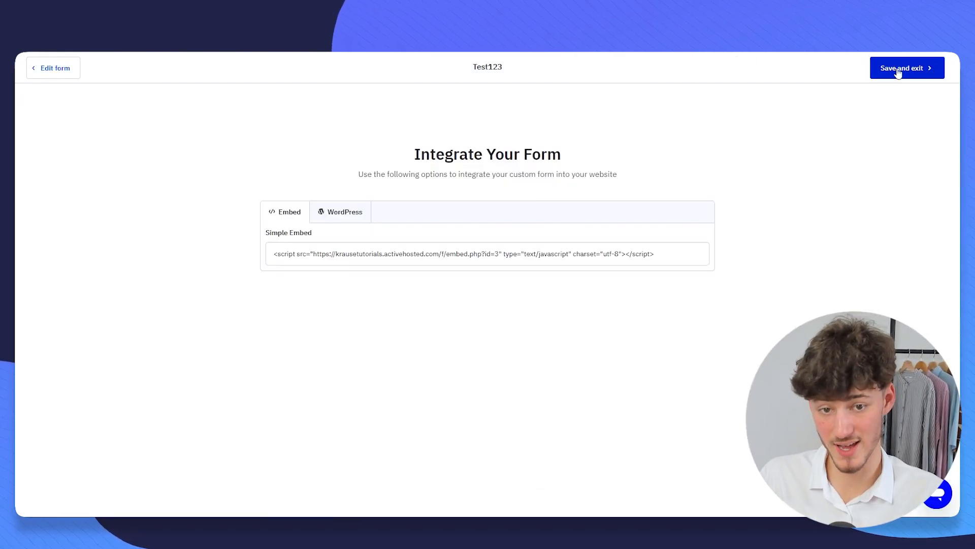
pyautogui.moveTo(382, 152); pyautogui.dragTo(654, 144)
pyautogui.click(653, 144)
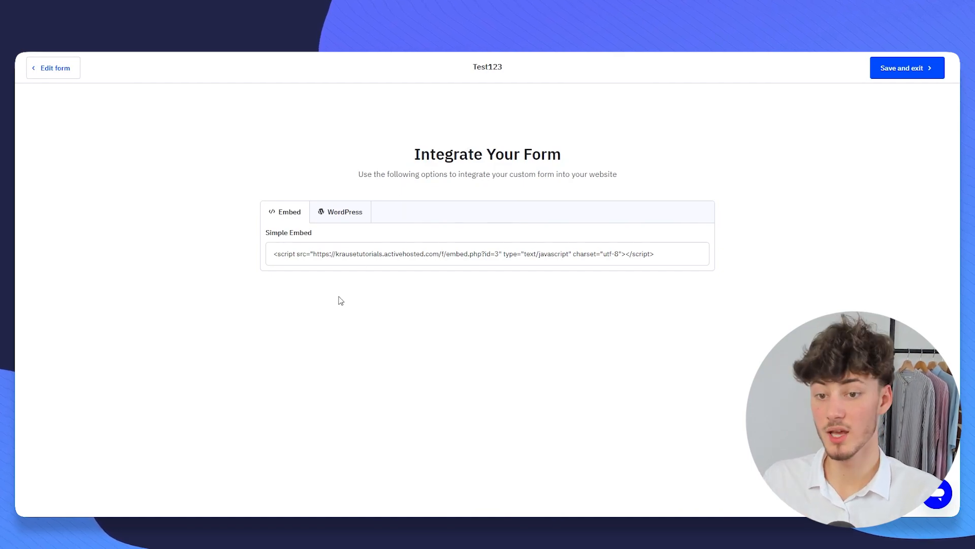
pyautogui.moveTo(257, 240); pyautogui.dragTo(386, 248)
pyautogui.click(455, 232)
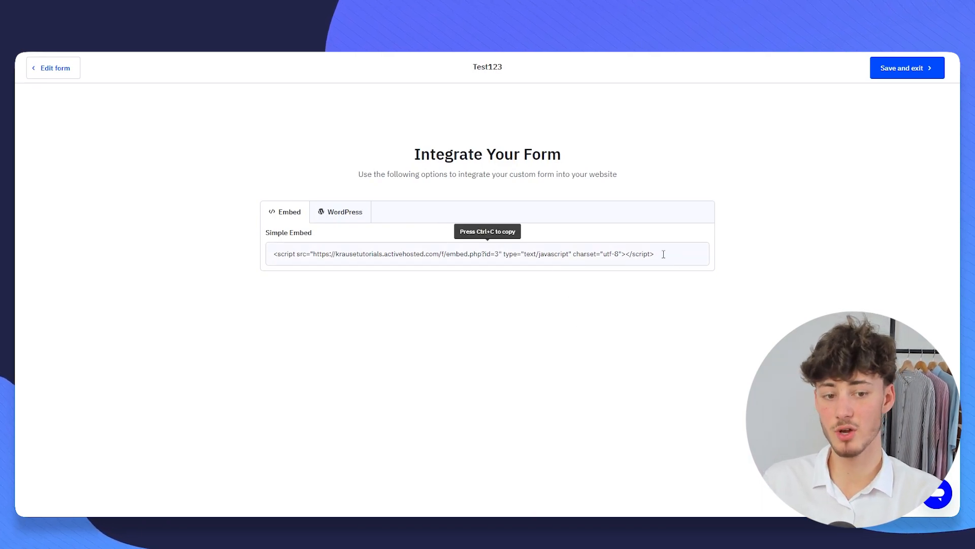
pyautogui.moveTo(667, 254); pyautogui.dragTo(184, 271)
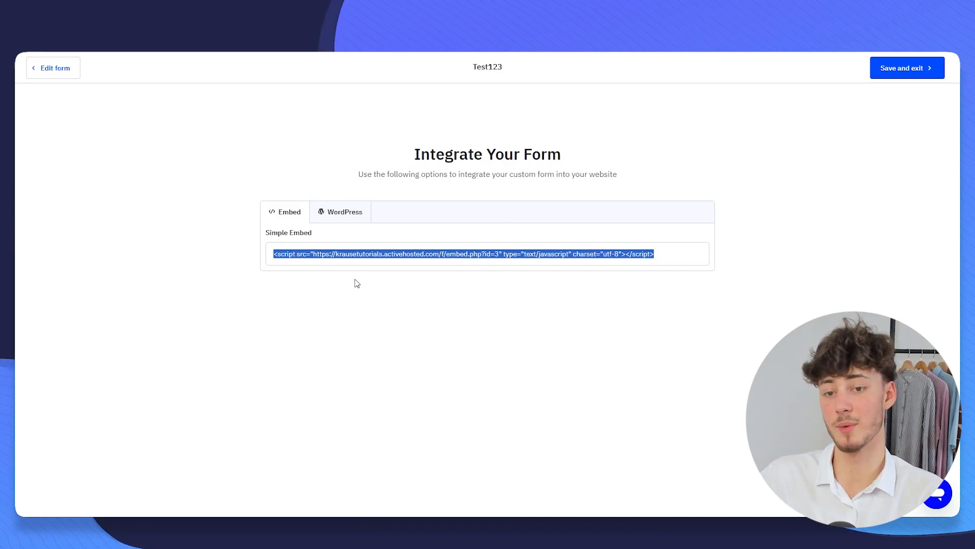
pyautogui.click(345, 218)
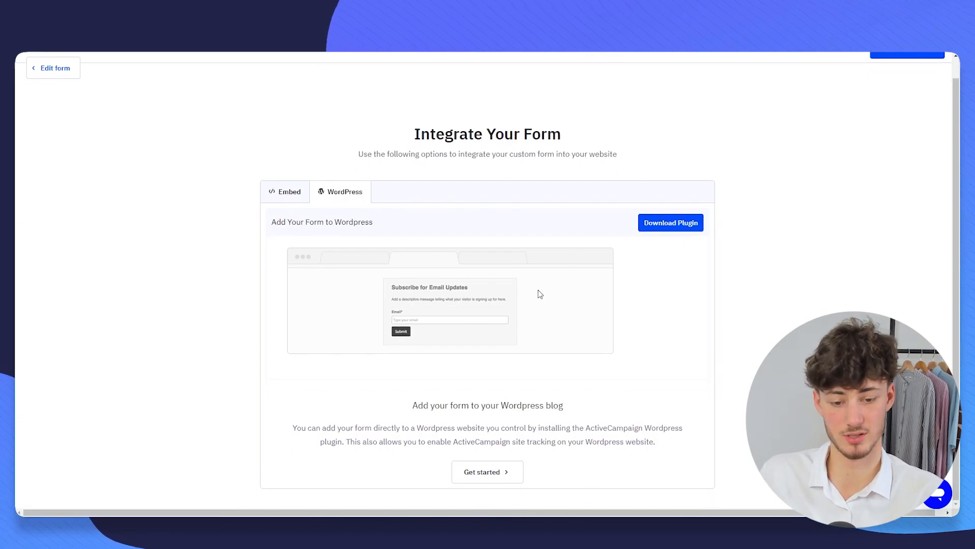
pyautogui.scroll(1, 582, 305)
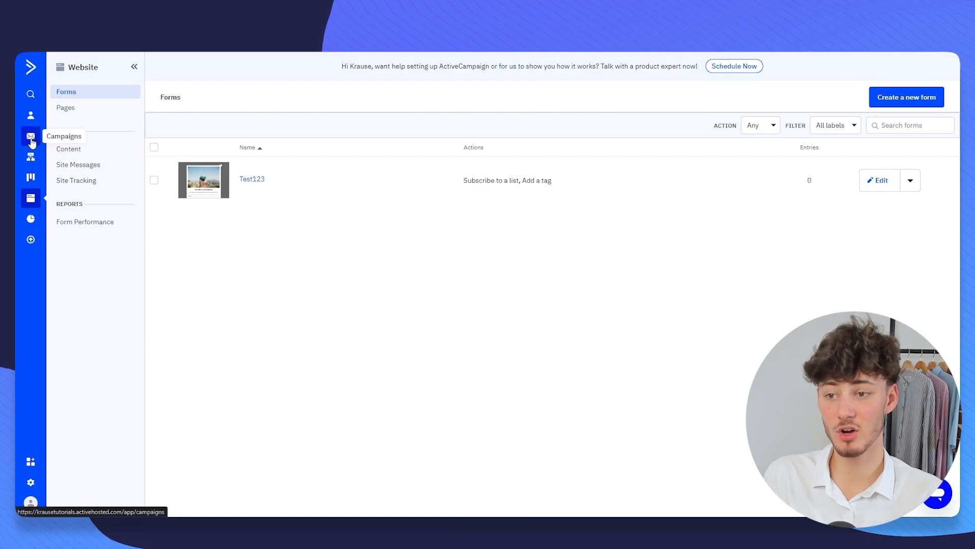
# - Start a new email campaign and name it Newsletter 4
pyautogui.click(31, 142)
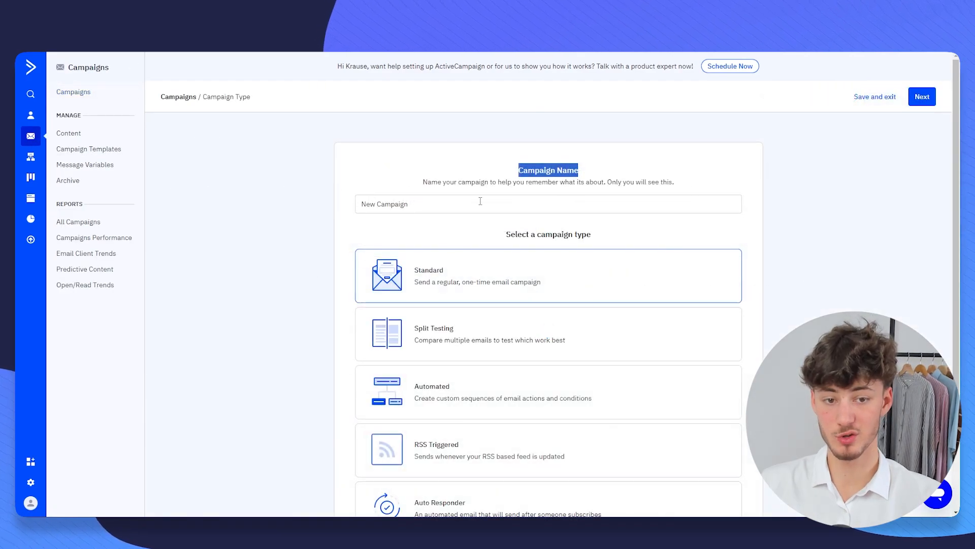
pyautogui.click(429, 205)
pyautogui.hotkey('ctrl', 'a')
pyautogui.write('Test123')
pyautogui.hotkey('ctrl', 'a')
pyautogui.write('Ne')
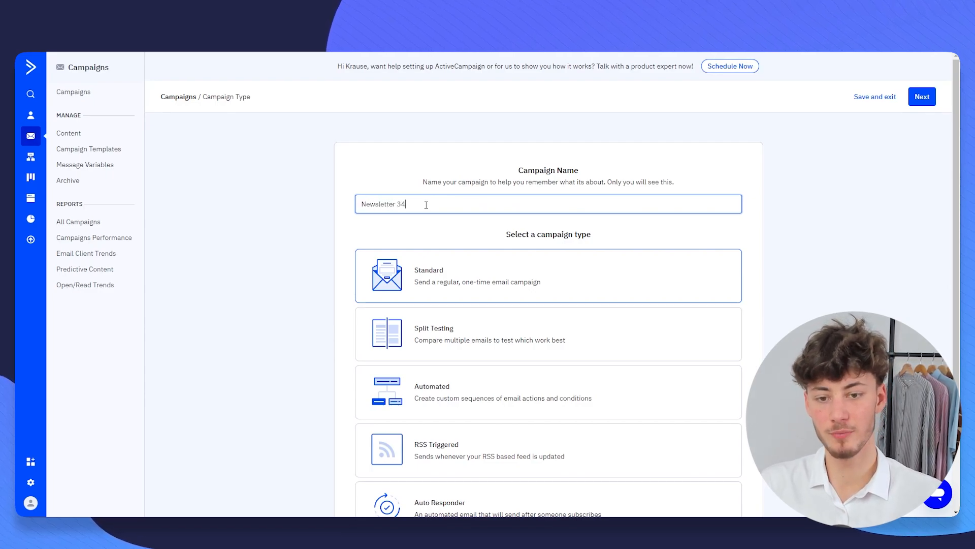
pyautogui.moveTo(472, 238); pyautogui.dragTo(661, 246)
pyautogui.click(661, 243)
pyautogui.scroll(-3, 617, 222)
pyautogui.scroll(3, 619, 220)
pyautogui.scroll(-1, 620, 219)
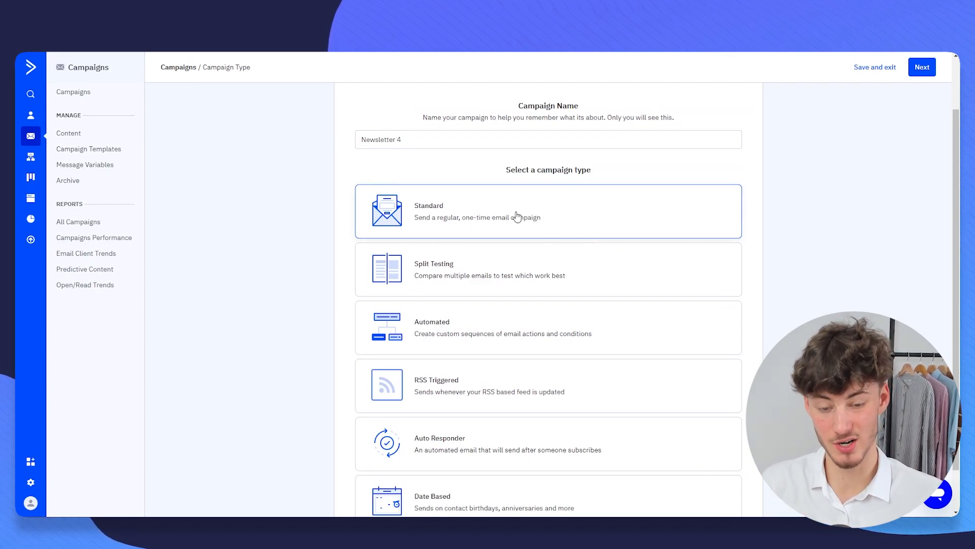
# - Select the Standard campaign type instead of Split testing
pyautogui.click(447, 278)
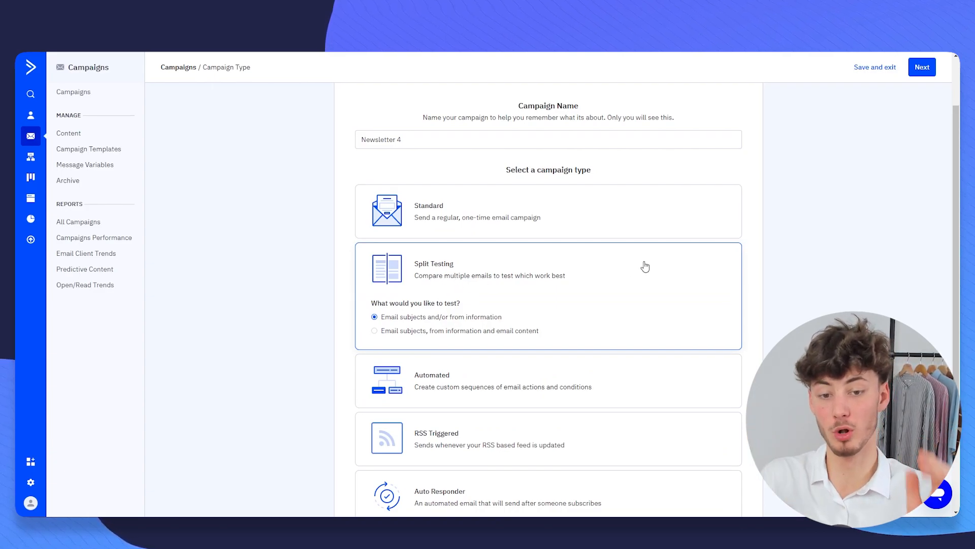
pyautogui.click(510, 219)
pyautogui.scroll(-1, 556, 243)
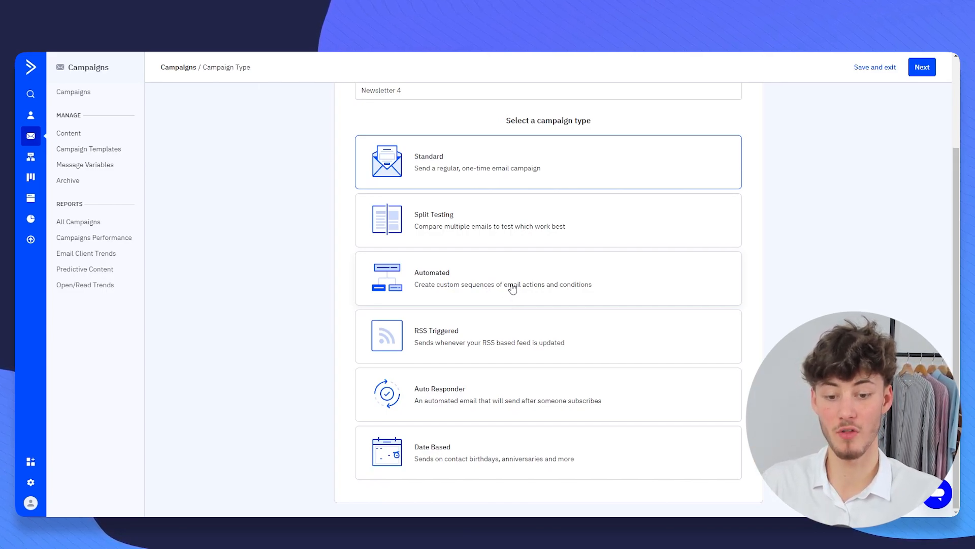
pyautogui.scroll(2, 503, 259)
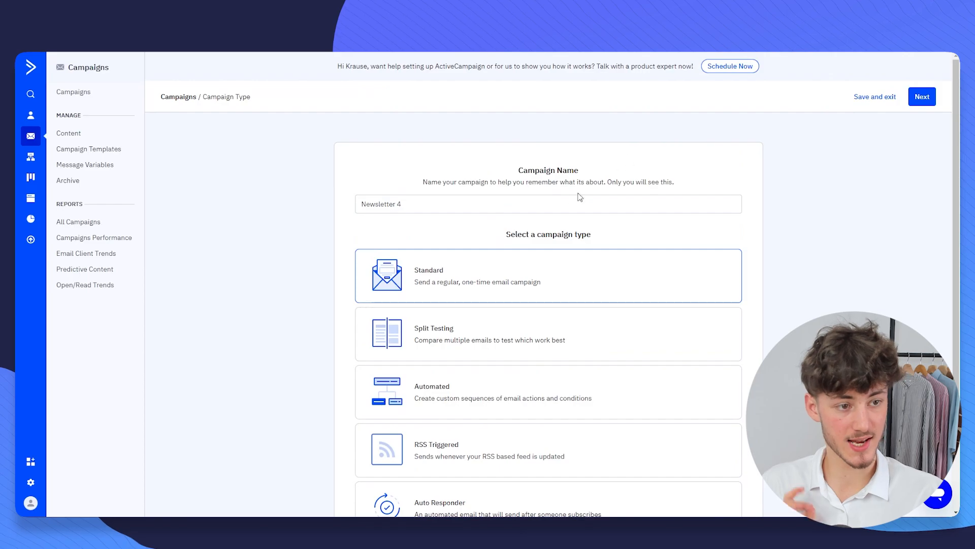
# - Continue to setup and insert the First Name personalization tag into the subject line
pyautogui.click(922, 96)
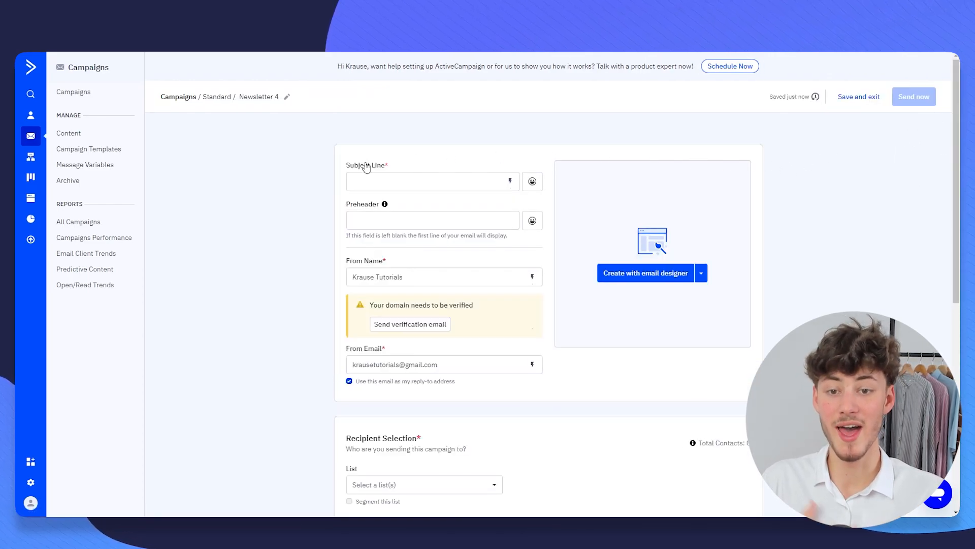
pyautogui.moveTo(342, 163); pyautogui.dragTo(444, 163)
pyautogui.click(507, 184)
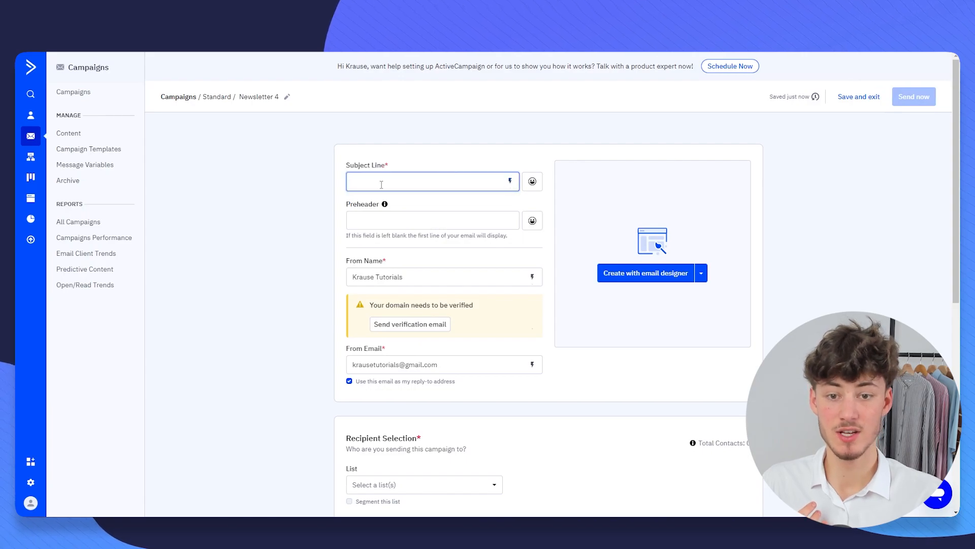
pyautogui.click(511, 182)
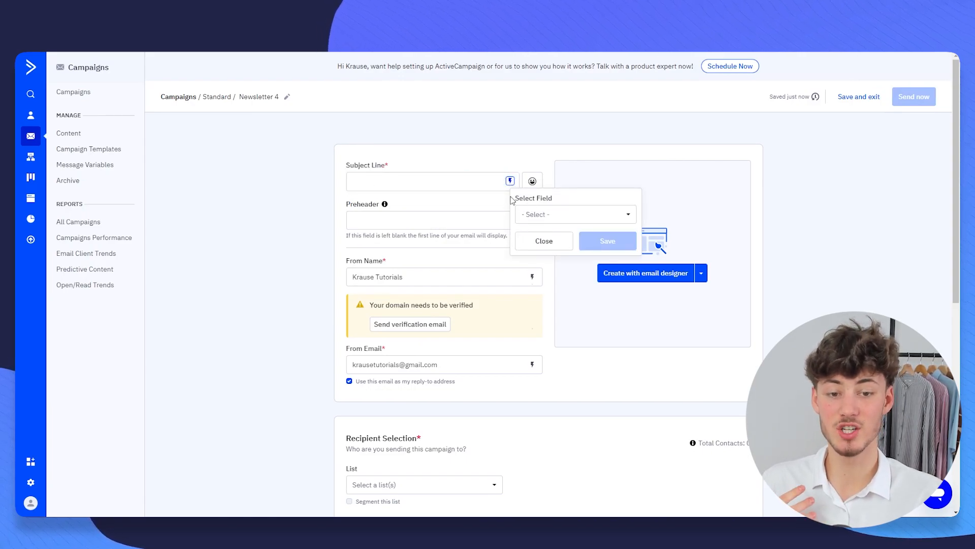
pyautogui.moveTo(512, 200); pyautogui.dragTo(552, 199)
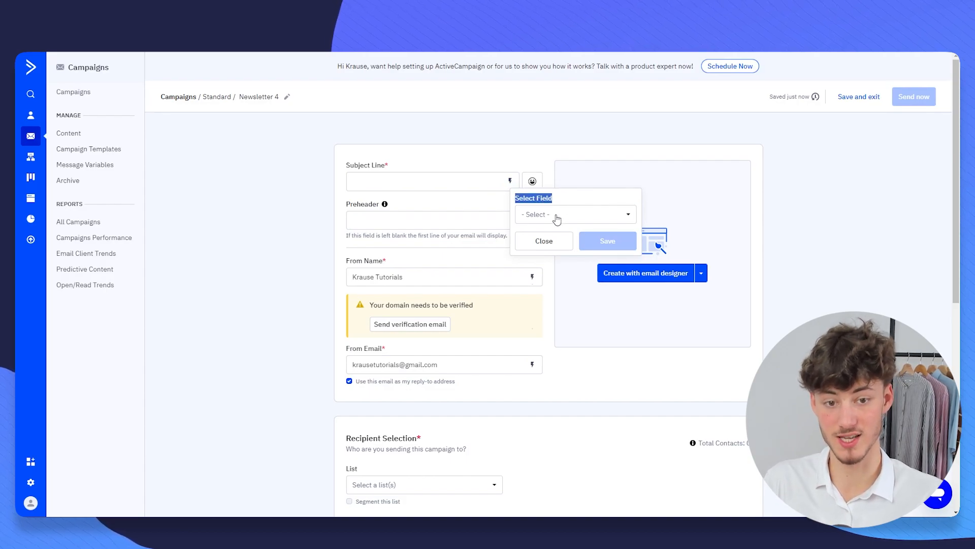
pyautogui.click(558, 219)
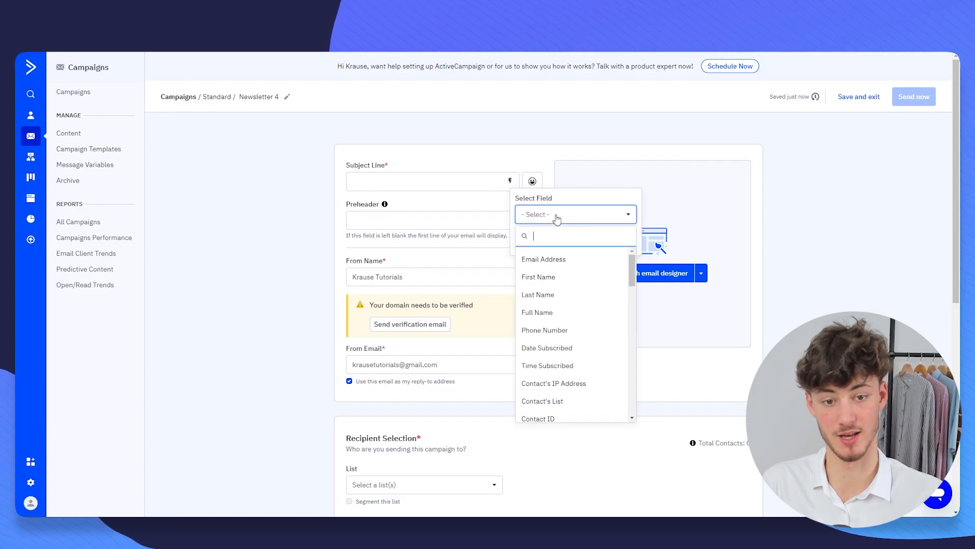
pyautogui.click(563, 280)
pyautogui.click(589, 241)
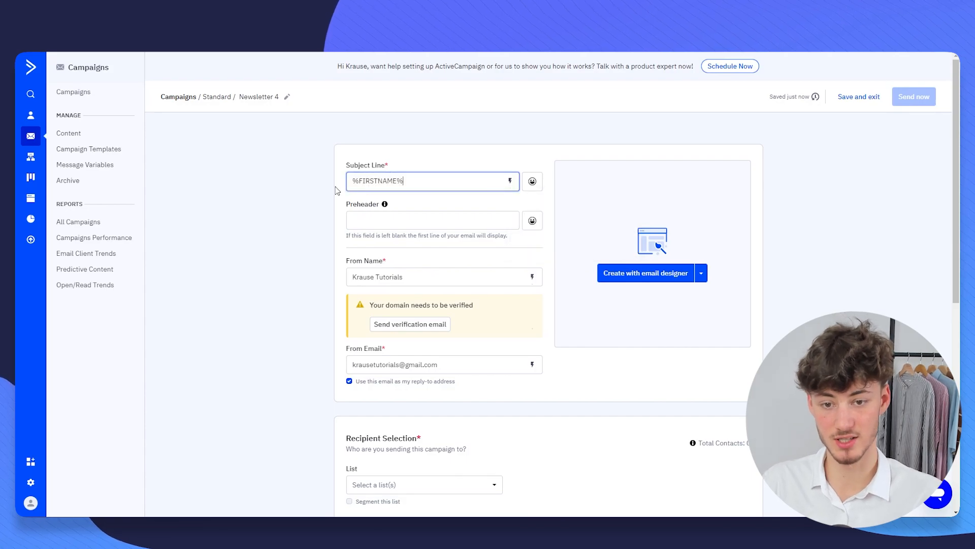
# - Prefix the subject with 'Hey' so it reads 'Hey %FIRSTNAME%'
pyautogui.press('Home')
pyautogui.write('Hey')
pyautogui.moveTo(417, 181); pyautogui.dragTo(366, 189)
pyautogui.click(443, 187)
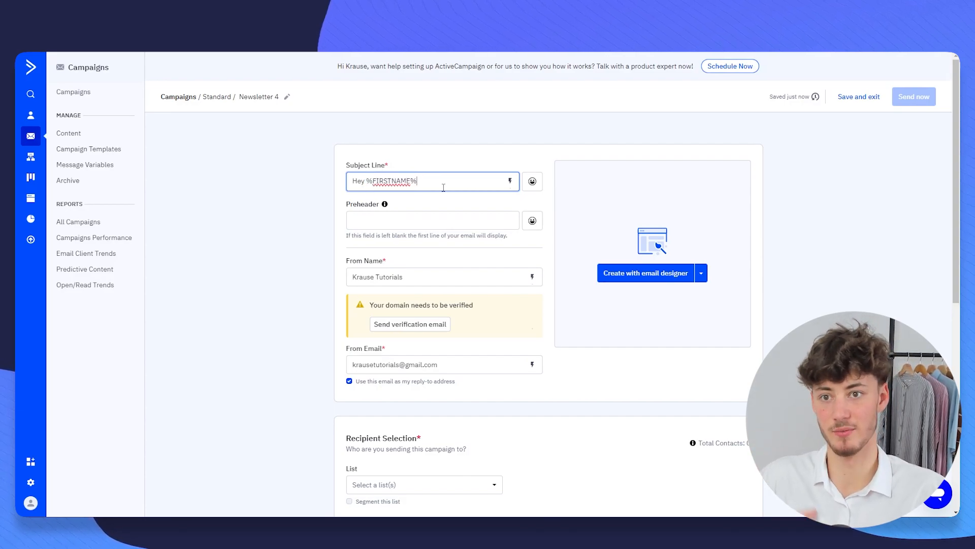
pyautogui.moveTo(450, 185); pyautogui.dragTo(346, 188)
pyautogui.click(451, 188)
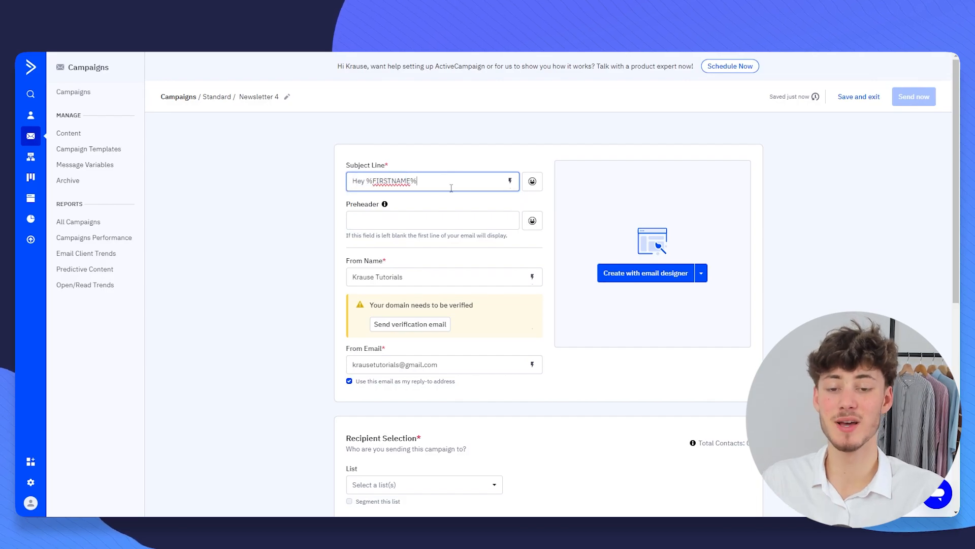
pyautogui.click(801, 174)
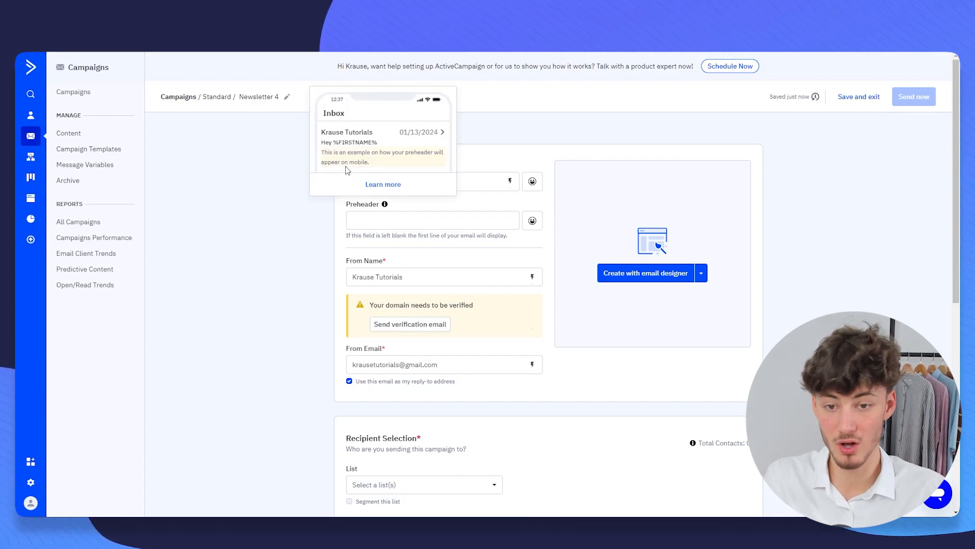
pyautogui.moveTo(340, 164); pyautogui.dragTo(385, 204)
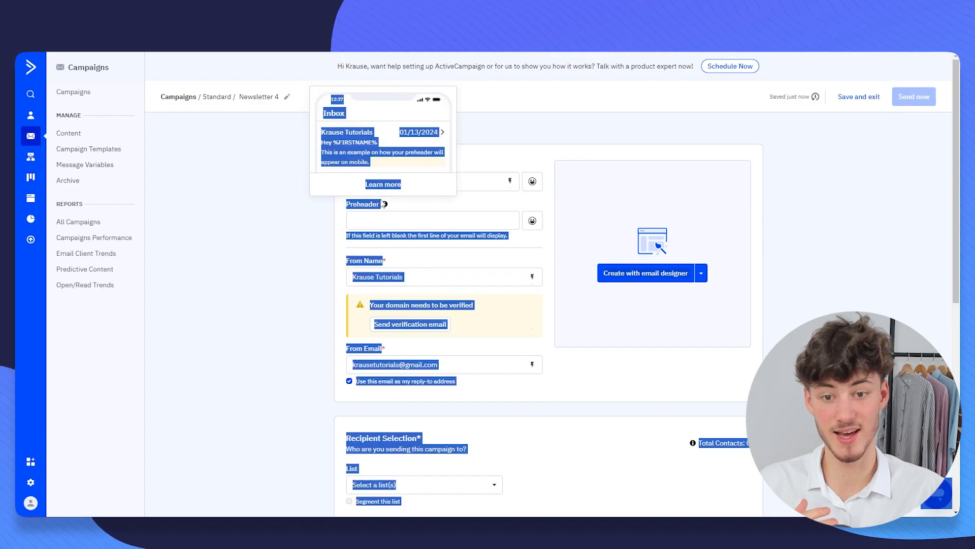
pyautogui.click(319, 210)
pyautogui.moveTo(387, 210)
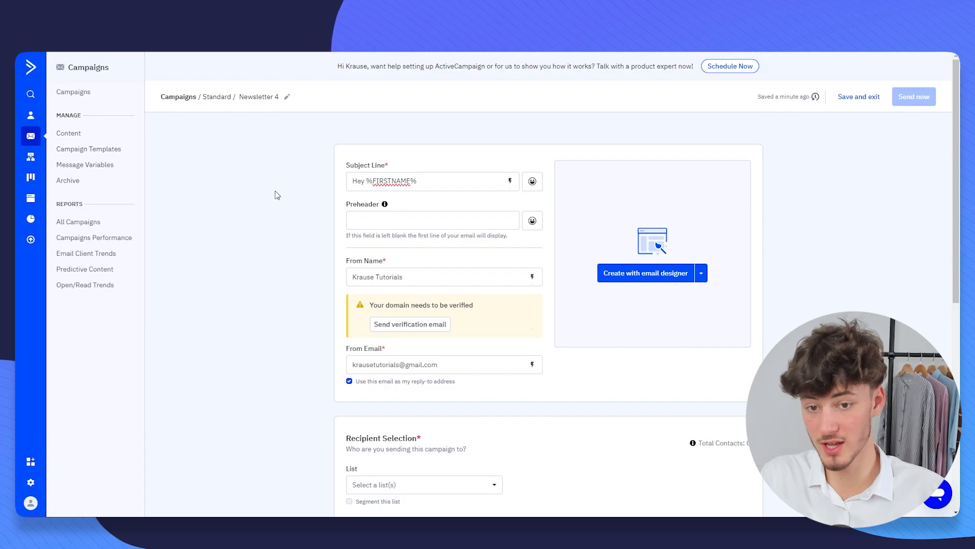
# - Enter placeholder preheader text 'gfdfghdf'
pyautogui.moveTo(351, 181); pyautogui.dragTo(452, 183)
pyautogui.click(453, 184)
pyautogui.moveTo(361, 204); pyautogui.dragTo(364, 215)
pyautogui.click(334, 221)
pyautogui.click(397, 222)
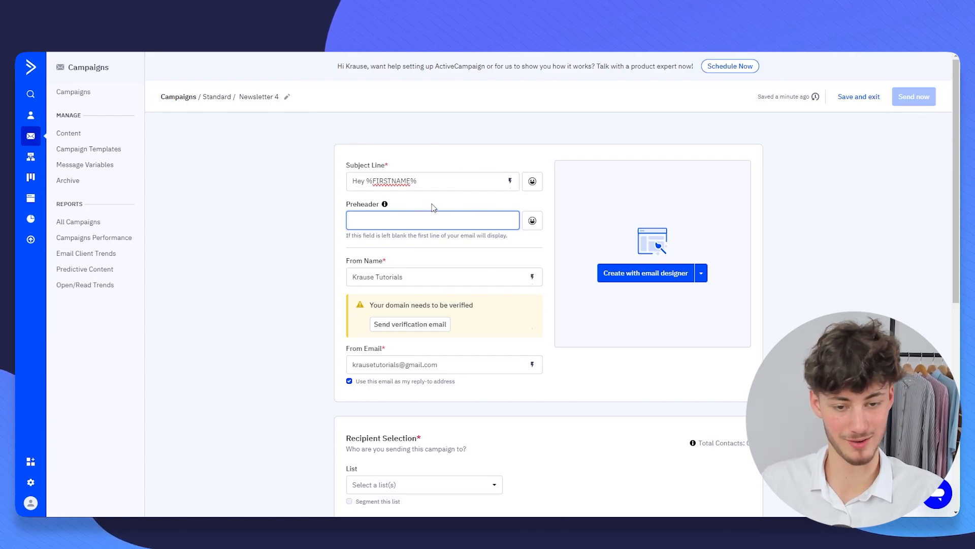
pyautogui.click(310, 184)
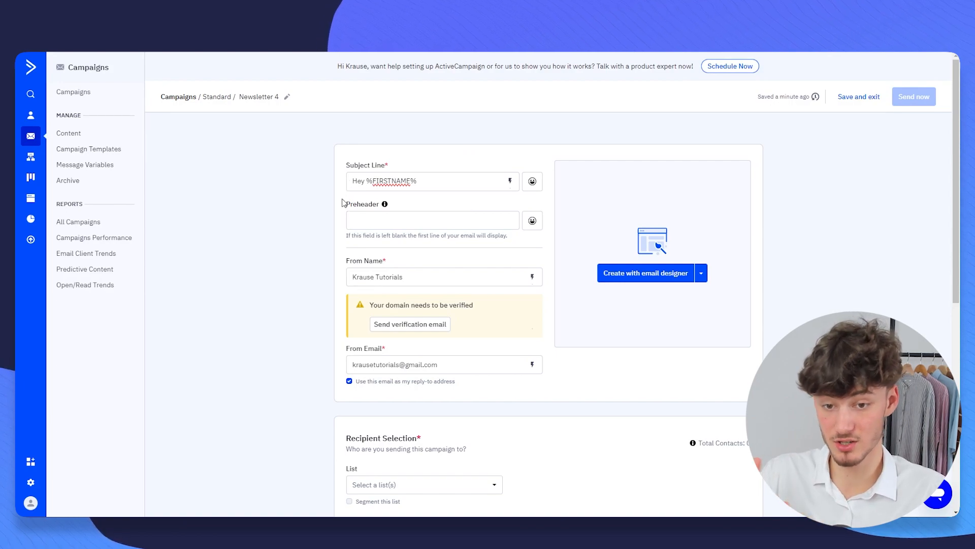
pyautogui.moveTo(344, 206); pyautogui.dragTo(385, 203)
pyautogui.click(435, 211)
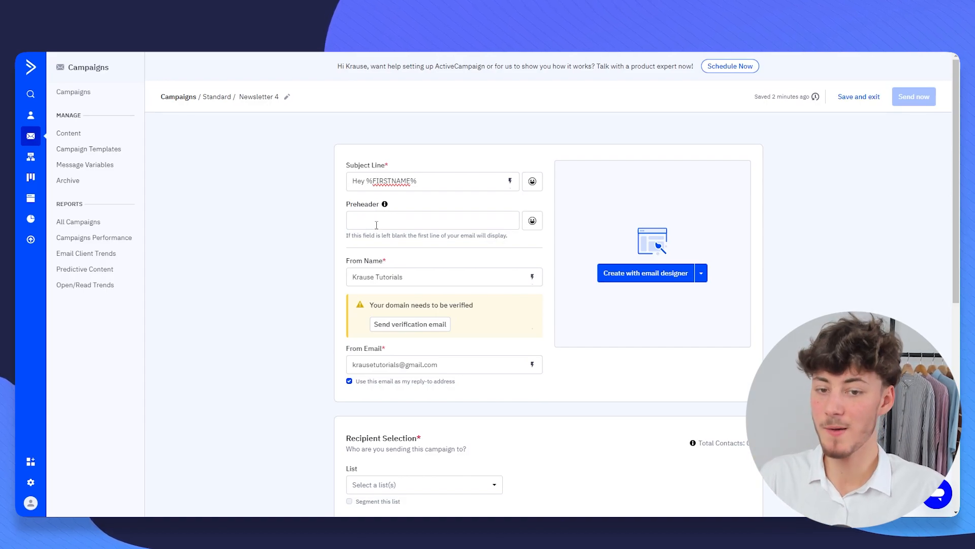
pyautogui.click(399, 223)
pyautogui.write('gfdfghdfhgfhfdfg')
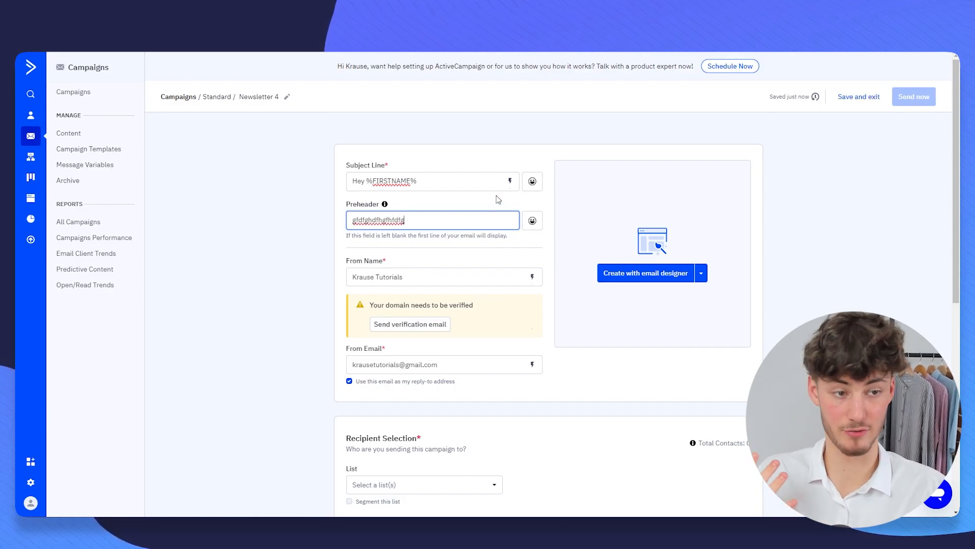
# - Prefix the From Name with the sender's first name and tidy the brand name
pyautogui.moveTo(350, 261); pyautogui.dragTo(386, 263)
pyautogui.click(439, 273)
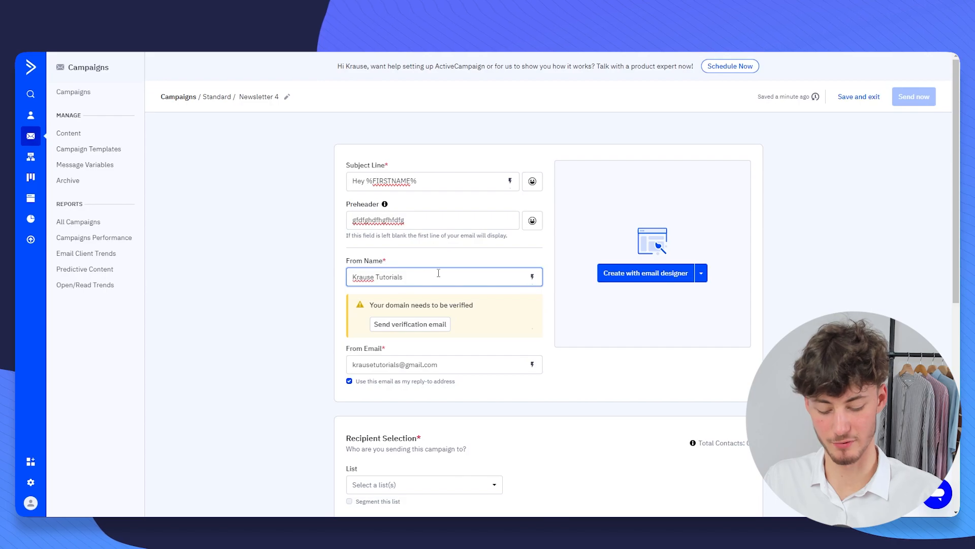
pyautogui.press('Home')
pyautogui.write('Elias -')
pyautogui.moveTo(435, 274); pyautogui.dragTo(409, 277)
pyautogui.click(413, 277)
pyautogui.press('BackSpace')
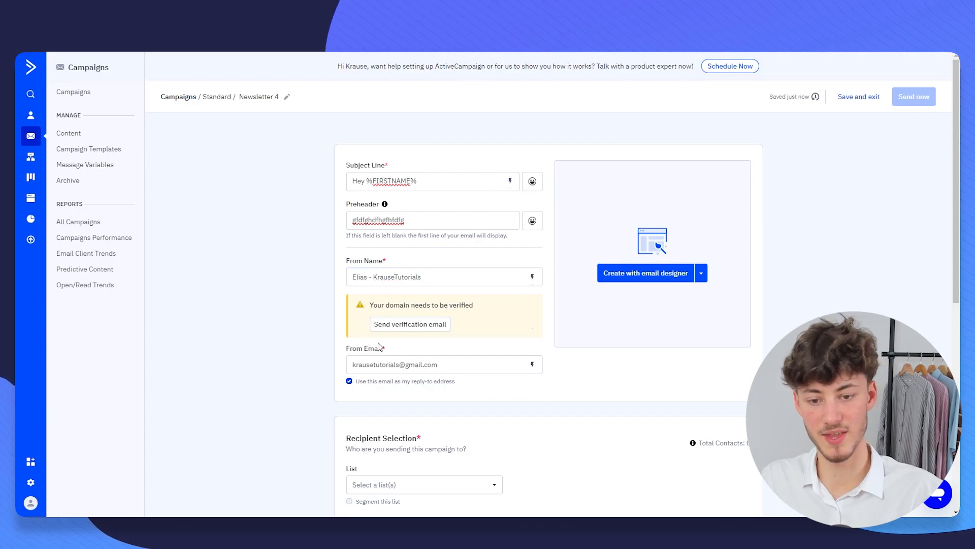
# - Replace the From Email with the sender's verified-domain address and continue to the email designer
pyautogui.moveTo(352, 364); pyautogui.dragTo(426, 367)
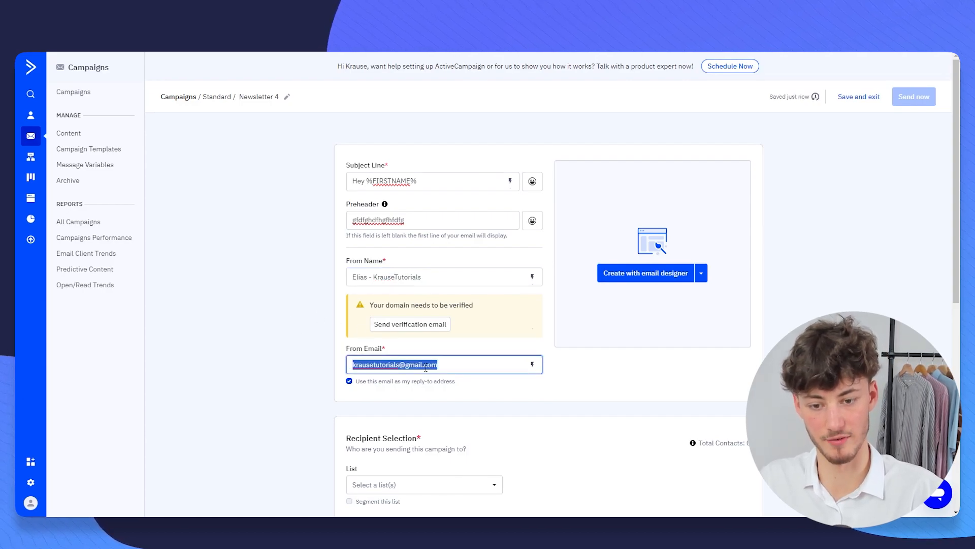
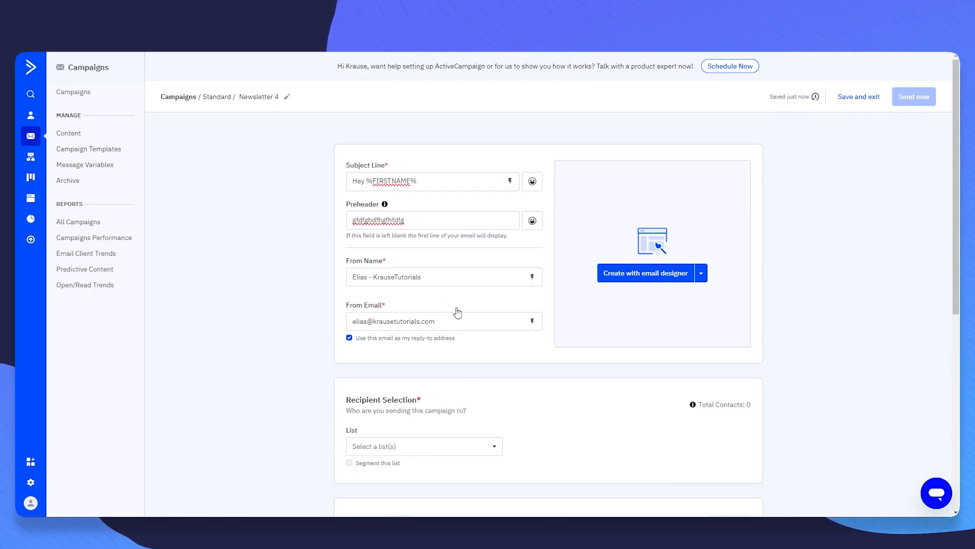
pyautogui.click(646, 276)
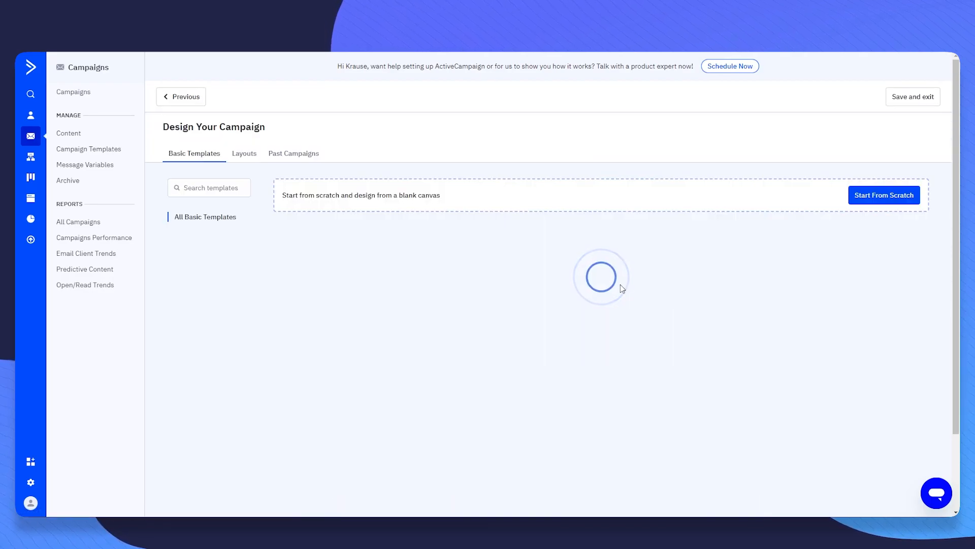
pyautogui.moveTo(318, 237)
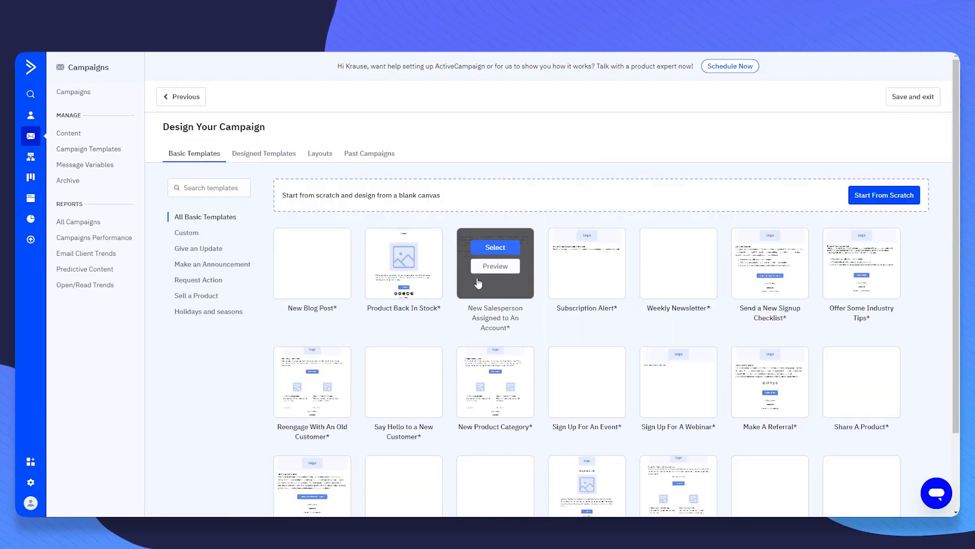
pyautogui.scroll(-3, 587, 275)
pyautogui.scroll(2, 497, 351)
pyautogui.scroll(-2, 488, 346)
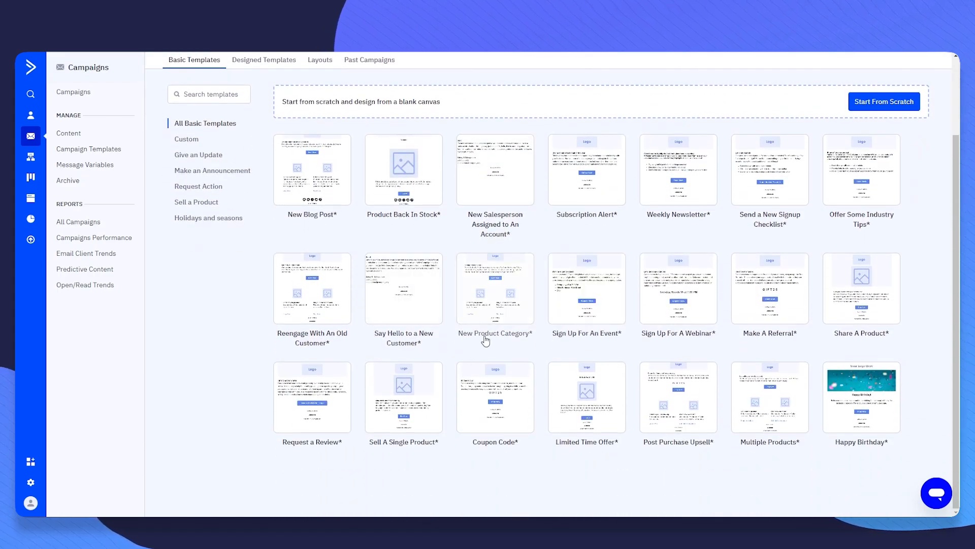
pyautogui.scroll(1, 490, 305)
pyautogui.moveTo(604, 241)
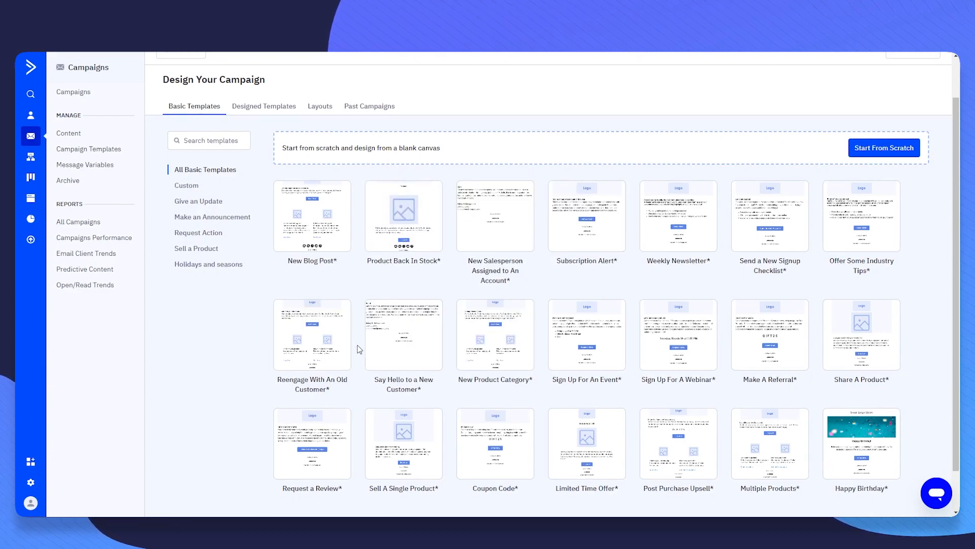
pyautogui.scroll(-1, 355, 307)
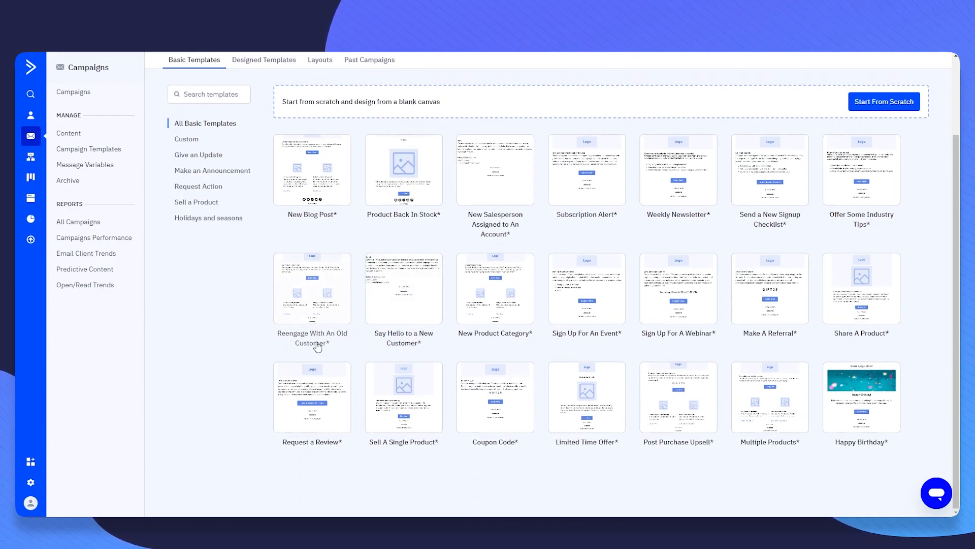
pyautogui.moveTo(320, 287)
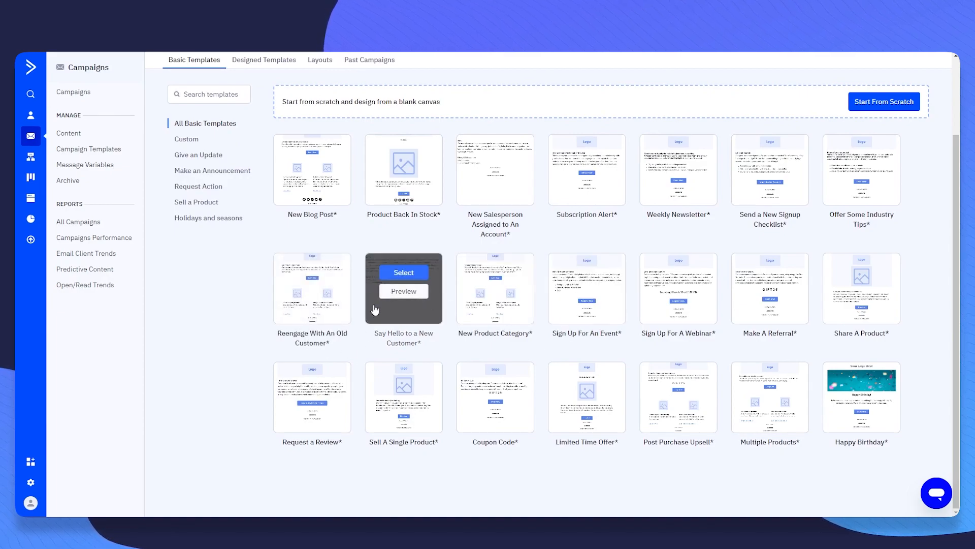
pyautogui.moveTo(405, 288)
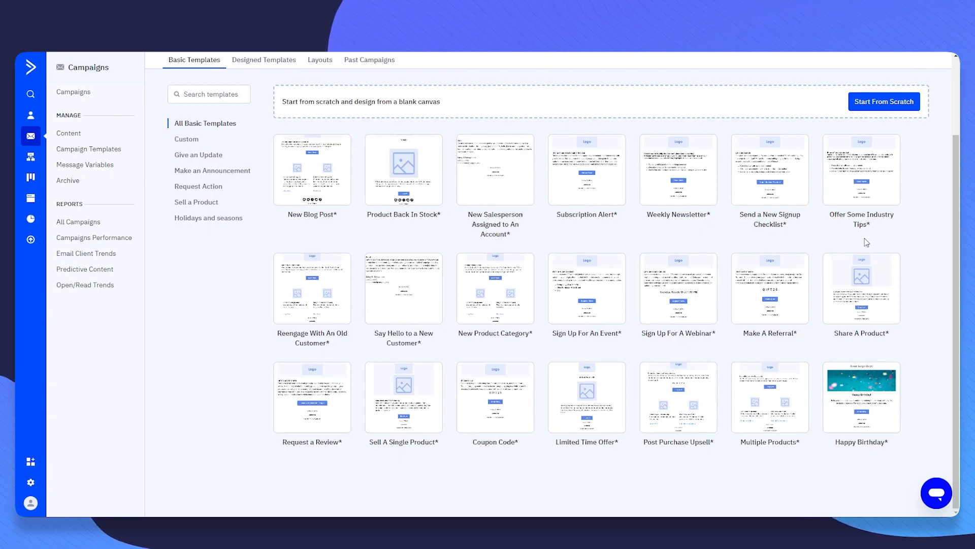
pyautogui.scroll(1, 641, 260)
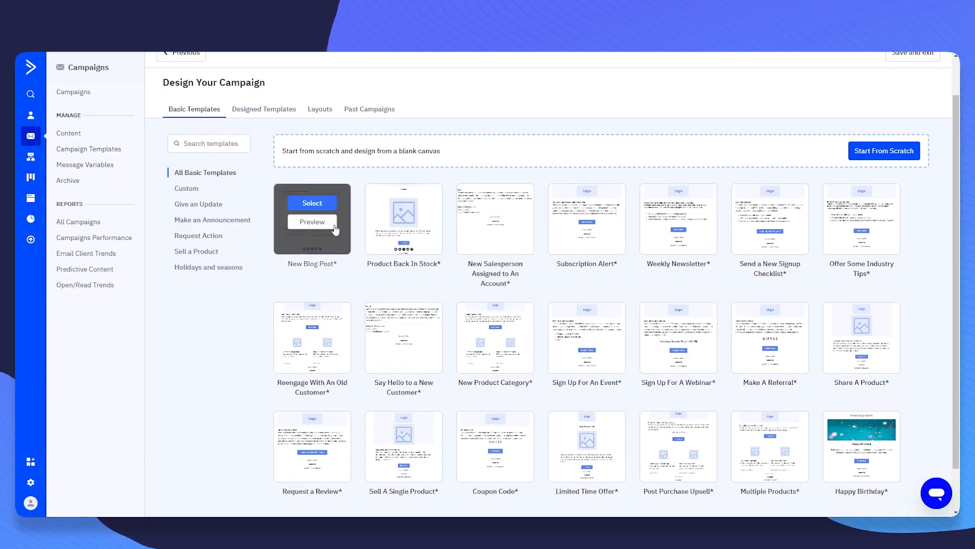
# - Apply the New Blog Post template and select its headline, Read More button, spacer and related-post image
pyautogui.click(316, 206)
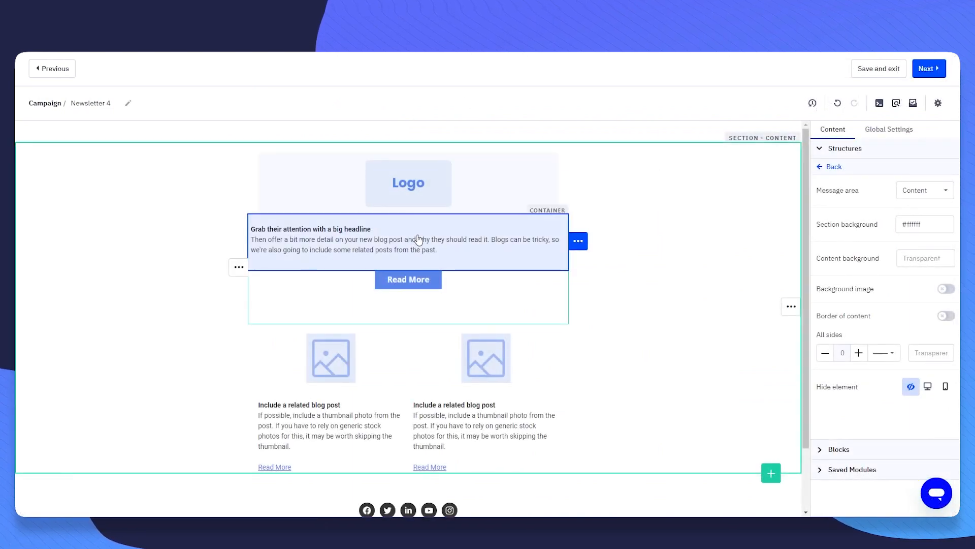
pyautogui.click(407, 239)
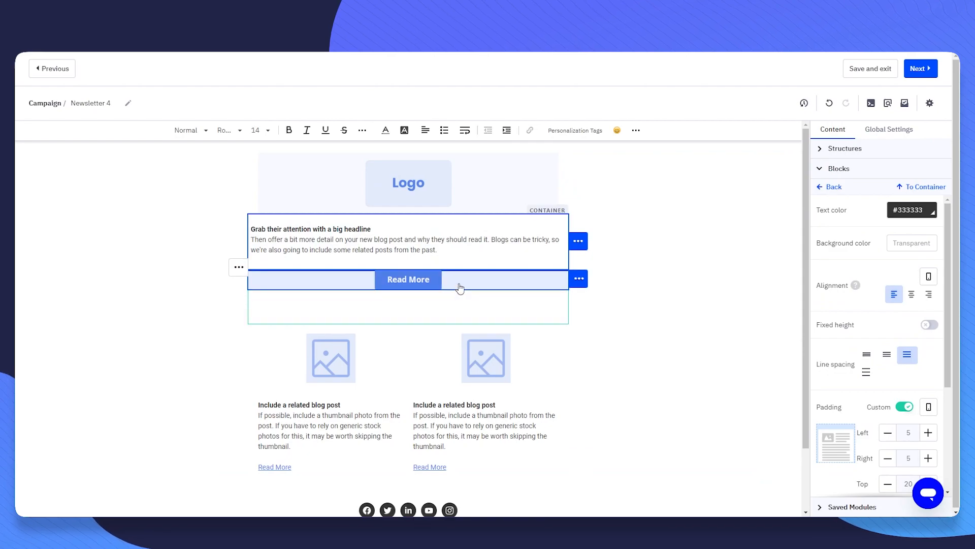
pyautogui.click(459, 285)
pyautogui.click(352, 319)
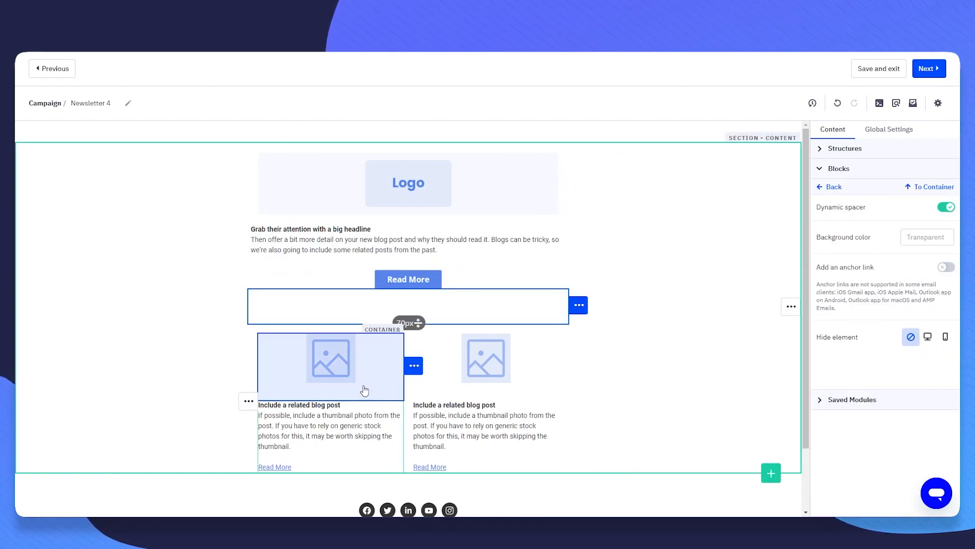
pyautogui.click(367, 390)
# - Review the left related-post image's settings, then return to the Blocks list
pyautogui.scroll(-4, 873, 284)
pyautogui.scroll(1, 910, 274)
pyautogui.scroll(-2, 895, 295)
pyautogui.scroll(3, 909, 270)
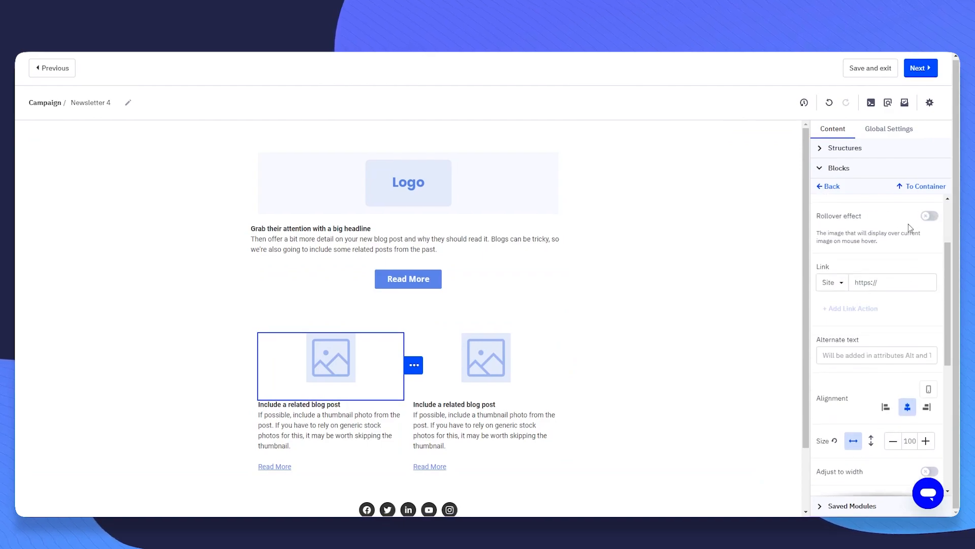
pyautogui.scroll(-1, 843, 290)
pyautogui.scroll(1, 848, 279)
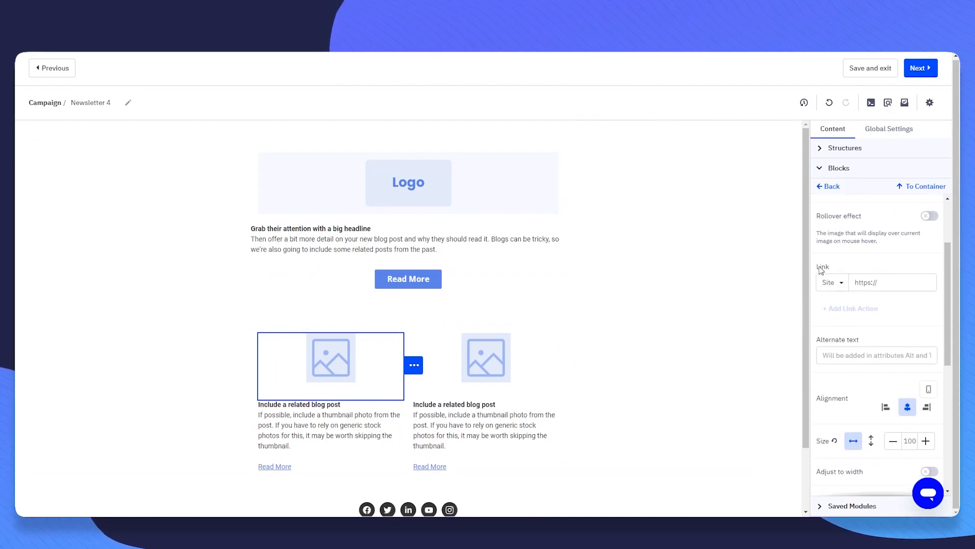
pyautogui.scroll(-1, 855, 270)
pyautogui.moveTo(818, 248); pyautogui.dragTo(867, 247)
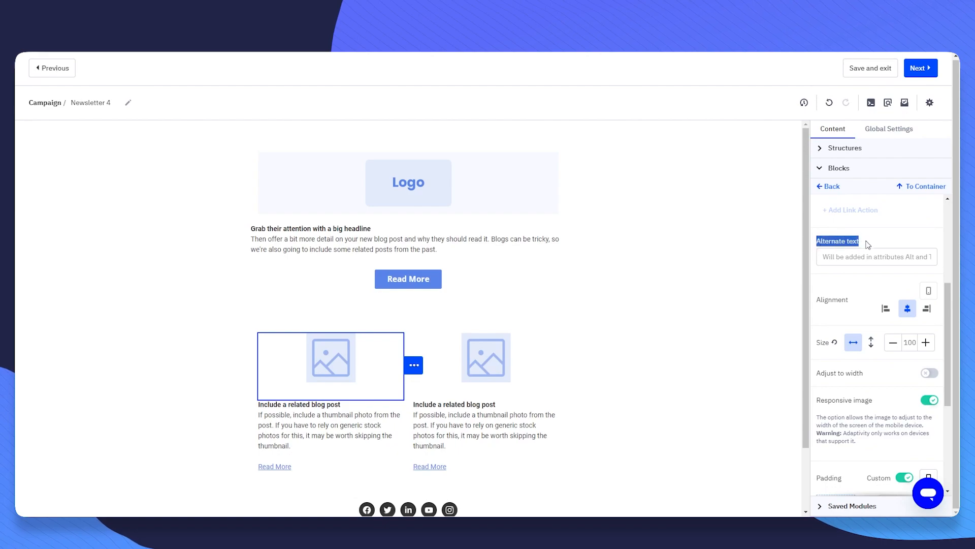
pyautogui.click(868, 246)
pyautogui.scroll(-3, 874, 246)
pyautogui.scroll(-1, 896, 260)
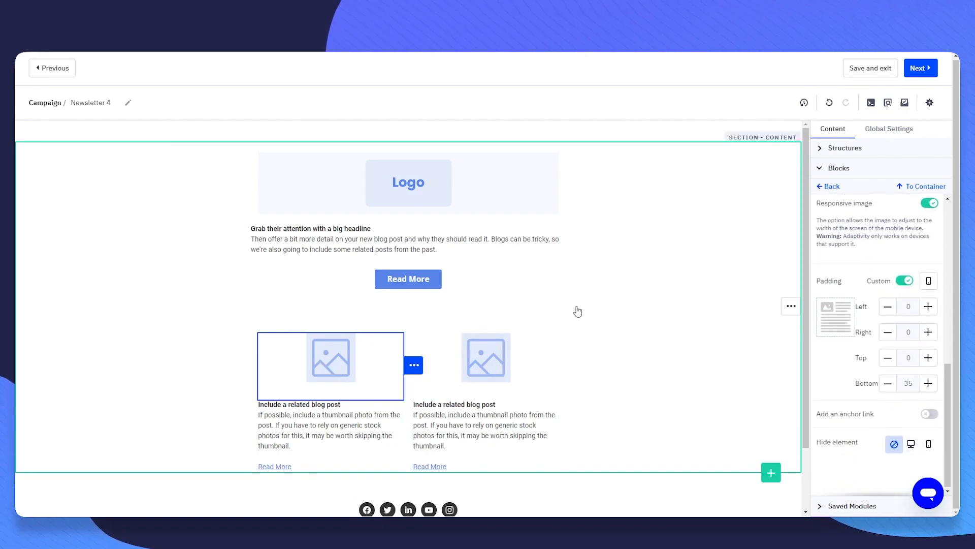
pyautogui.click(828, 186)
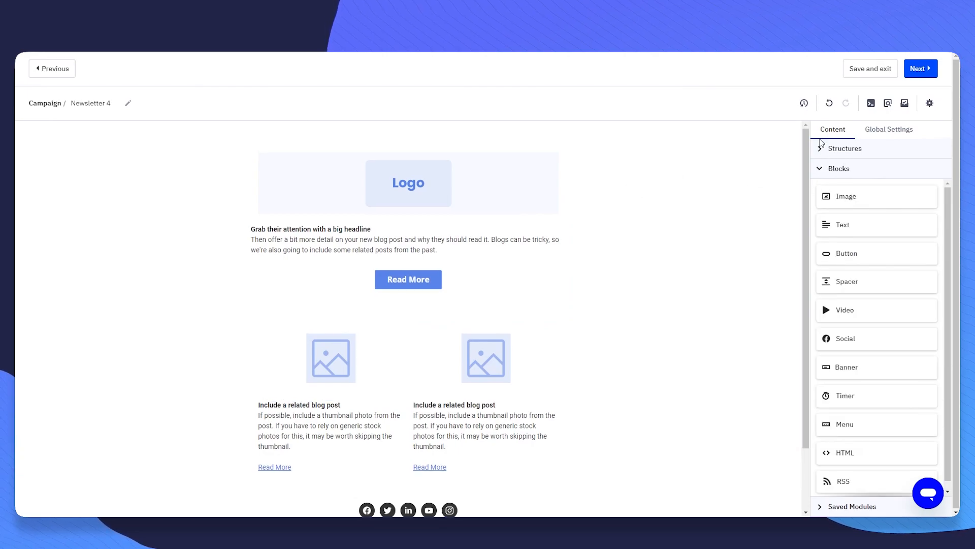
# - Drop a two-column structure above the related blog posts, then switch to Global Settings
pyautogui.moveTo(822, 134); pyautogui.dragTo(849, 134)
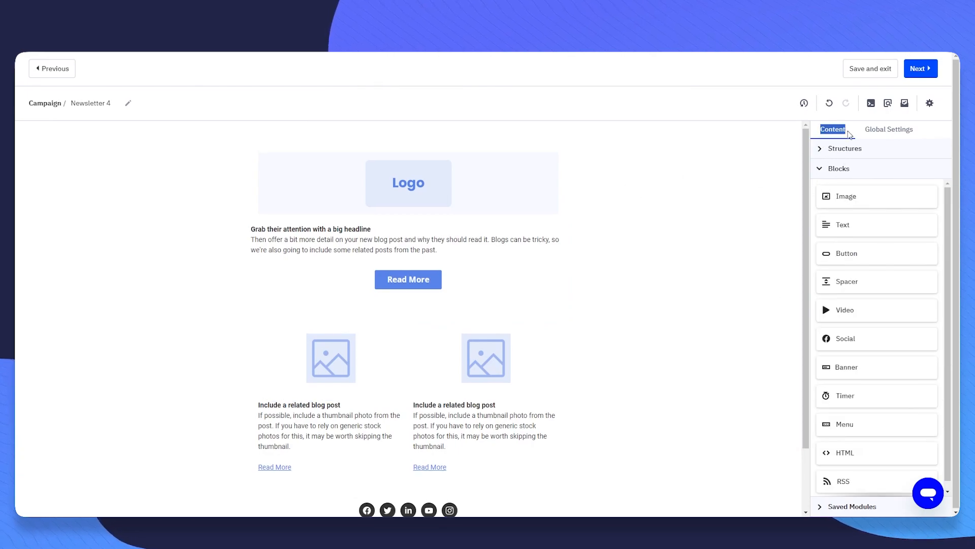
pyautogui.click(824, 134)
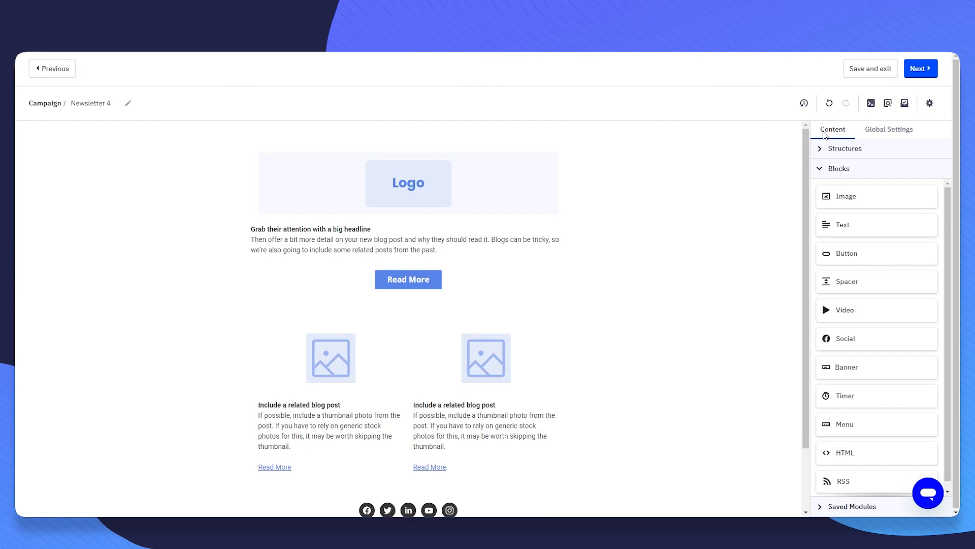
pyautogui.click(821, 155)
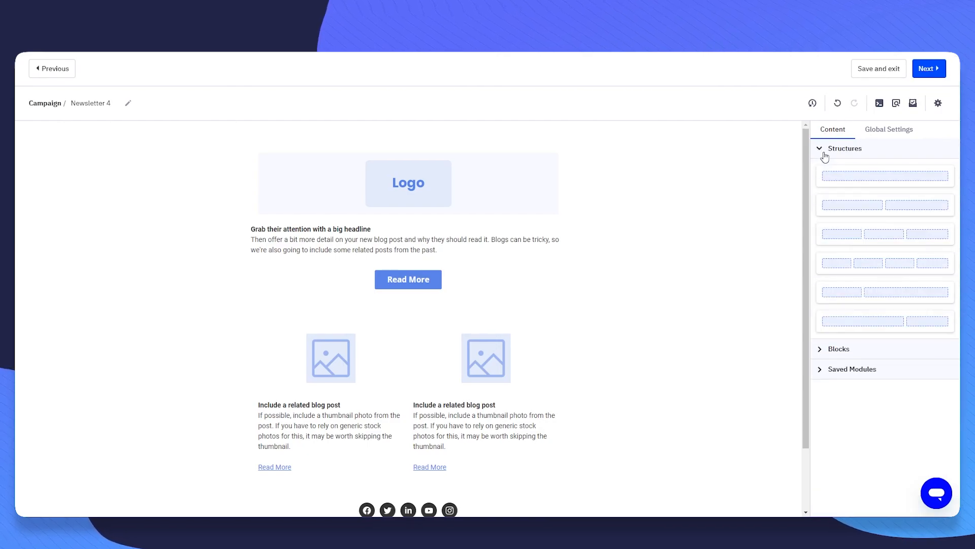
pyautogui.moveTo(879, 207); pyautogui.dragTo(417, 328)
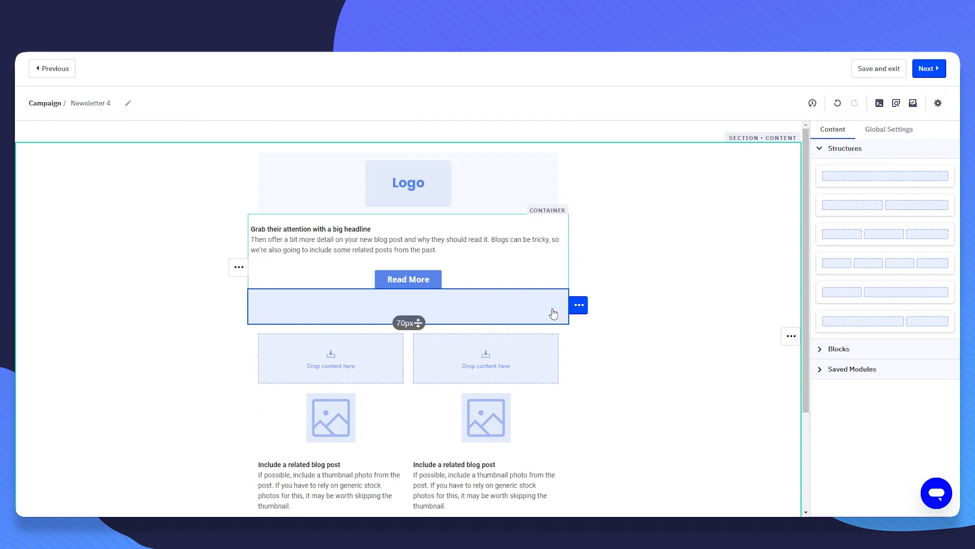
pyautogui.click(820, 153)
pyautogui.click(831, 168)
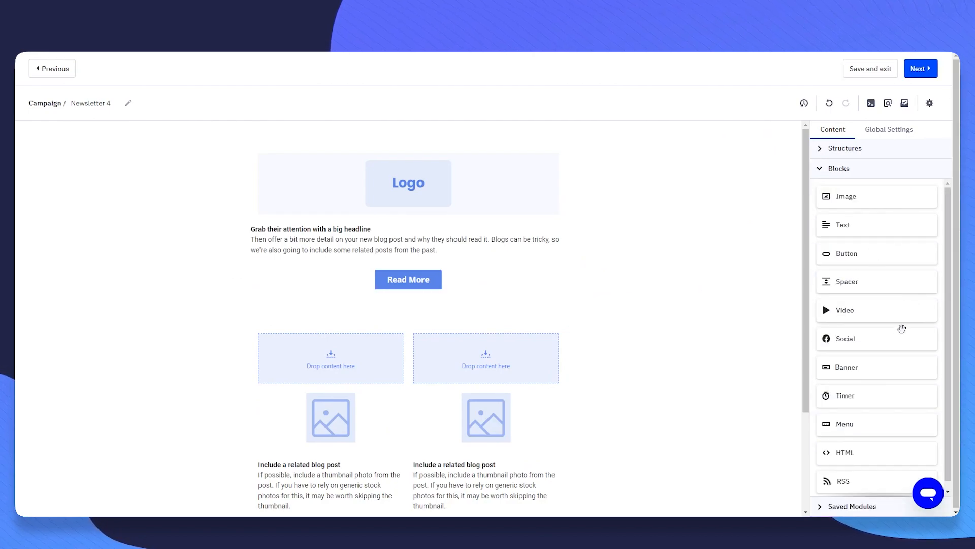
pyautogui.scroll(1, 900, 283)
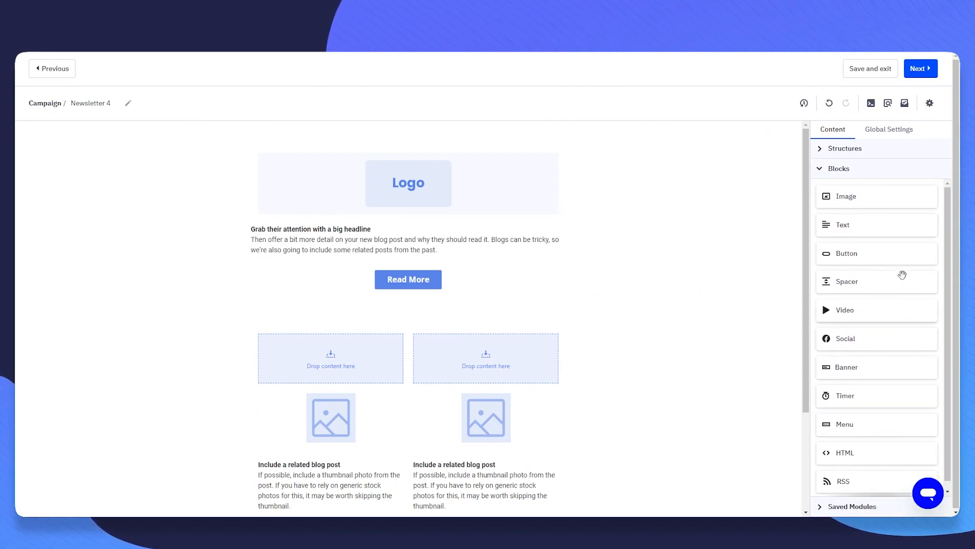
pyautogui.click(890, 133)
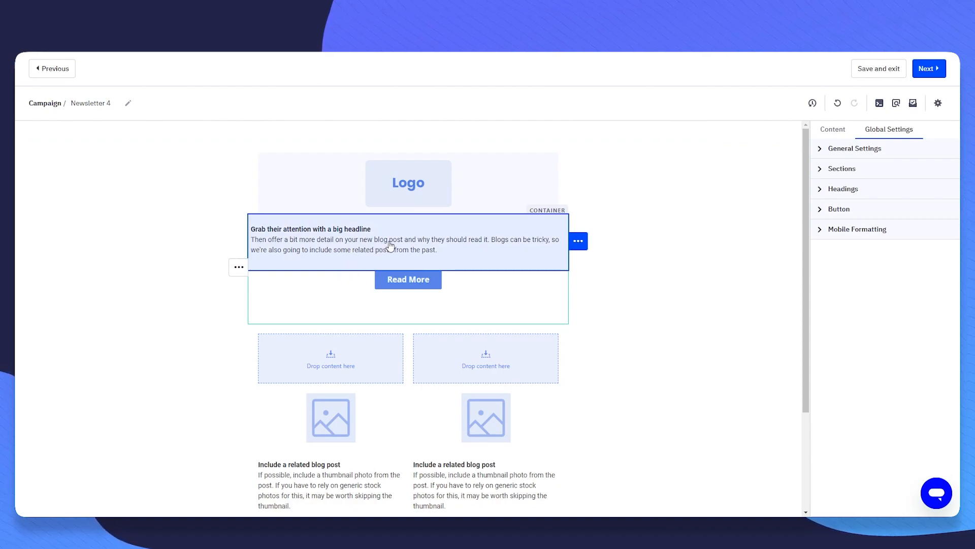
# - Toggle H1 heading bold on and back off, leaving global heading styles unchanged
pyautogui.click(819, 188)
pyautogui.click(861, 295)
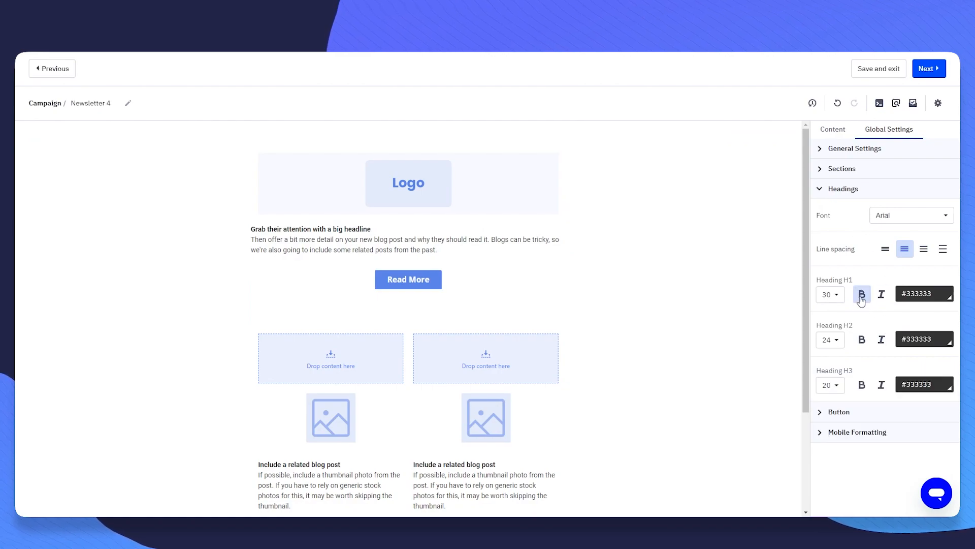
pyautogui.click(861, 298)
pyautogui.moveTo(816, 282); pyautogui.dragTo(856, 280)
pyautogui.click(858, 283)
pyautogui.moveTo(826, 375); pyautogui.dragTo(857, 376)
pyautogui.click(859, 377)
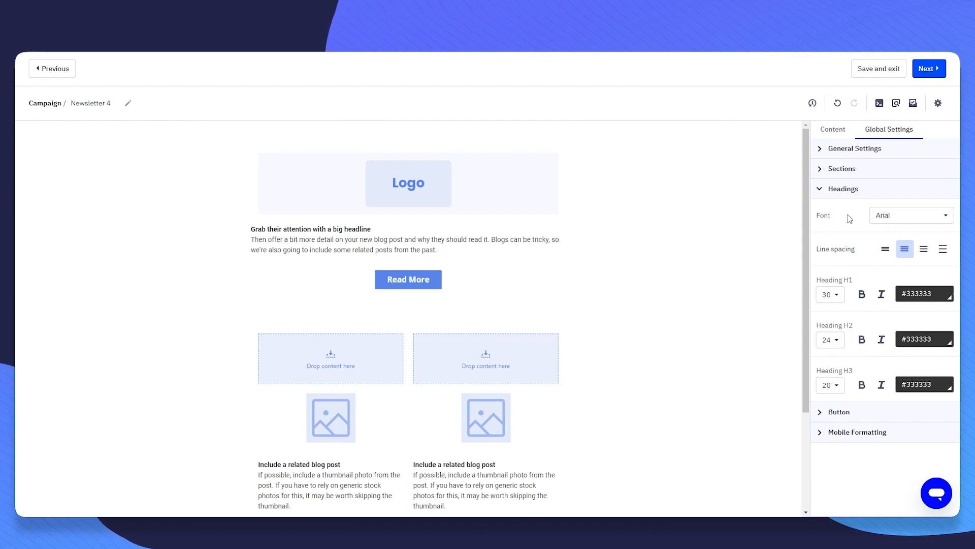
pyautogui.click(825, 195)
# - Look over the Sections content styles without changes and return to the content blocks list
pyautogui.click(829, 170)
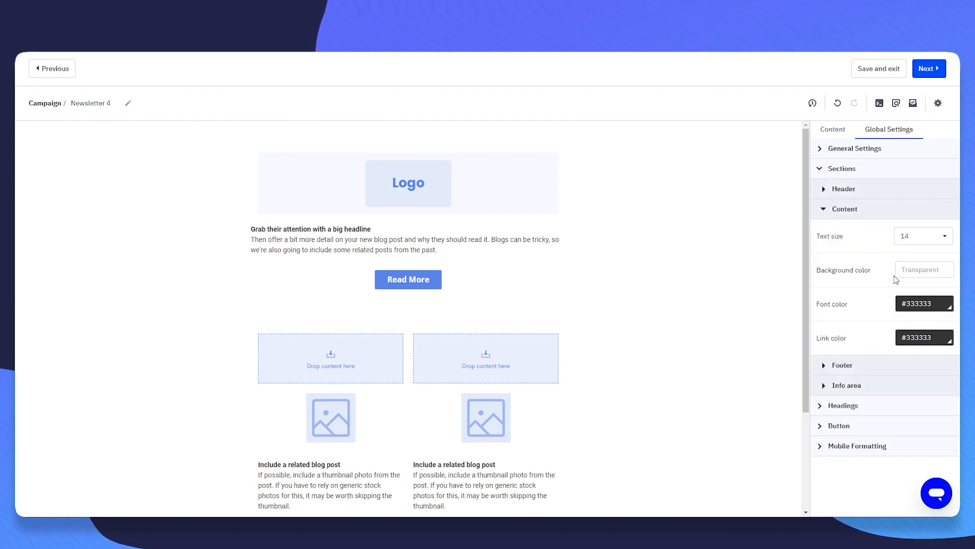
pyautogui.moveTo(869, 135); pyautogui.dragTo(940, 134)
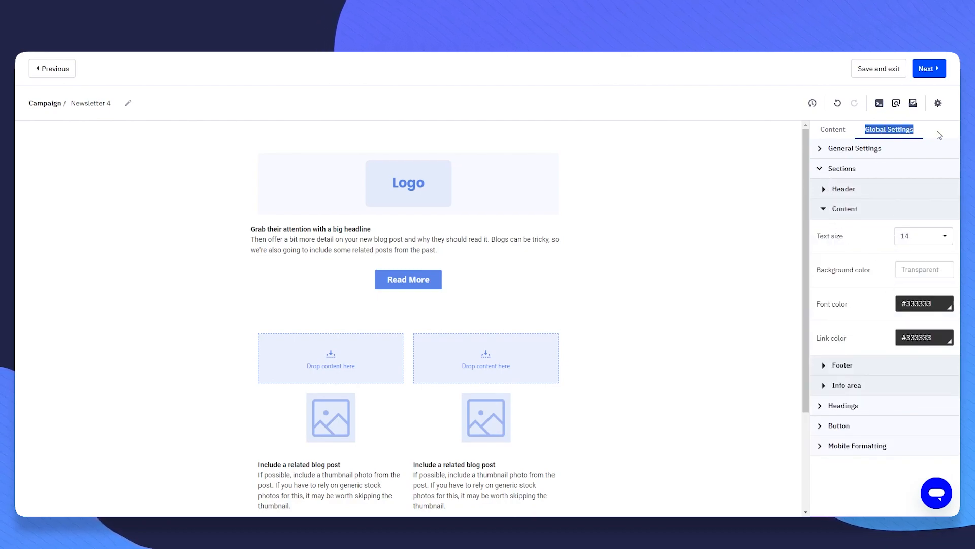
pyautogui.click(828, 170)
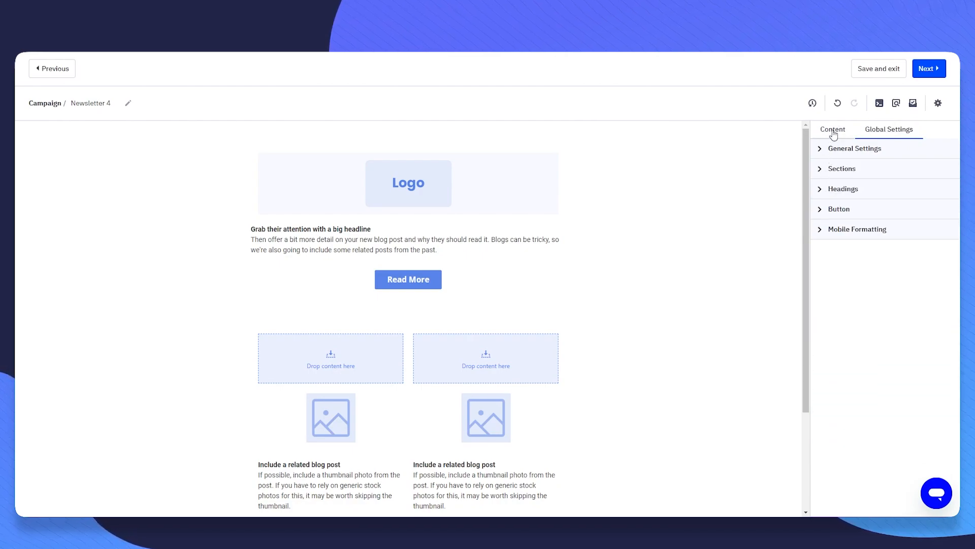
pyautogui.click(831, 130)
pyautogui.scroll(-3, 696, 327)
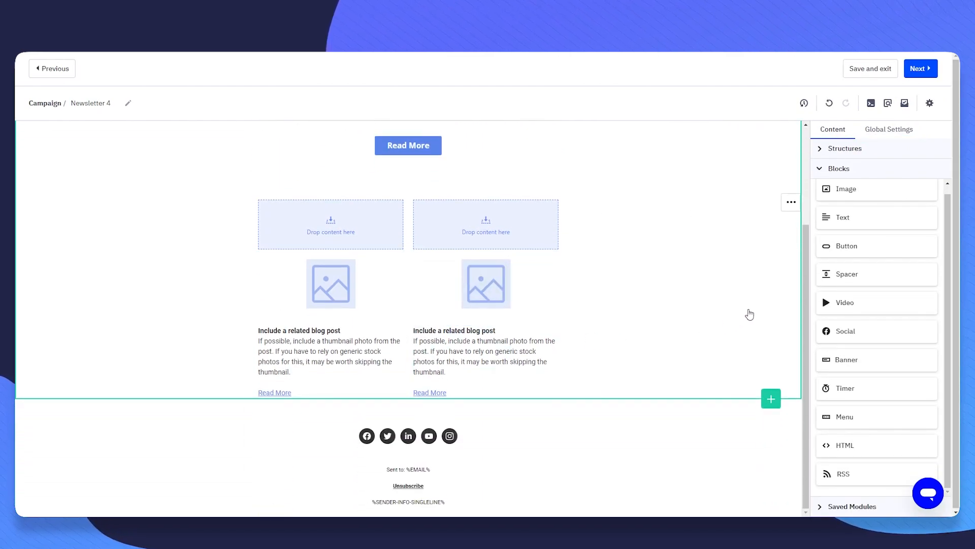
# - Place a Video block in the left empty column and a Button block in the right one
pyautogui.moveTo(871, 309); pyautogui.dragTo(327, 220)
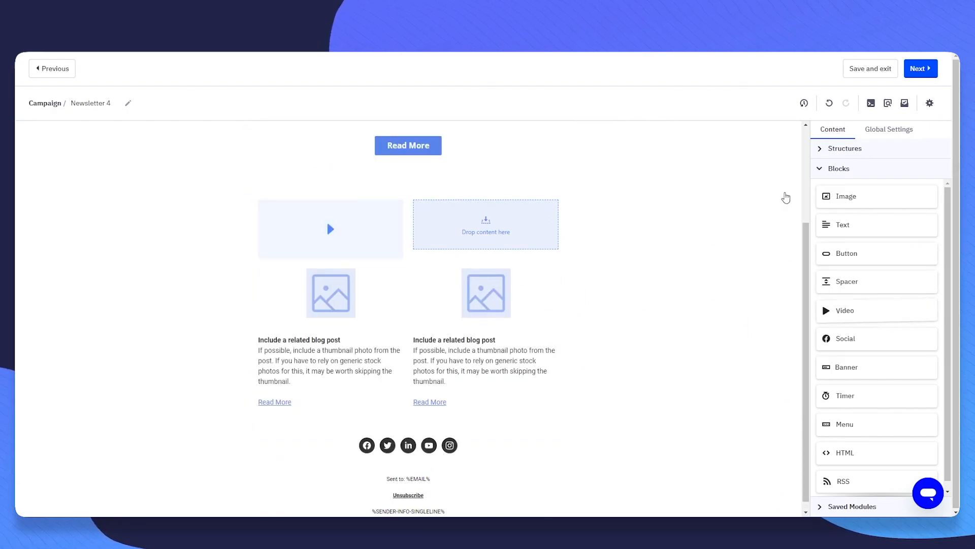
pyautogui.moveTo(848, 253); pyautogui.dragTo(479, 231)
pyautogui.click(500, 217)
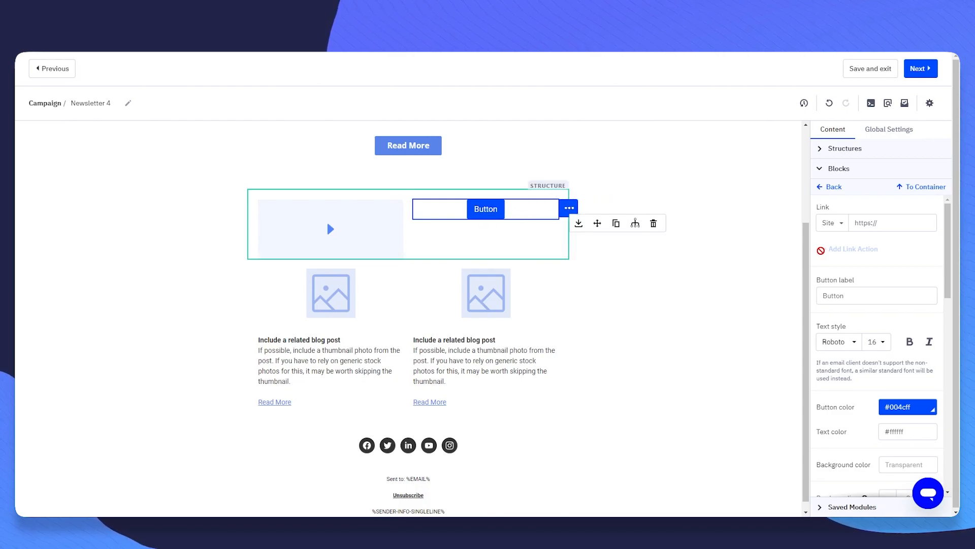
# - Change the new button's colour to the lighter blue #2e9ff9
pyautogui.click(837, 223)
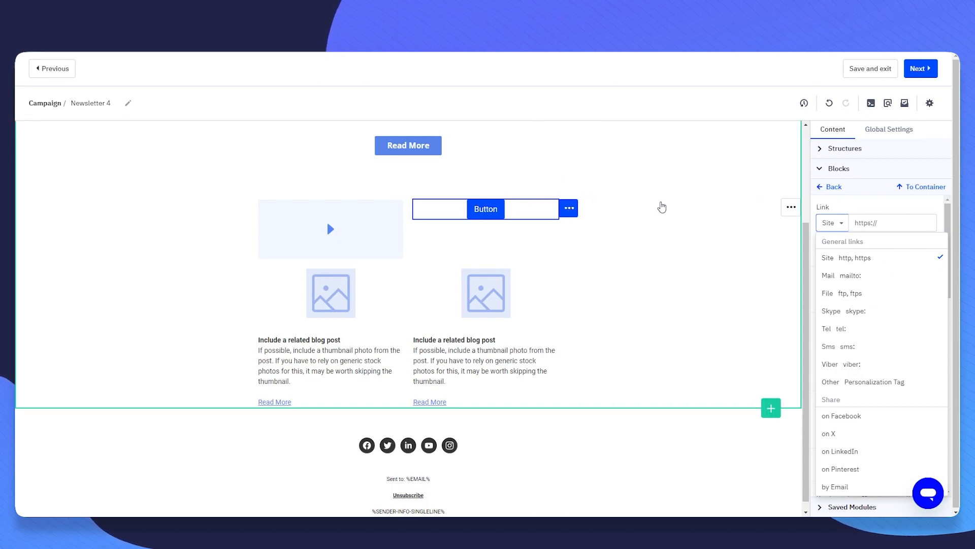
pyautogui.click(660, 207)
pyautogui.click(488, 211)
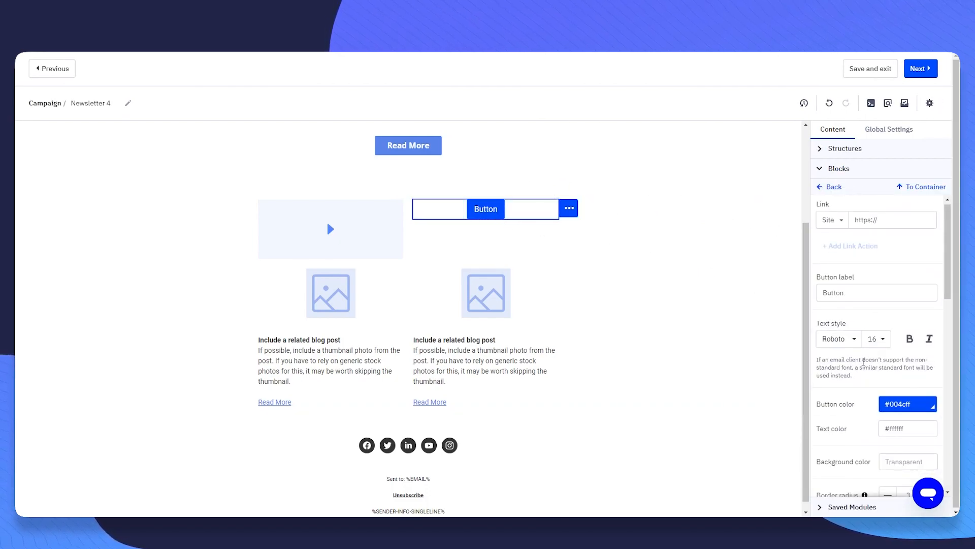
pyautogui.scroll(-2, 844, 343)
pyautogui.click(908, 308)
pyautogui.moveTo(931, 355)
pyautogui.mouseDown()
pyautogui.moveTo(931, 338)
pyautogui.moveTo(908, 344)
pyautogui.moveTo(917, 327)
pyautogui.moveTo(929, 362)
pyautogui.moveTo(930, 352)
pyautogui.mouseUp()
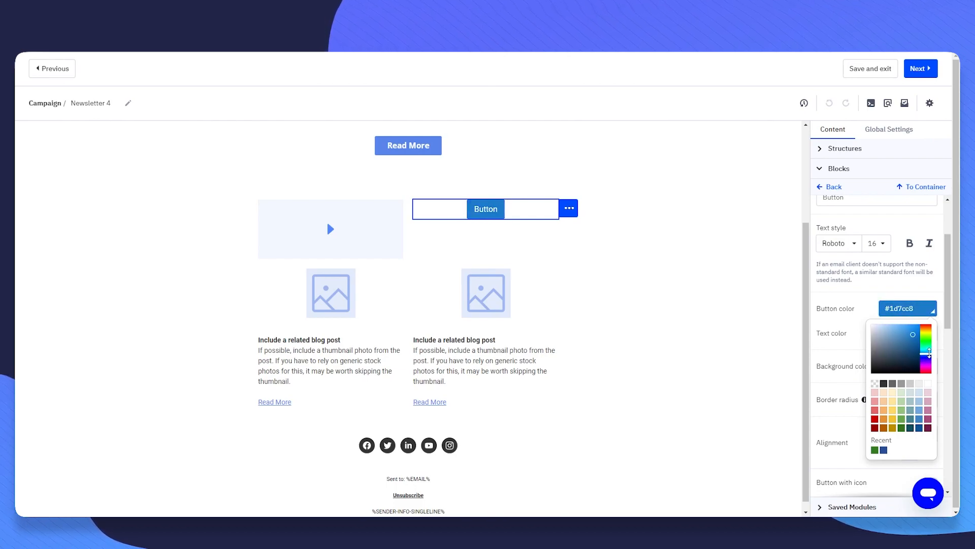
pyautogui.click(911, 325)
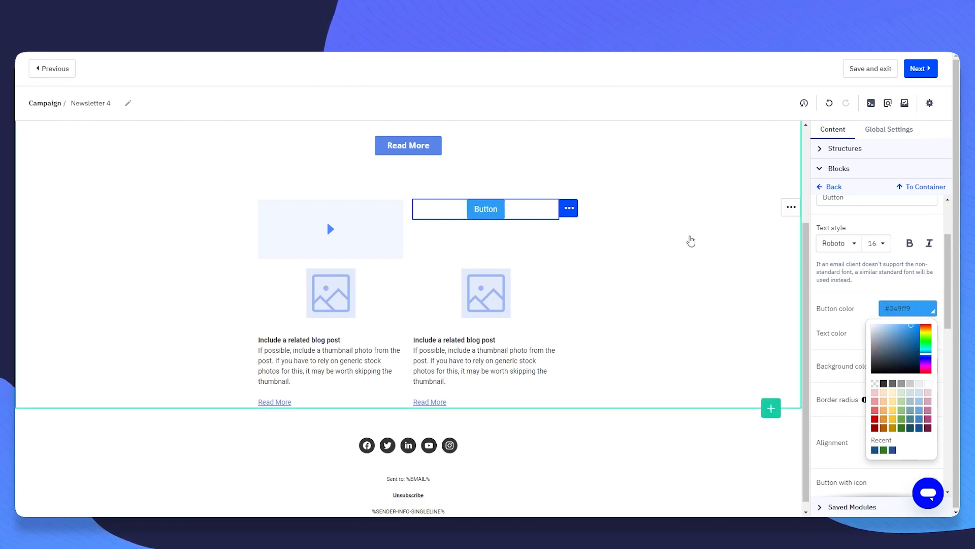
pyautogui.click(914, 287)
# - Set the button text font to Open Sans
pyautogui.click(854, 245)
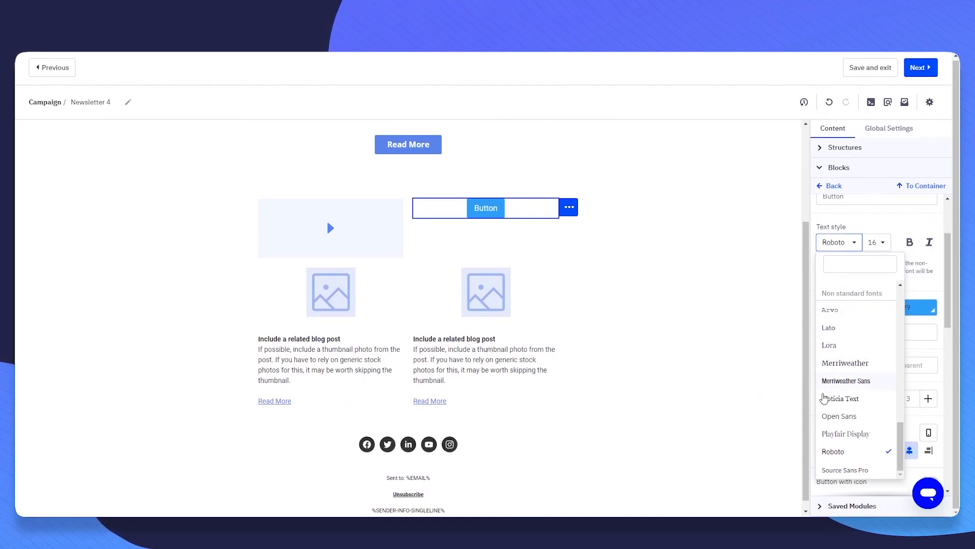
pyautogui.click(843, 418)
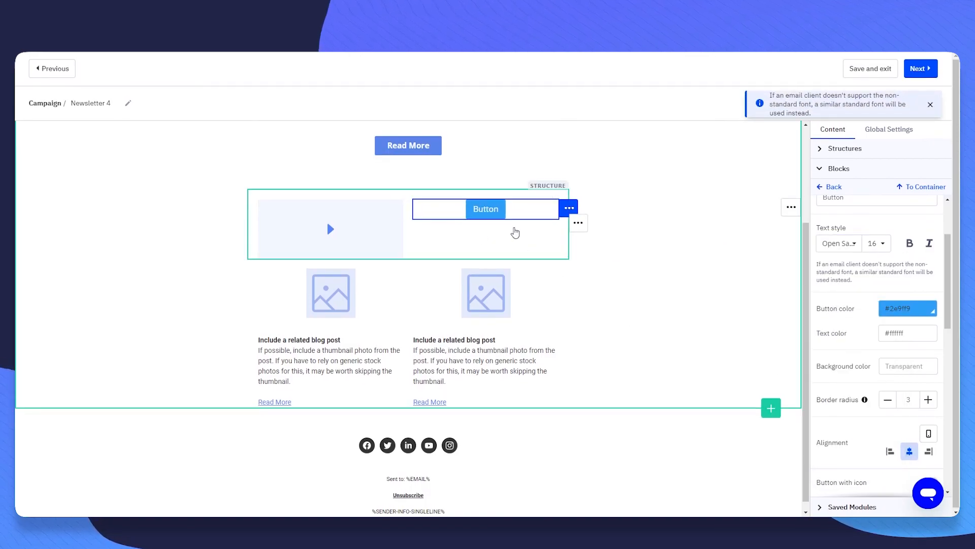
pyautogui.scroll(-6, 863, 320)
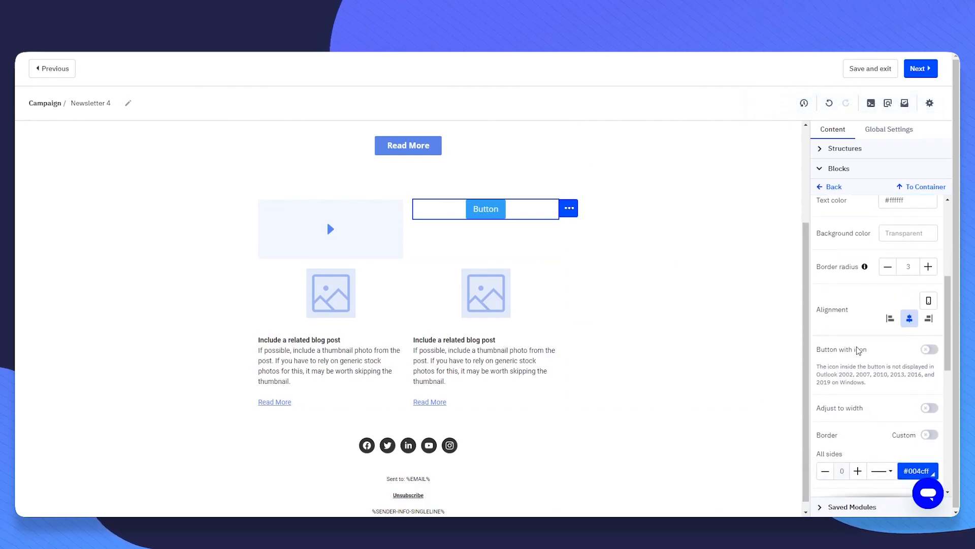
pyautogui.scroll(-4, 863, 320)
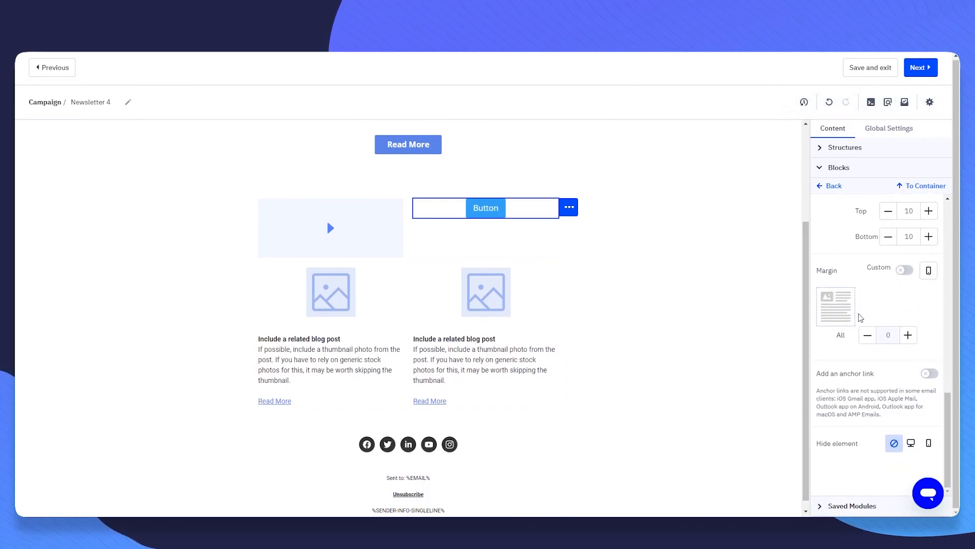
pyautogui.scroll(1, 880, 306)
pyautogui.scroll(3, 692, 270)
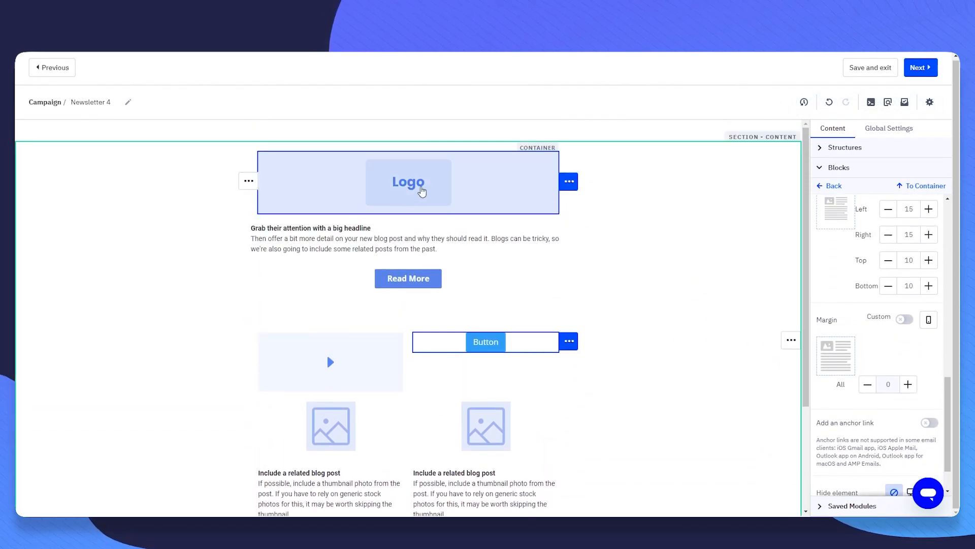
# - Replace the header logo with krause_black.png uploaded from the computer and continue past the design
pyautogui.click(431, 191)
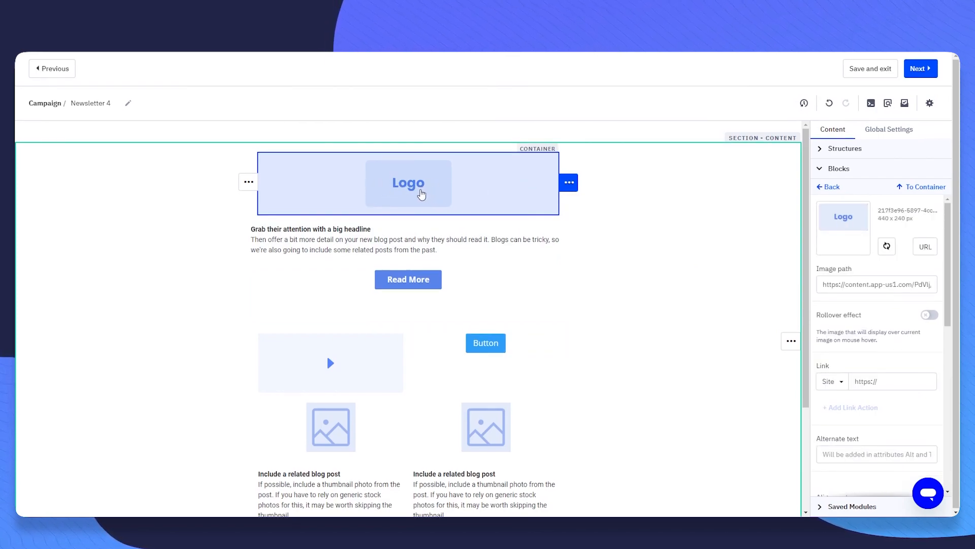
pyautogui.click(886, 246)
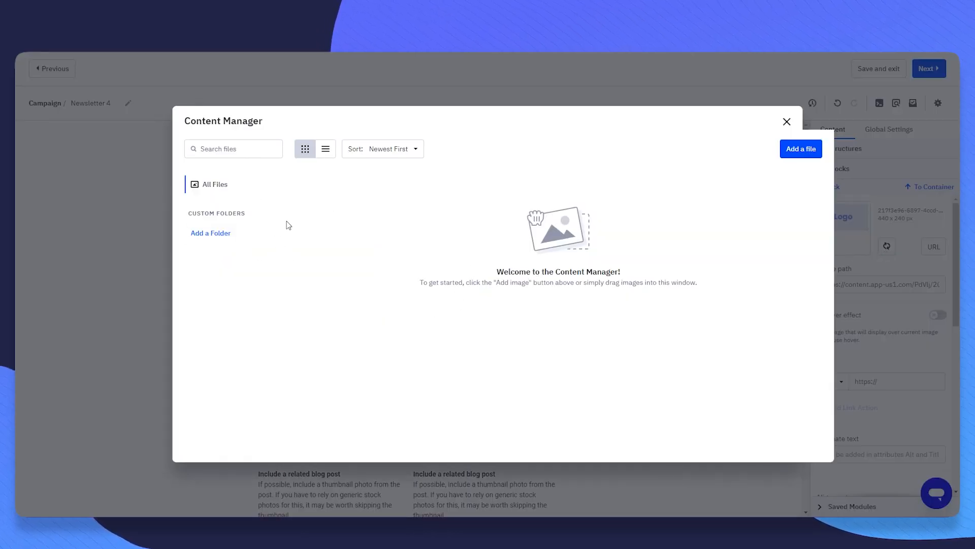
pyautogui.click(799, 149)
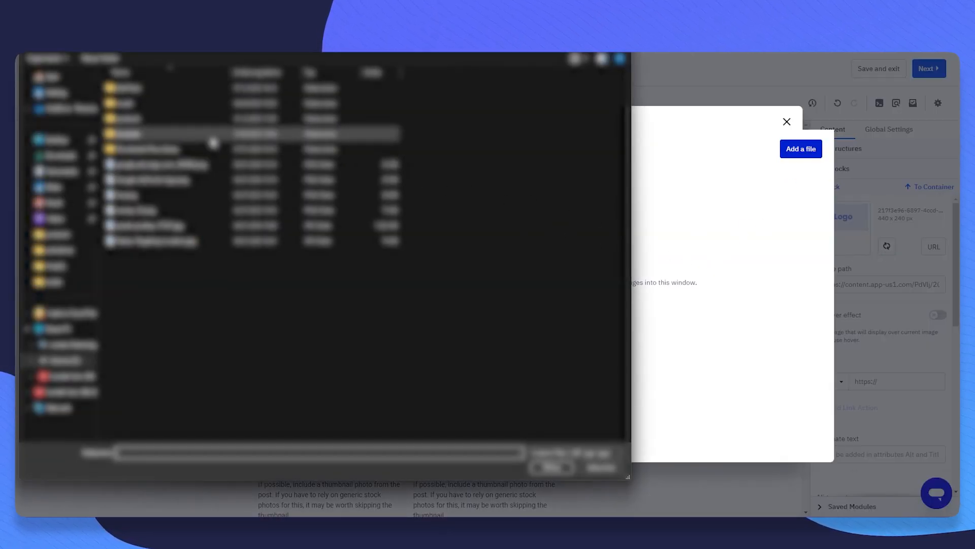
pyautogui.doubleClick(157, 118)
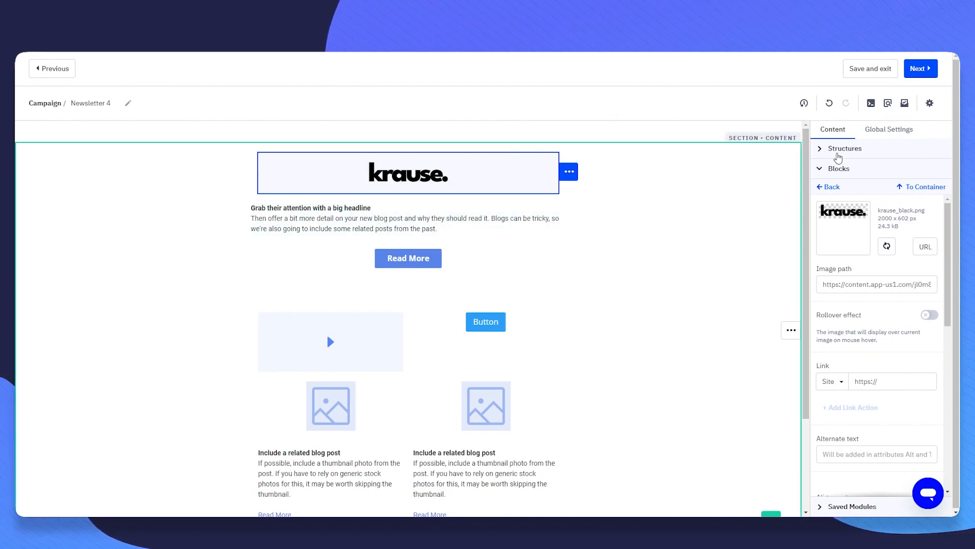
pyautogui.click(934, 74)
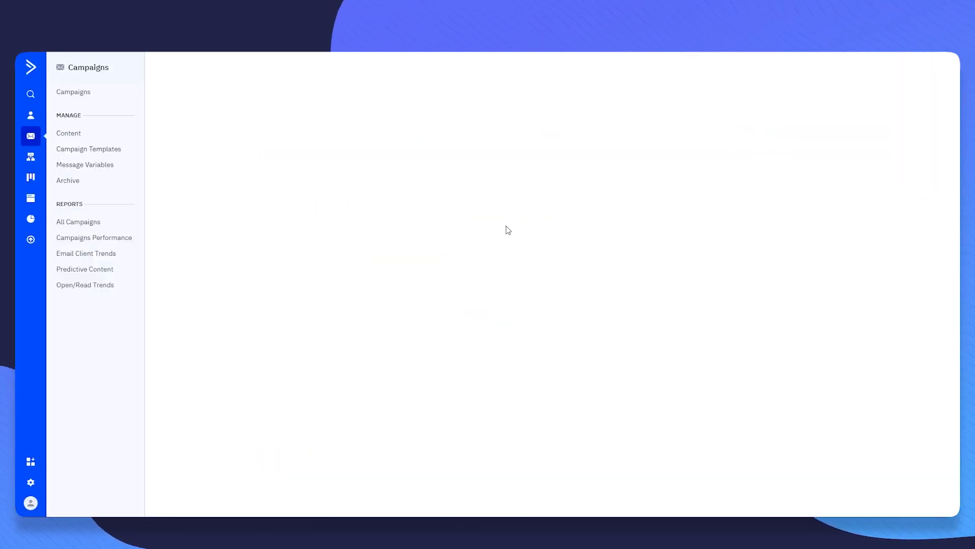
# - Choose Master Contact List as Newsletter 4's recipients
pyautogui.scroll(-4, 379, 254)
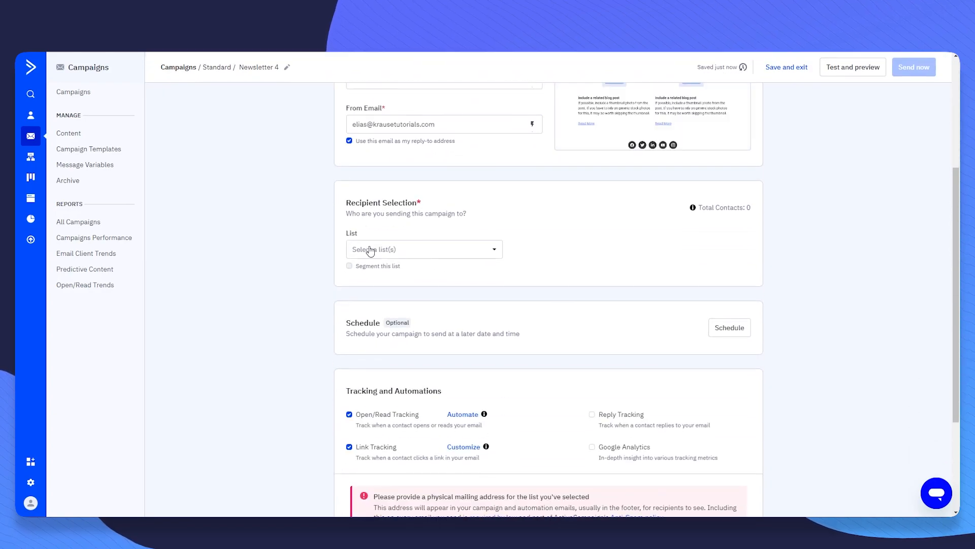
pyautogui.moveTo(354, 203); pyautogui.dragTo(429, 204)
pyautogui.click(308, 253)
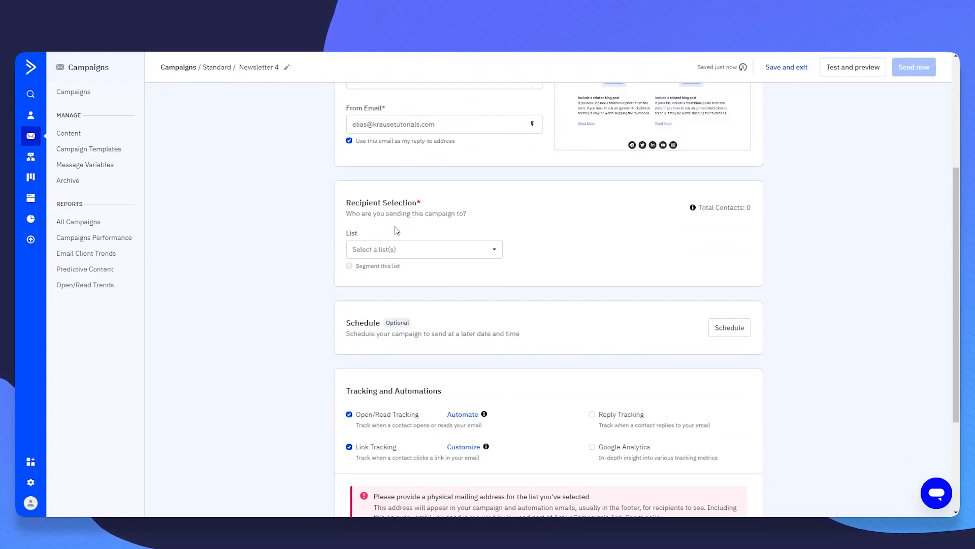
pyautogui.click(385, 256)
pyautogui.click(358, 321)
pyautogui.click(668, 261)
pyautogui.click(423, 256)
pyautogui.click(356, 323)
pyautogui.click(309, 277)
# - Turn on Segment this list and start creating a new segment
pyautogui.click(349, 266)
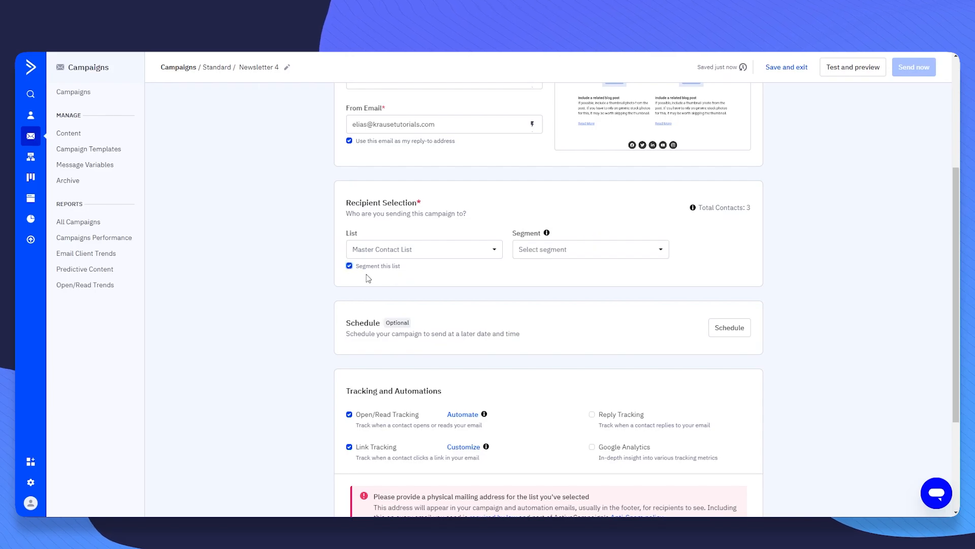
pyautogui.click(551, 258)
pyautogui.click(585, 307)
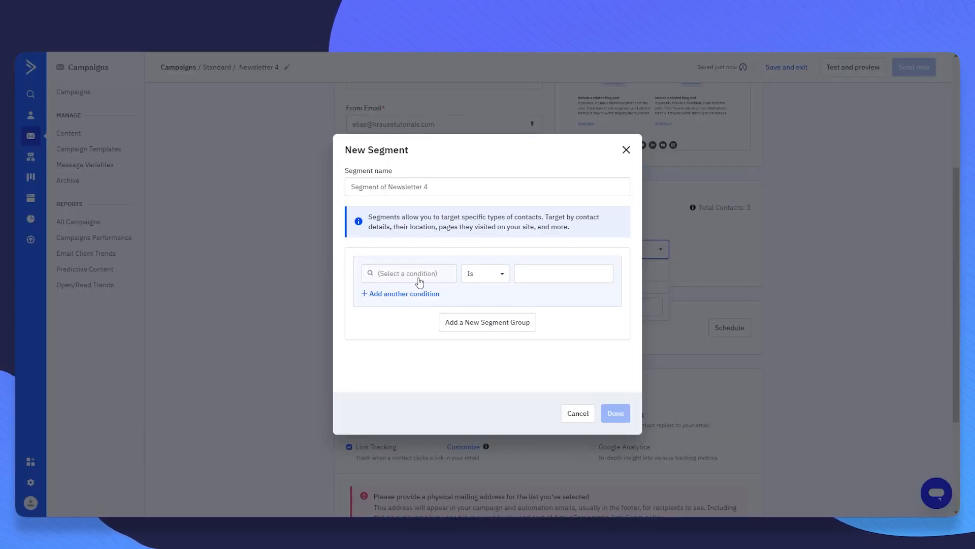
# - Set the segment condition to Actions > Has opened, keeping Any email
pyautogui.moveTo(429, 219); pyautogui.dragTo(546, 221)
pyautogui.click(551, 226)
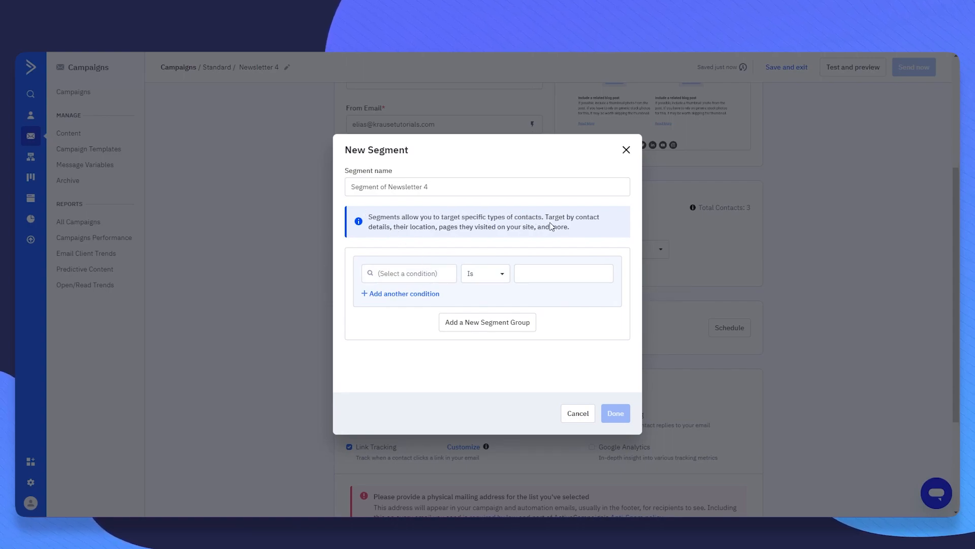
pyautogui.click(434, 275)
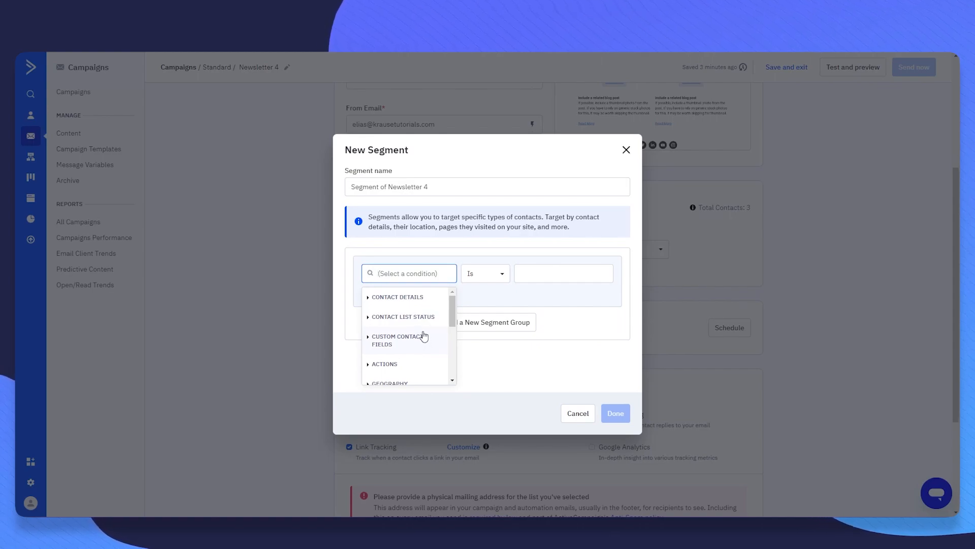
pyautogui.scroll(-3, 421, 338)
pyautogui.scroll(3, 407, 340)
pyautogui.click(398, 346)
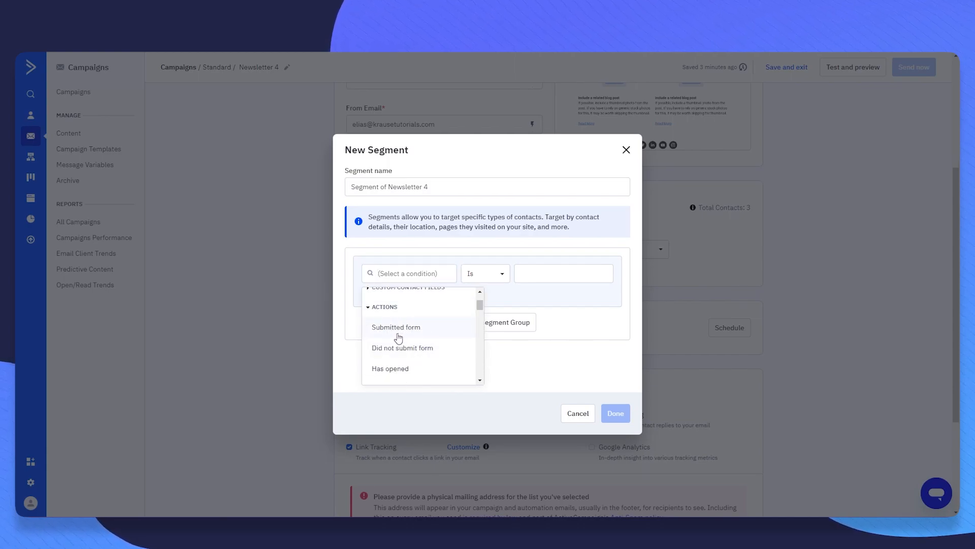
pyautogui.scroll(-1, 419, 333)
pyautogui.scroll(1, 420, 334)
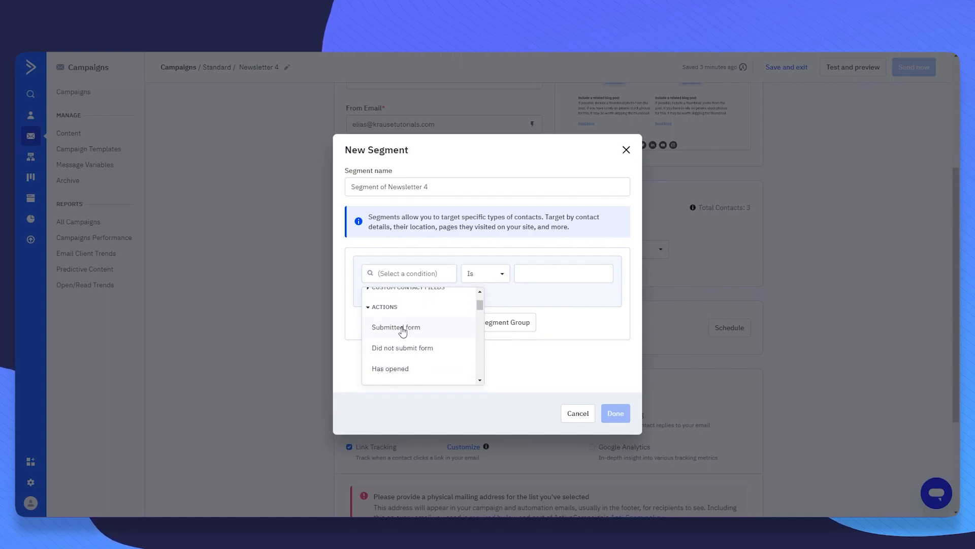
pyautogui.scroll(-1, 419, 331)
pyautogui.click(394, 327)
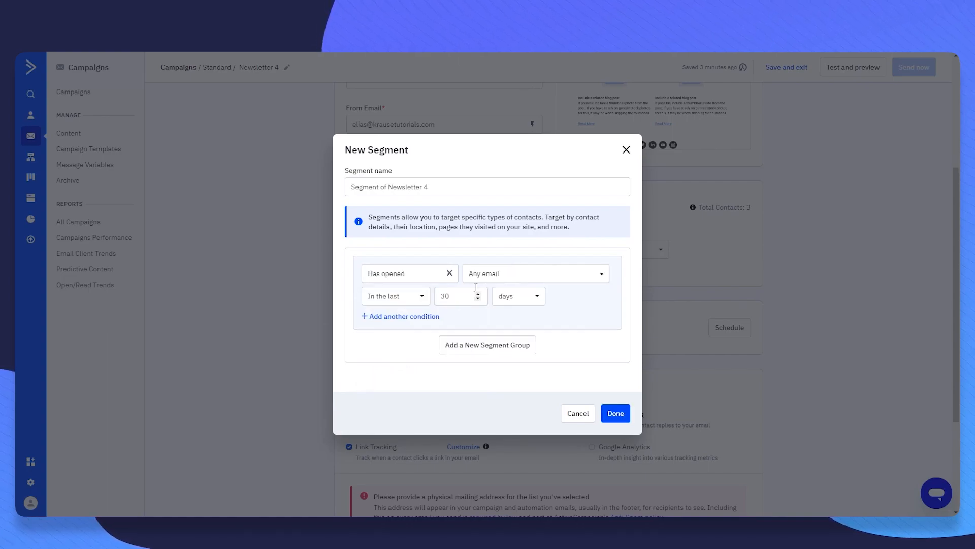
pyautogui.click(505, 275)
pyautogui.click(510, 275)
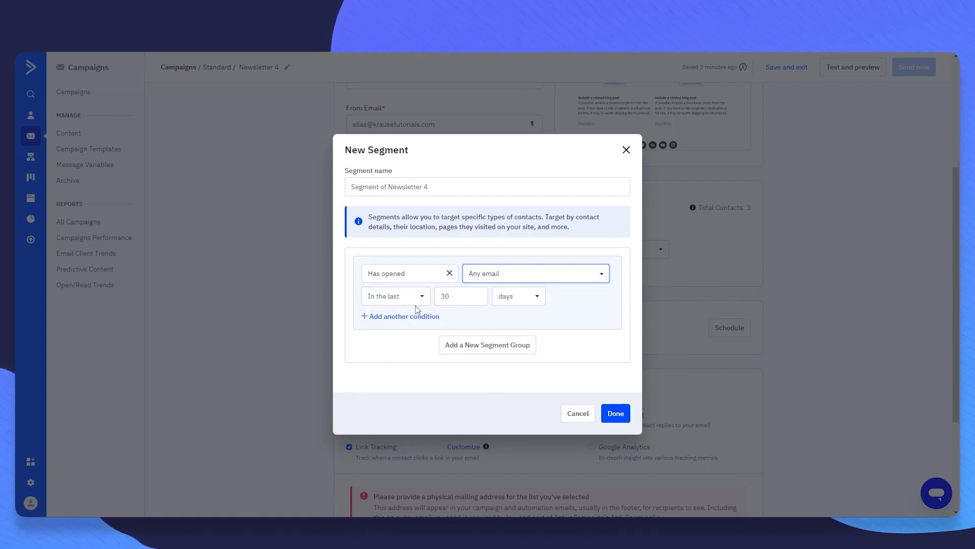
# - Remove a trial second condition, keep AND joining, and save the segment
pyautogui.click(414, 317)
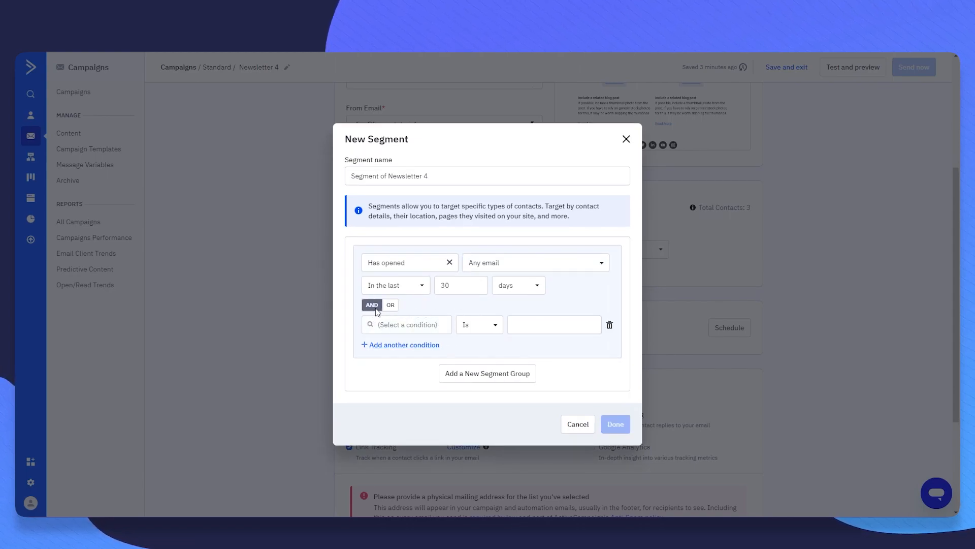
pyautogui.click(391, 305)
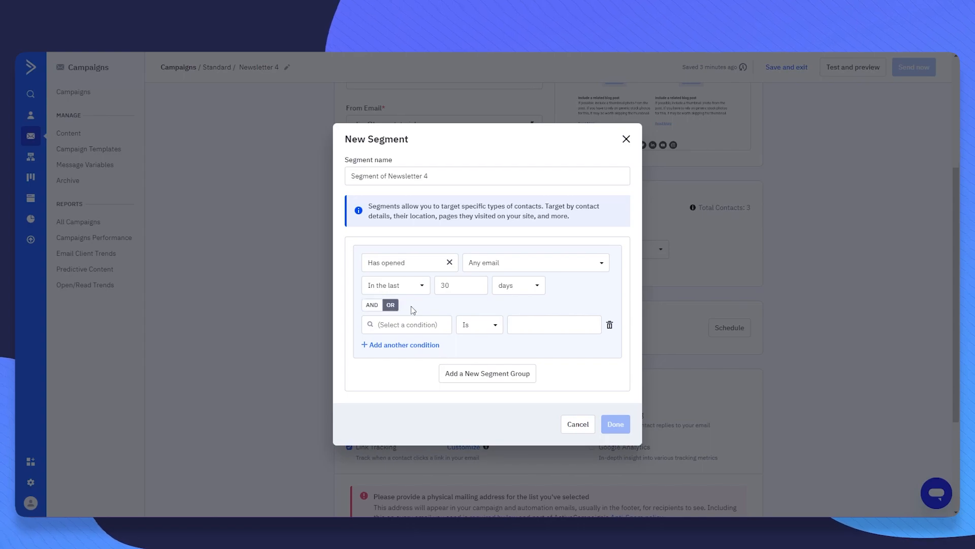
pyautogui.click(376, 305)
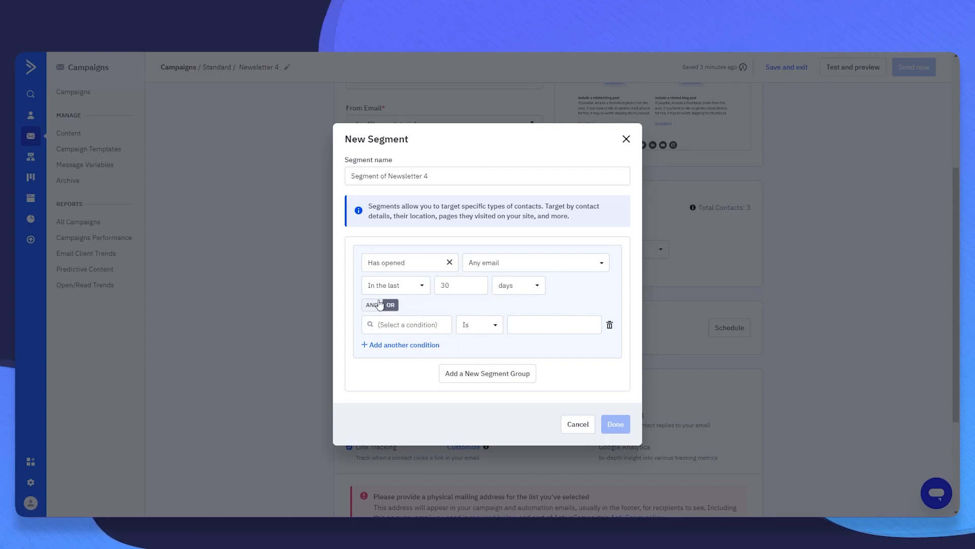
pyautogui.click(609, 325)
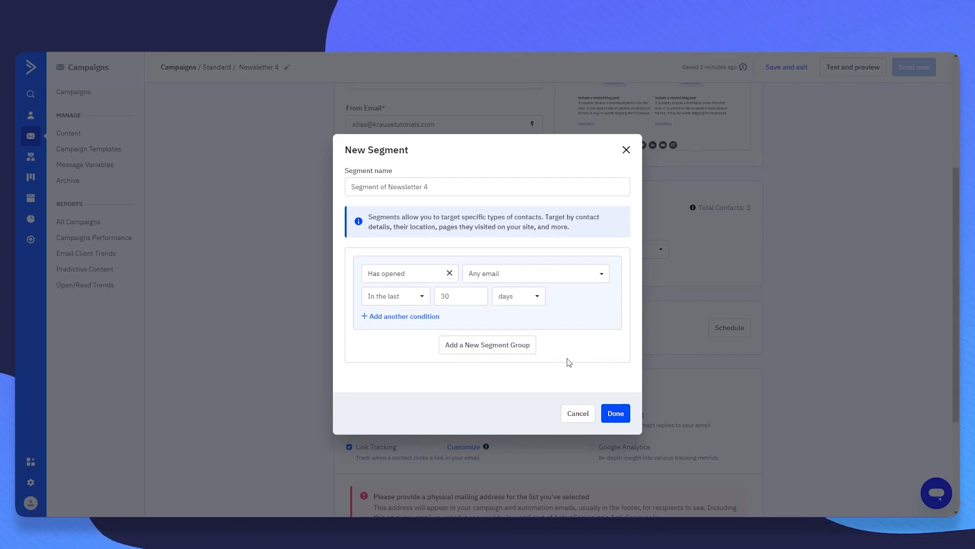
pyautogui.click(616, 413)
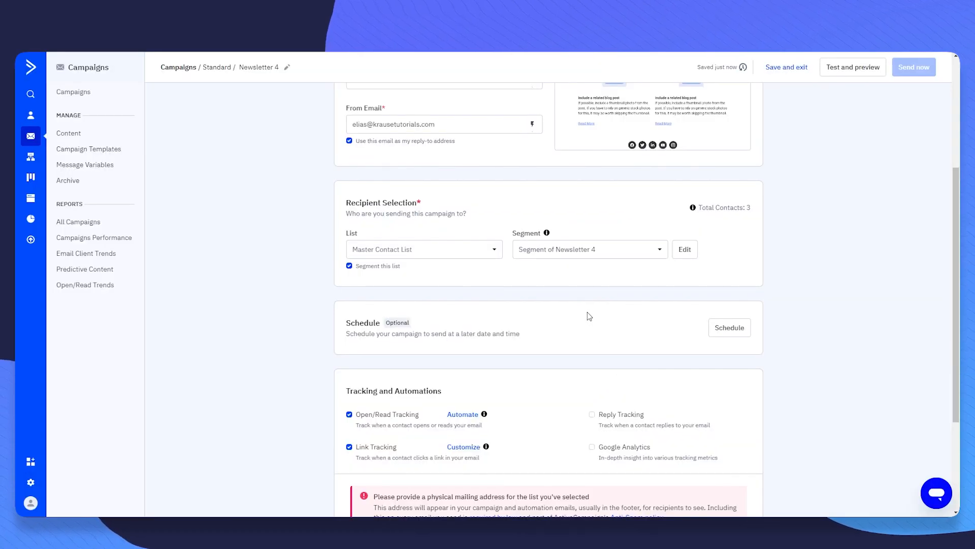
# - Set the delivery date to January 20, 2024 at 12:46 and save the schedule
pyautogui.scroll(5, 540, 299)
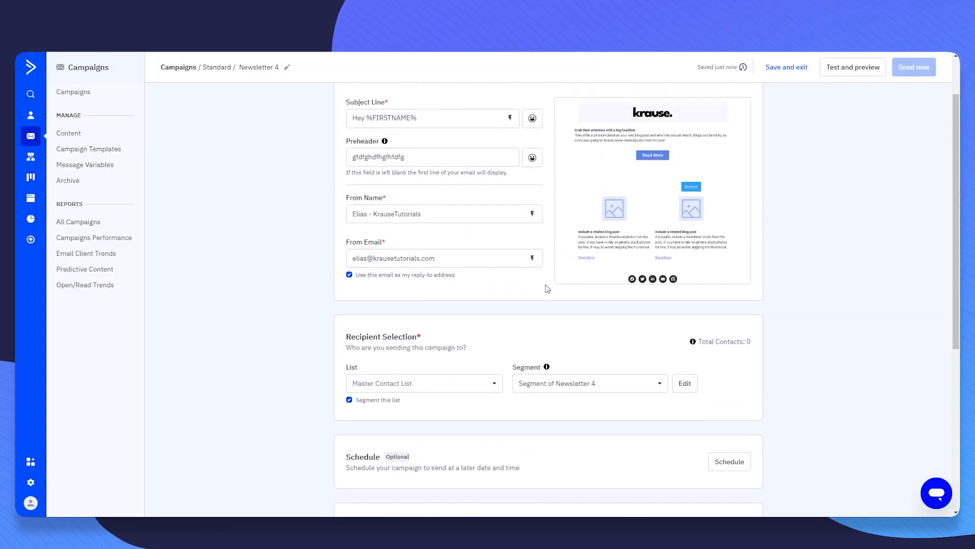
pyautogui.scroll(-3, 814, 287)
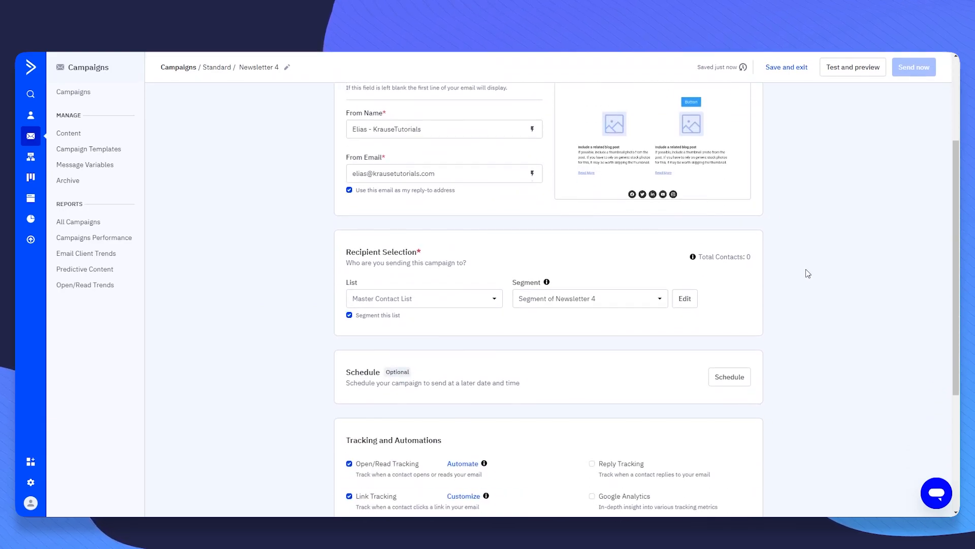
pyautogui.scroll(-2, 688, 322)
pyautogui.moveTo(345, 273); pyautogui.dragTo(395, 273)
pyautogui.click(401, 273)
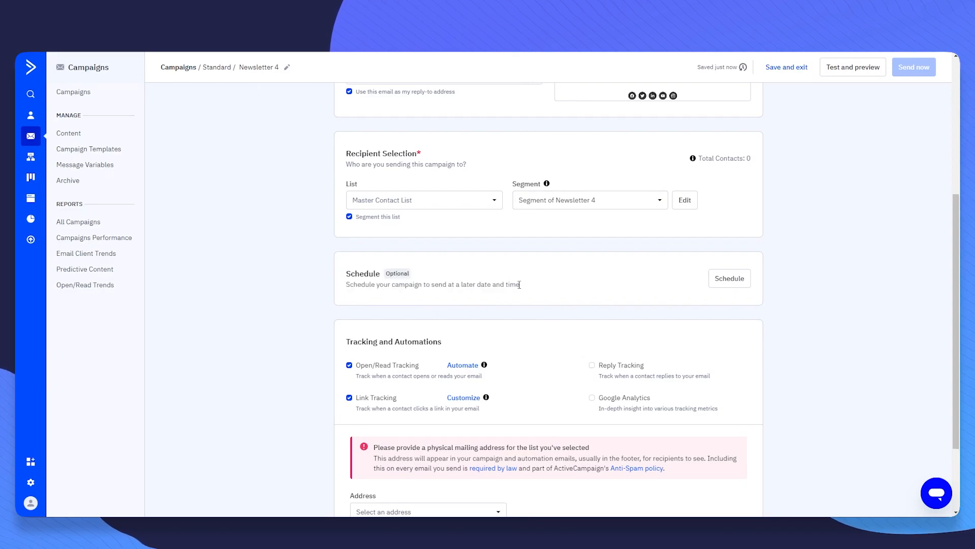
pyautogui.click(721, 282)
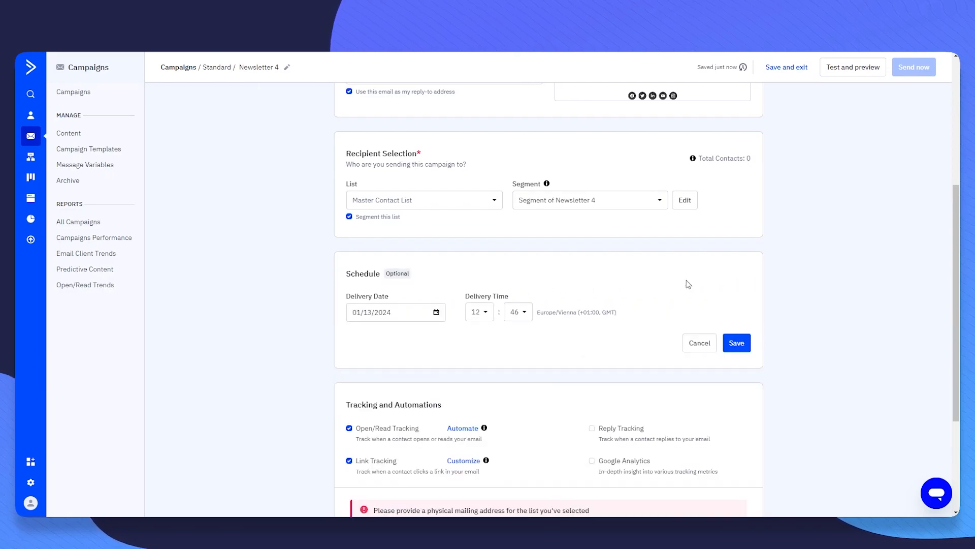
pyautogui.click(381, 312)
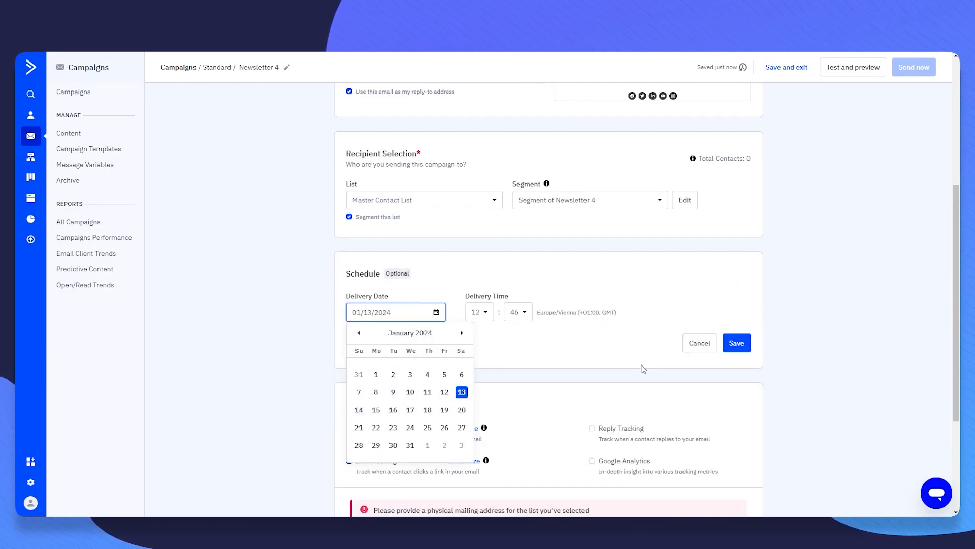
pyautogui.click(736, 342)
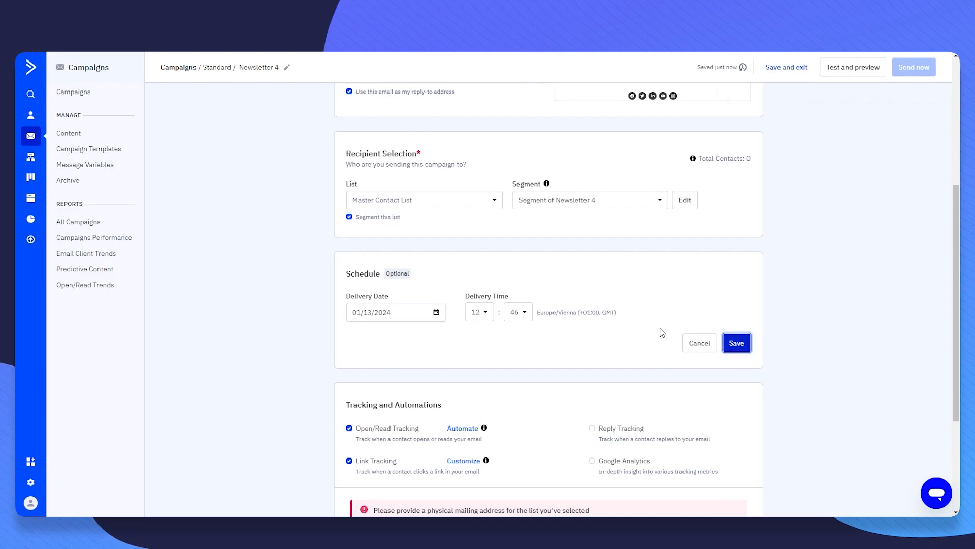
pyautogui.click(423, 320)
pyautogui.click(447, 414)
pyautogui.click(737, 342)
# - Review the tracking options and turn on reply tracking
pyautogui.scroll(-3, 381, 394)
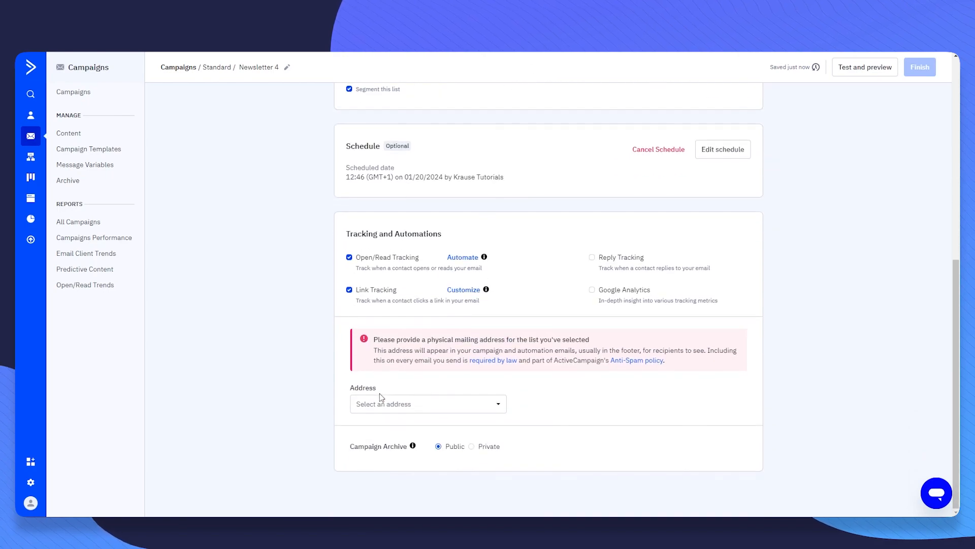
pyautogui.moveTo(339, 236); pyautogui.dragTo(309, 237)
pyautogui.click(470, 235)
pyautogui.click(487, 234)
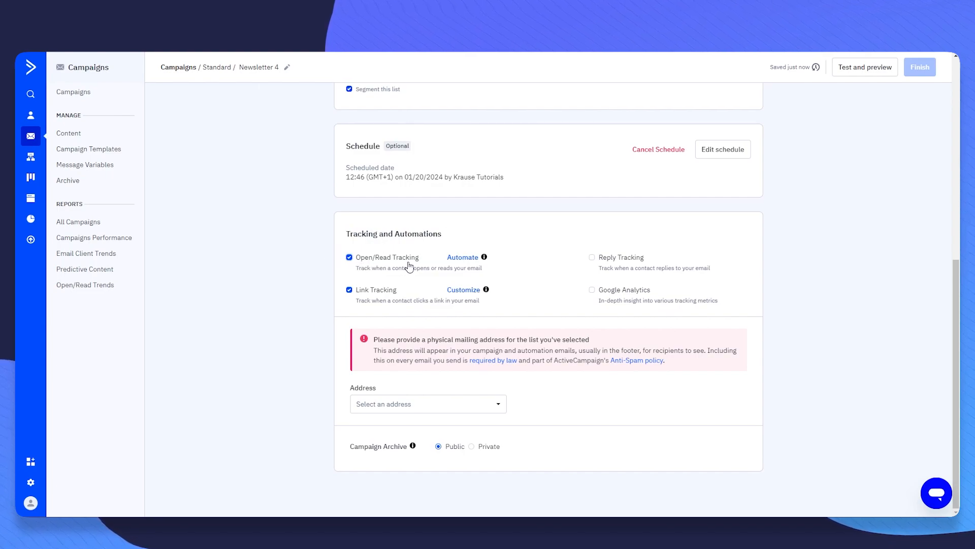
pyautogui.moveTo(358, 277); pyautogui.dragTo(496, 278)
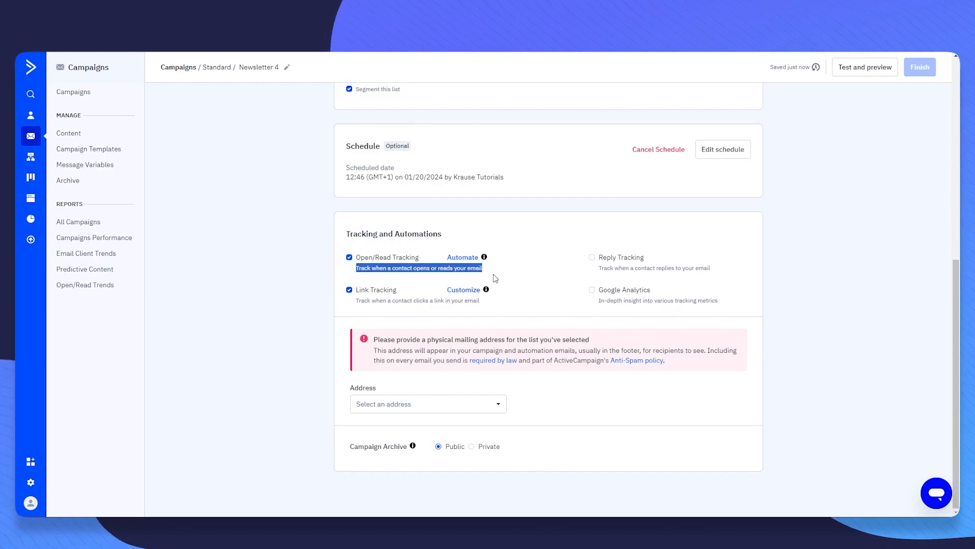
pyautogui.click(535, 281)
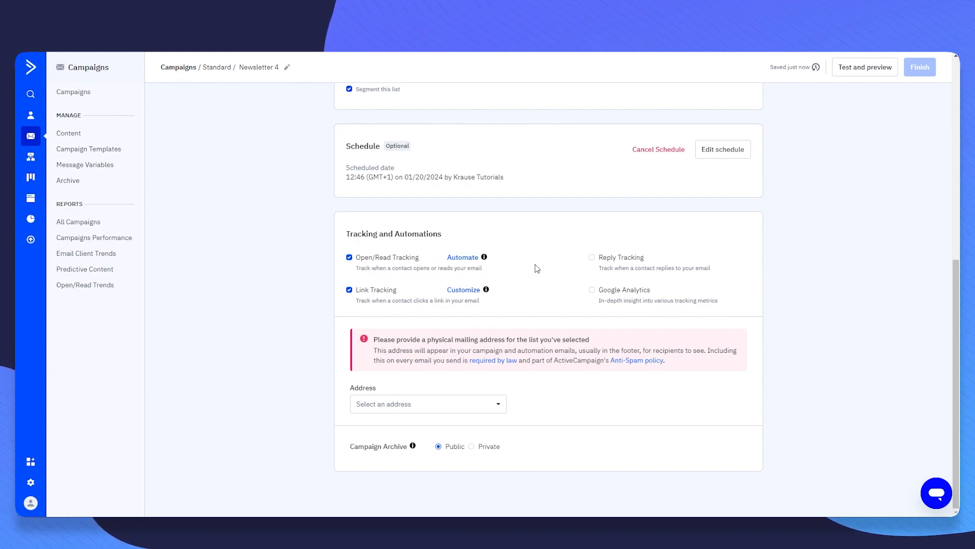
pyautogui.moveTo(599, 269); pyautogui.dragTo(735, 271)
pyautogui.click(731, 271)
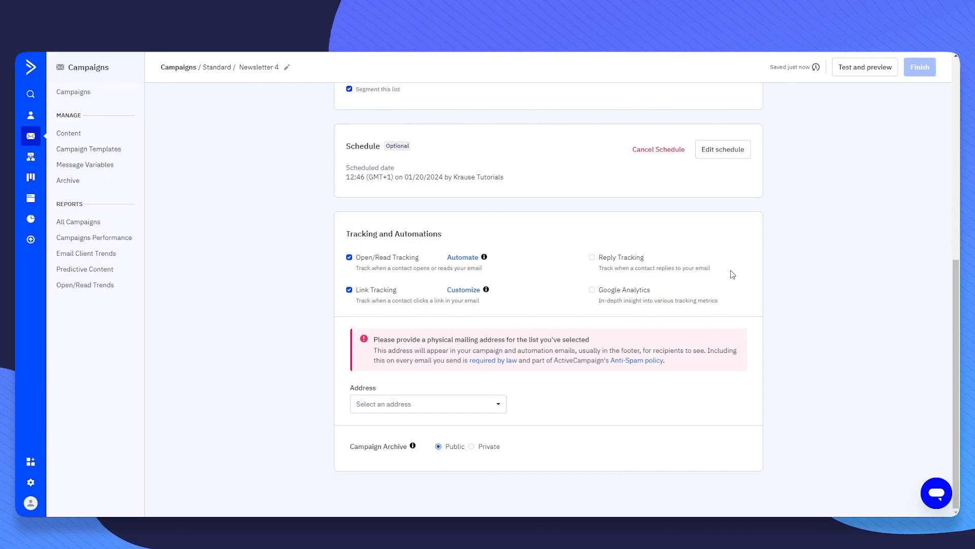
pyautogui.click(592, 257)
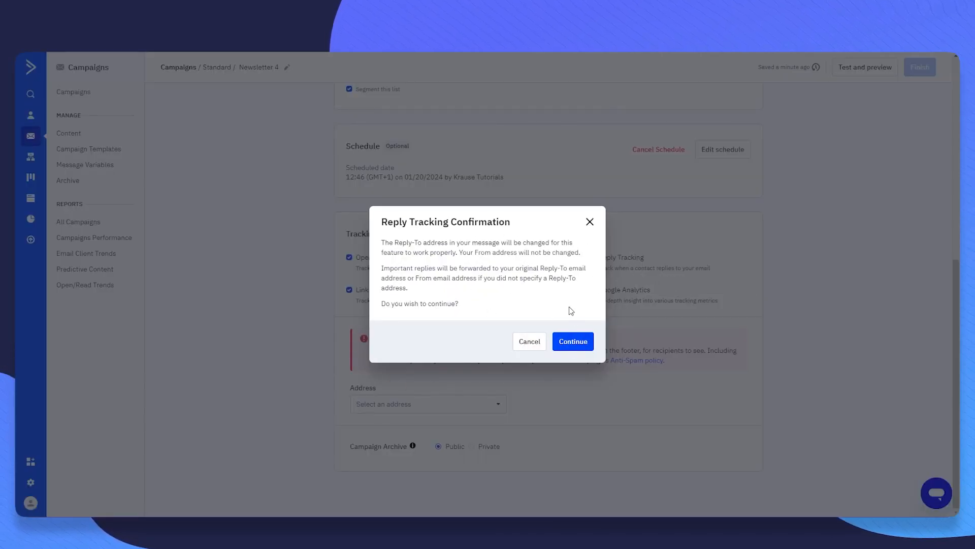
pyautogui.click(585, 341)
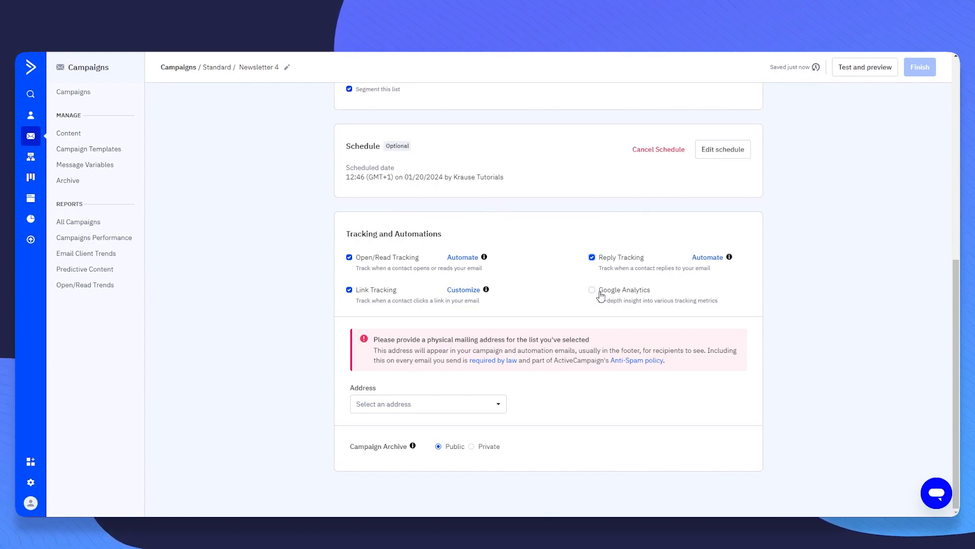
# - Check the Google Analytics and mailing address notes, then reveal the mailing address choices
pyautogui.moveTo(599, 294); pyautogui.dragTo(690, 296)
pyautogui.click(774, 304)
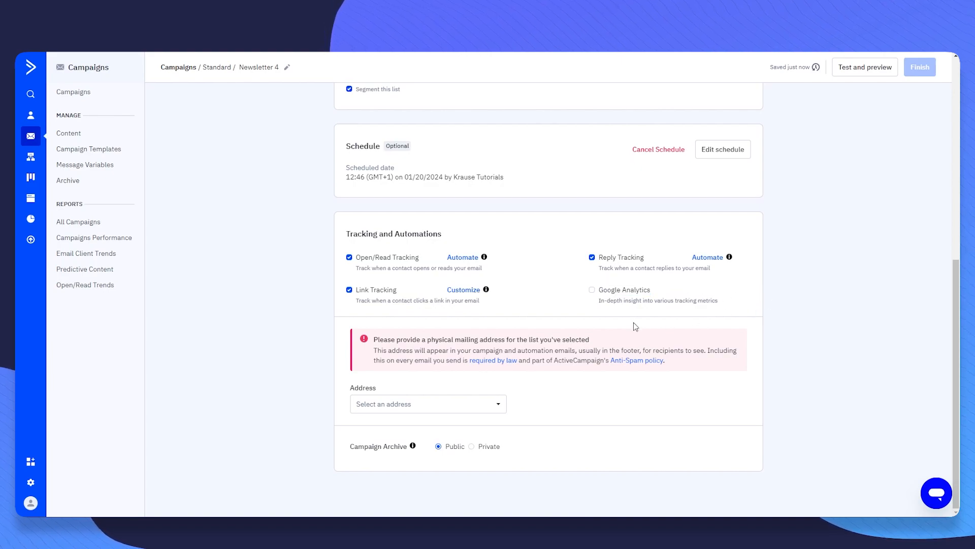
pyautogui.moveTo(595, 315); pyautogui.dragTo(747, 307)
pyautogui.click(747, 307)
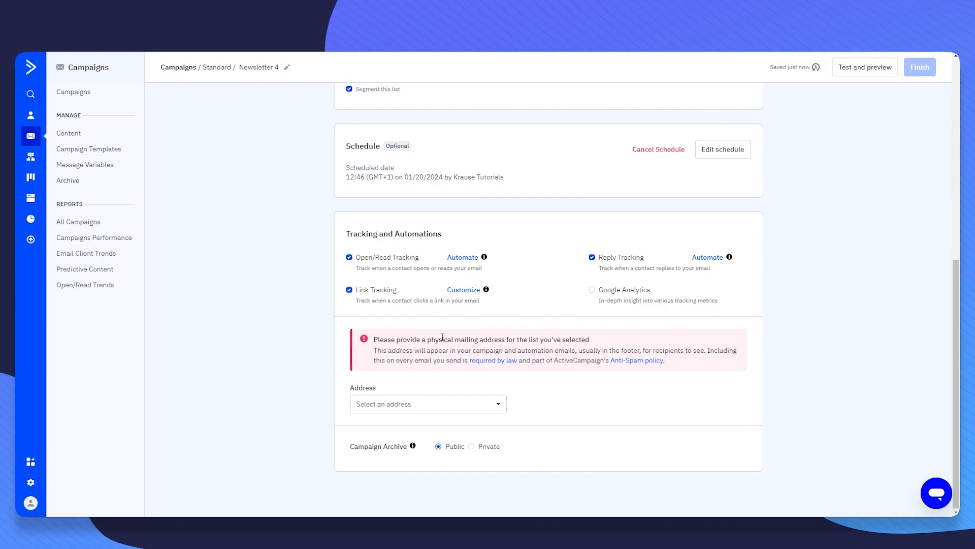
pyautogui.moveTo(374, 339); pyautogui.dragTo(560, 338)
pyautogui.click(577, 337)
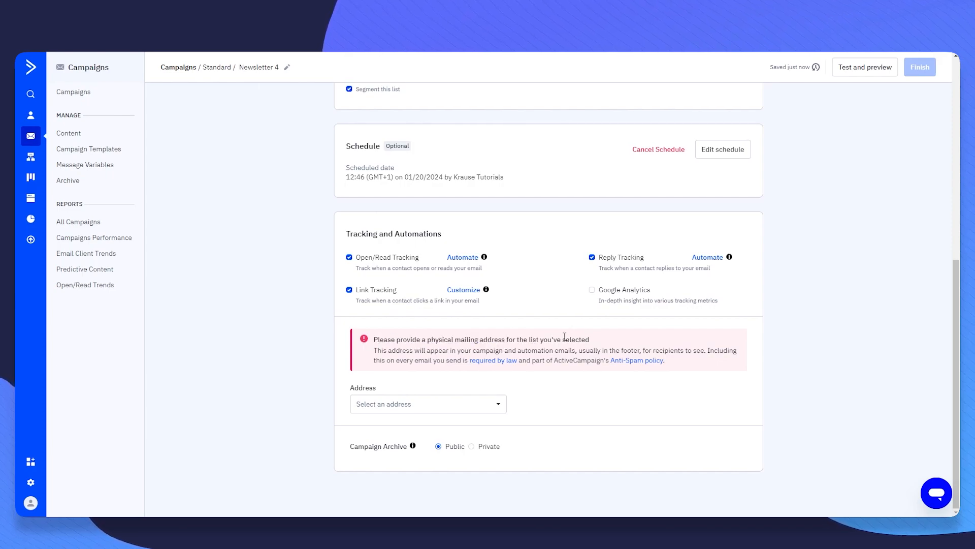
pyautogui.click(394, 406)
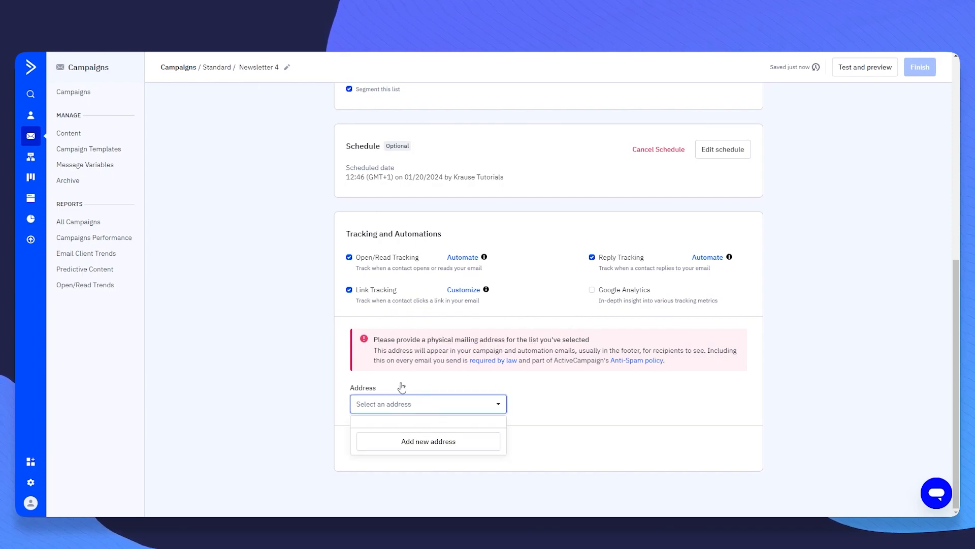
# - Enter a new mailing address: company ABC Company, 123 Sate St., city Chicago
pyautogui.click(449, 445)
pyautogui.click(419, 219)
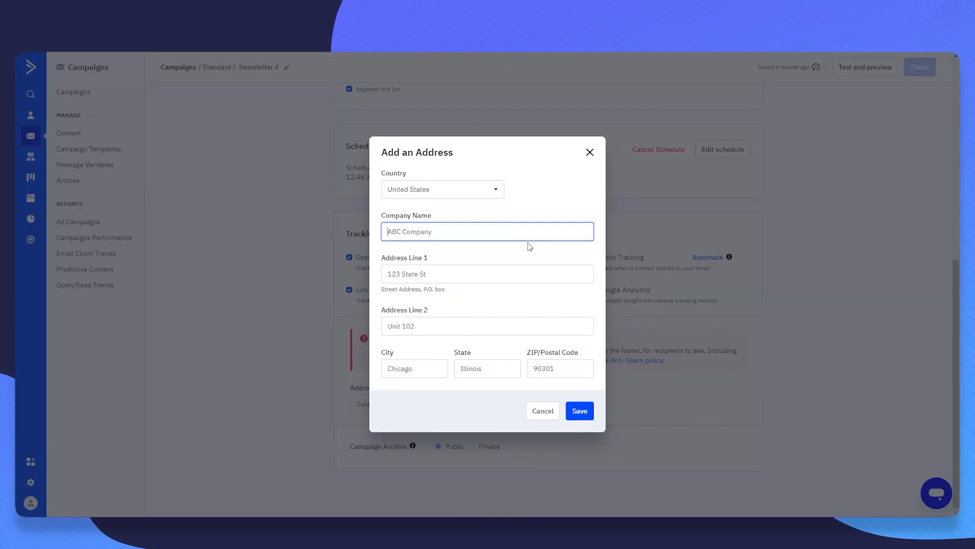
pyautogui.write('ABC Company')
pyautogui.press('Tab')
pyautogui.write('123 Sate St.')
pyautogui.press('Tab')
pyautogui.press('Tab')
pyautogui.write('C')
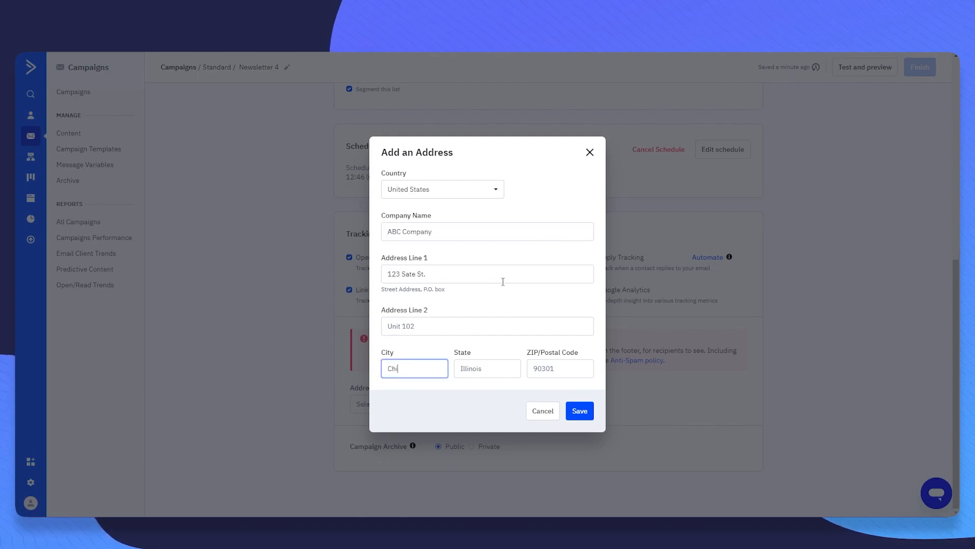
pyautogui.write('hicagh')
pyautogui.press('BackSpace')
pyautogui.write('o')
pyautogui.press('Tab')
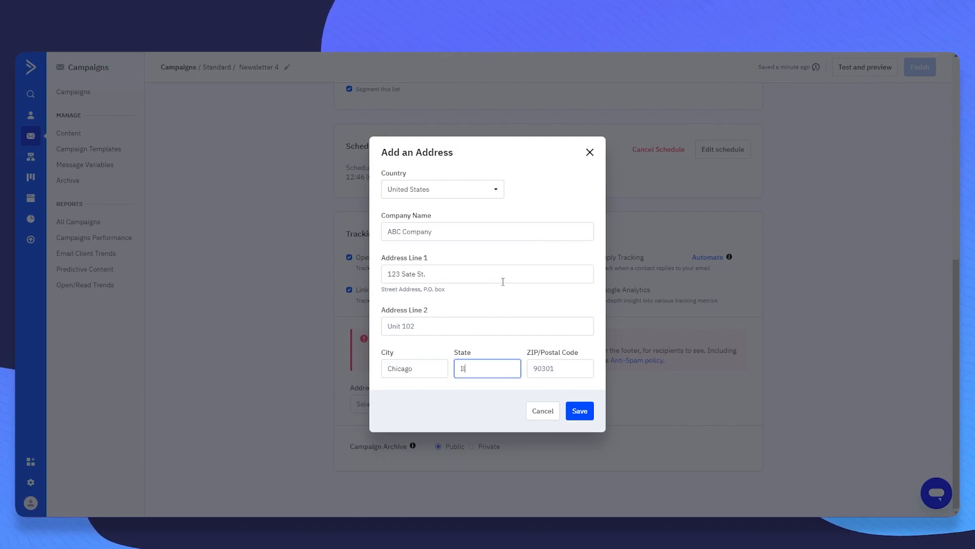
pyautogui.press('Tab')
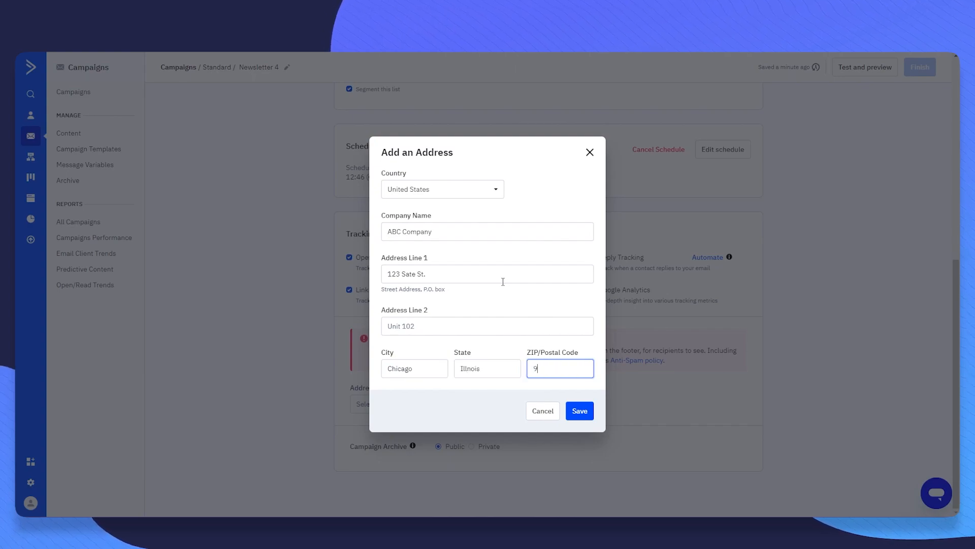
pyautogui.click(489, 306)
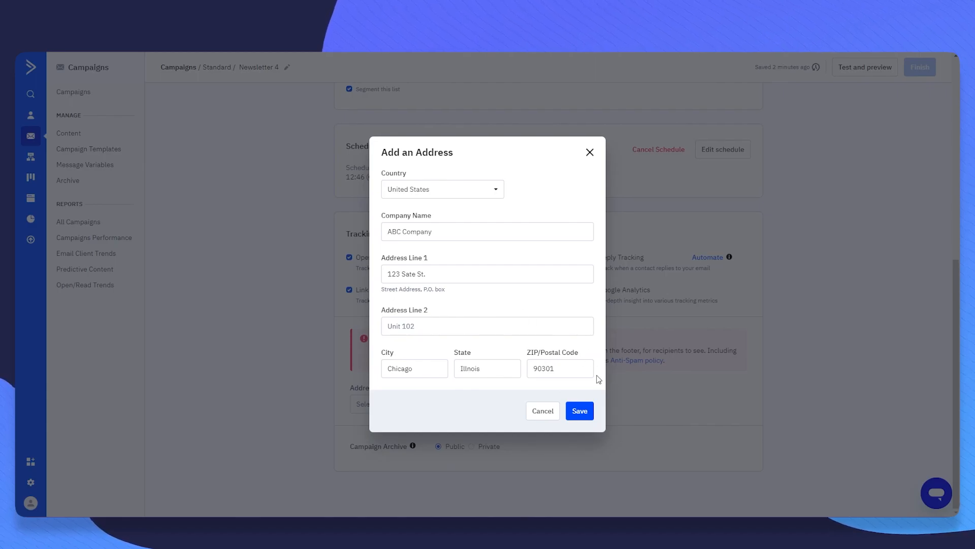
# - Save the address without storing it in Chrome, view the Campaign Archive explanation, and finish scheduling
pyautogui.click(579, 410)
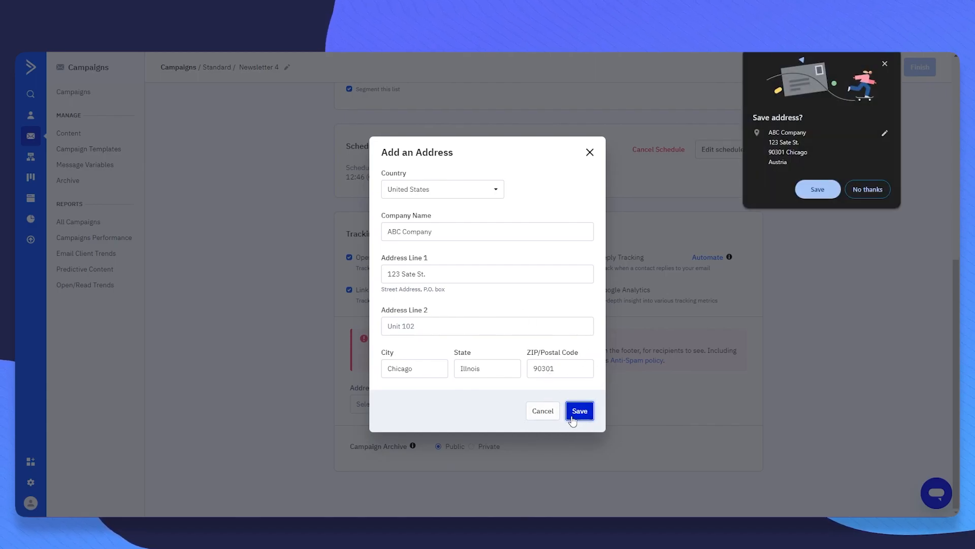
pyautogui.click(866, 189)
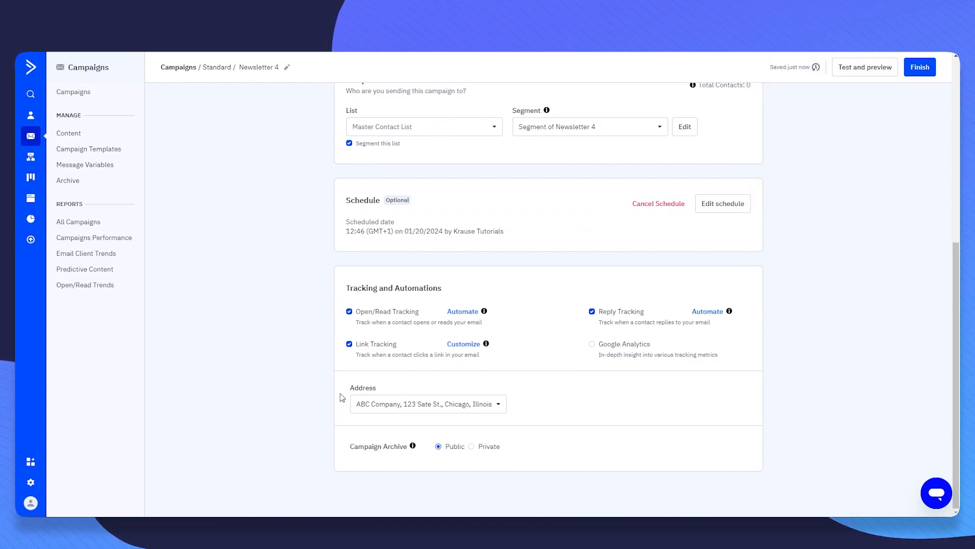
pyautogui.moveTo(345, 449); pyautogui.dragTo(399, 447)
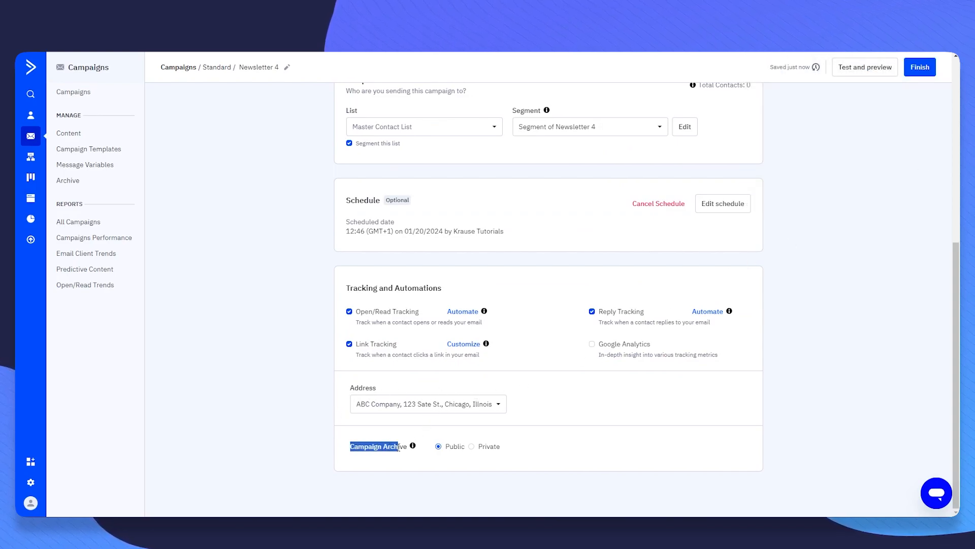
pyautogui.click(412, 447)
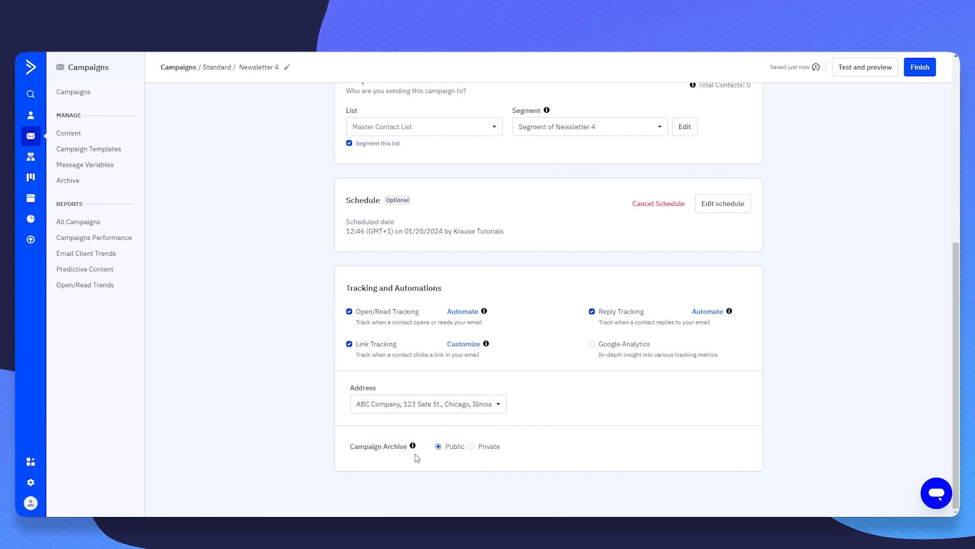
pyautogui.scroll(5, 534, 340)
pyautogui.click(920, 66)
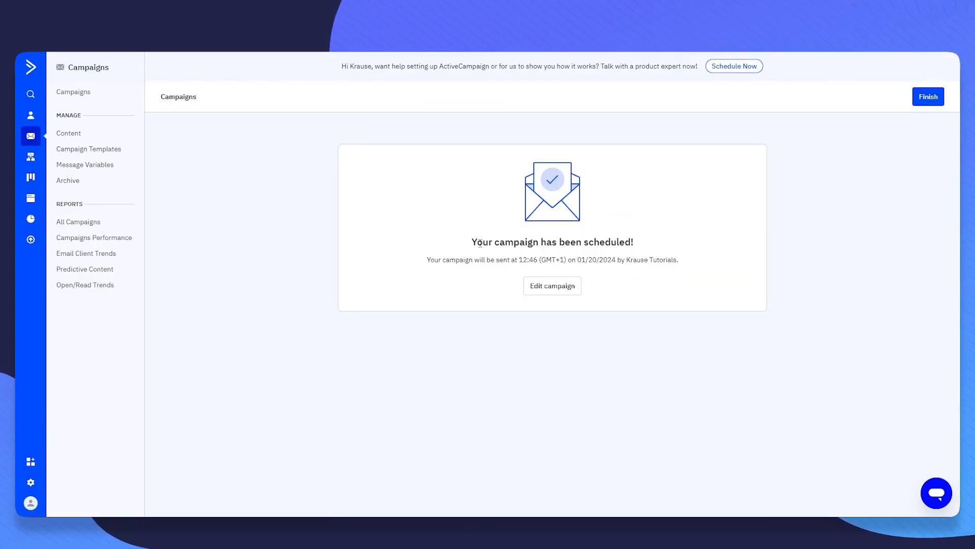
# - Highlight the confirmation that Newsletter 4 is scheduled for 12:46 on 01/20/2024
pyautogui.moveTo(456, 246); pyautogui.dragTo(708, 246)
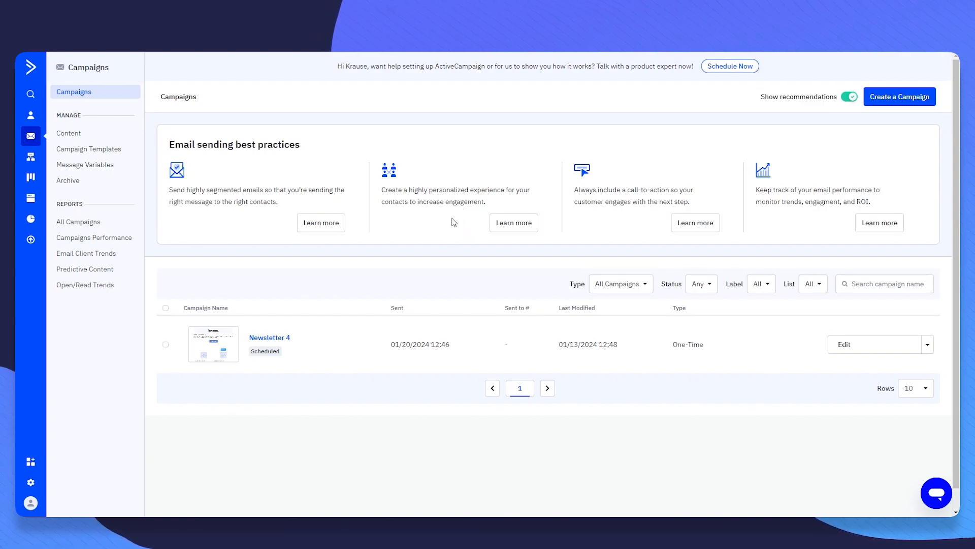
# - Go to the Automations section and open the Create an Automation recipe dialog
pyautogui.click(31, 158)
pyautogui.scroll(-2, 358, 211)
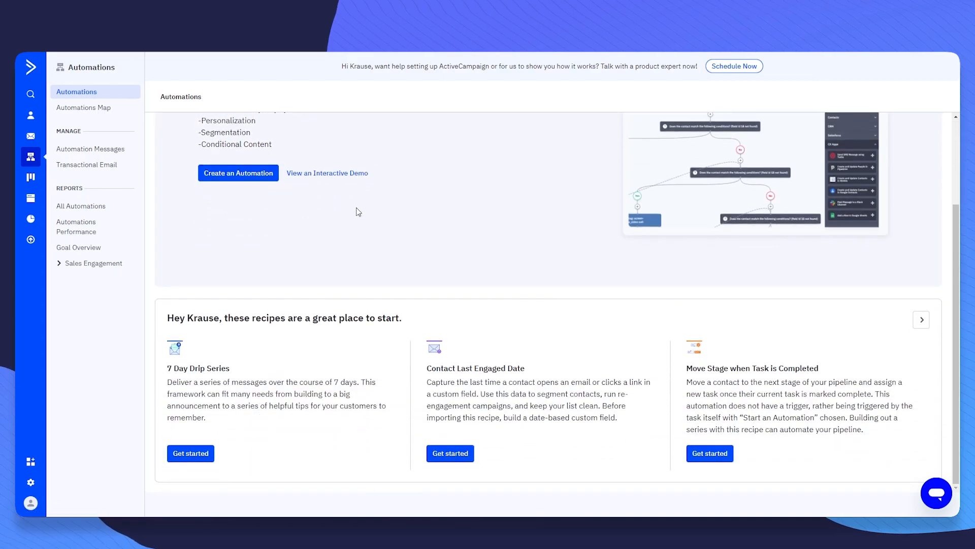
pyautogui.scroll(2, 358, 211)
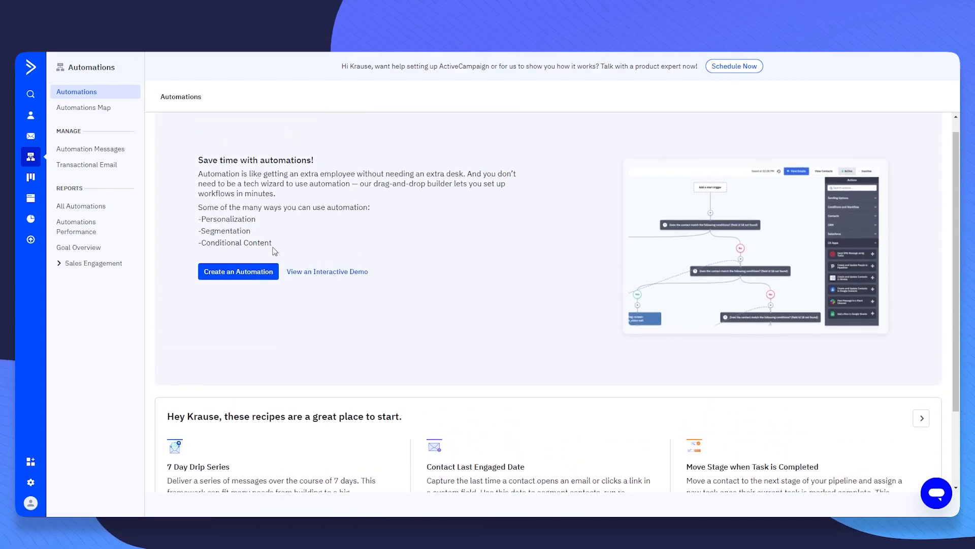
pyautogui.click(240, 275)
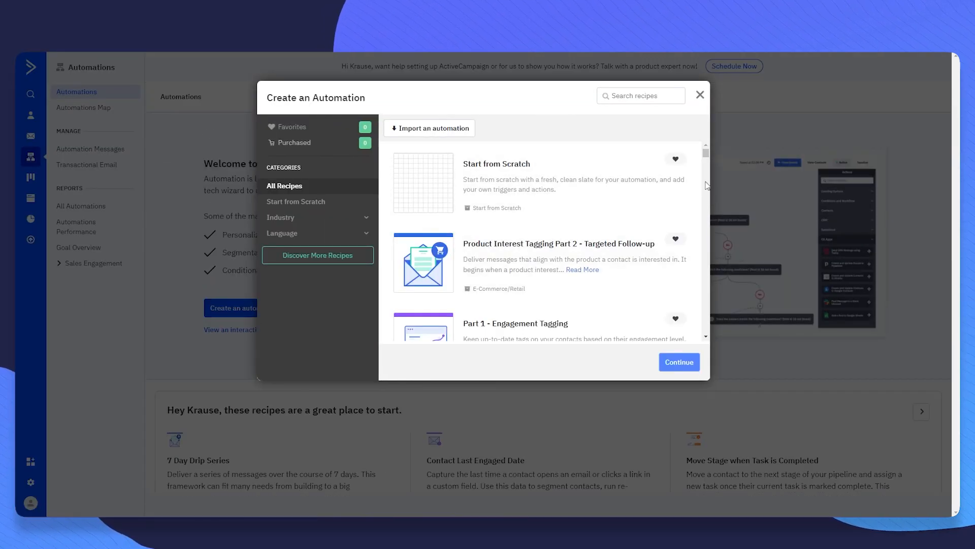
# - Search the recipes for 'Shopify', browse the matching results, and select the search term
pyautogui.moveTo(706, 151); pyautogui.dragTo(563, 118)
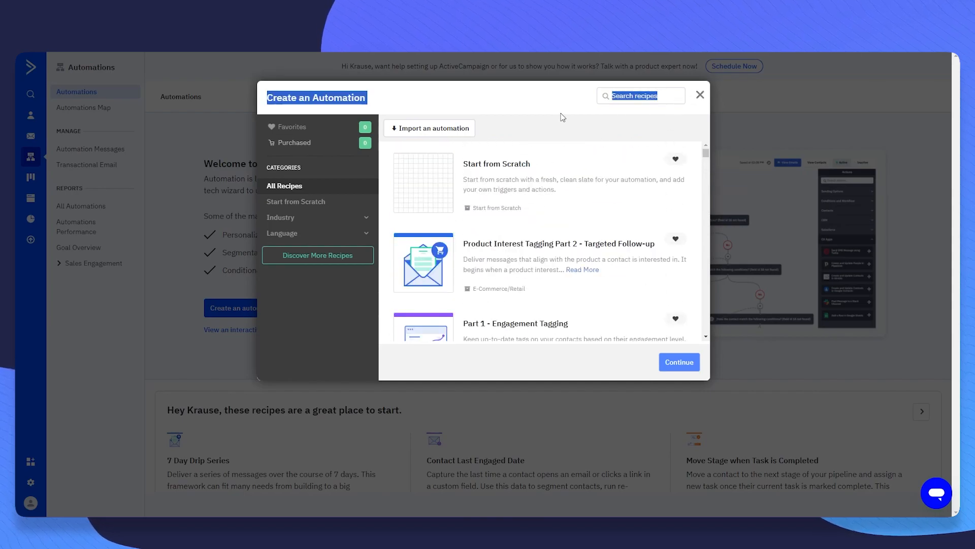
pyautogui.click(682, 100)
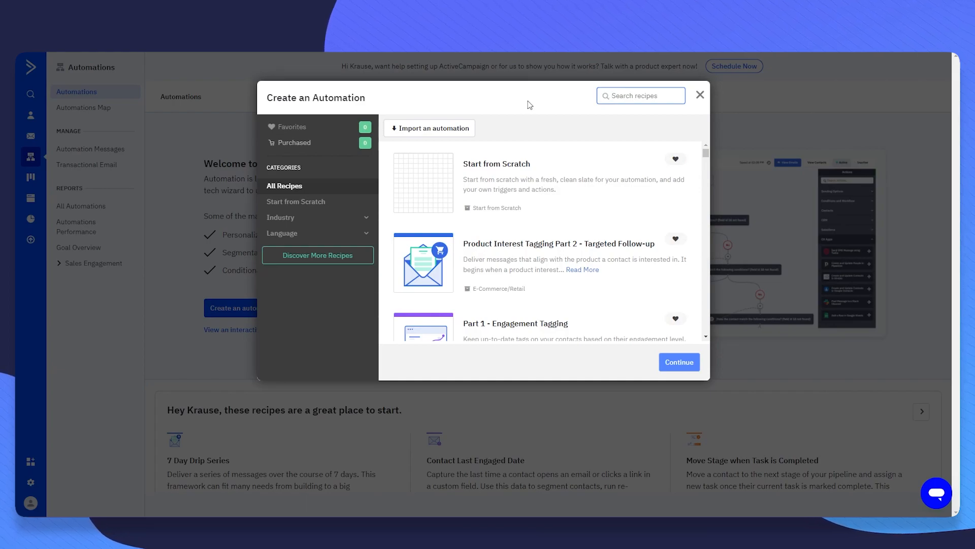
pyautogui.write('Shopify')
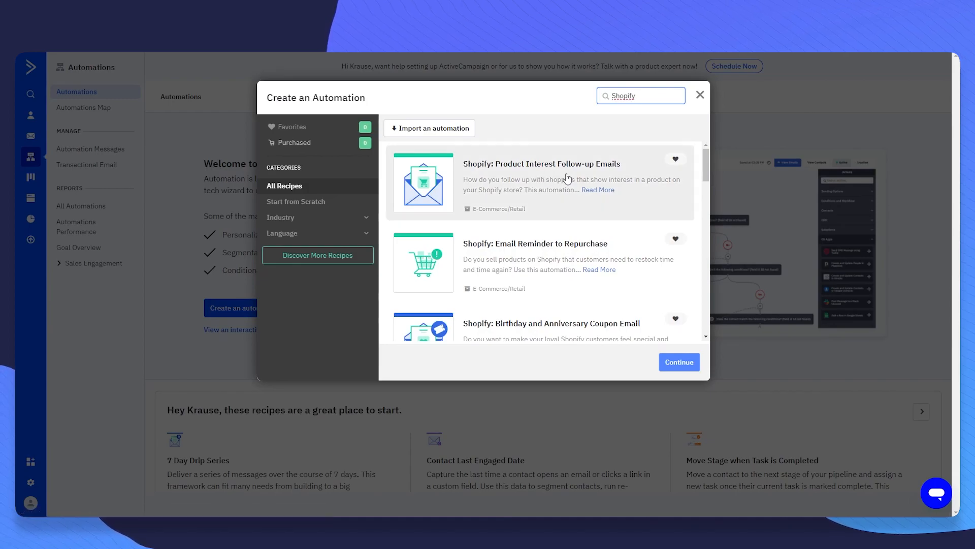
pyautogui.scroll(-5, 584, 218)
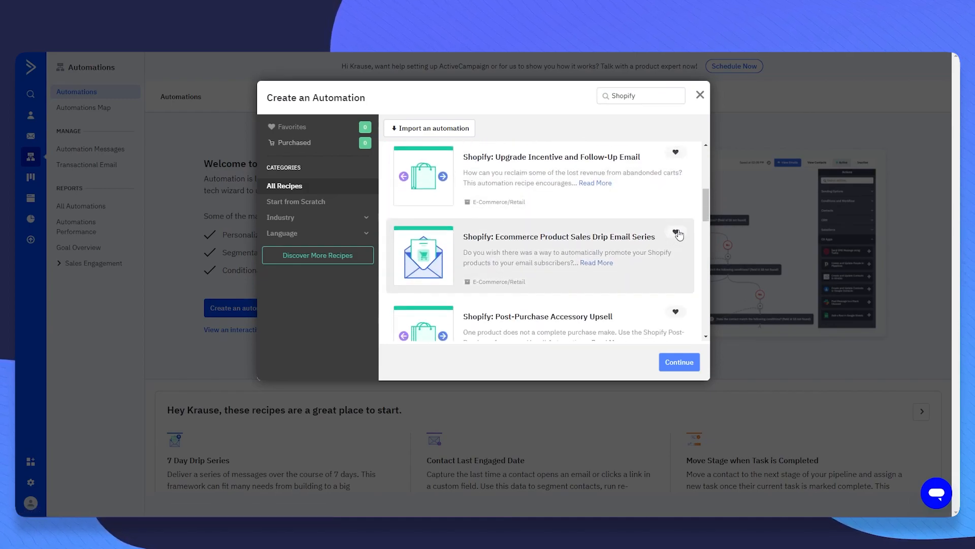
pyautogui.moveTo(709, 201); pyautogui.dragTo(708, 163)
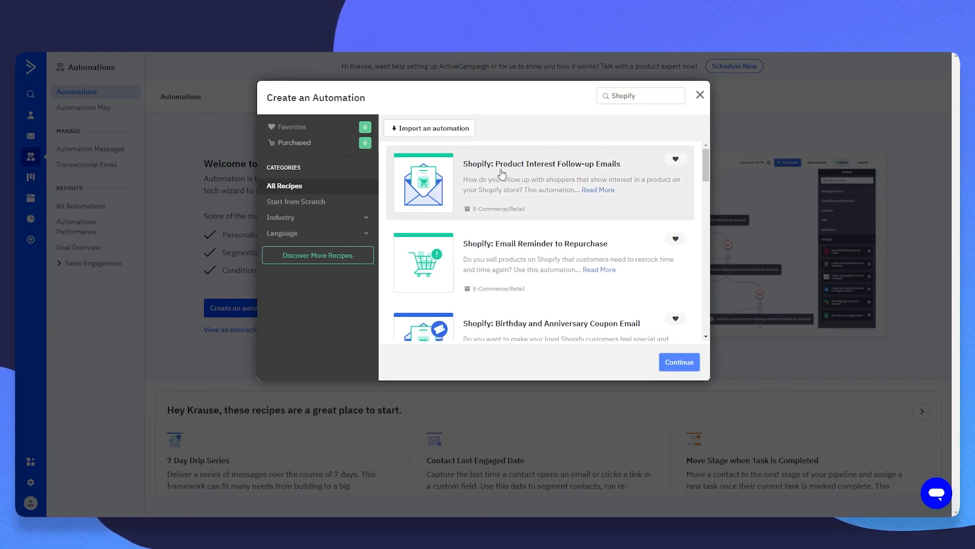
pyautogui.scroll(-2, 610, 175)
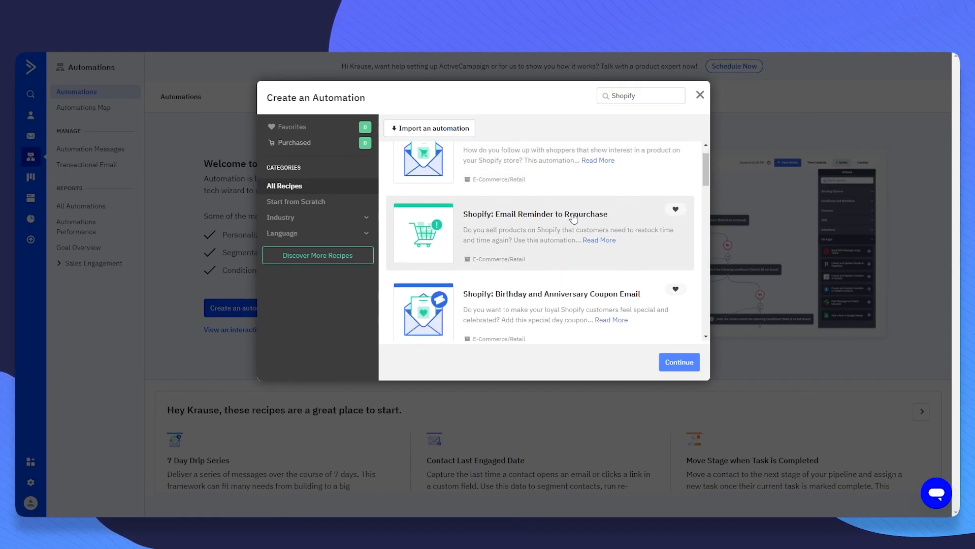
pyautogui.scroll(-1, 593, 224)
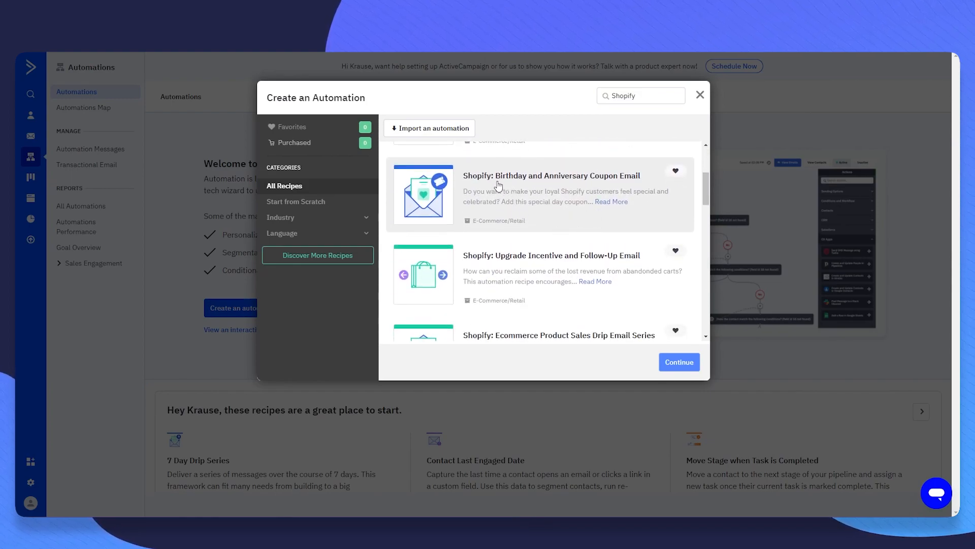
pyautogui.scroll(-4, 609, 196)
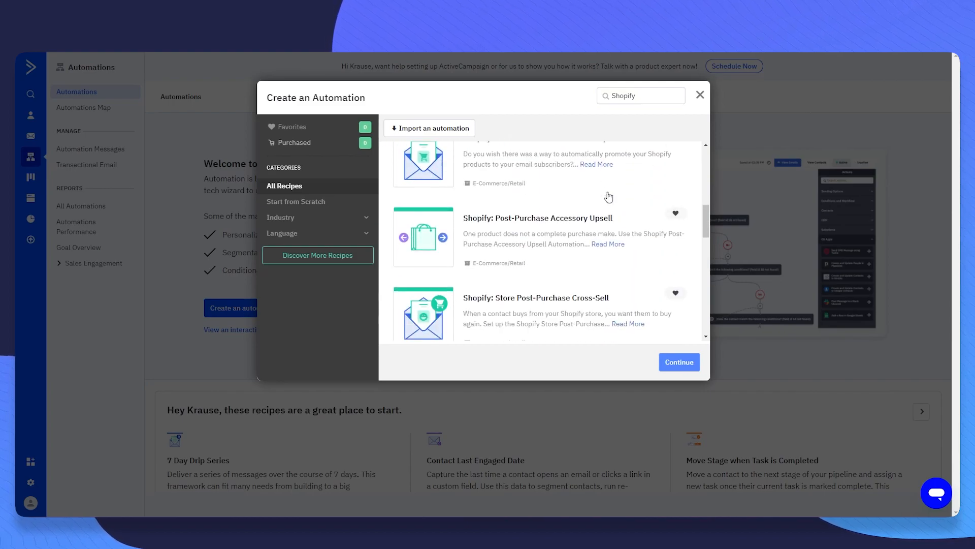
pyautogui.scroll(-6, 594, 246)
pyautogui.scroll(5, 611, 274)
pyautogui.scroll(3, 611, 274)
pyautogui.doubleClick(668, 95)
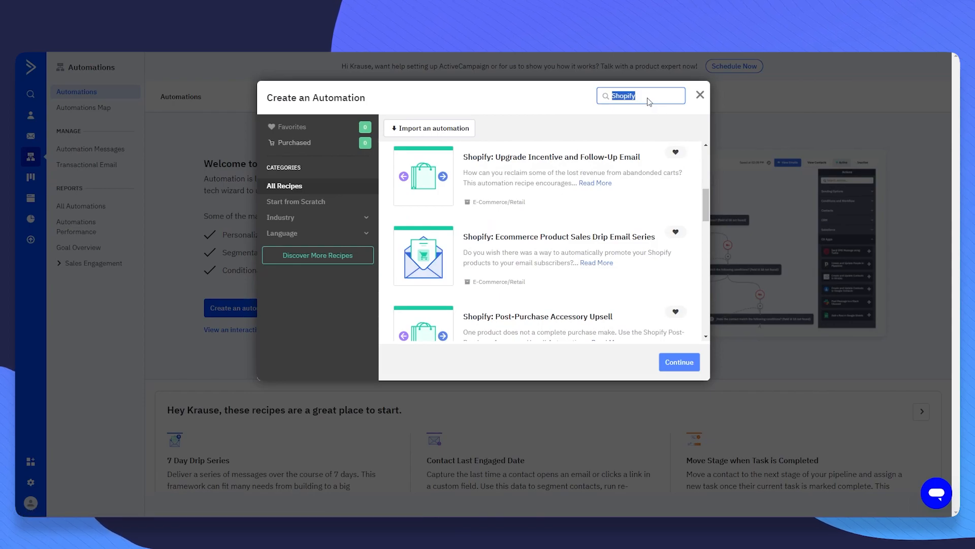
# - Clear the search and try the German, Italian, Spanish, French and Portuguese language filters
pyautogui.press('BackSpace')
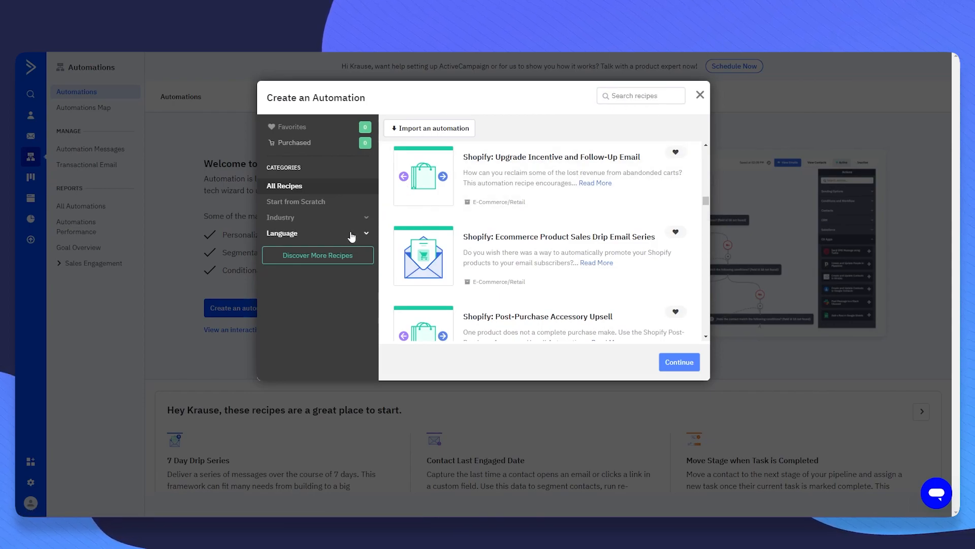
pyautogui.click(349, 234)
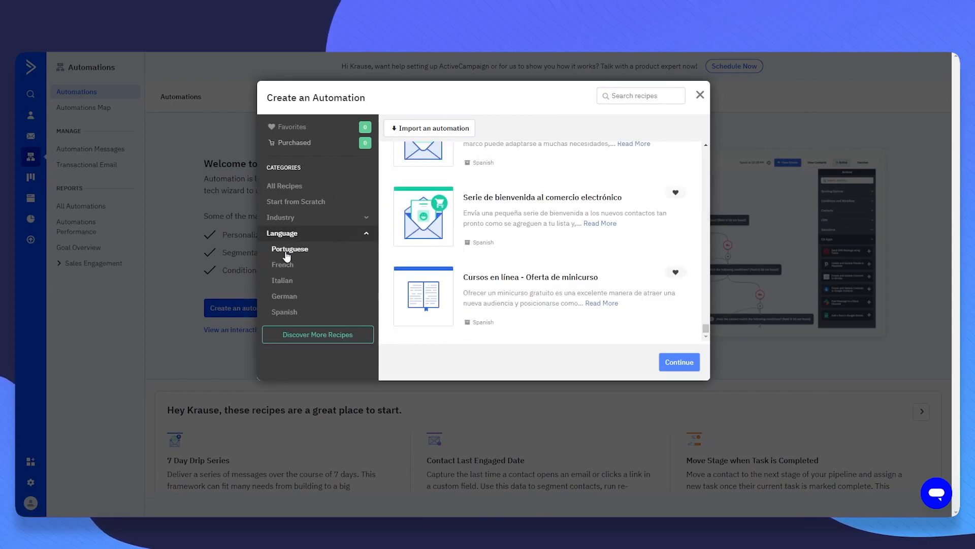
pyautogui.click(288, 297)
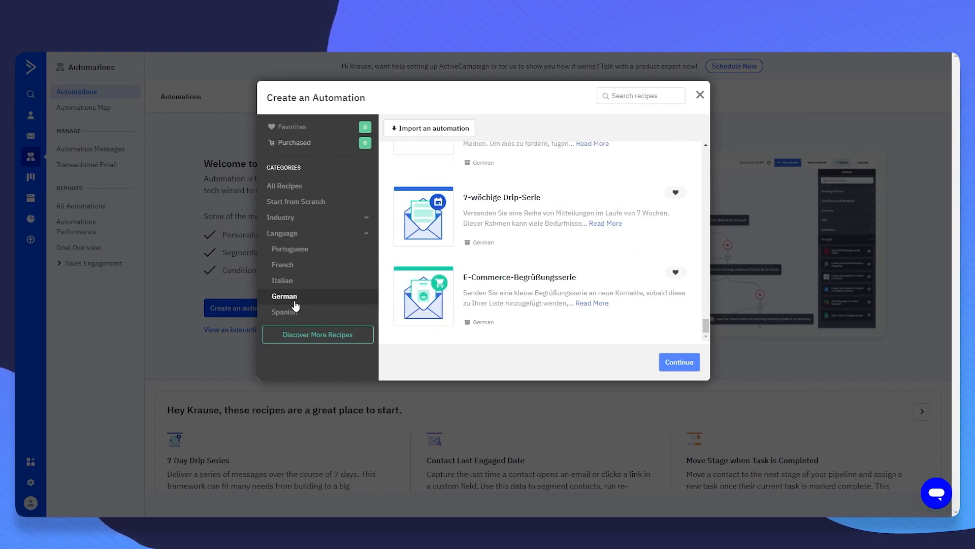
pyautogui.scroll(5, 584, 256)
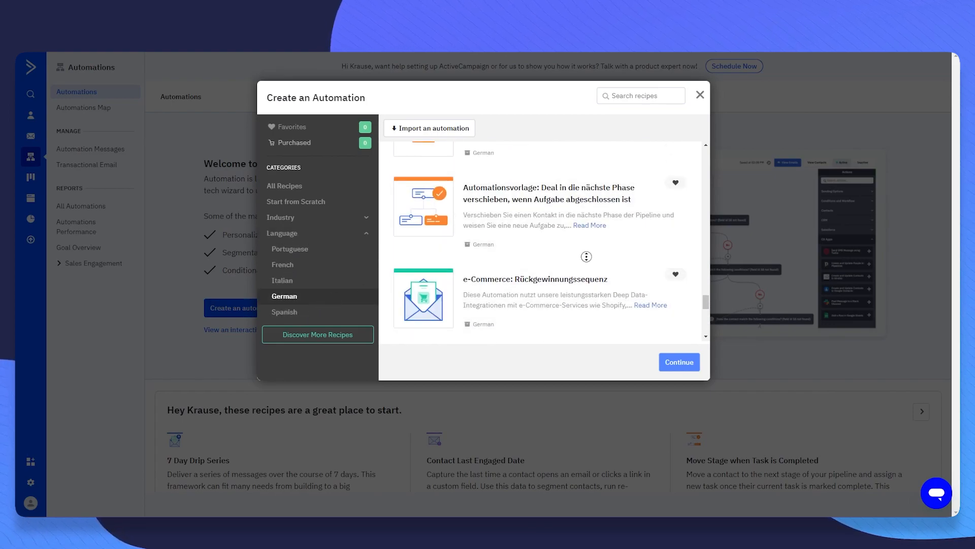
pyautogui.scroll(5, 566, 157)
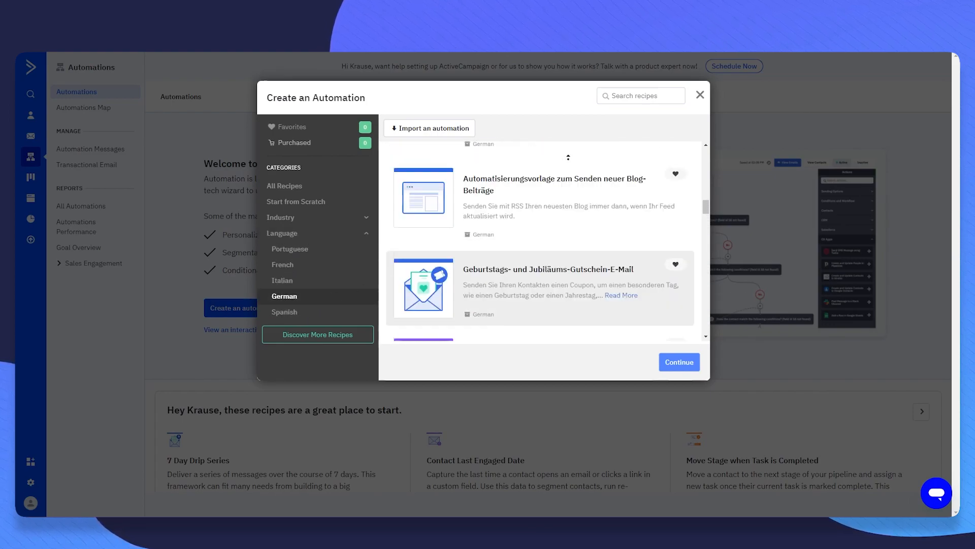
pyautogui.click(307, 281)
pyautogui.click(311, 313)
pyautogui.click(309, 266)
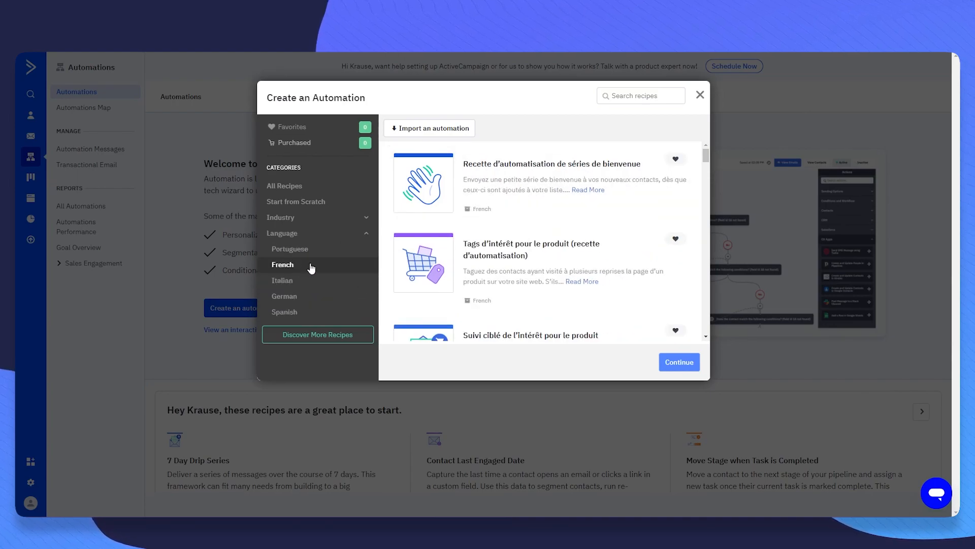
pyautogui.click(318, 250)
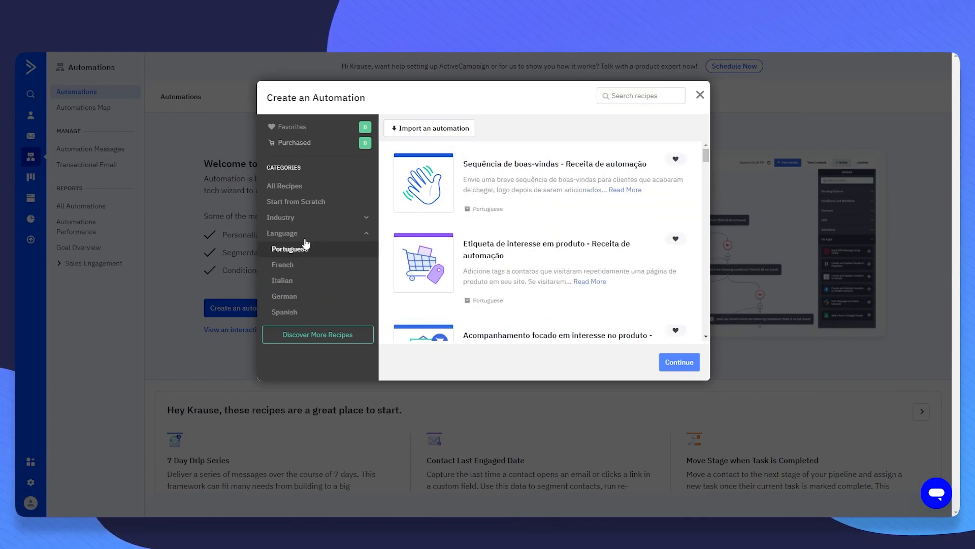
# - Return to All Recipes and create an automation from Upgrade Incentive and Outreach
pyautogui.click(290, 189)
pyautogui.scroll(-3, 496, 223)
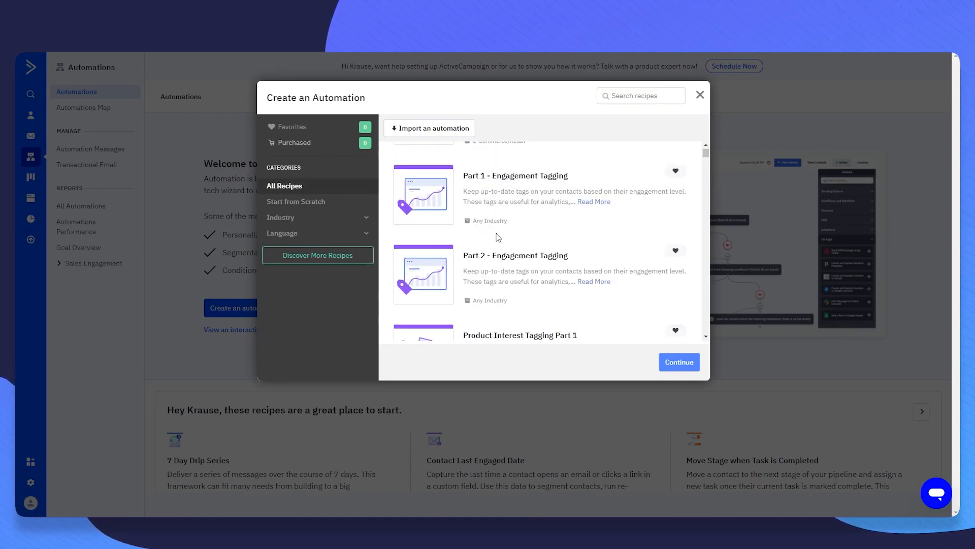
pyautogui.scroll(-10, 487, 203)
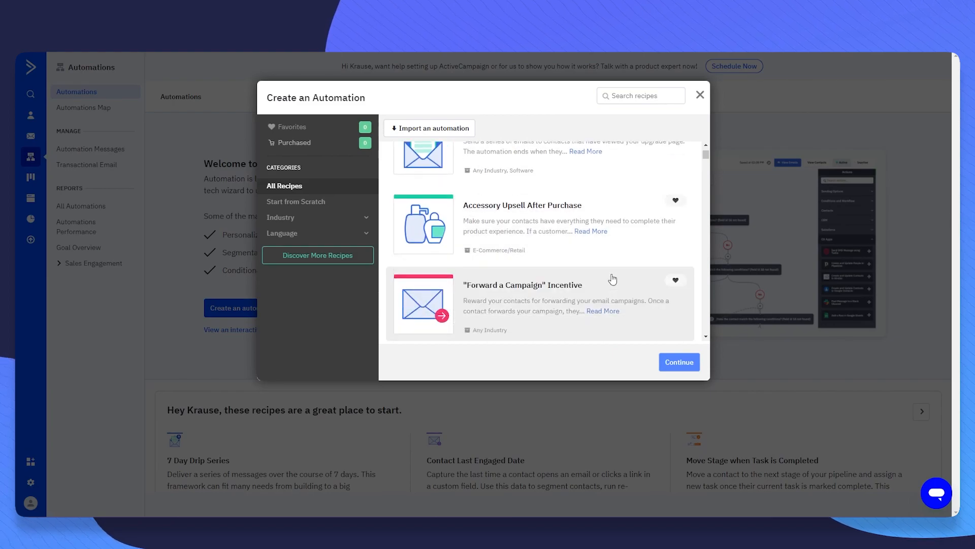
pyautogui.scroll(1, 574, 277)
pyautogui.click(496, 207)
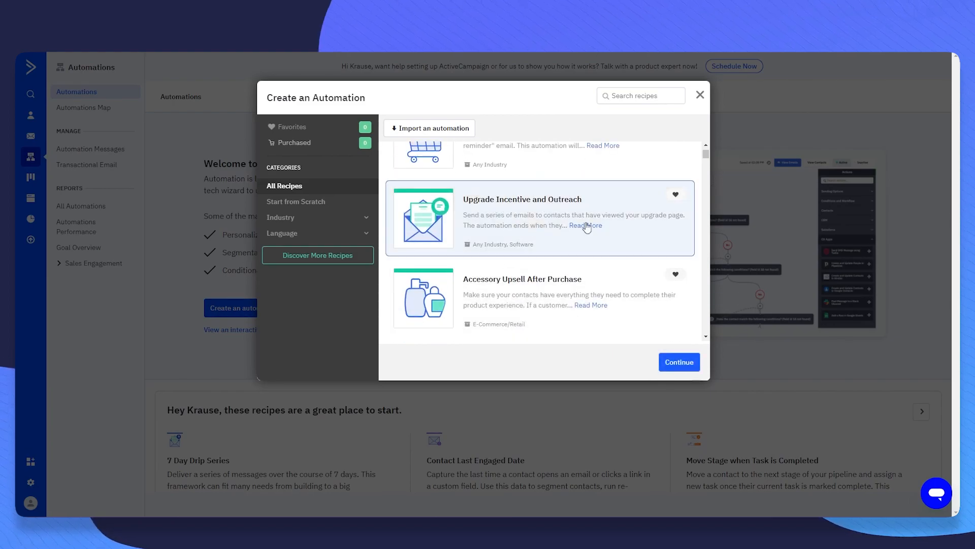
pyautogui.click(685, 362)
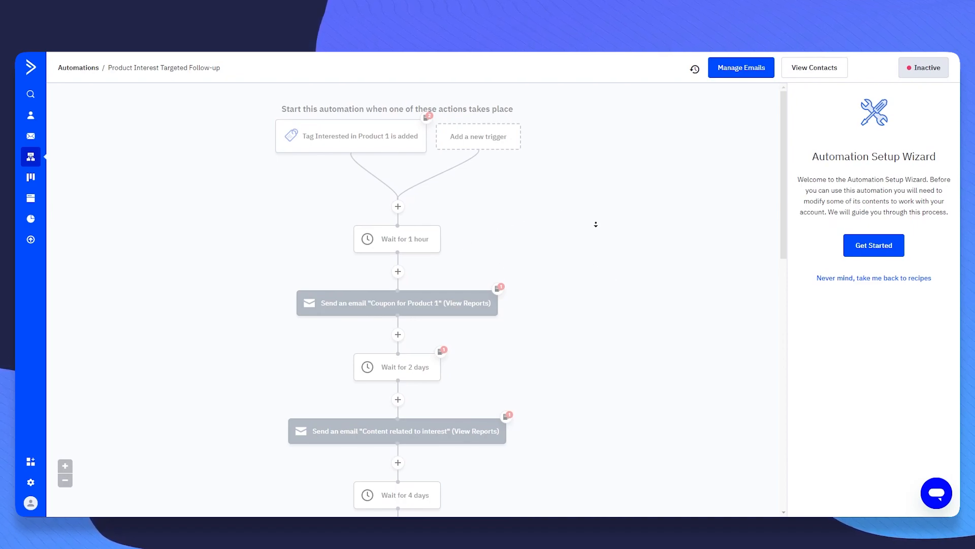
# - Scroll the Product Interest Targeted Follow-up workflow and start the Automation Setup Wizard
pyautogui.scroll(-4, 585, 254)
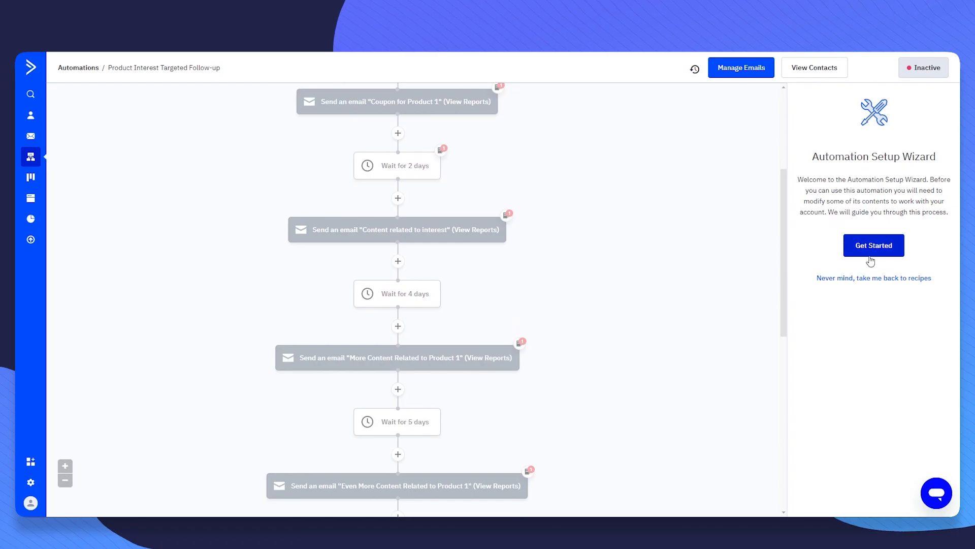
pyautogui.click(869, 252)
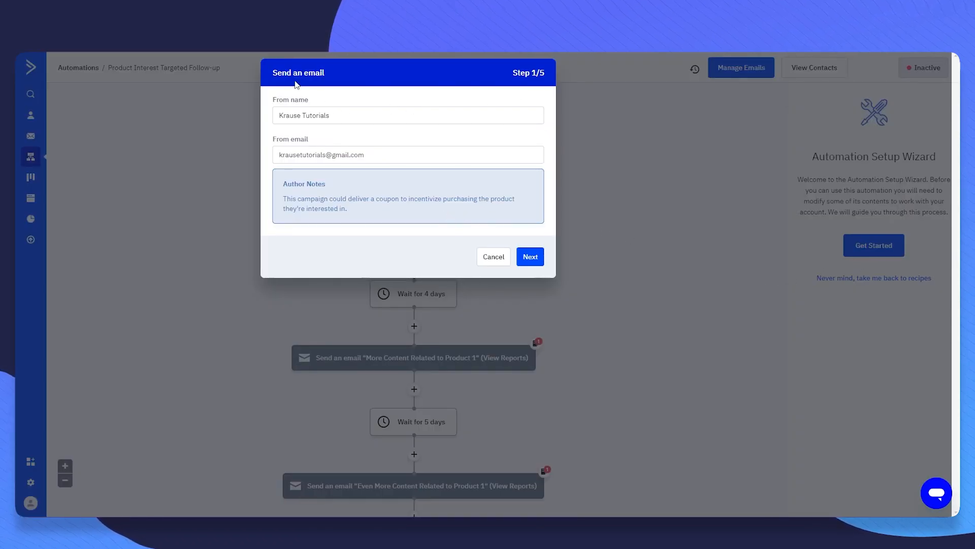
# - Keep the default sender name and address on all five Send an email steps
pyautogui.click(530, 257)
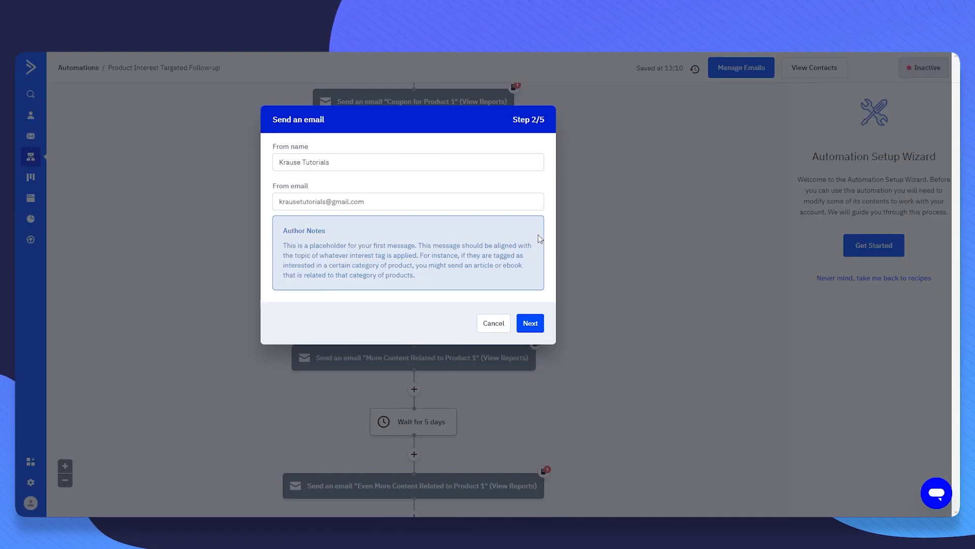
pyautogui.click(530, 323)
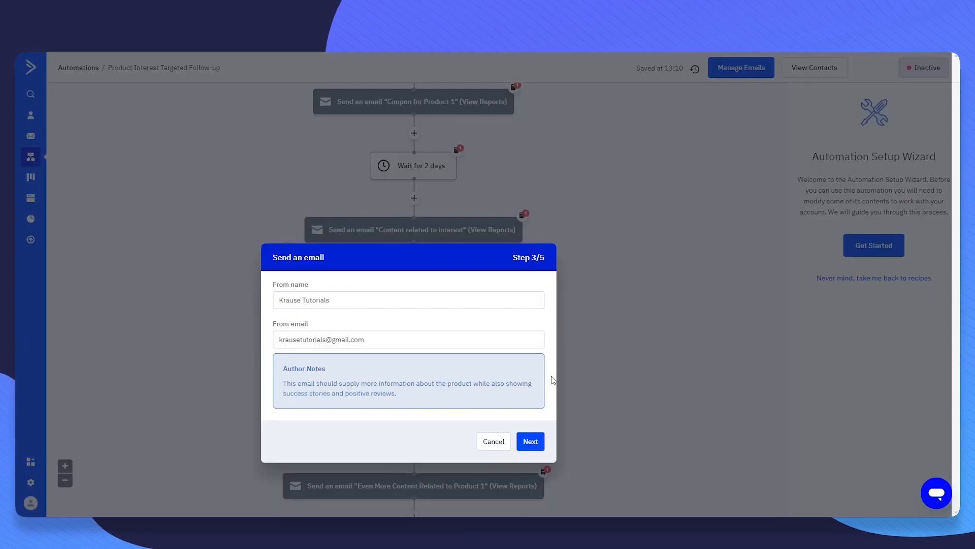
pyautogui.click(530, 440)
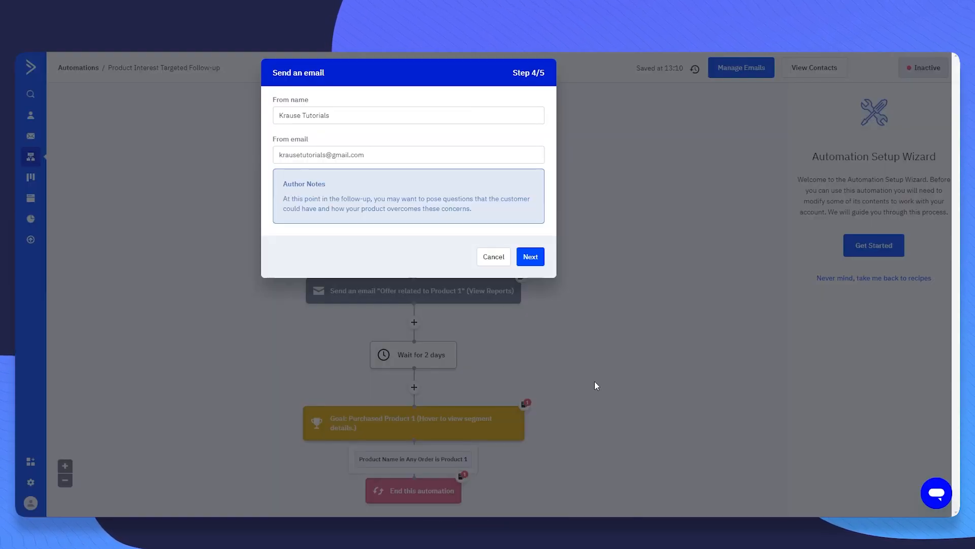
pyautogui.click(530, 257)
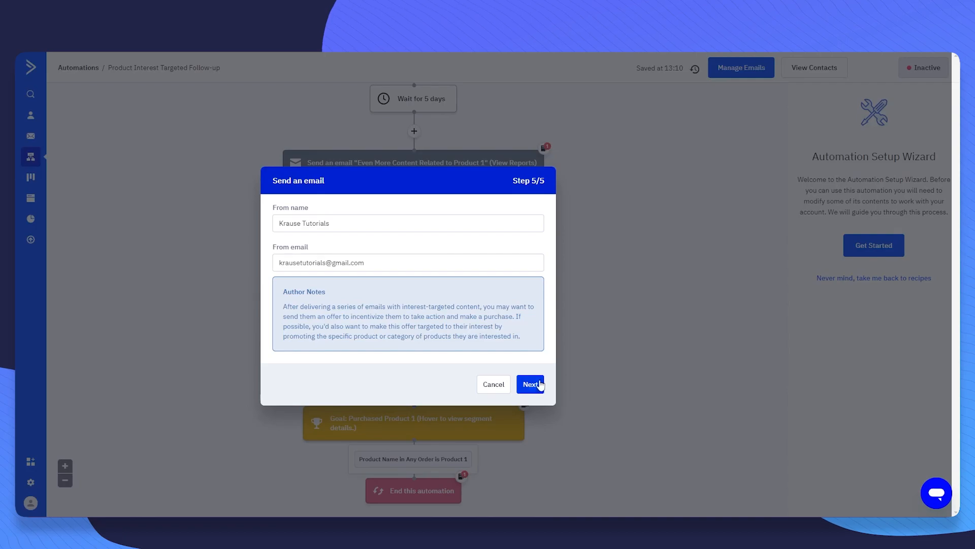
pyautogui.click(537, 384)
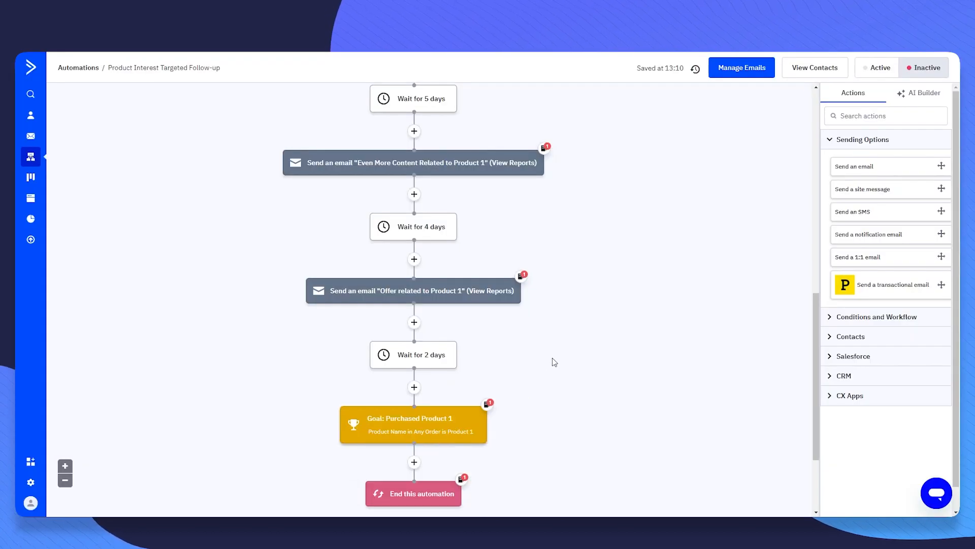
pyautogui.scroll(-3, 555, 365)
pyautogui.middleClick(614, 360)
pyautogui.scroll(2, 614, 361)
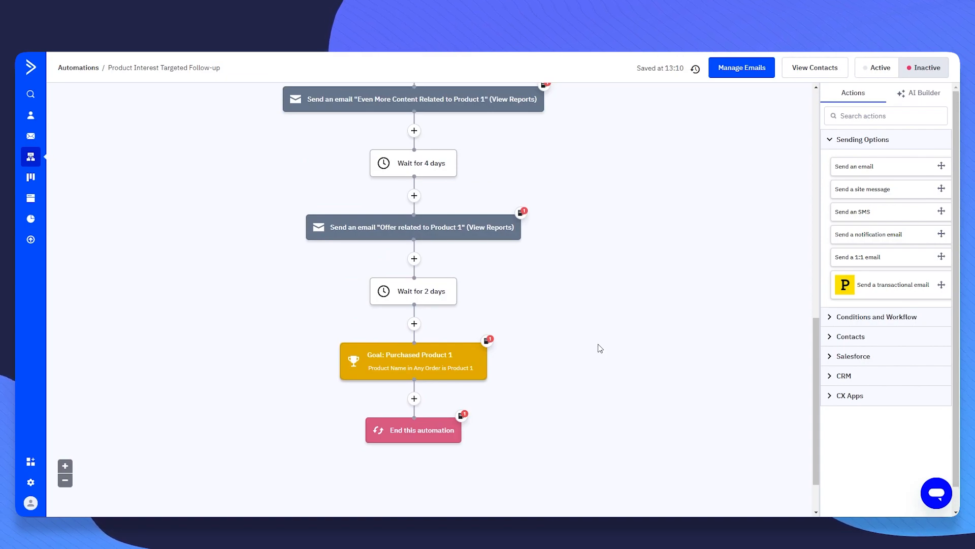
# - Scroll up the follow-up workflow to its trigger, then return to the Automations list
pyautogui.scroll(12, 608, 358)
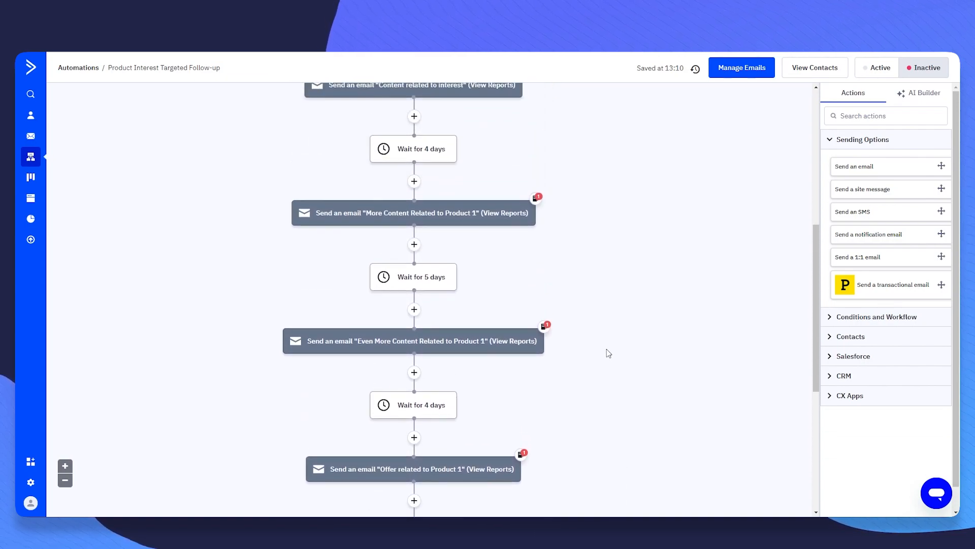
pyautogui.scroll(7, 634, 382)
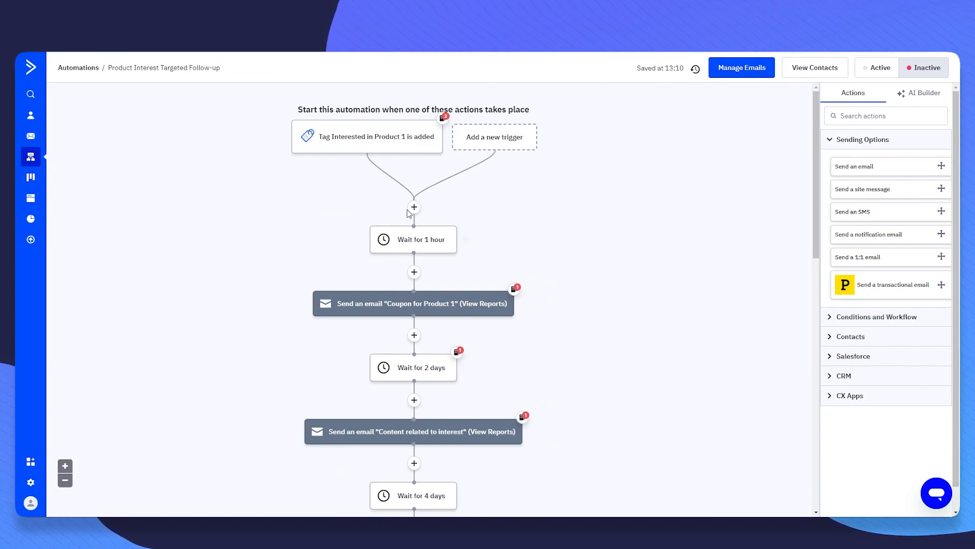
pyautogui.moveTo(440, 147)
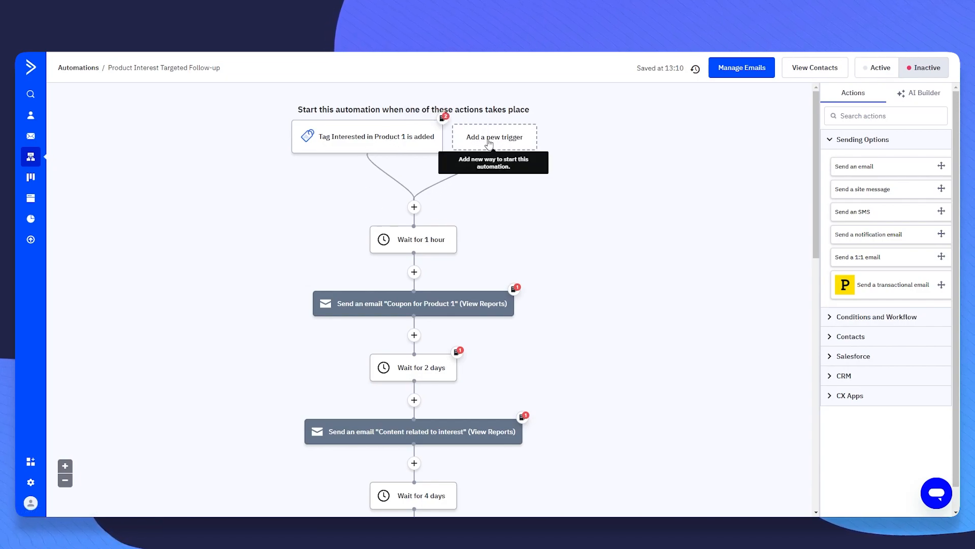
pyautogui.click(89, 69)
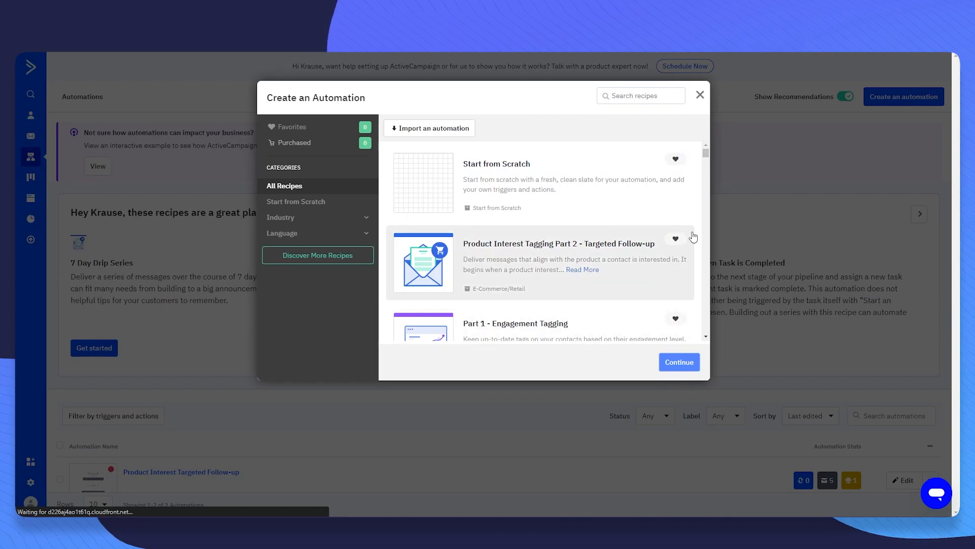
# - Start a blank automation and browse Behaviors & Actions and E-Commerce triggers, then View All
pyautogui.doubleClick(574, 184)
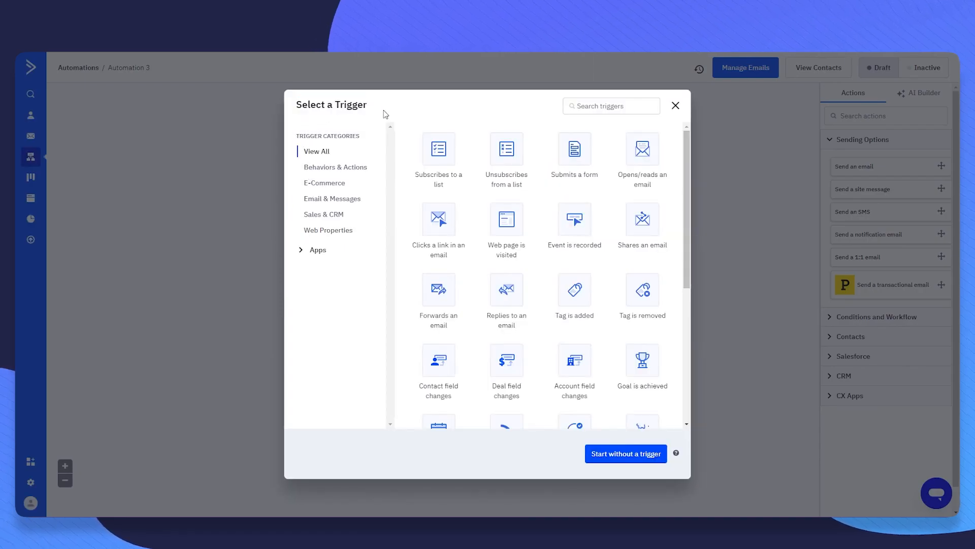
pyautogui.scroll(-3, 680, 166)
pyautogui.scroll(3, 701, 132)
pyautogui.click(318, 167)
pyautogui.click(331, 185)
pyautogui.click(316, 151)
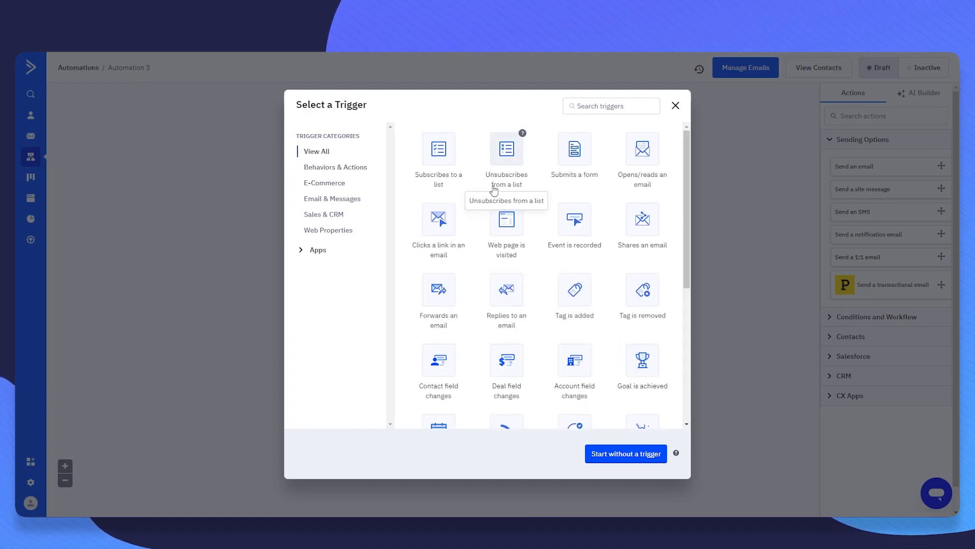
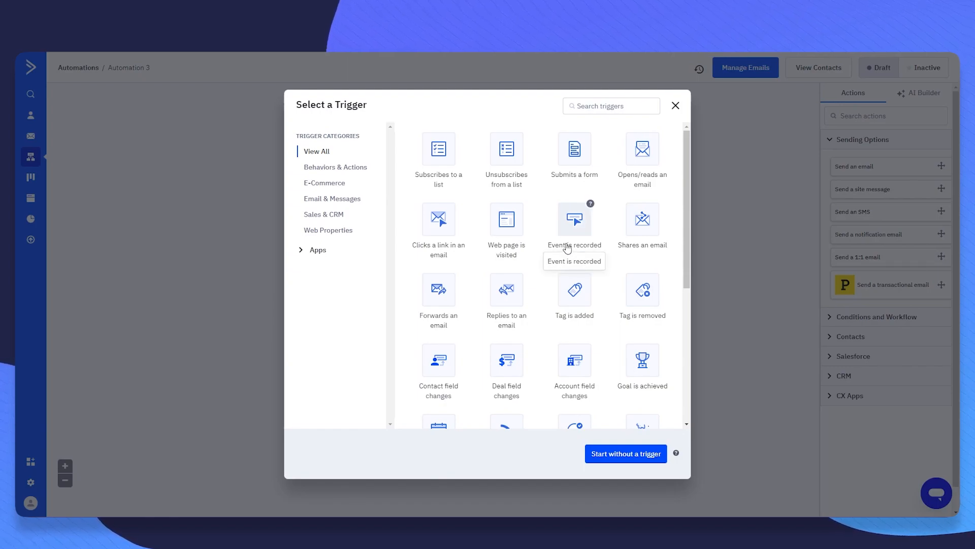
# - Trigger the automation when a contact subscribes to the Master Contact List
pyautogui.click(437, 179)
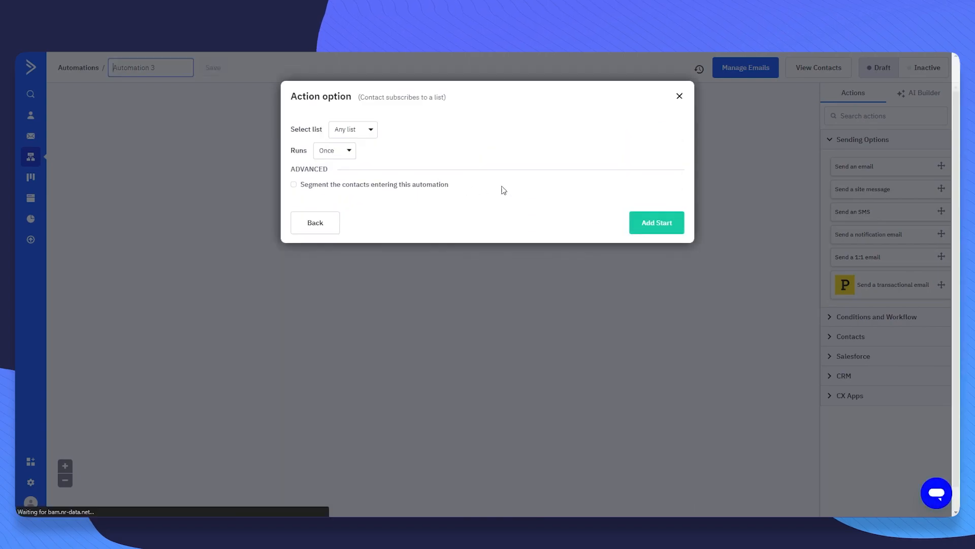
pyautogui.click(349, 135)
pyautogui.click(372, 190)
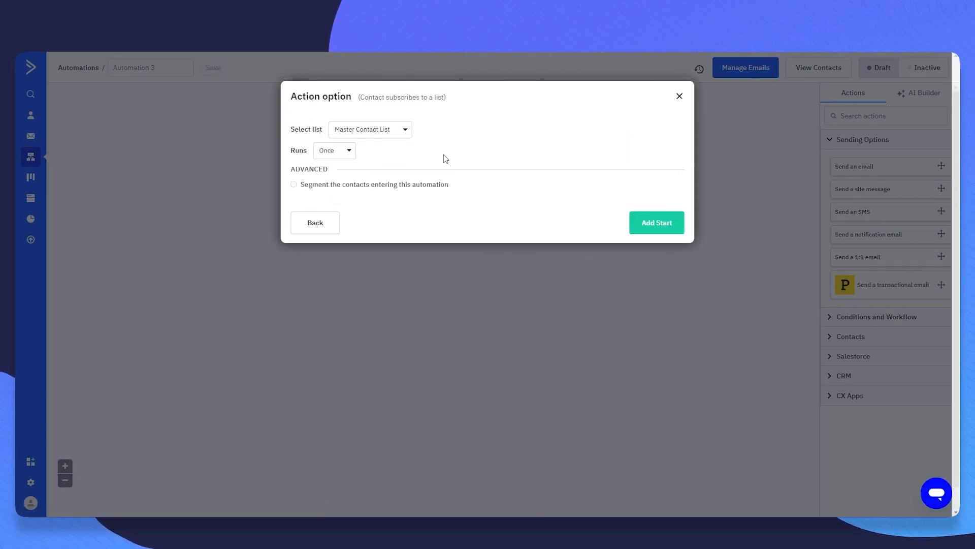
pyautogui.click(663, 225)
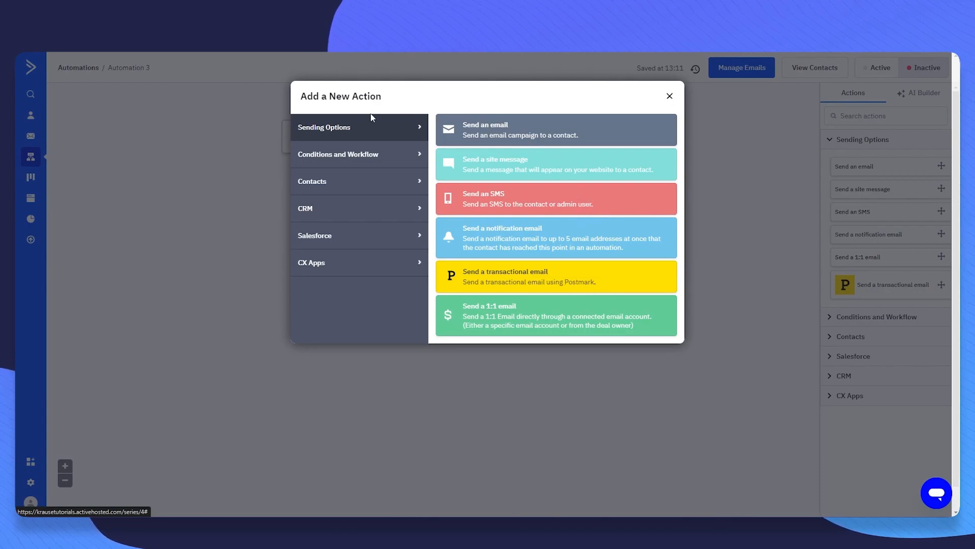
pyautogui.moveTo(305, 101); pyautogui.dragTo(409, 91)
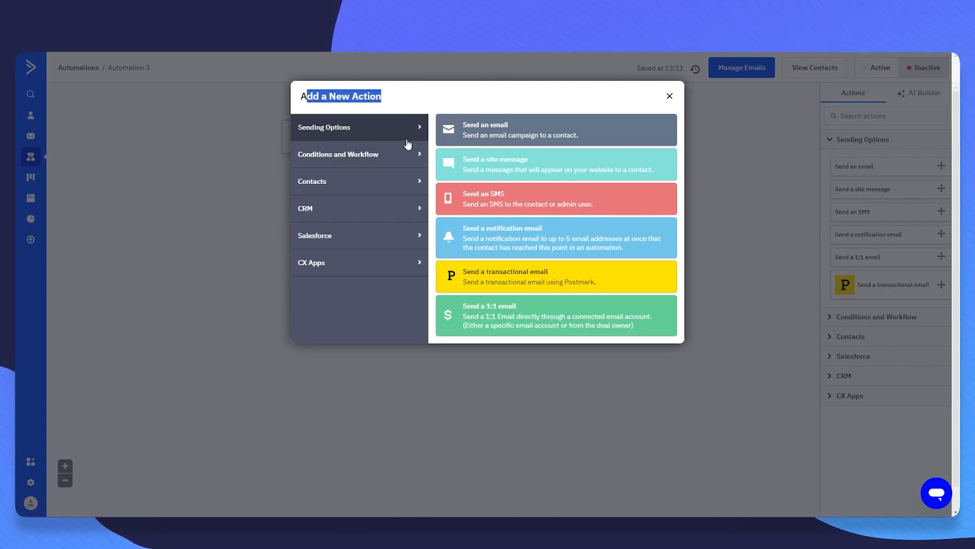
pyautogui.click(389, 163)
pyautogui.click(388, 189)
pyautogui.click(378, 138)
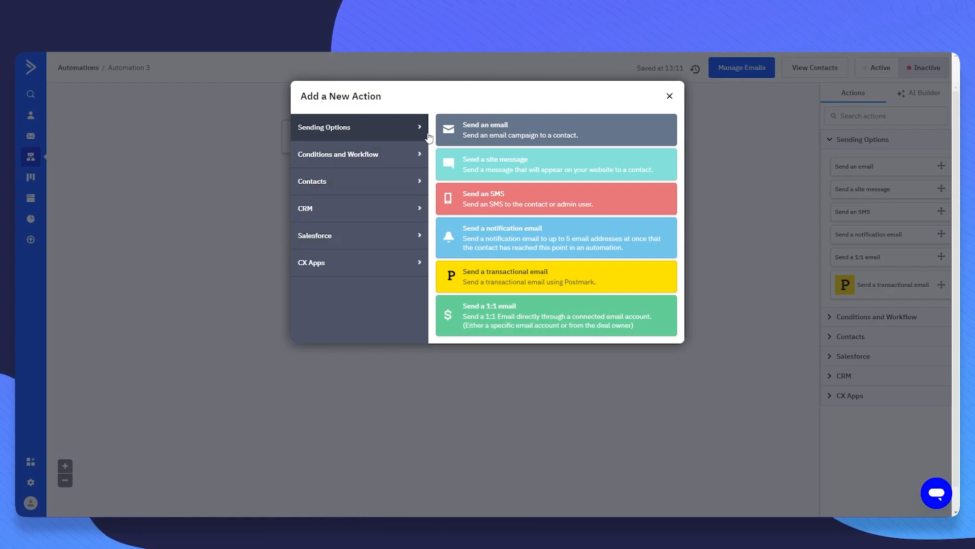
pyautogui.click(349, 161)
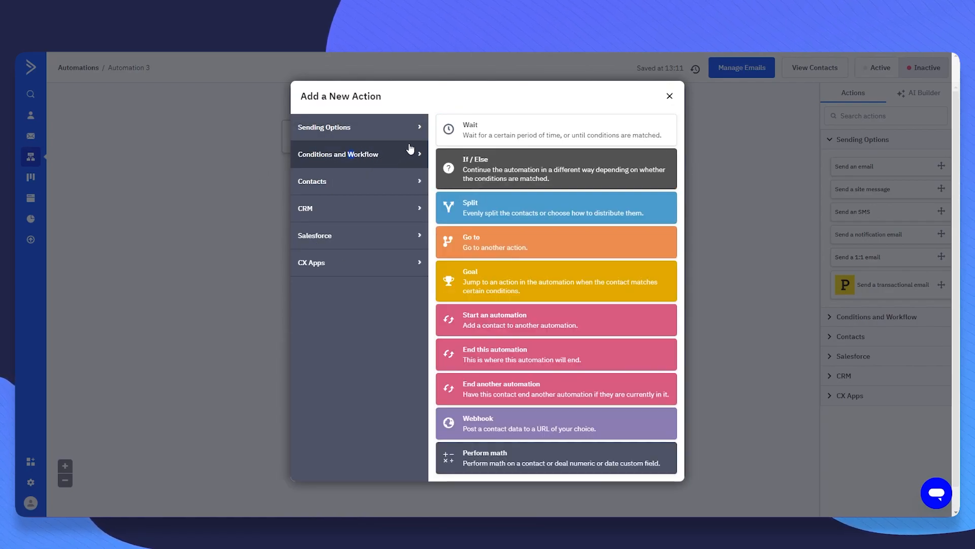
pyautogui.click(362, 188)
pyautogui.click(376, 213)
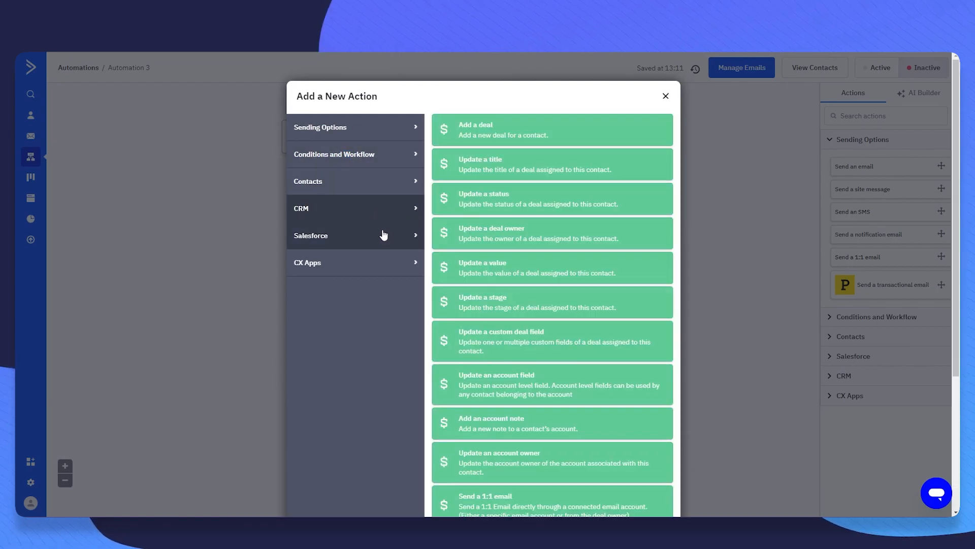
pyautogui.click(383, 234)
pyautogui.click(391, 273)
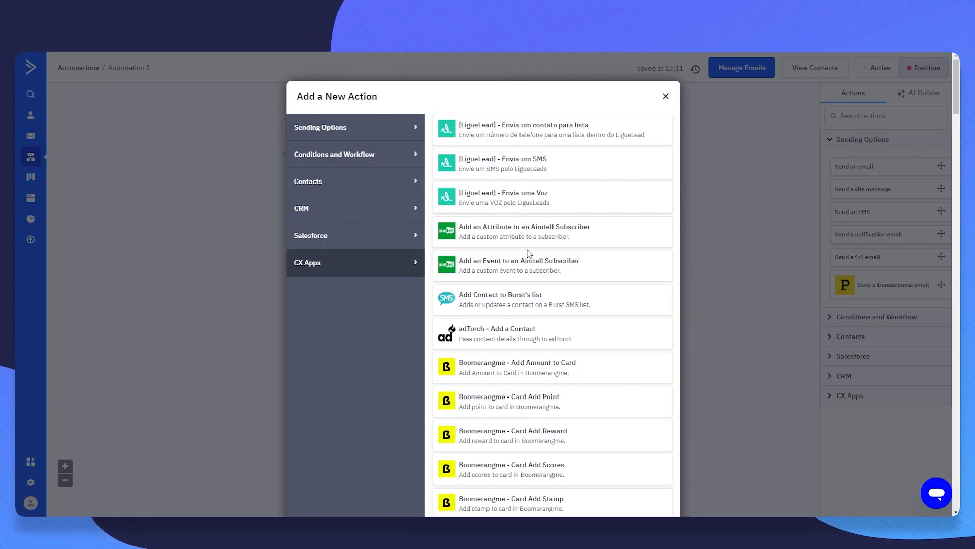
pyautogui.scroll(-3, 528, 253)
pyautogui.scroll(1, 515, 165)
pyautogui.scroll(-10, 512, 265)
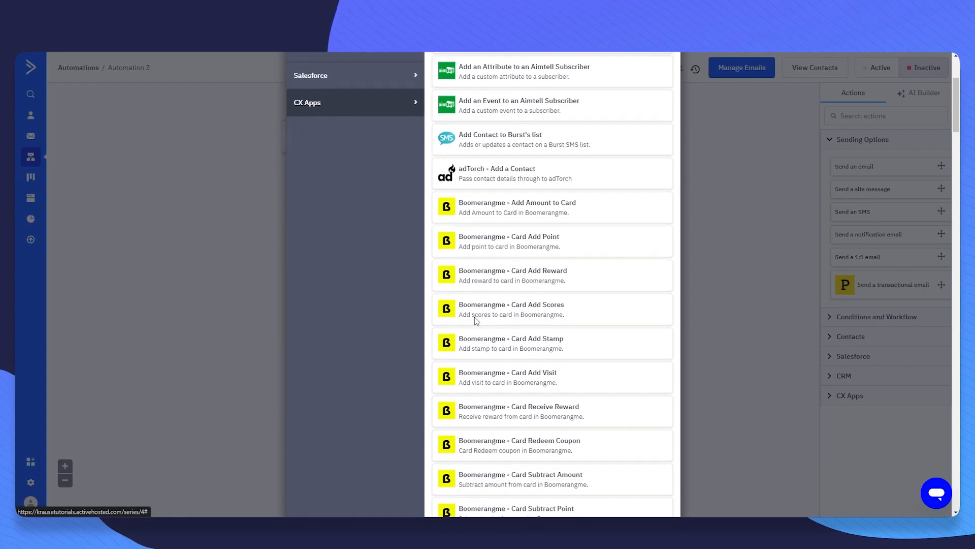
pyautogui.scroll(-15, 503, 304)
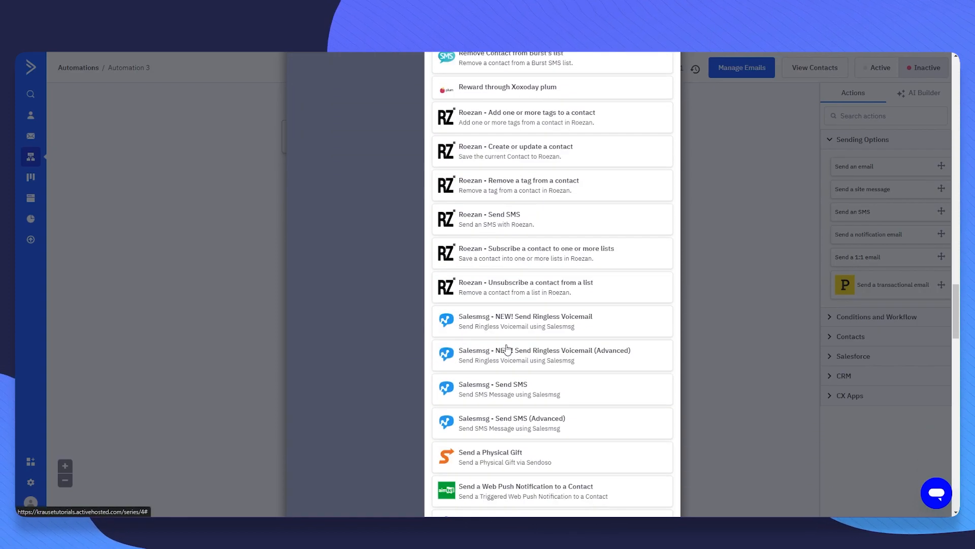
pyautogui.scroll(-10, 538, 353)
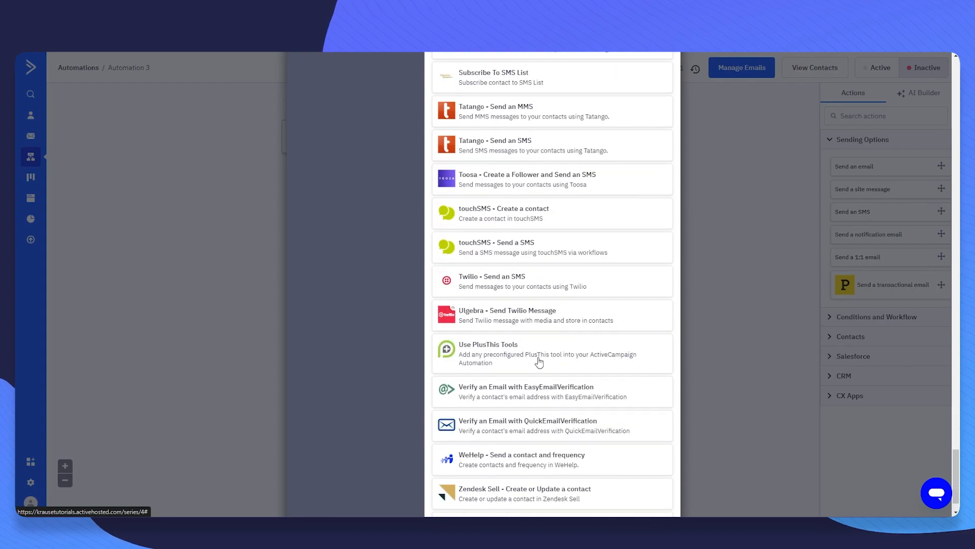
pyautogui.middleClick(381, 438)
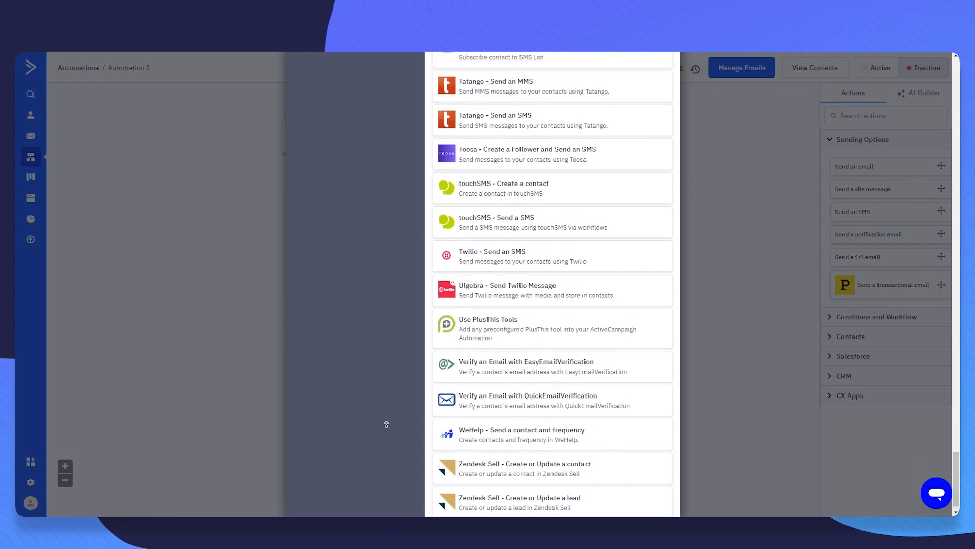
pyautogui.middleClick(429, 325)
pyautogui.scroll(20, 432, 317)
pyautogui.scroll(20, 475, 342)
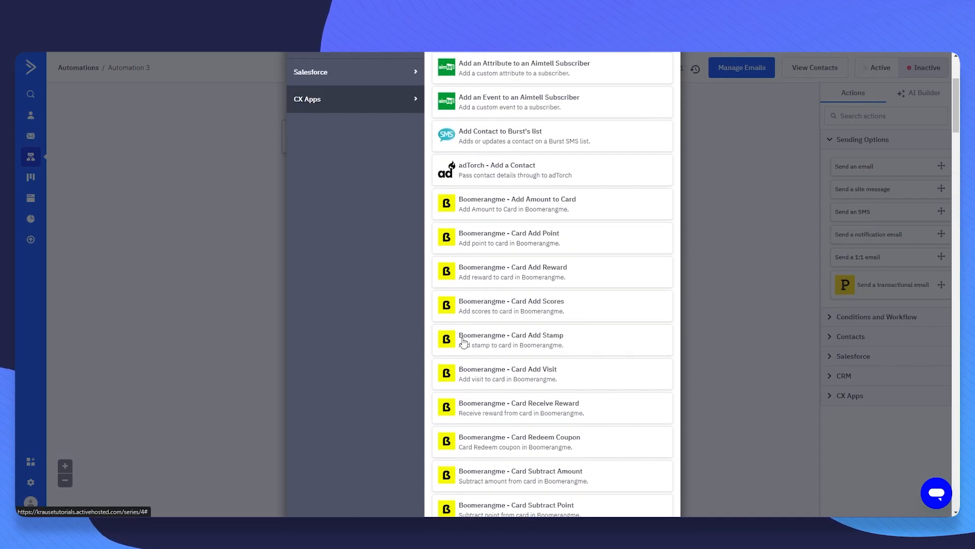
# - Add a Send an email step and name the new email 'Welcome'
pyautogui.click(337, 128)
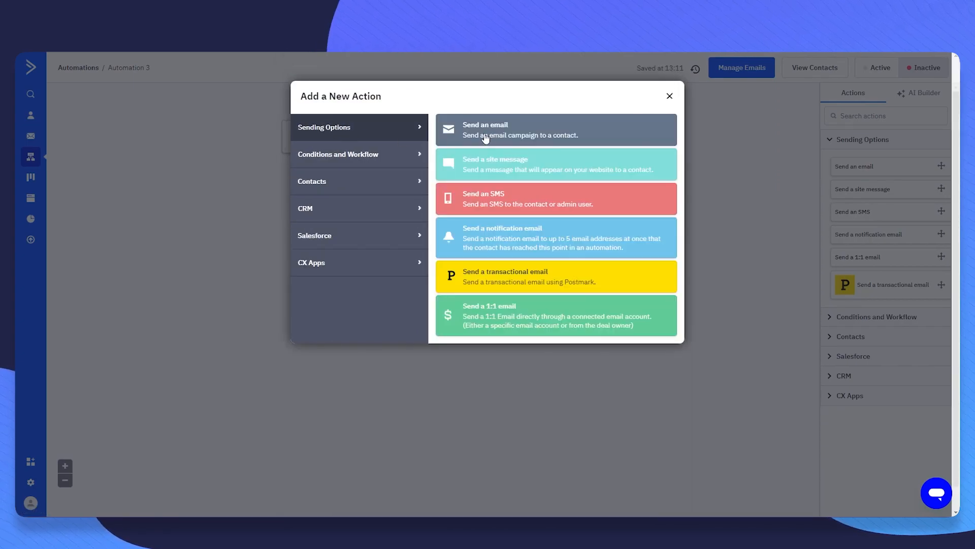
pyautogui.click(493, 140)
pyautogui.click(375, 124)
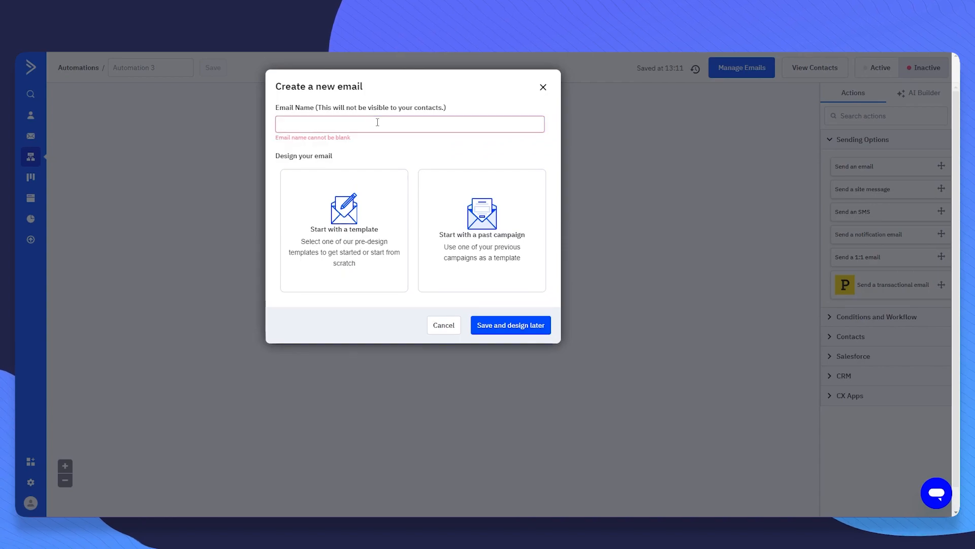
pyautogui.write('WELcome')
pyautogui.hotkey('ctrl', 'a')
pyautogui.write('Wel')
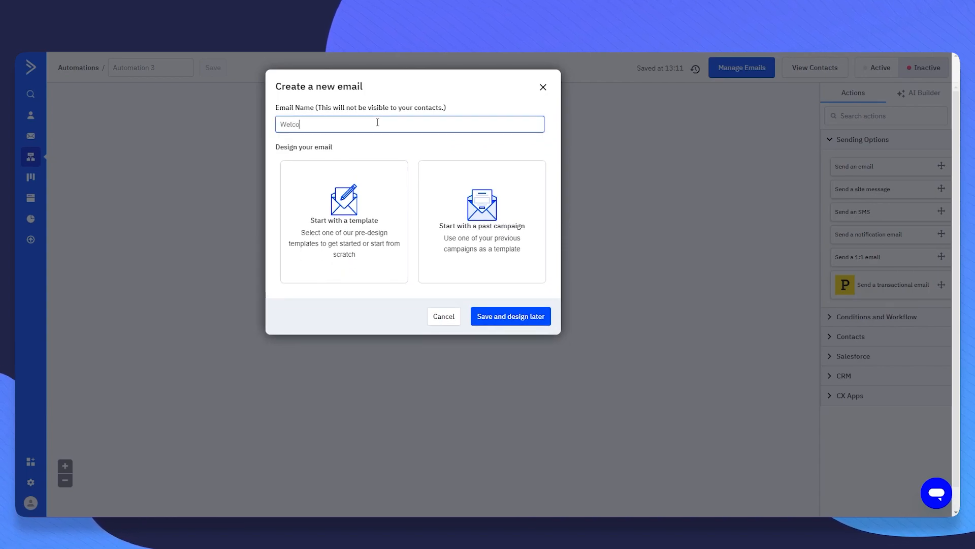
pyautogui.click(377, 138)
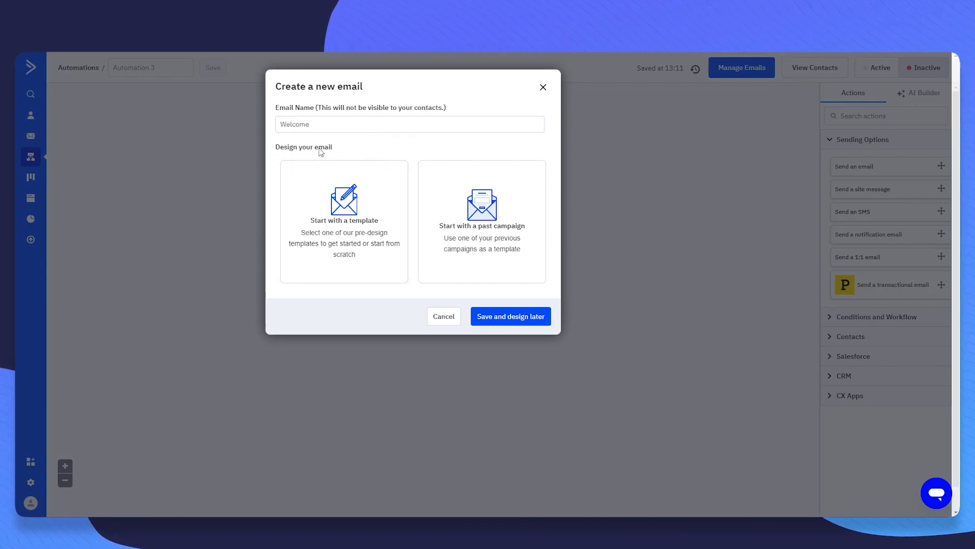
# - Build the email from the Make A Referral Email Designer template, filling subject and sender details
pyautogui.click(510, 316)
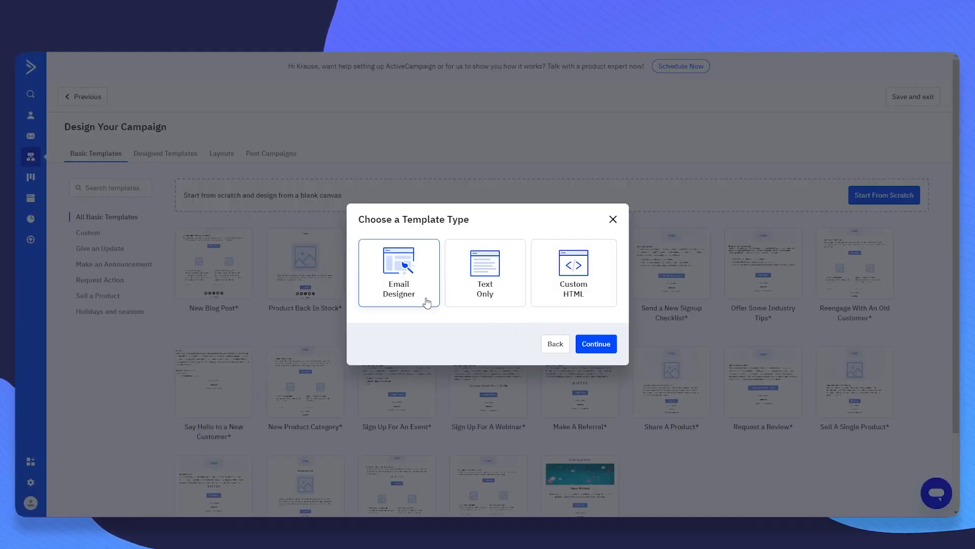
pyautogui.click(590, 344)
pyautogui.scroll(-2, 590, 344)
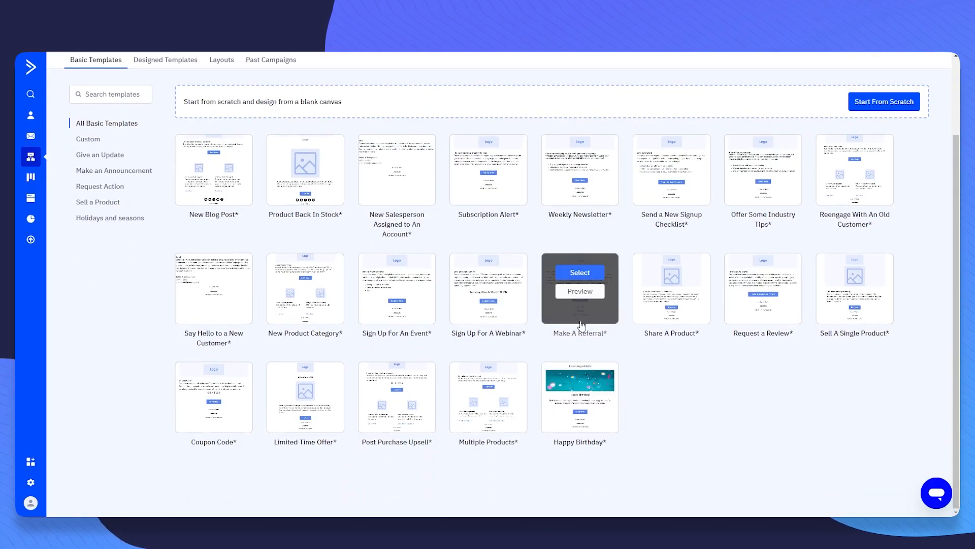
pyautogui.click(579, 287)
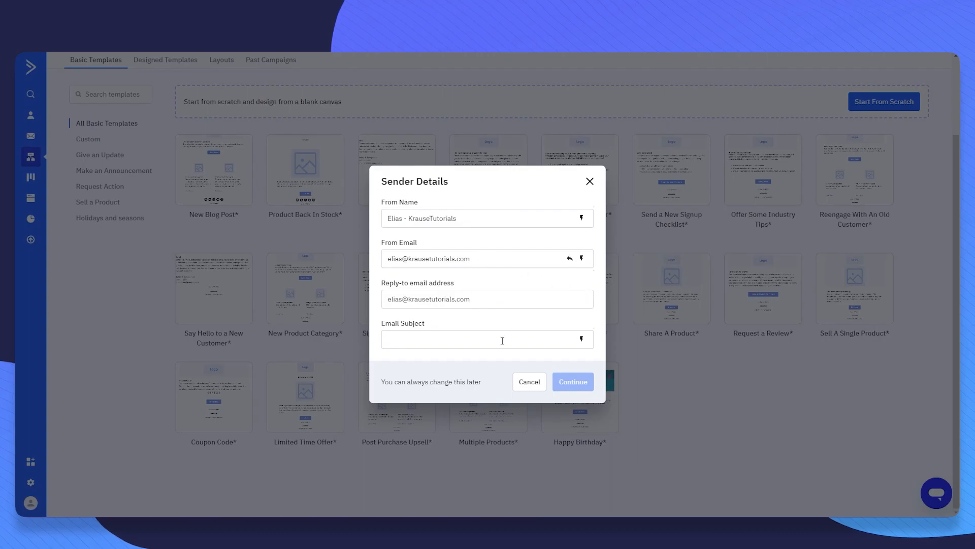
pyautogui.click(446, 339)
pyautogui.write('fgdhghfd')
pyautogui.click(573, 381)
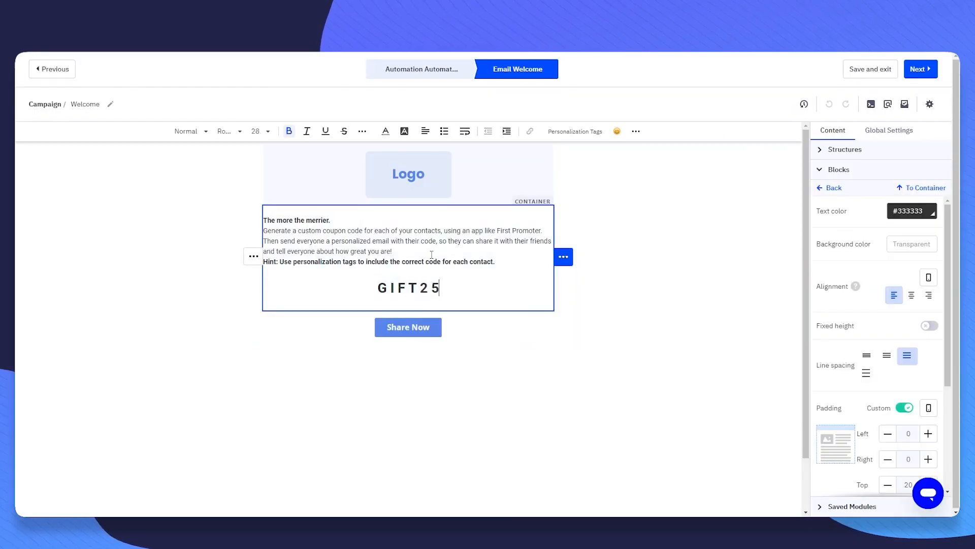
# - Change the email's opening line to 'Thank you for Subscribing!' and save the design
pyautogui.tripleClick(295, 220)
pyautogui.write('Thank you fo')
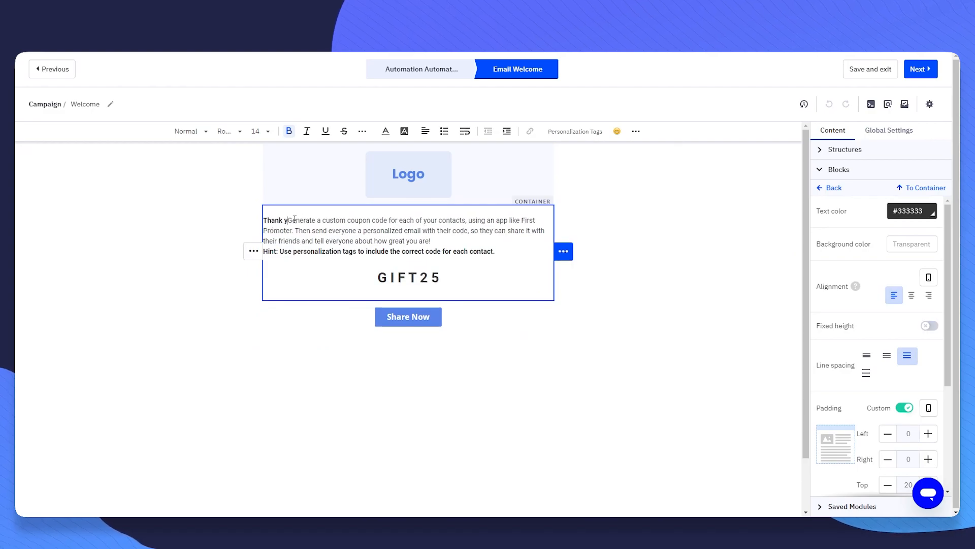
pyautogui.write('r Subscribing!')
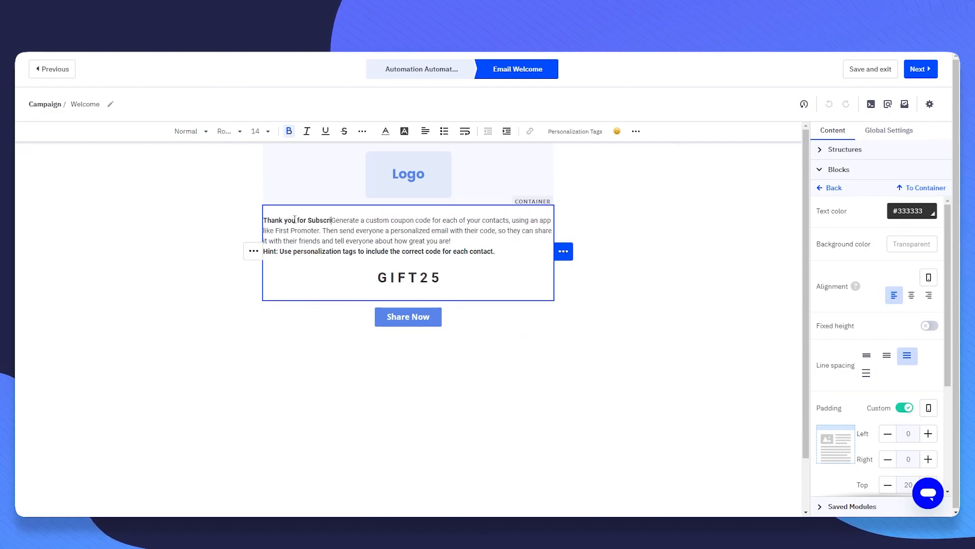
pyautogui.press('Return')
pyautogui.click(920, 68)
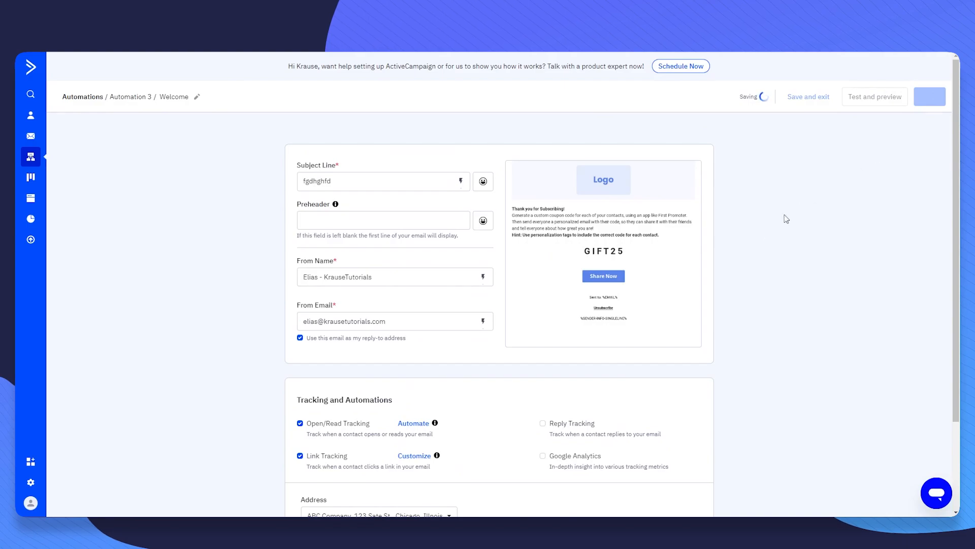
pyautogui.scroll(-2, 792, 242)
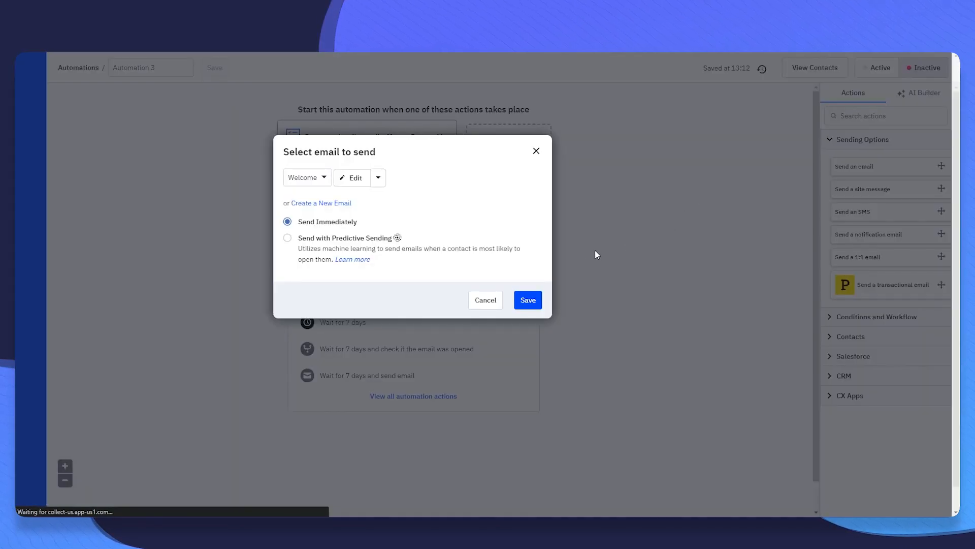
# - Send the Welcome email immediately instead of predictively and save the step
pyautogui.moveTo(279, 154); pyautogui.dragTo(432, 149)
pyautogui.click(433, 149)
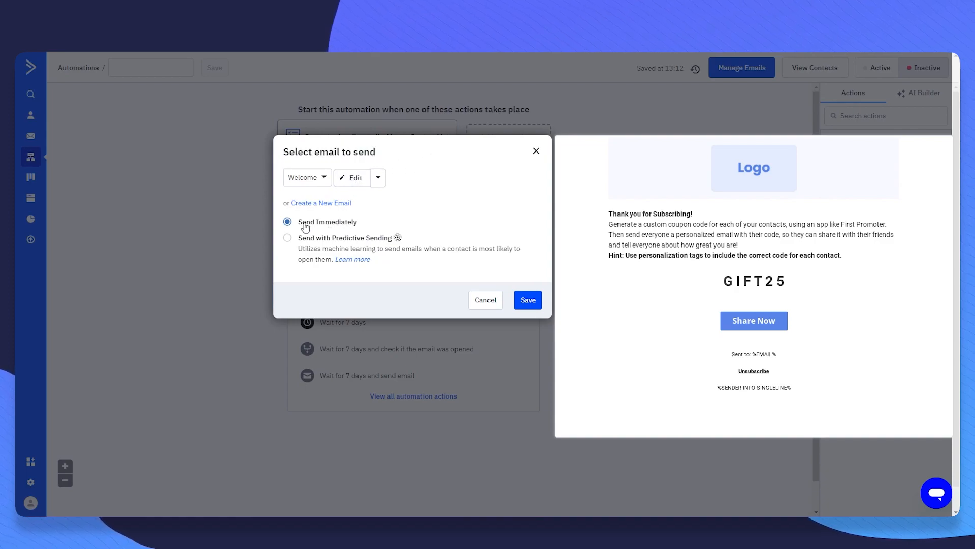
pyautogui.moveTo(296, 223); pyautogui.dragTo(388, 222)
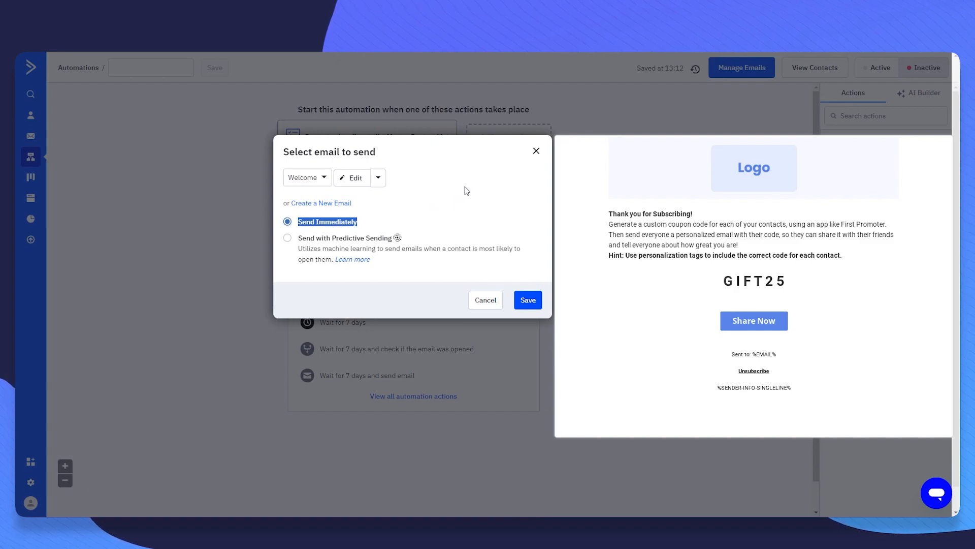
pyautogui.click(288, 238)
pyautogui.moveTo(333, 241); pyautogui.dragTo(398, 241)
pyautogui.click(426, 264)
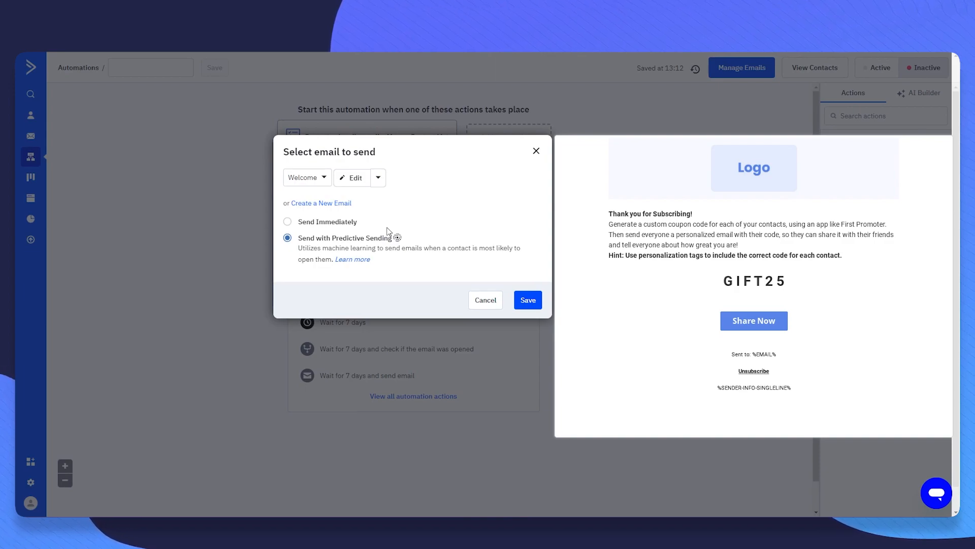
pyautogui.click(301, 223)
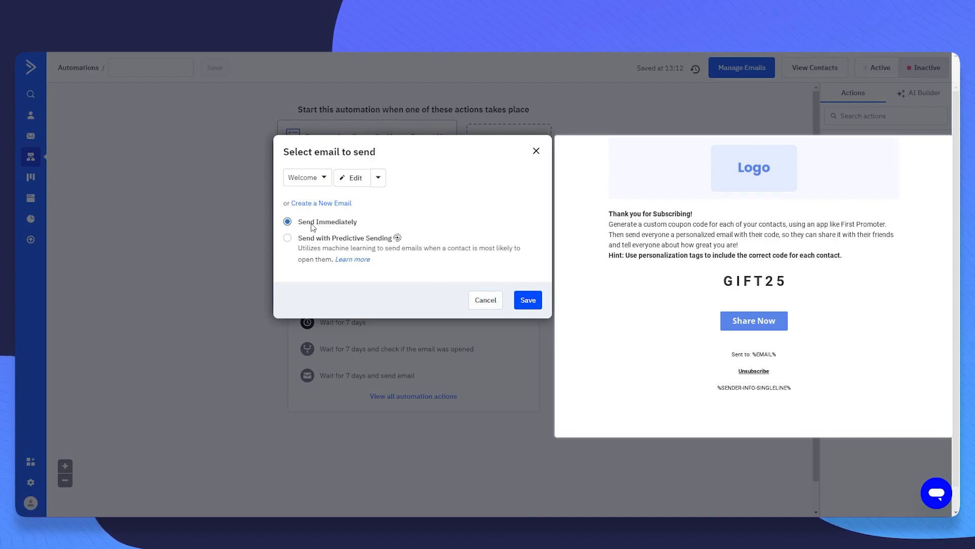
pyautogui.click(526, 301)
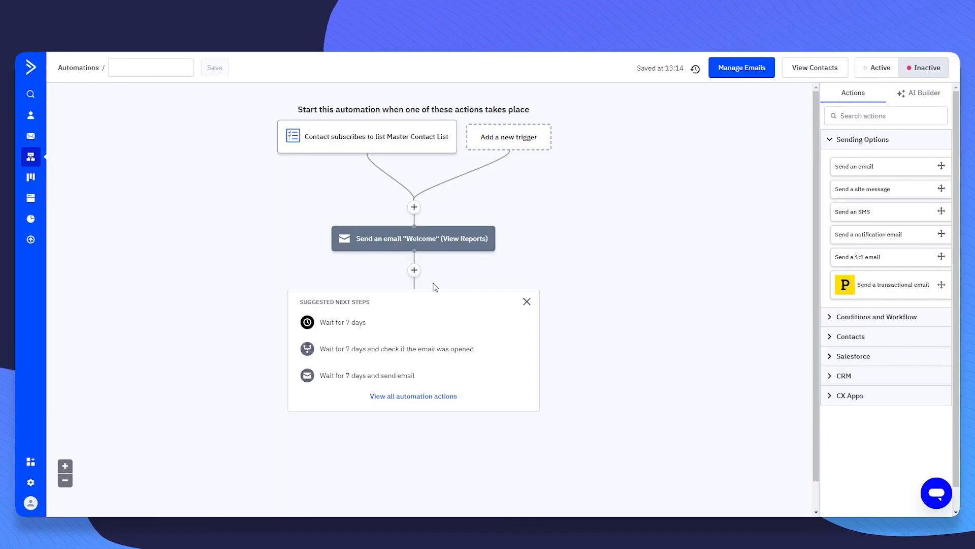
# - Dismiss the suggested next steps and add a Wait of 2 days after the Welcome email
pyautogui.click(526, 302)
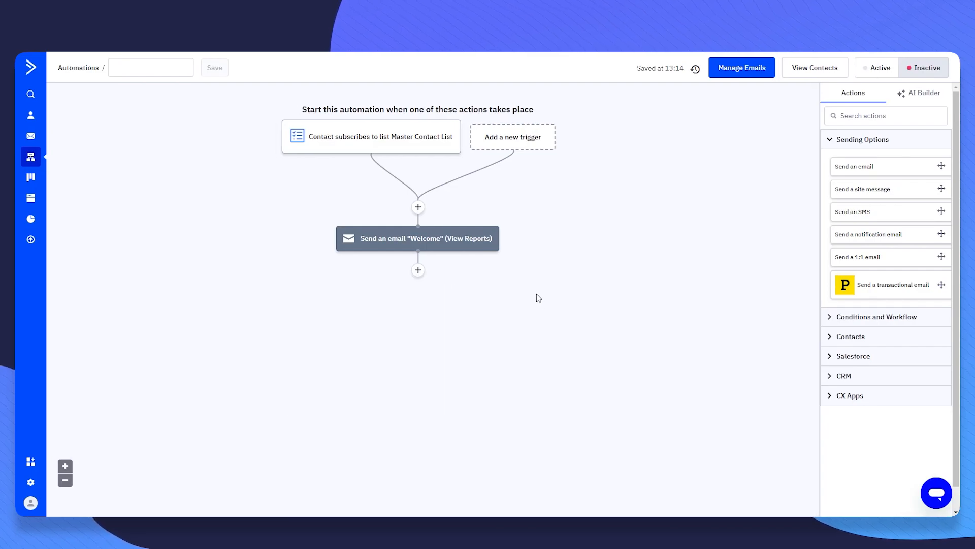
pyautogui.click(418, 272)
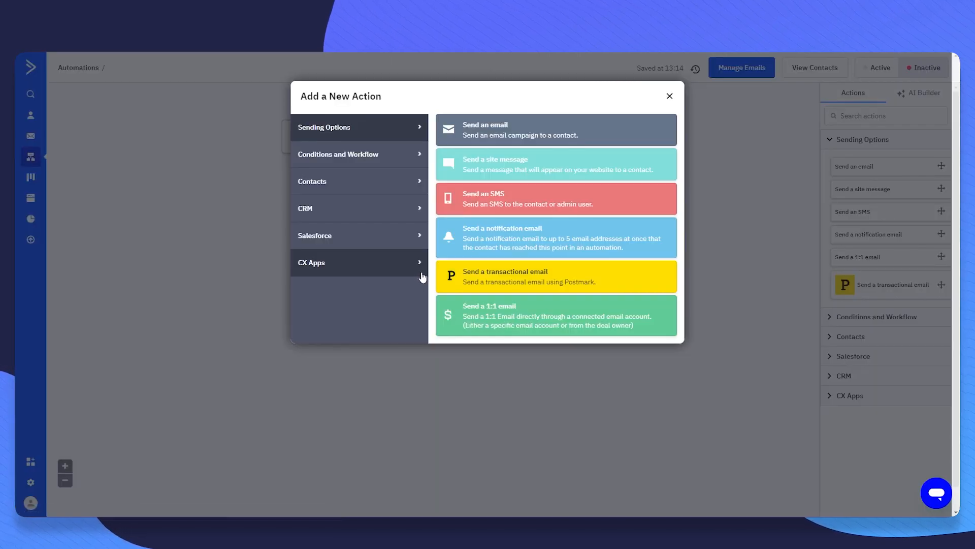
pyautogui.click(372, 161)
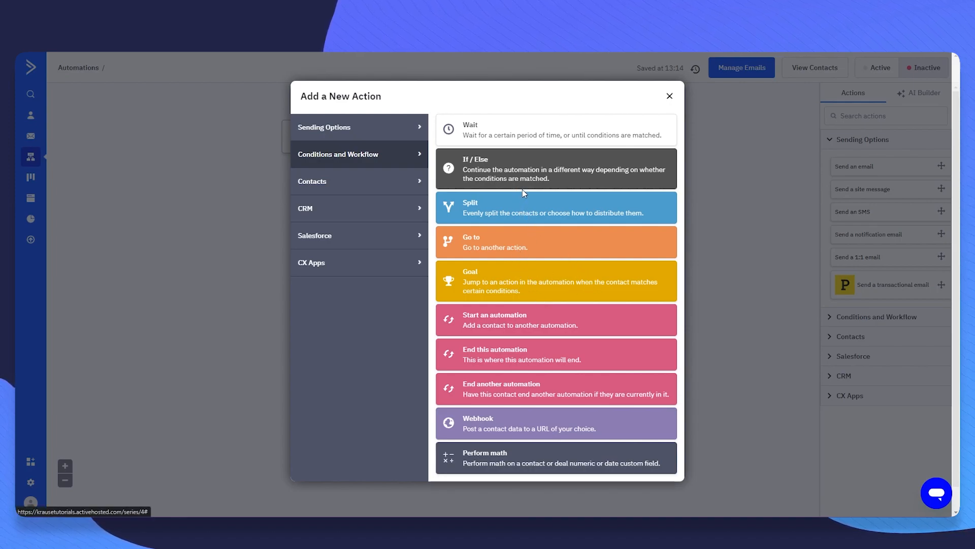
pyautogui.click(506, 142)
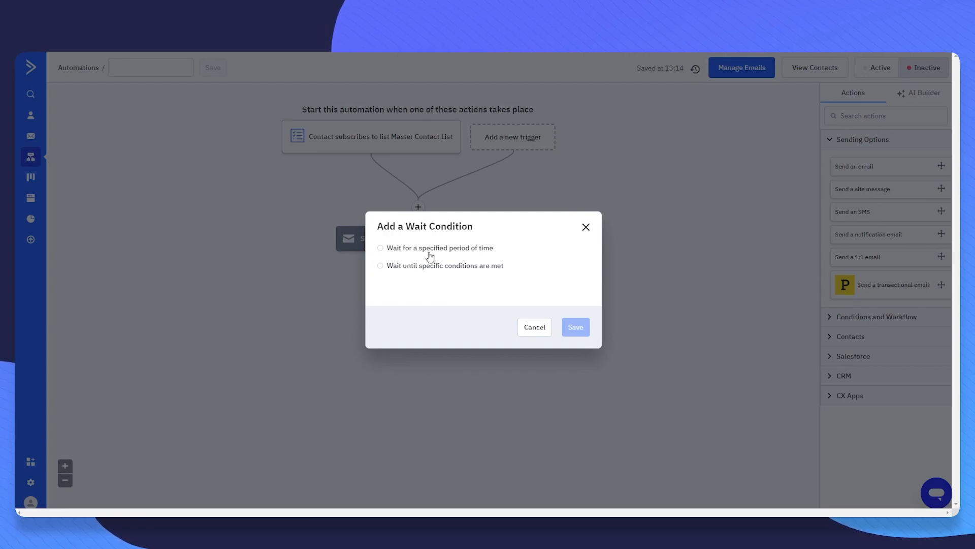
pyautogui.click(401, 249)
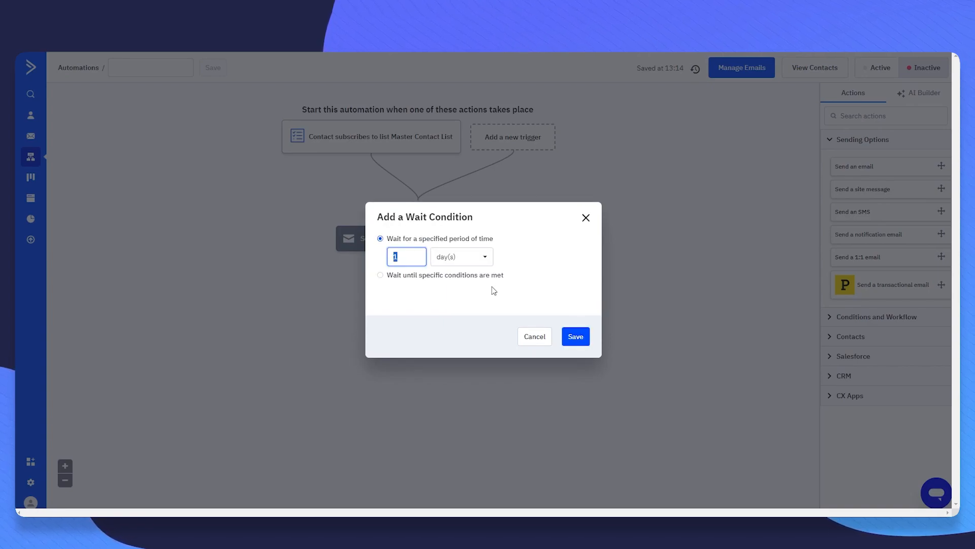
pyautogui.write('2')
pyautogui.click(577, 339)
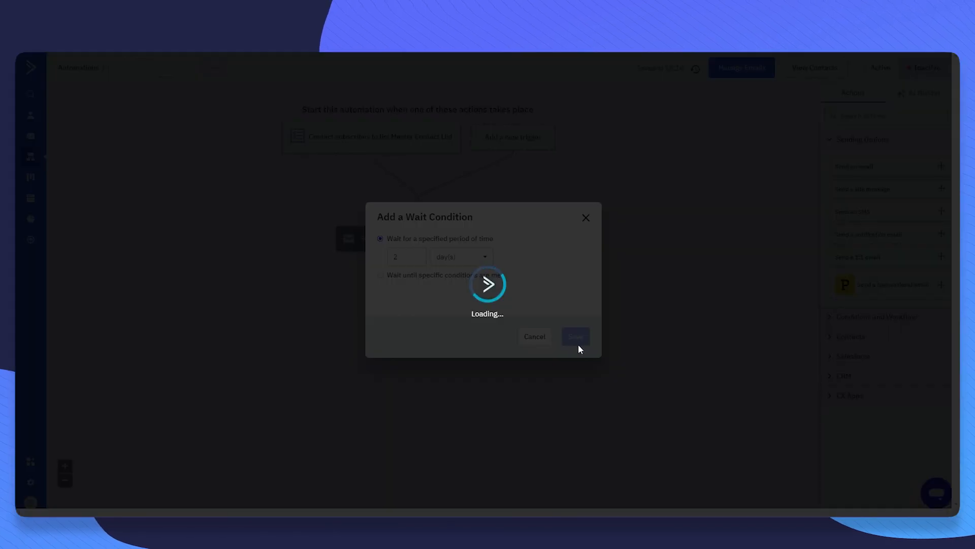
pyautogui.click(418, 335)
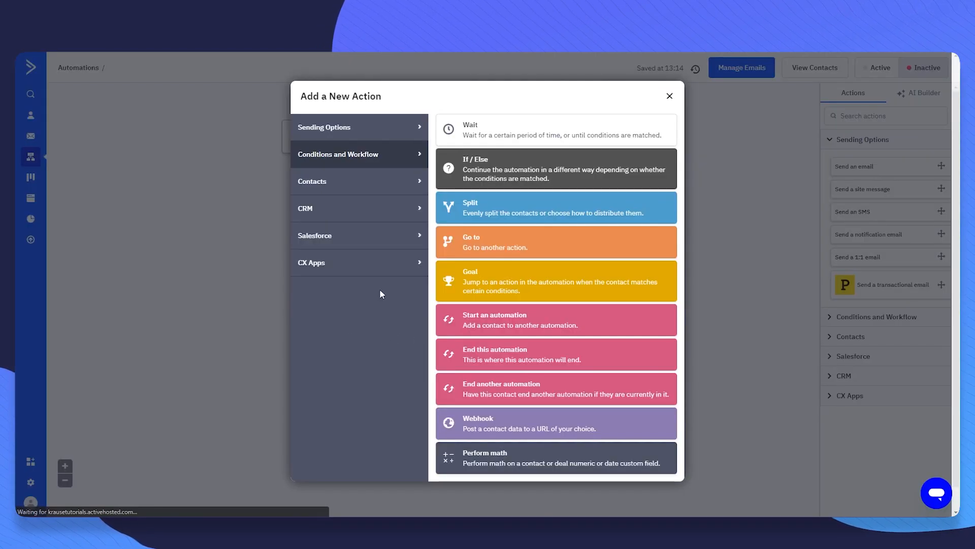
# - Add an If/Else step conditioned on the contact having opened a campaign
pyautogui.click(472, 168)
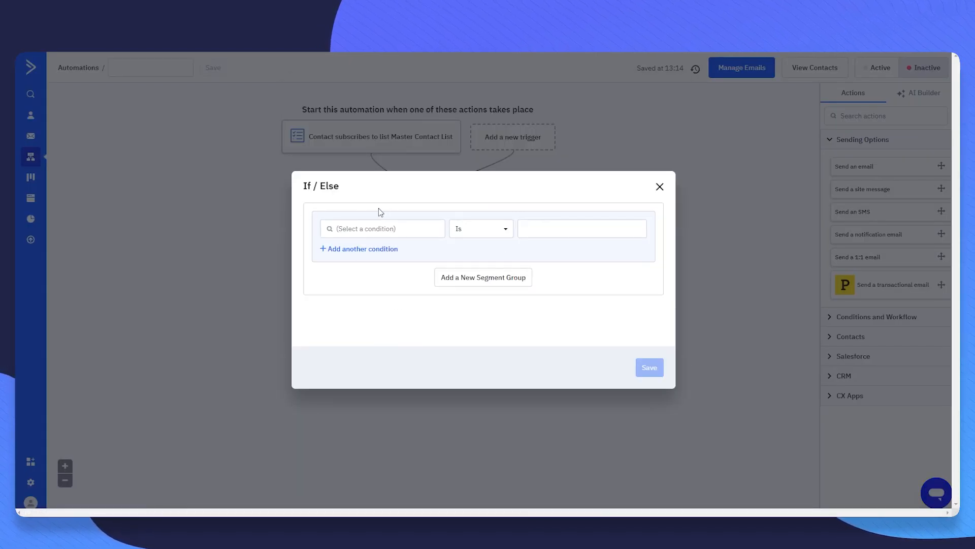
pyautogui.click(380, 232)
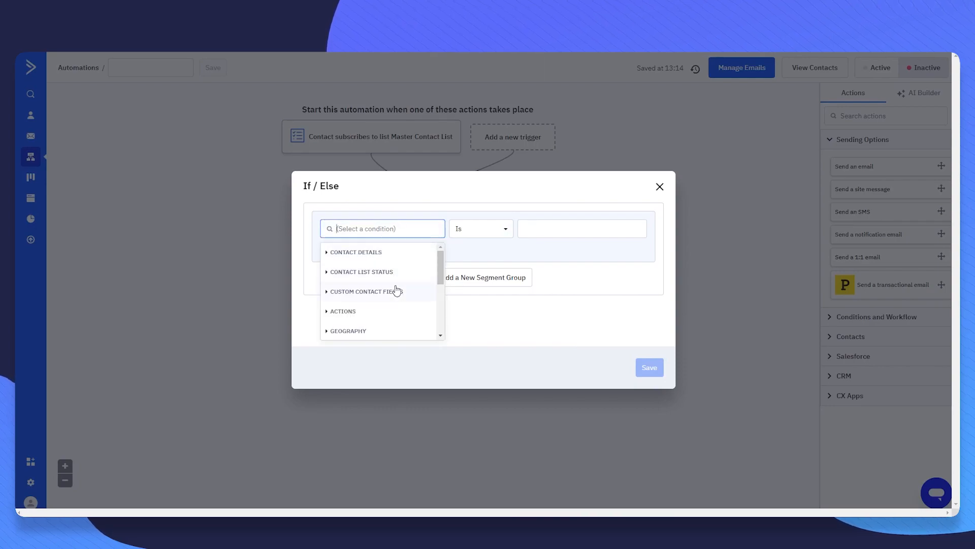
pyautogui.click(368, 314)
pyautogui.scroll(-3, 383, 303)
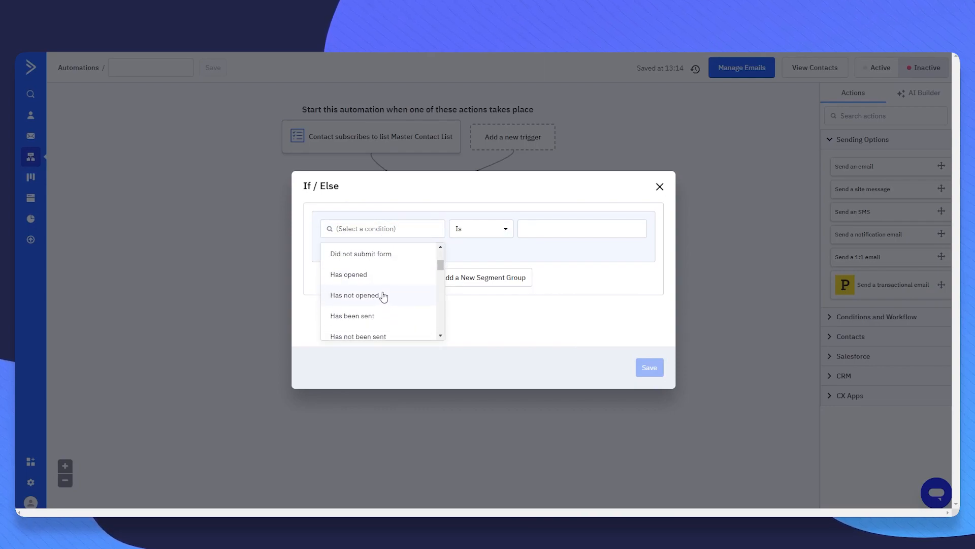
pyautogui.click(372, 277)
pyautogui.click(469, 225)
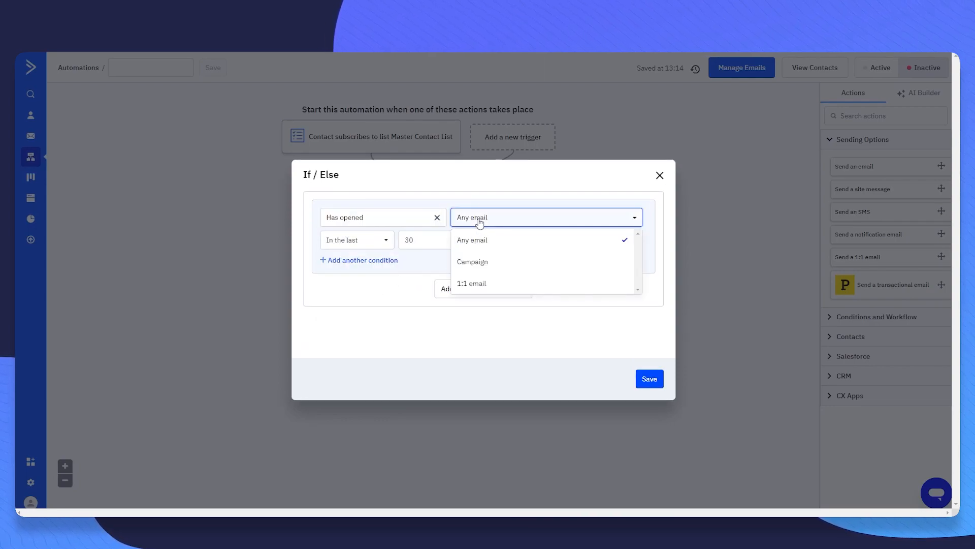
pyautogui.click(481, 263)
# - Target the Welcome - 01/13/2024 campaign with an Ever timeframe and save the condition
pyautogui.click(581, 217)
pyautogui.scroll(-3, 600, 274)
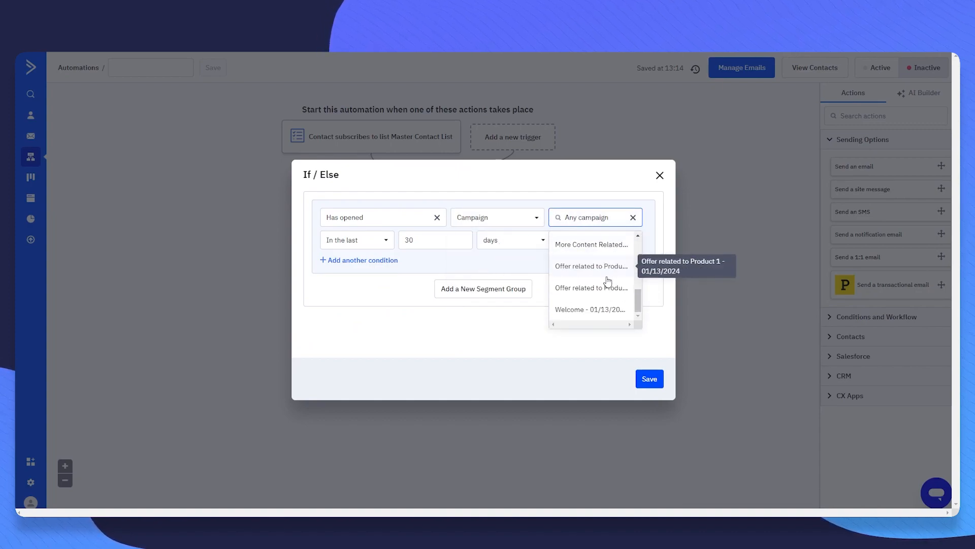
pyautogui.click(592, 310)
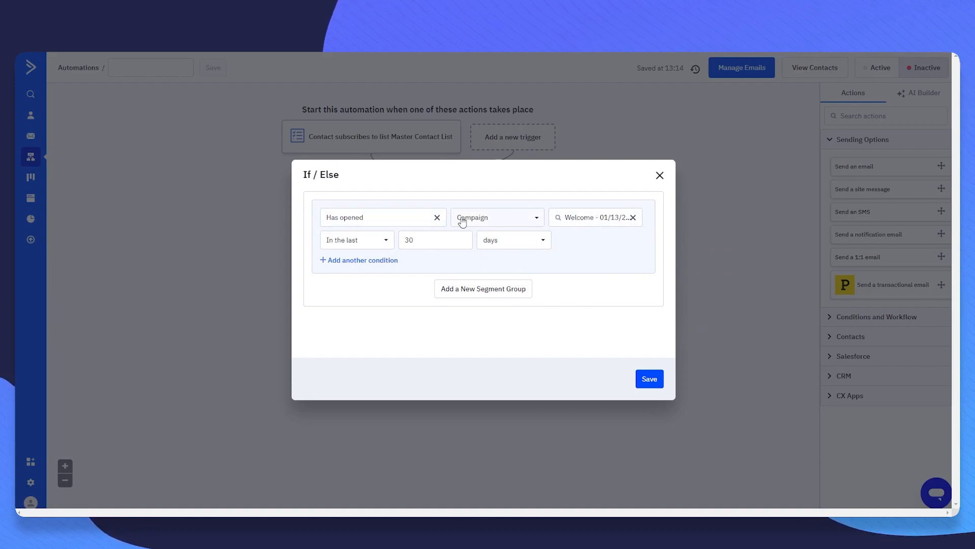
pyautogui.doubleClick(447, 241)
pyautogui.click(346, 243)
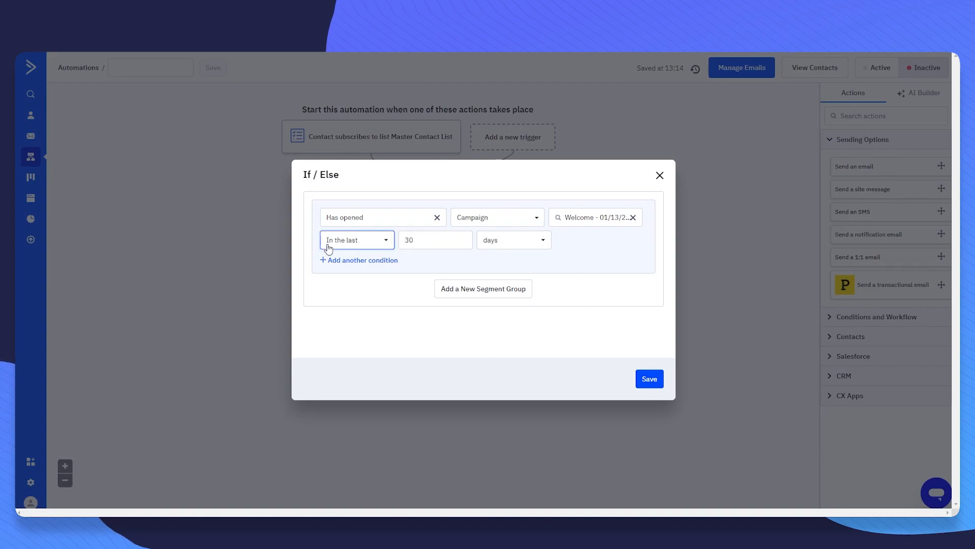
pyautogui.click(350, 300)
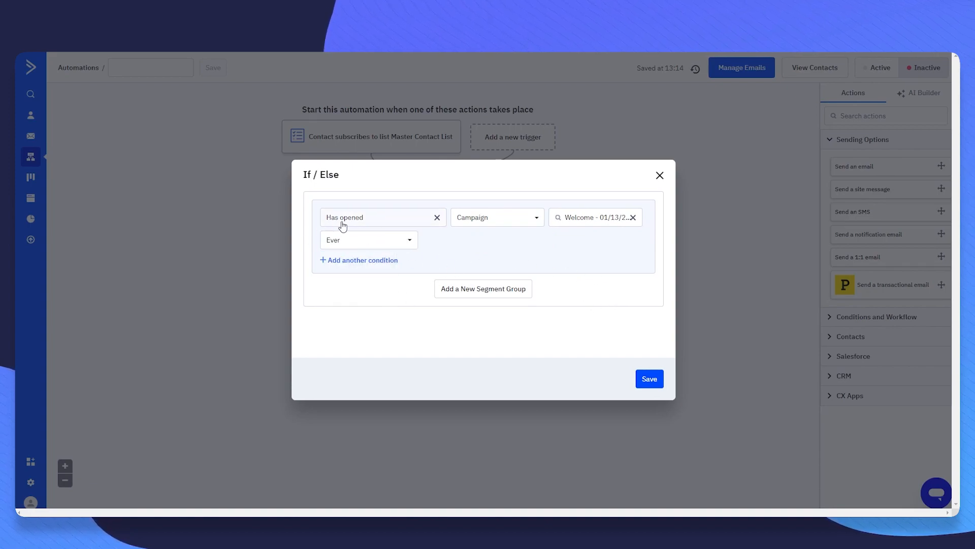
pyautogui.click(660, 382)
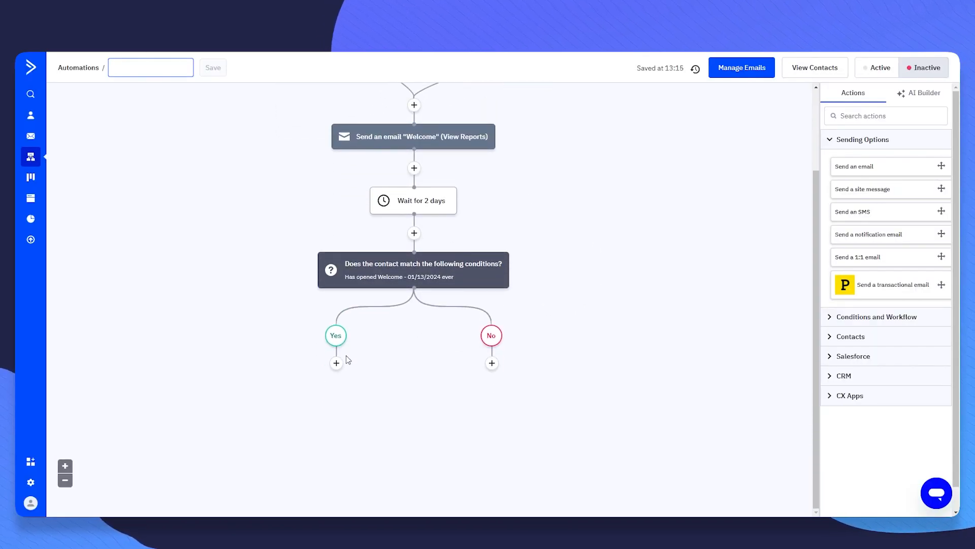
# - Under the Yes branch, add a Split step set to Even split between A and B
pyautogui.click(336, 363)
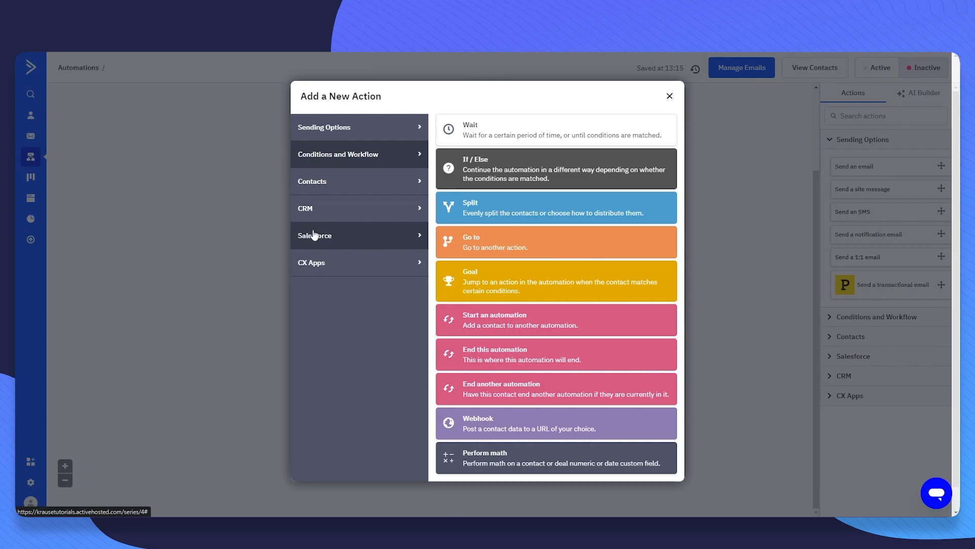
pyautogui.click(354, 139)
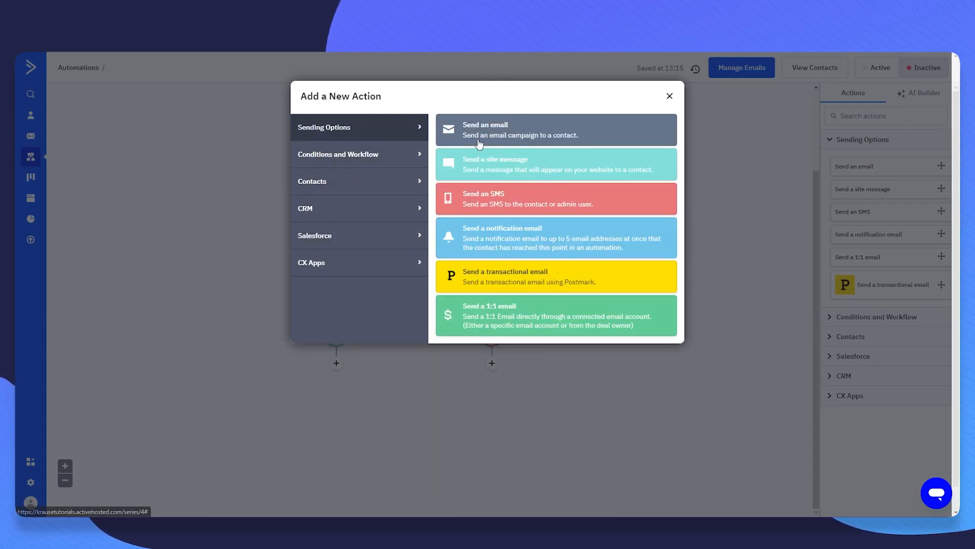
pyautogui.click(394, 168)
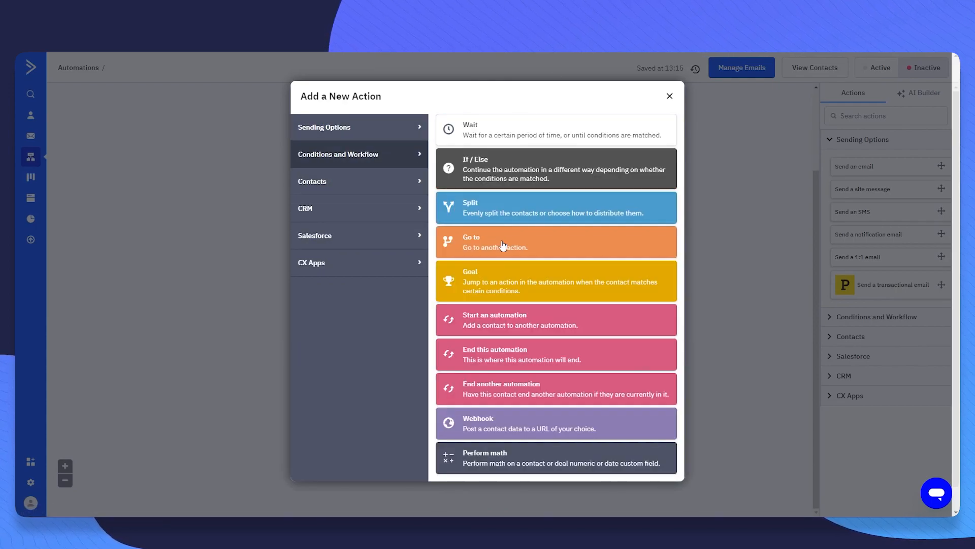
pyautogui.click(501, 215)
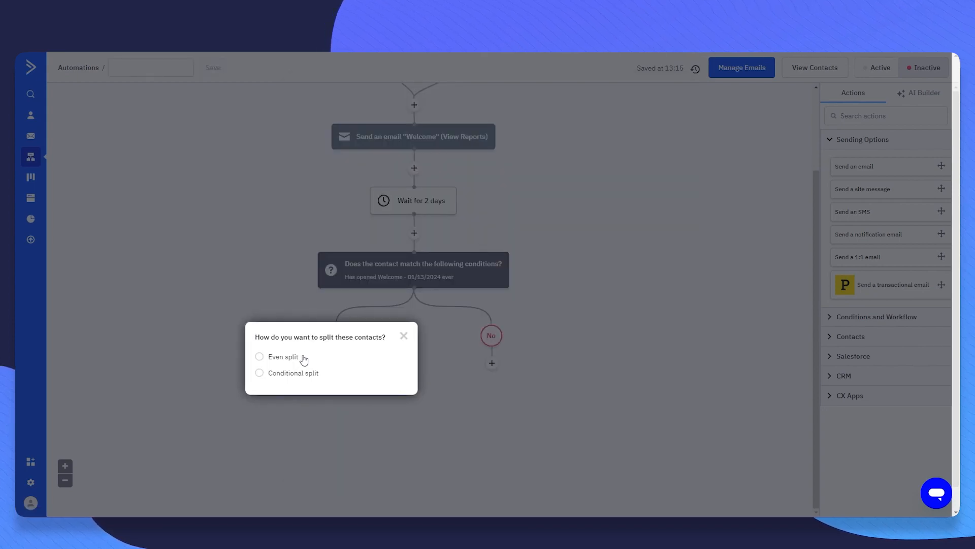
pyautogui.click(259, 357)
pyautogui.click(385, 429)
pyautogui.scroll(-3, 472, 371)
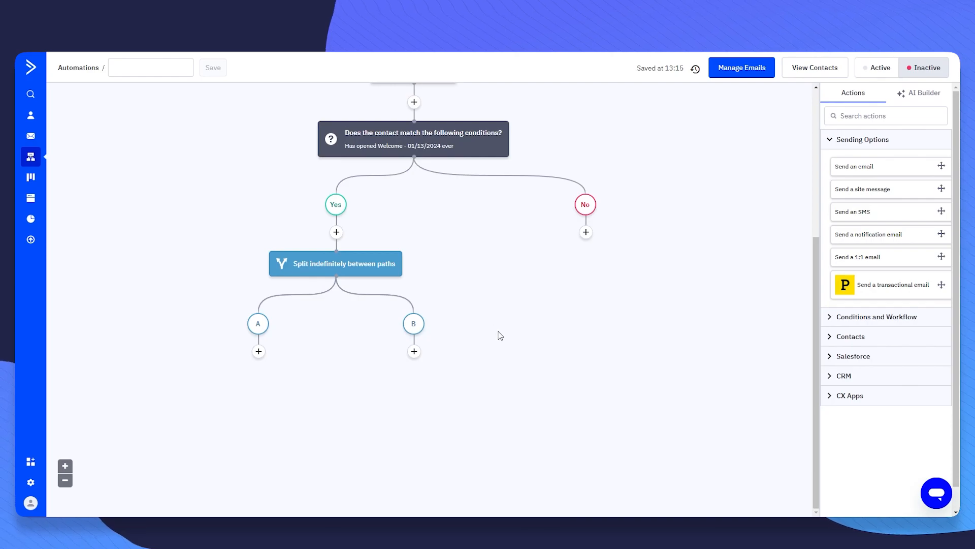
pyautogui.scroll(2, 402, 271)
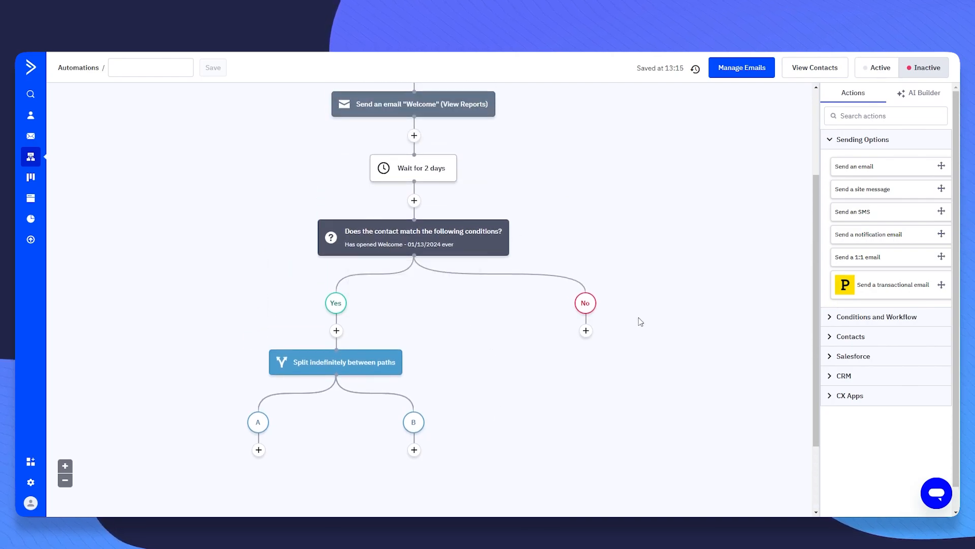
pyautogui.click(586, 330)
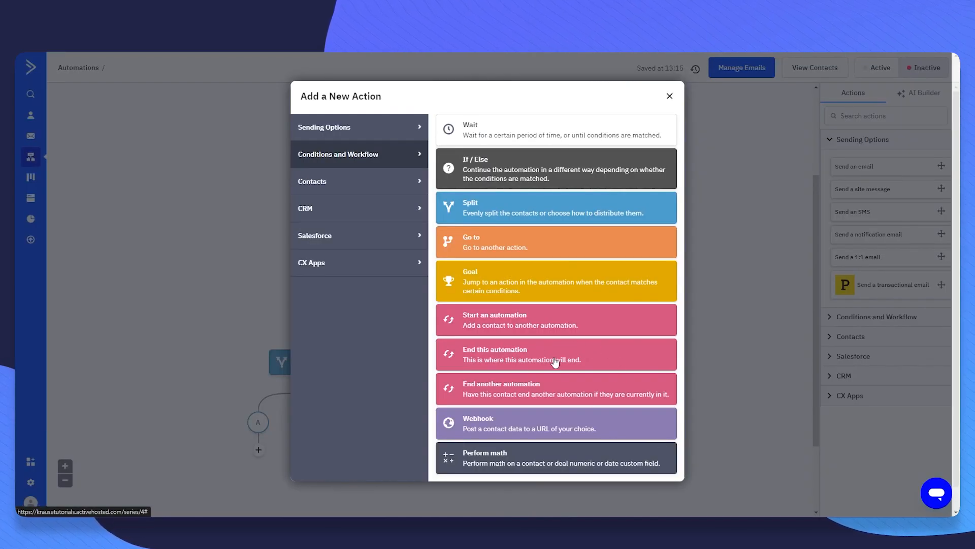
pyautogui.click(386, 190)
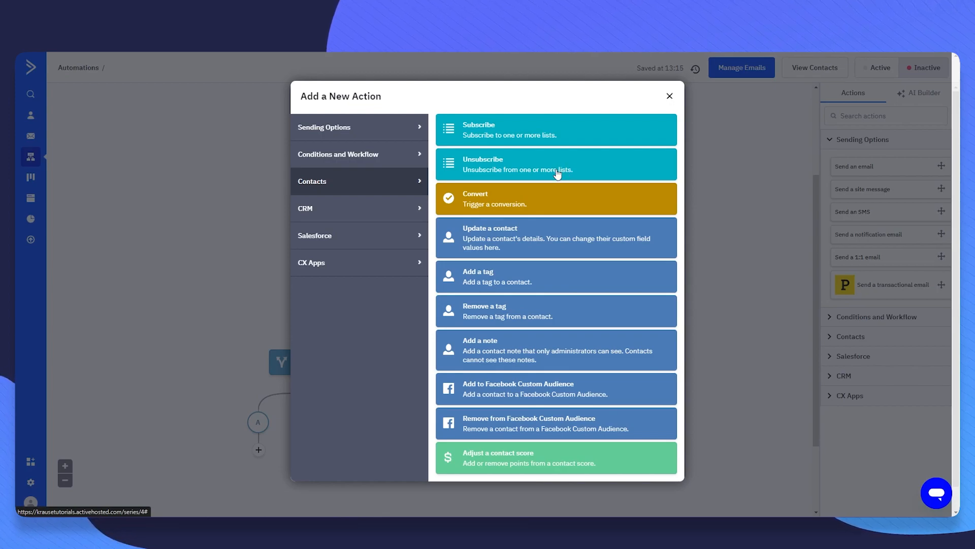
pyautogui.click(591, 162)
pyautogui.click(633, 350)
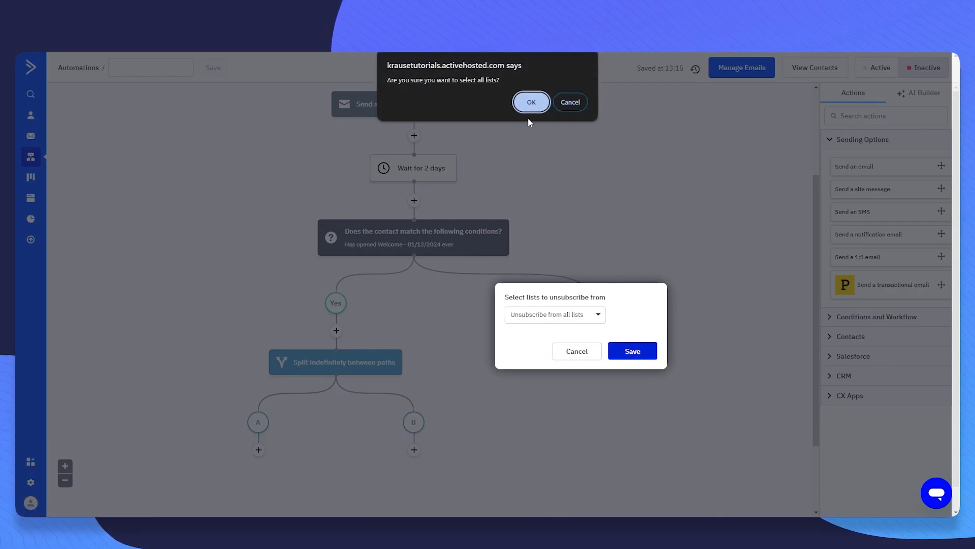
pyautogui.click(582, 104)
pyautogui.click(589, 352)
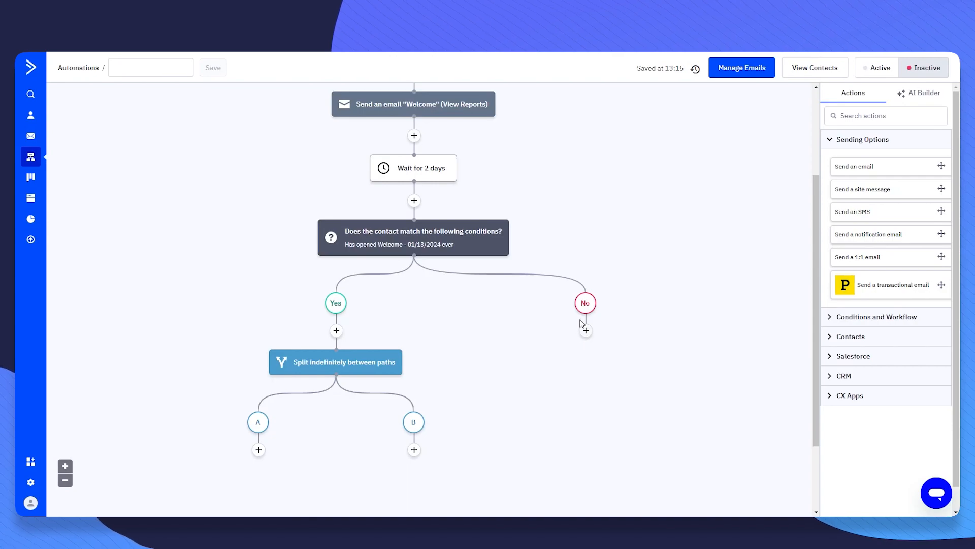
pyautogui.scroll(-1, 588, 278)
pyautogui.scroll(2, 585, 282)
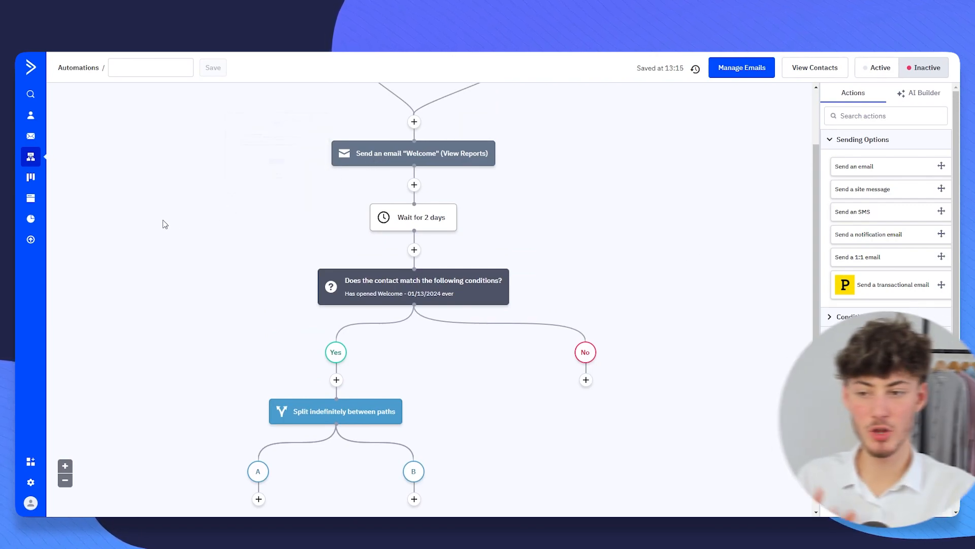
# - Go to Deals and start a new pipeline named Test123
pyautogui.click(34, 192)
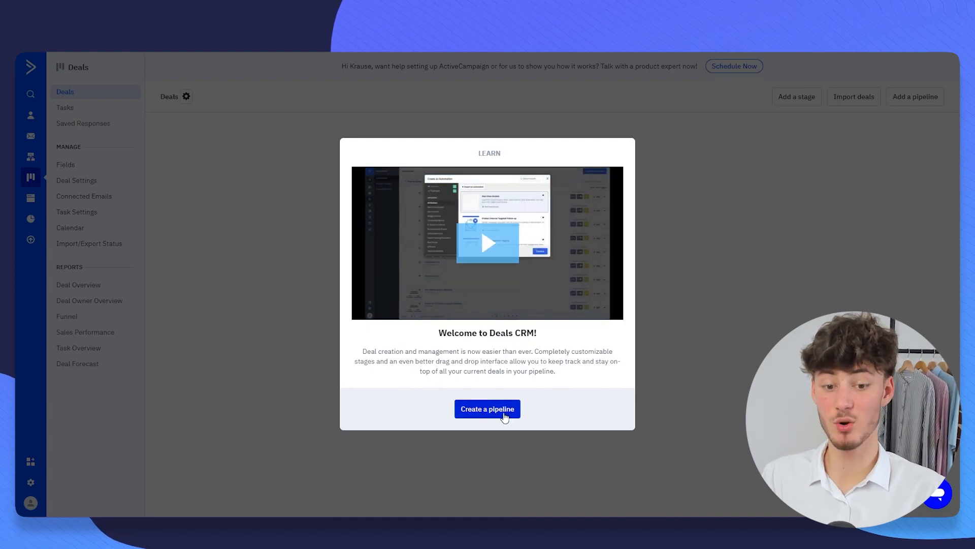
pyautogui.click(504, 412)
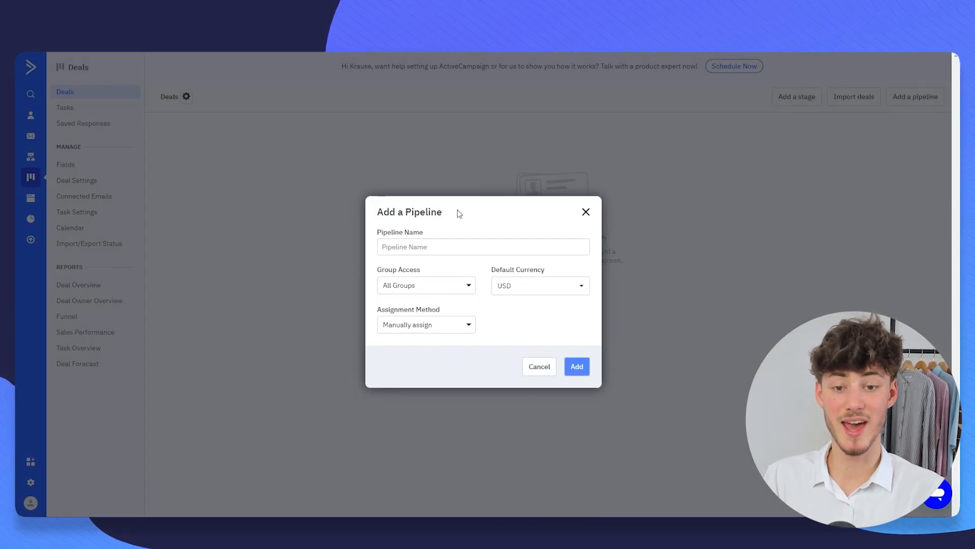
pyautogui.write('Test123')
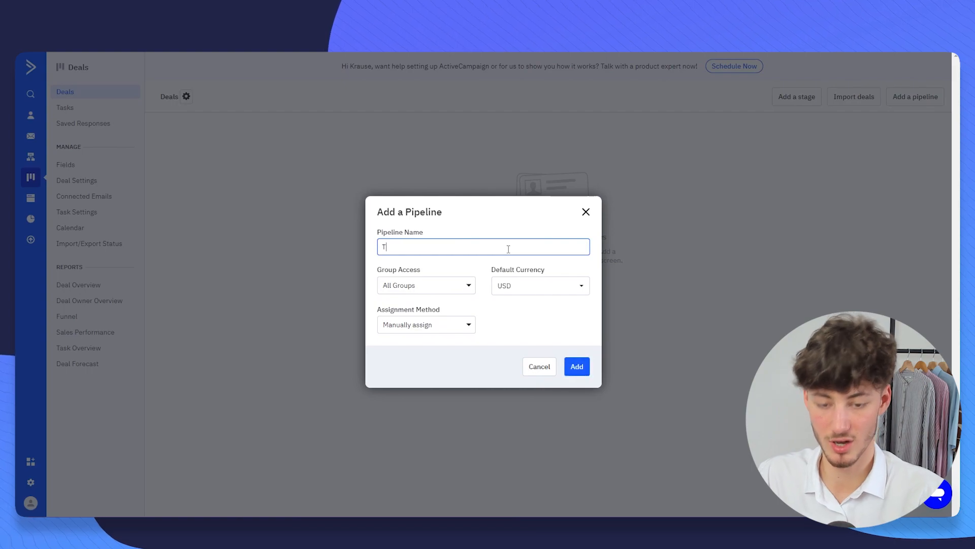
# - Keep All Groups access, USD and manual deal assignment, then create the pipeline
pyautogui.moveTo(376, 269); pyautogui.dragTo(441, 277)
pyautogui.click(440, 277)
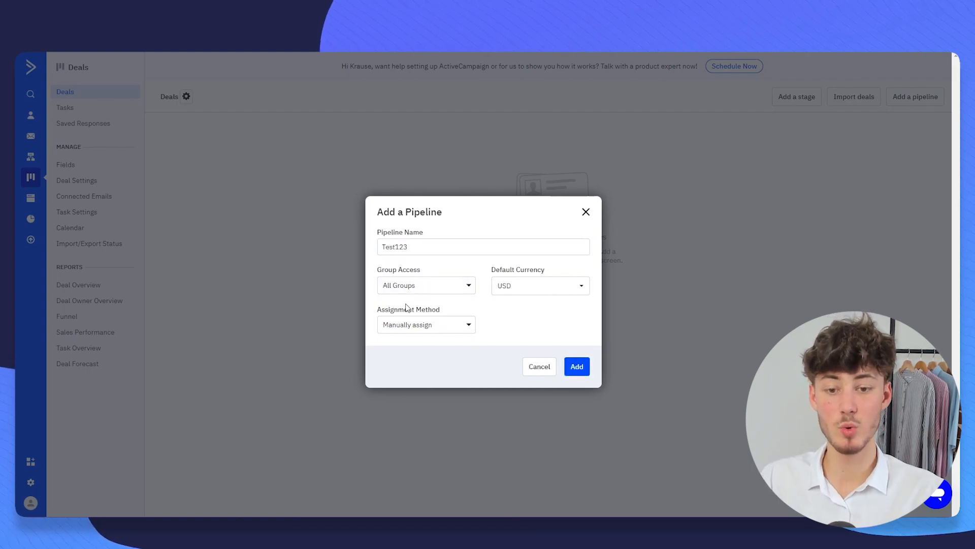
pyautogui.click(413, 289)
pyautogui.moveTo(369, 279); pyautogui.dragTo(469, 276)
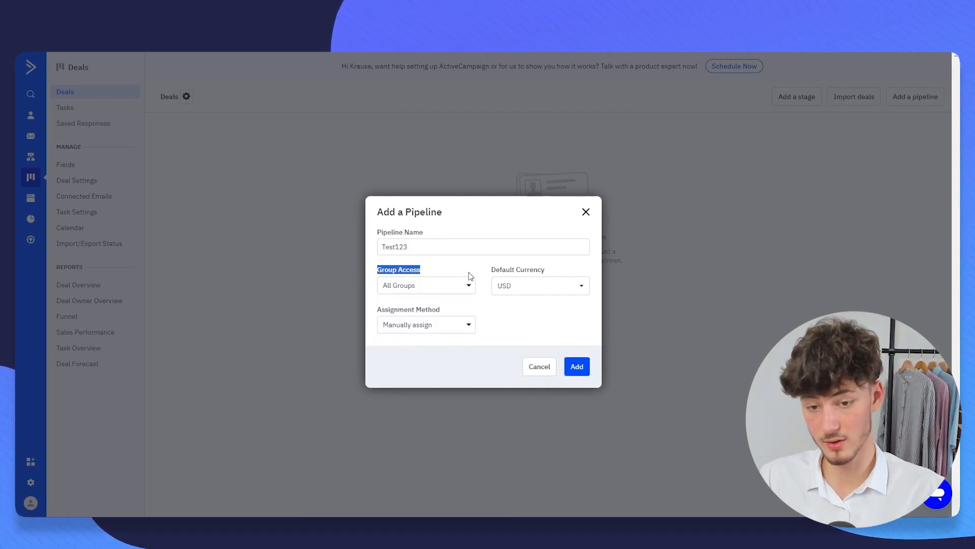
pyautogui.click(438, 286)
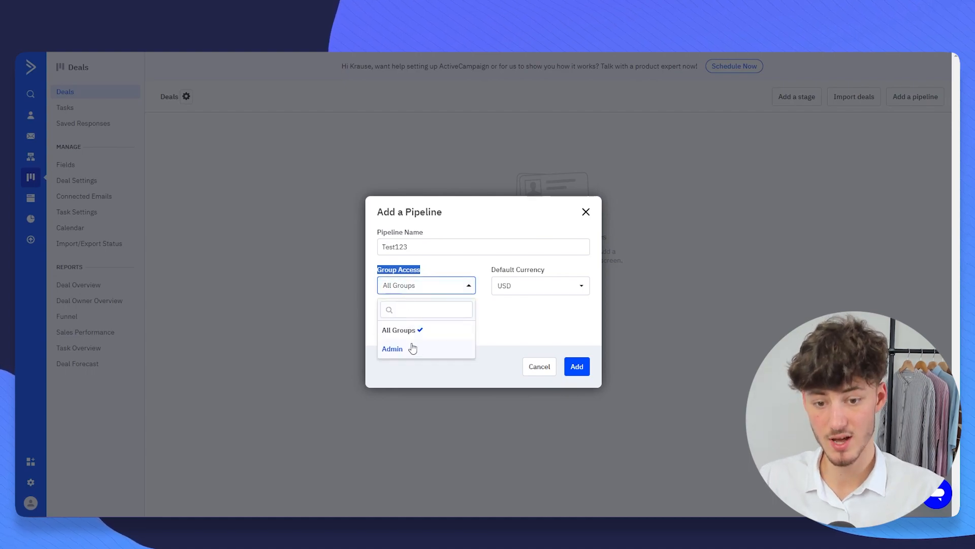
pyautogui.click(481, 337)
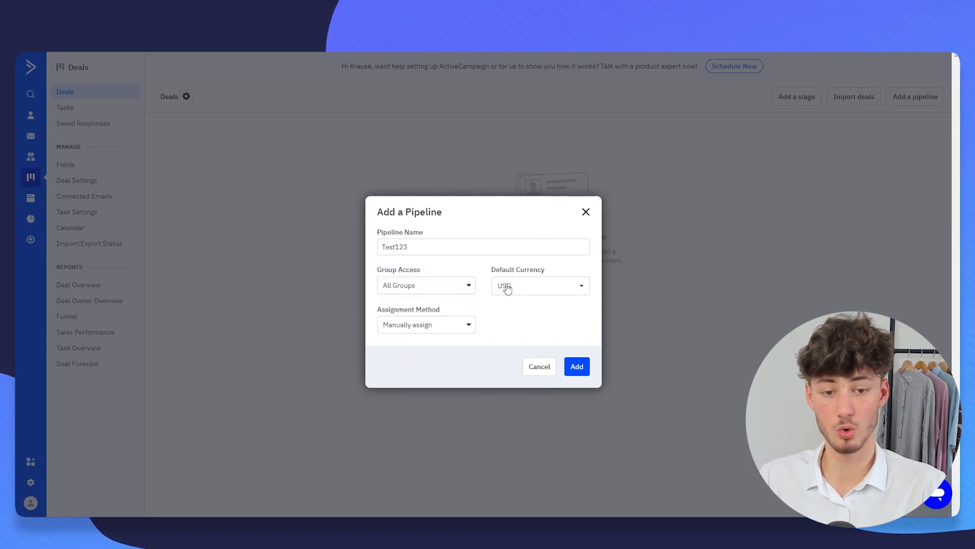
pyautogui.moveTo(489, 269); pyautogui.dragTo(562, 267)
pyautogui.click(497, 327)
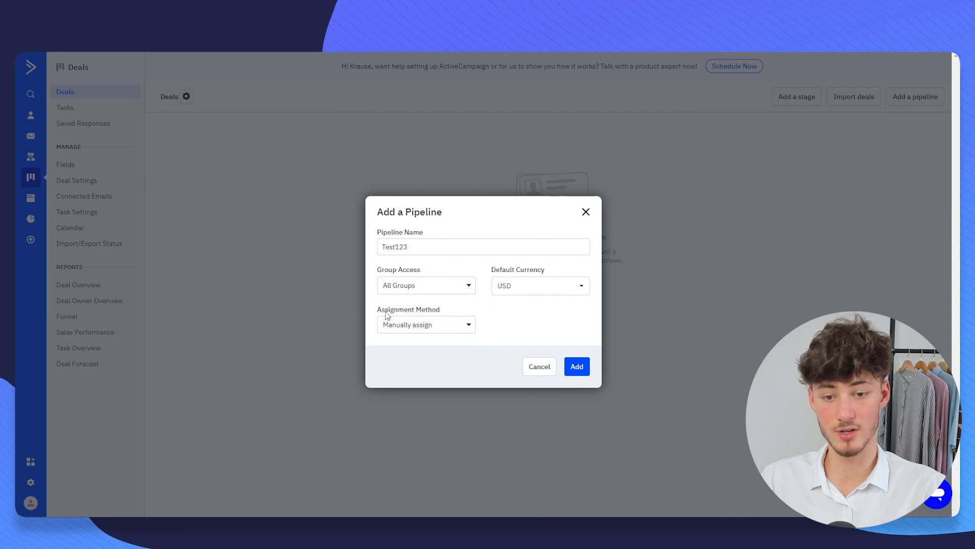
pyautogui.click(454, 328)
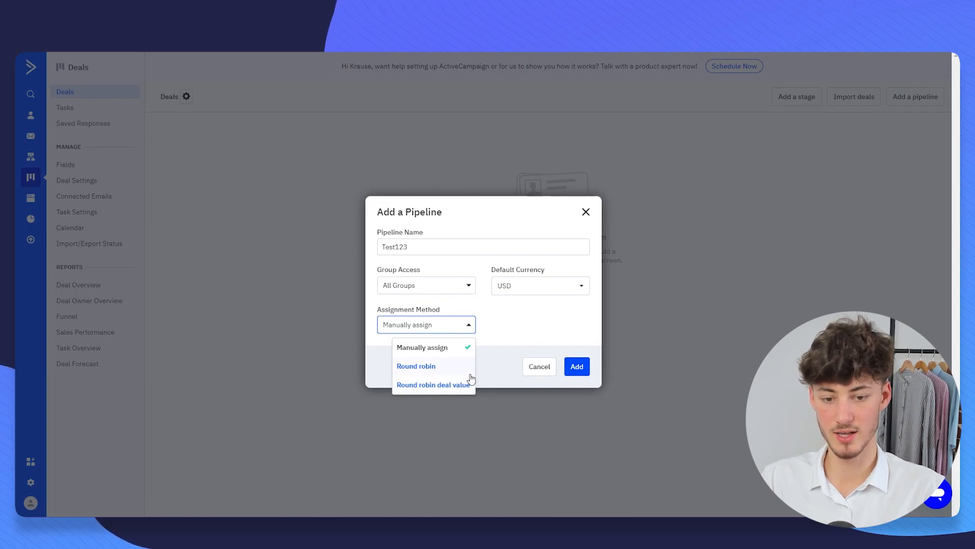
pyautogui.click(551, 332)
pyautogui.click(576, 367)
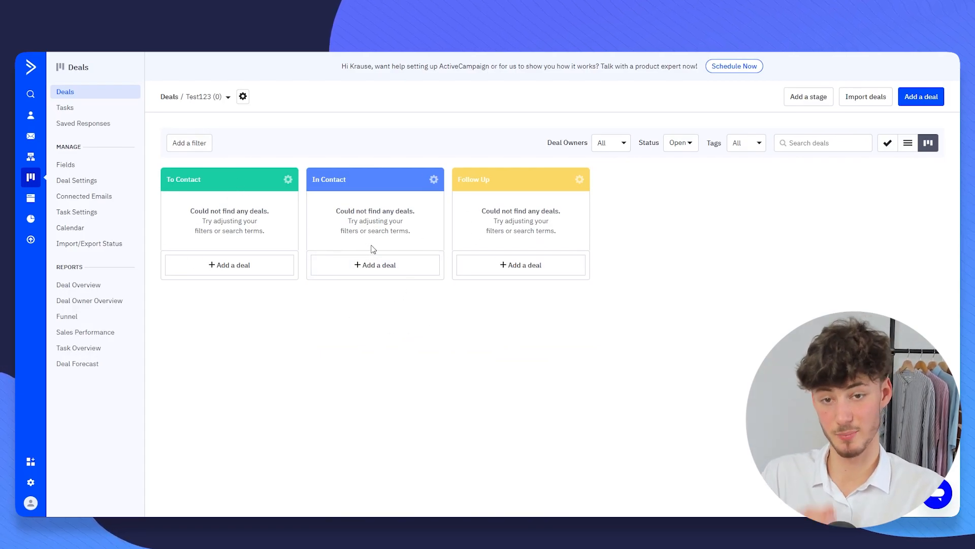
# - Add a deal titled Wayne Enterprises with value 10000 and a Video Editing description
pyautogui.click(235, 266)
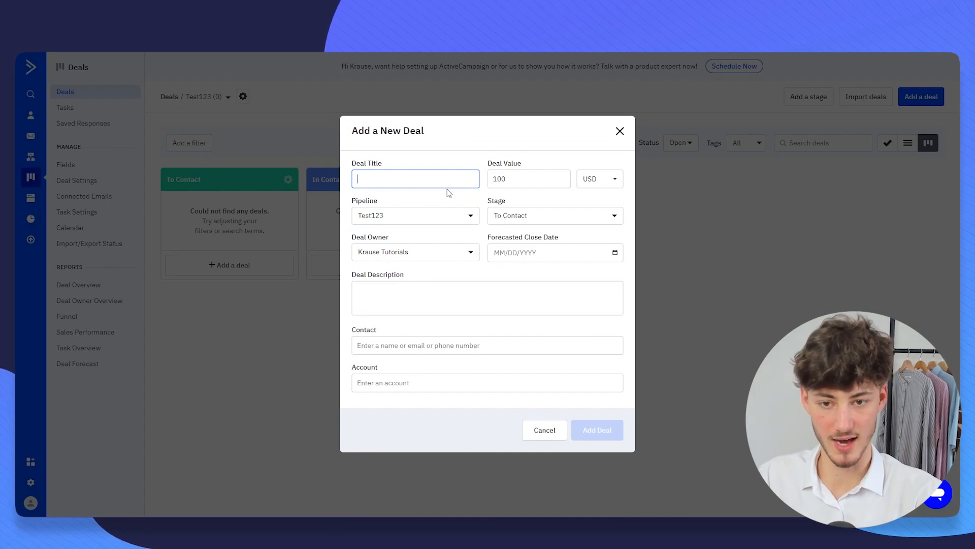
pyautogui.write('Wayne Enterprises')
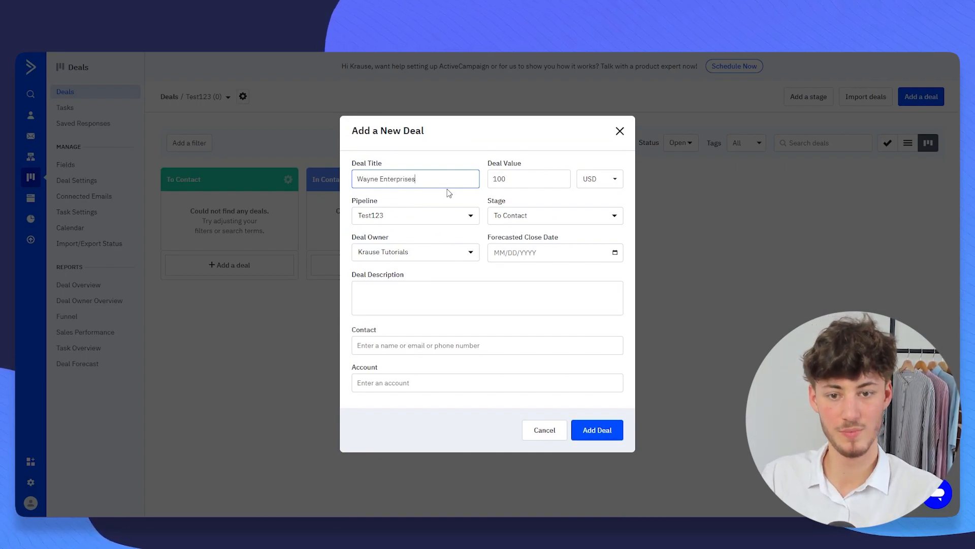
pyautogui.click(500, 165)
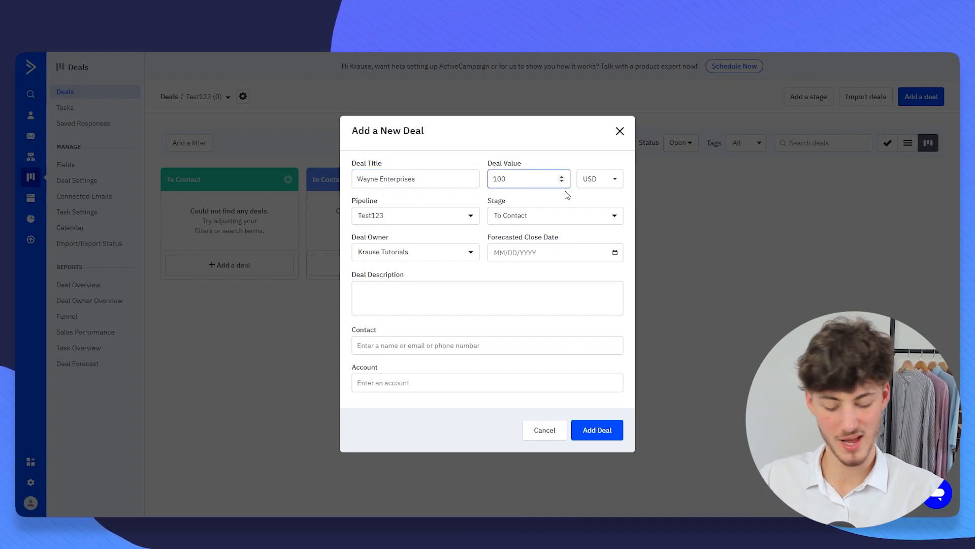
pyautogui.hotkey('ctrl', 'a')
pyautogui.write('1')
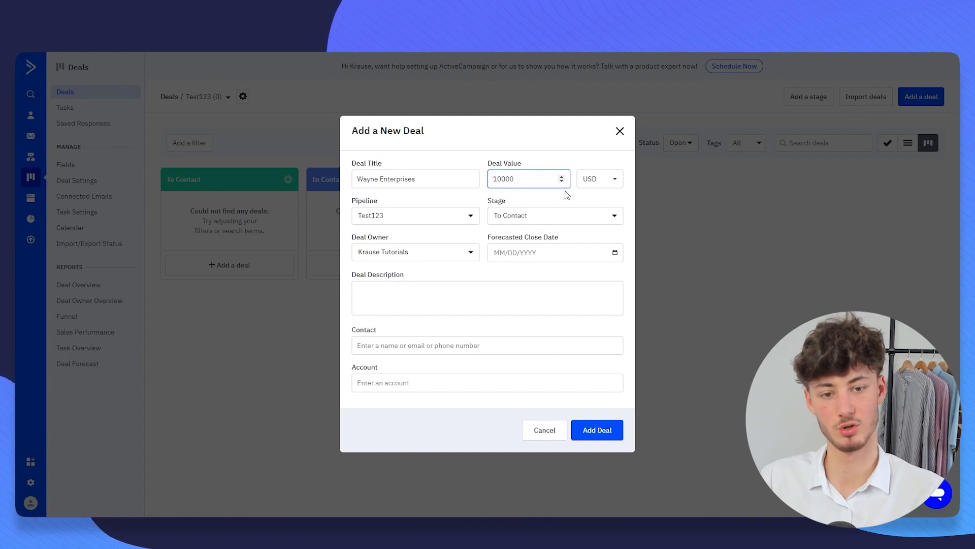
pyautogui.click(444, 300)
pyautogui.write('CV')
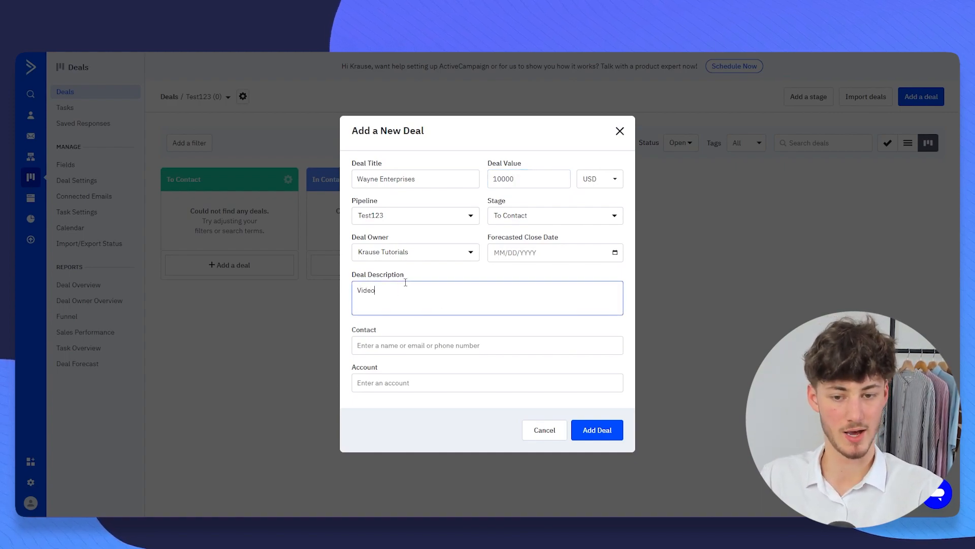
pyautogui.moveTo(409, 278); pyautogui.dragTo(353, 279)
pyautogui.click(390, 276)
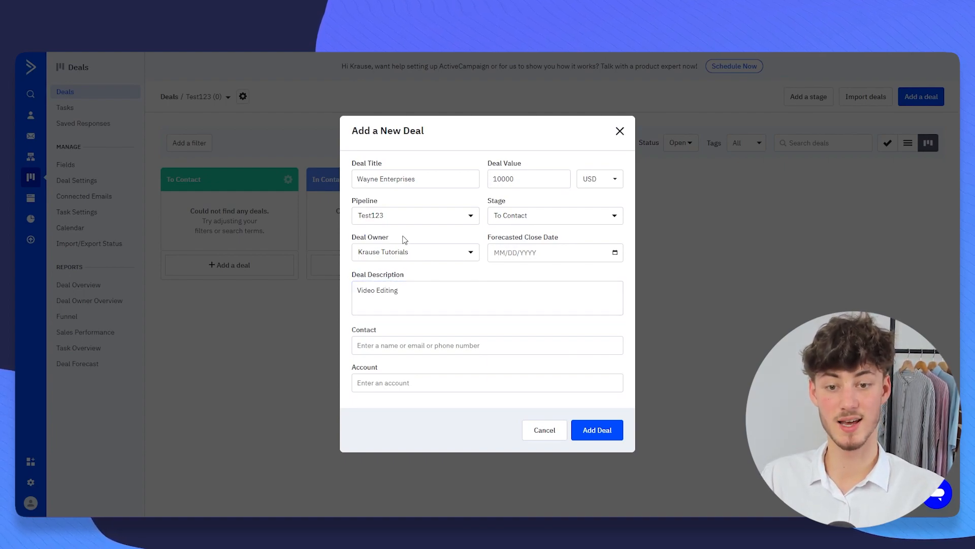
# - Keep the owner, put the deal in the In Contact stage, and set close date 01/17/2024
pyautogui.click(404, 251)
pyautogui.click(407, 252)
pyautogui.click(544, 213)
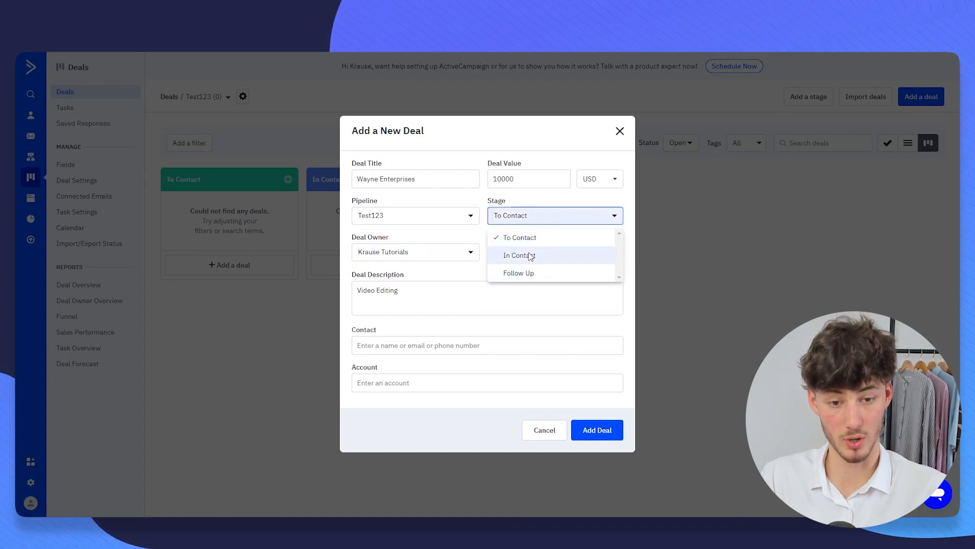
pyautogui.click(530, 255)
pyautogui.moveTo(487, 239); pyautogui.dragTo(561, 243)
pyautogui.click(561, 242)
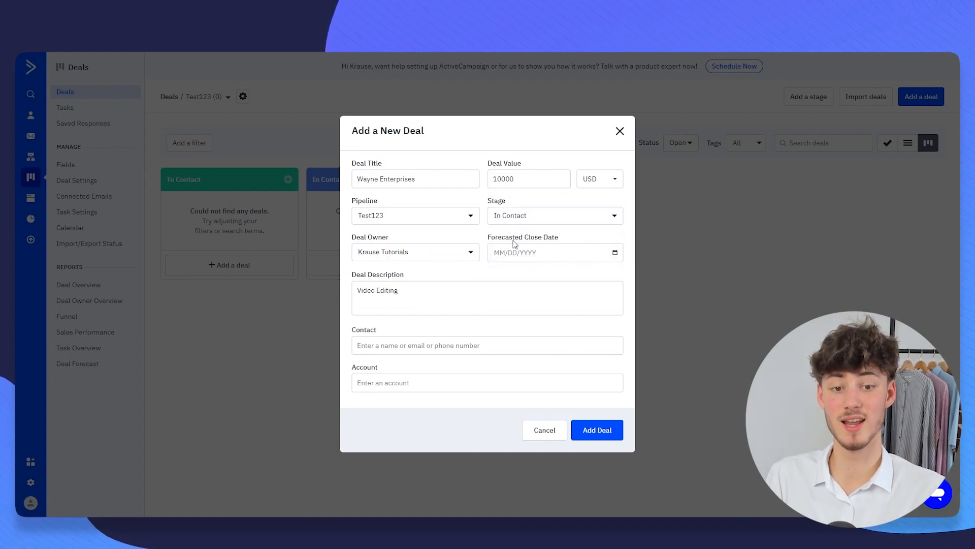
pyautogui.click(547, 252)
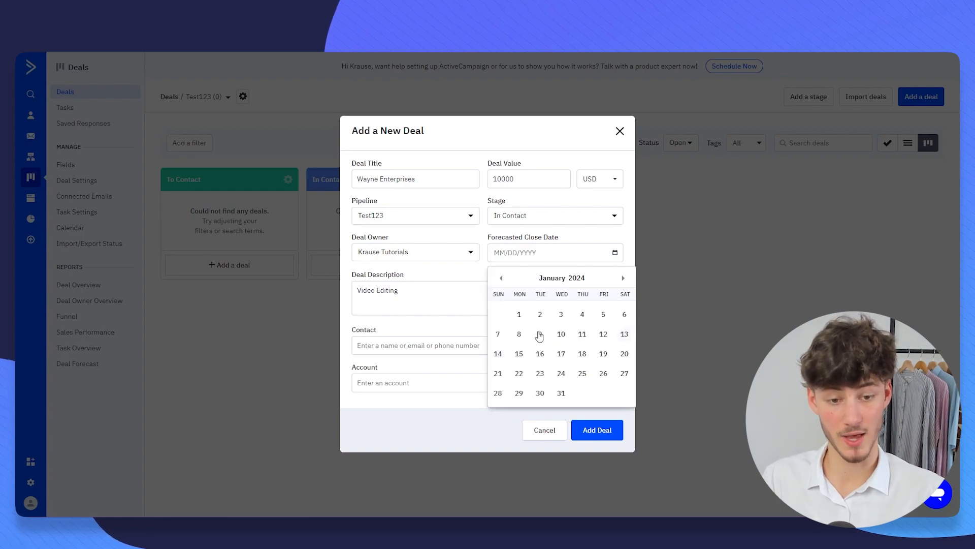
pyautogui.click(561, 354)
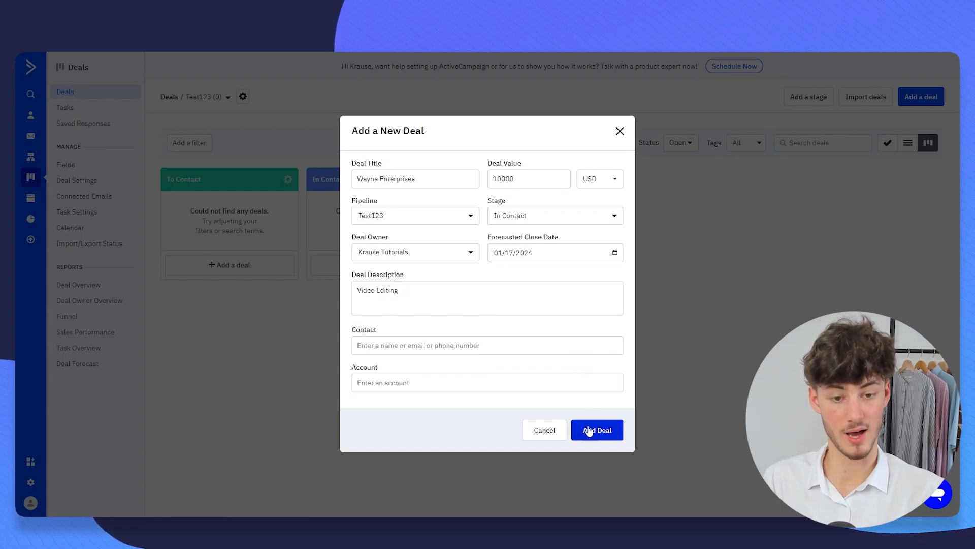
# - Link the existing contact and create a new Wayne Enterprises account for the deal
pyautogui.click(424, 345)
pyautogui.write('Bruce')
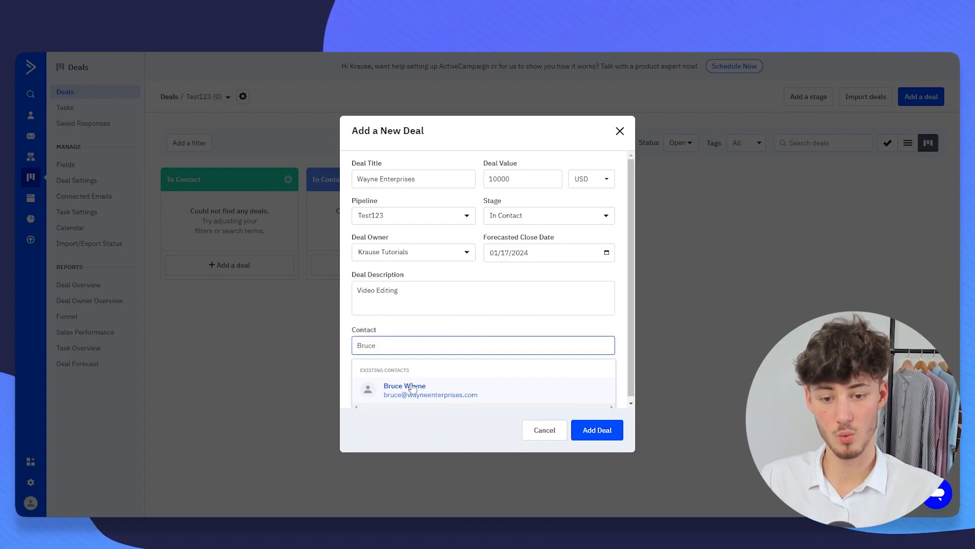
pyautogui.click(439, 378)
pyautogui.moveTo(351, 376); pyautogui.dragTo(400, 376)
pyautogui.click(452, 381)
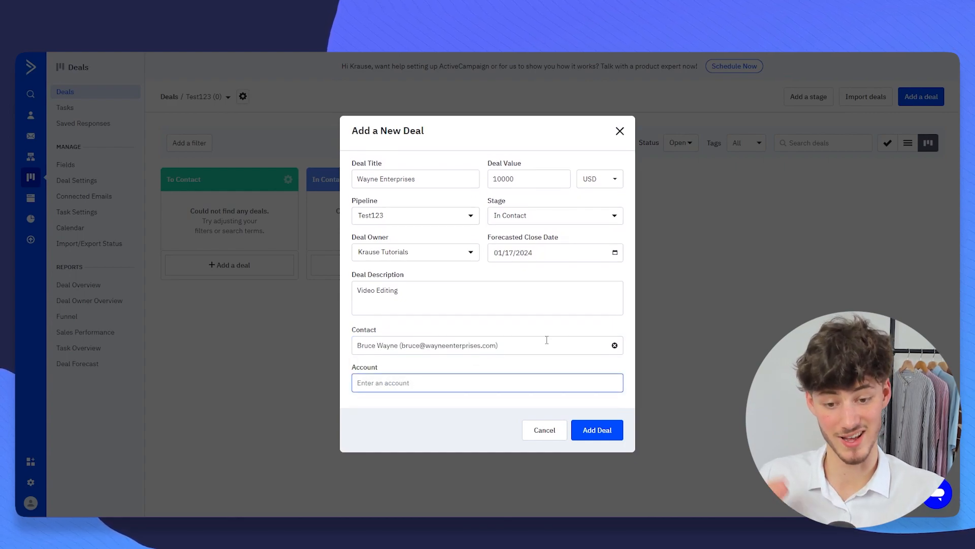
pyautogui.write('Wayne Enterprises')
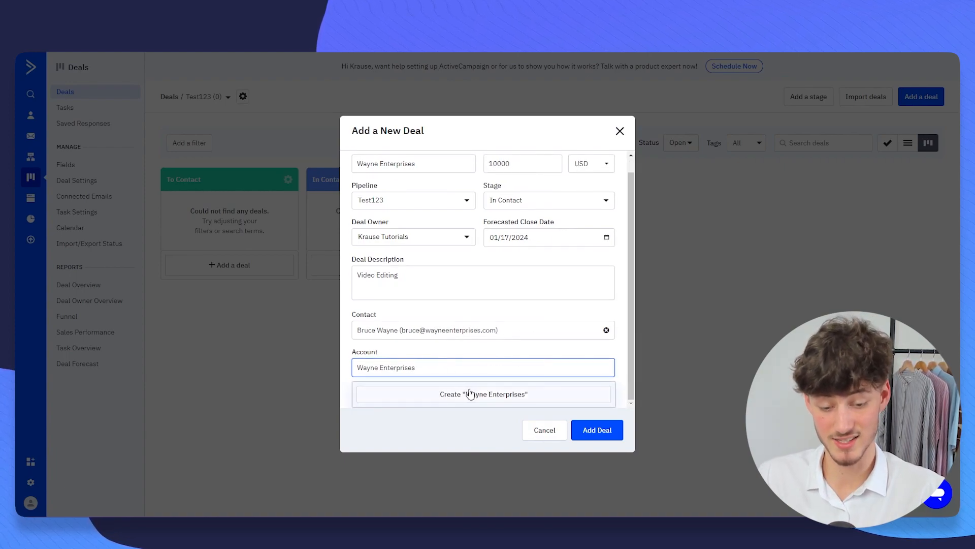
pyautogui.click(443, 401)
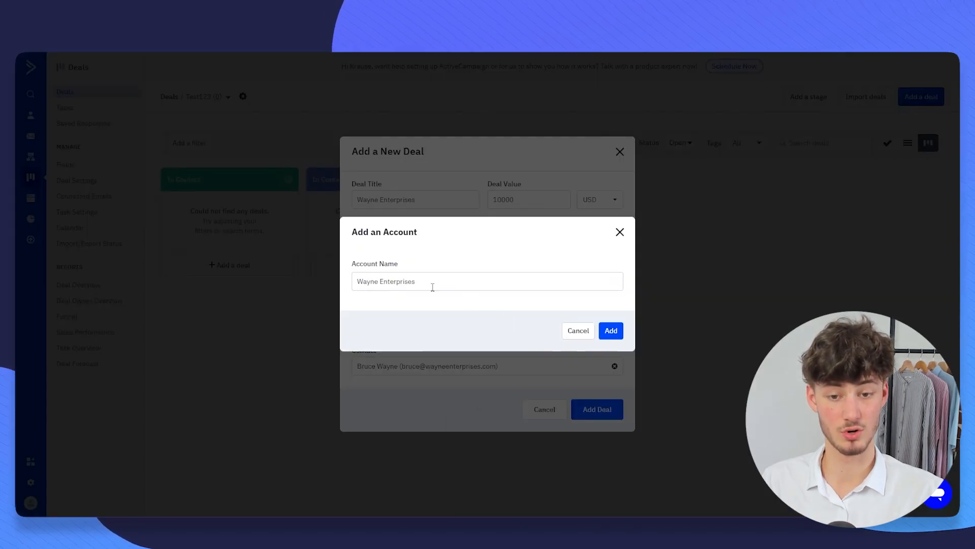
pyautogui.click(612, 331)
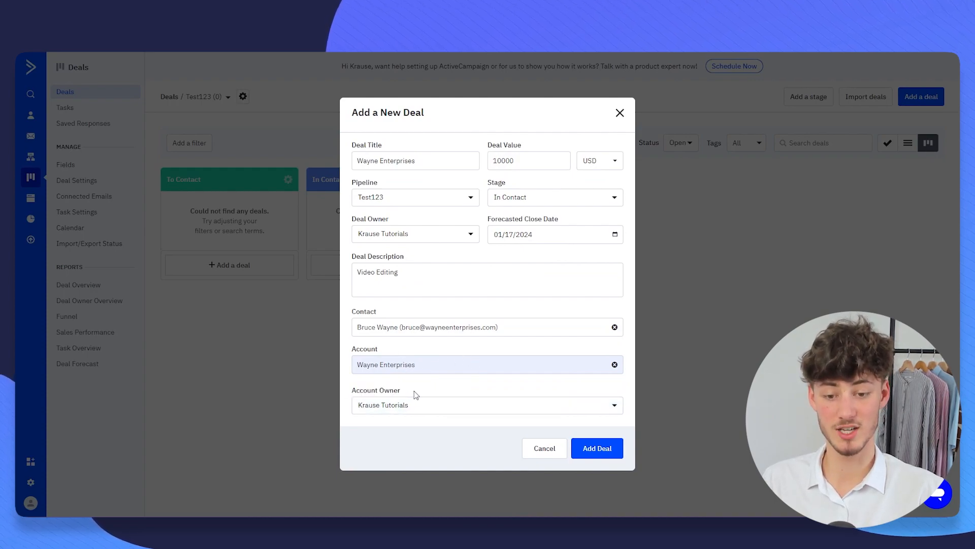
pyautogui.moveTo(352, 390); pyautogui.dragTo(412, 390)
pyautogui.click(428, 389)
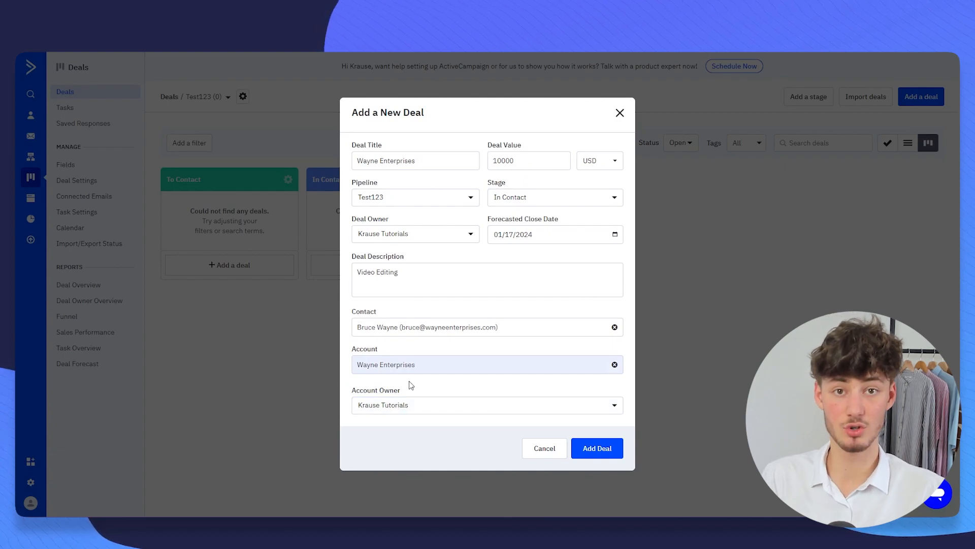
pyautogui.moveTo(379, 351); pyautogui.dragTo(351, 348)
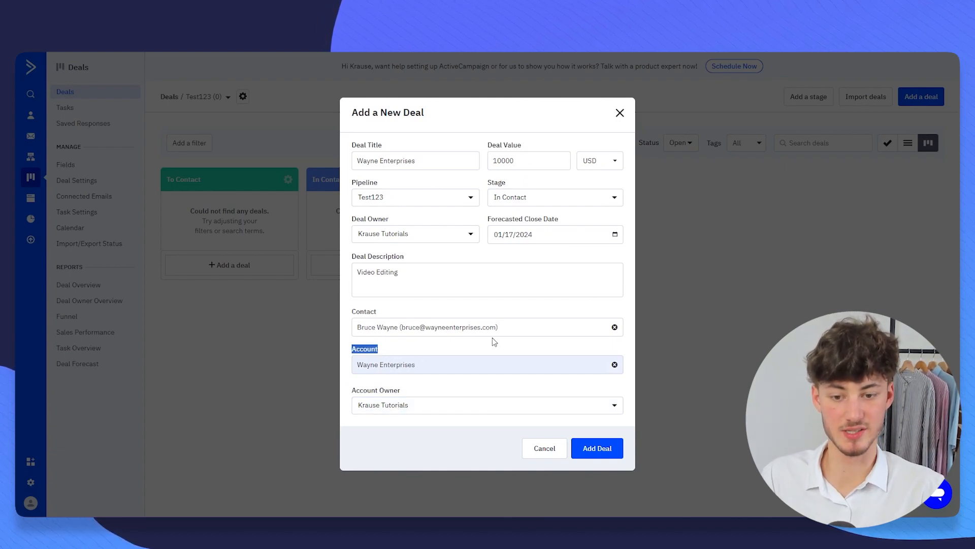
# - Save the Wayne Enterprises deal, then drag its card to Follow Up and back to In Contact
pyautogui.click(598, 453)
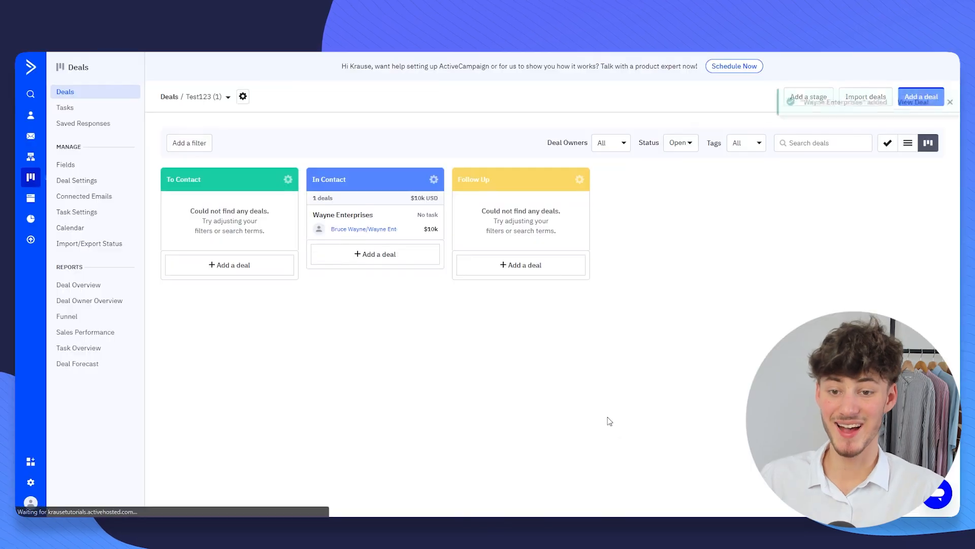
pyautogui.moveTo(352, 221); pyautogui.dragTo(696, 152)
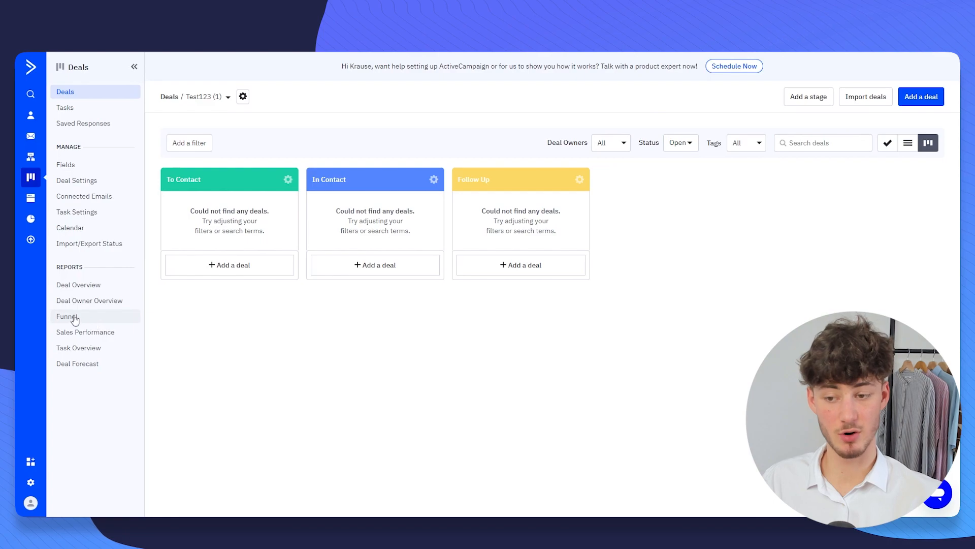